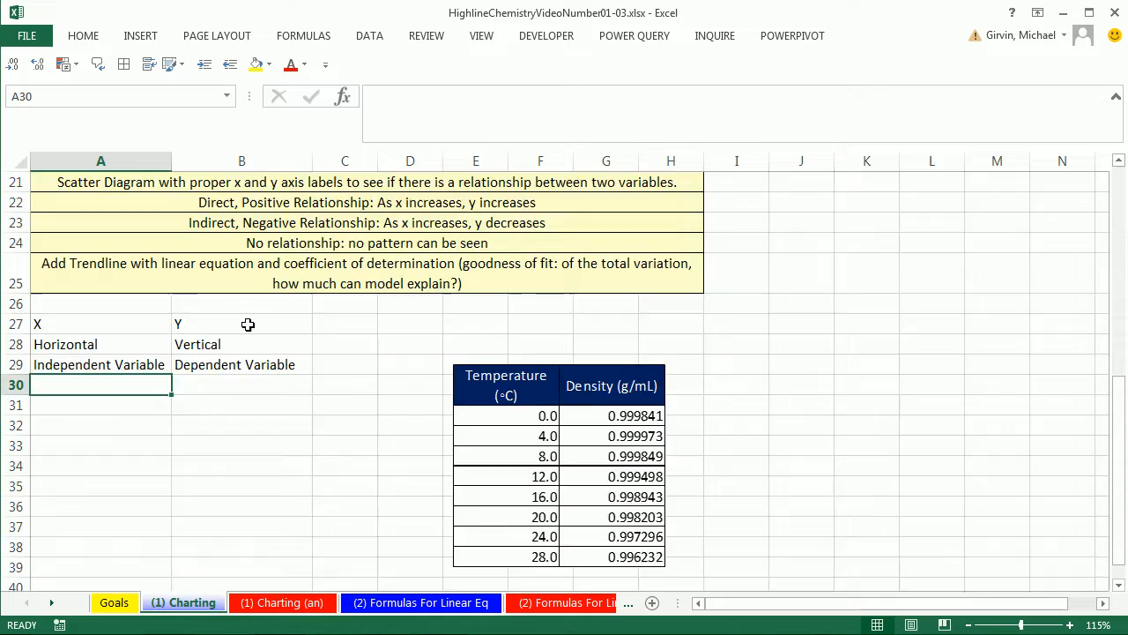
pyautogui.scroll(7, 248, 324)
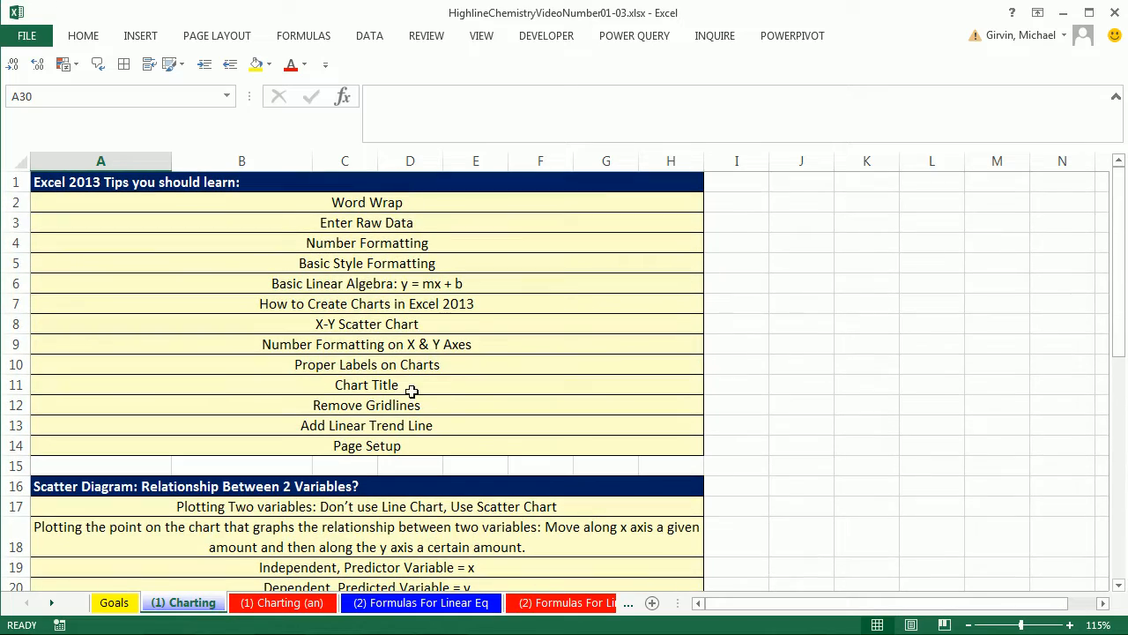
pyautogui.scroll(-5, 410, 405)
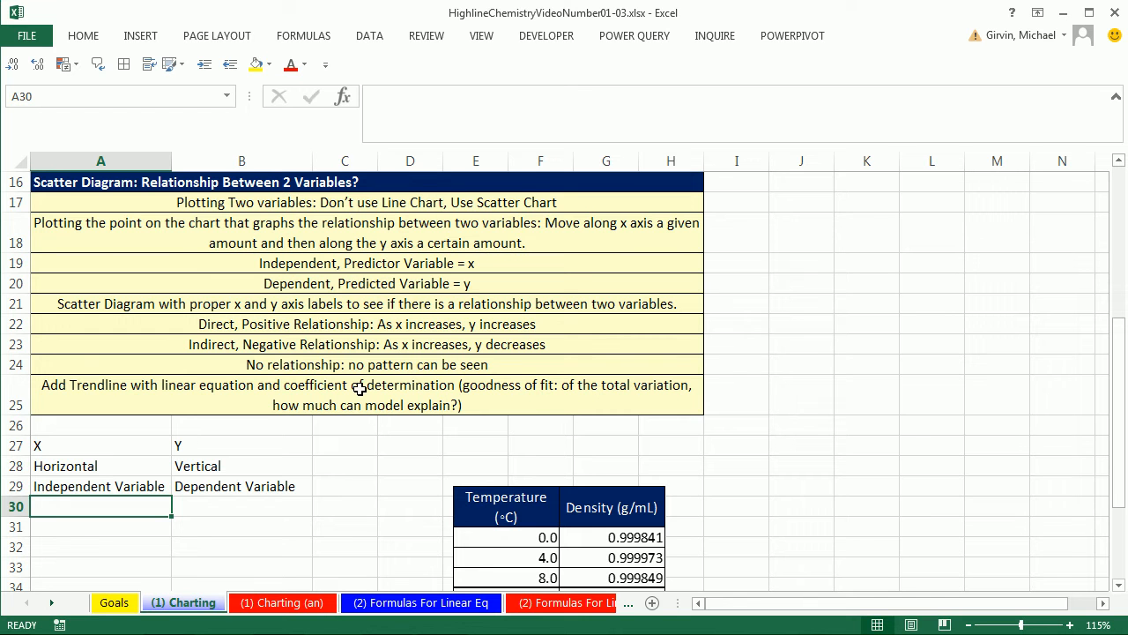
pyautogui.moveTo(1118, 589); pyautogui.dragTo(1117, 593)
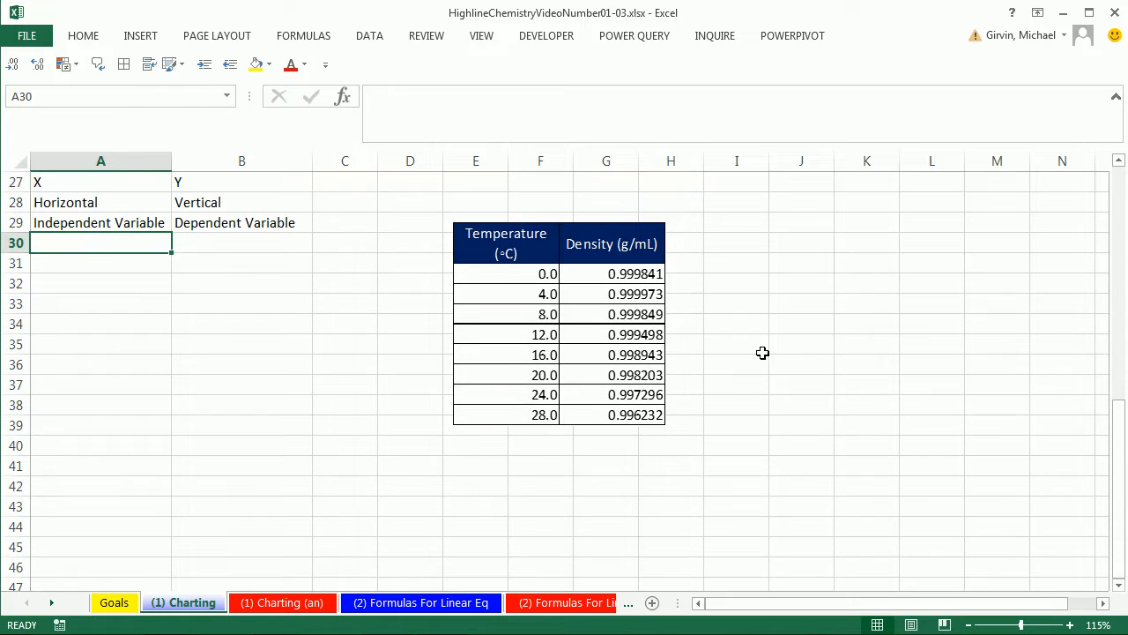
pyautogui.click(512, 361)
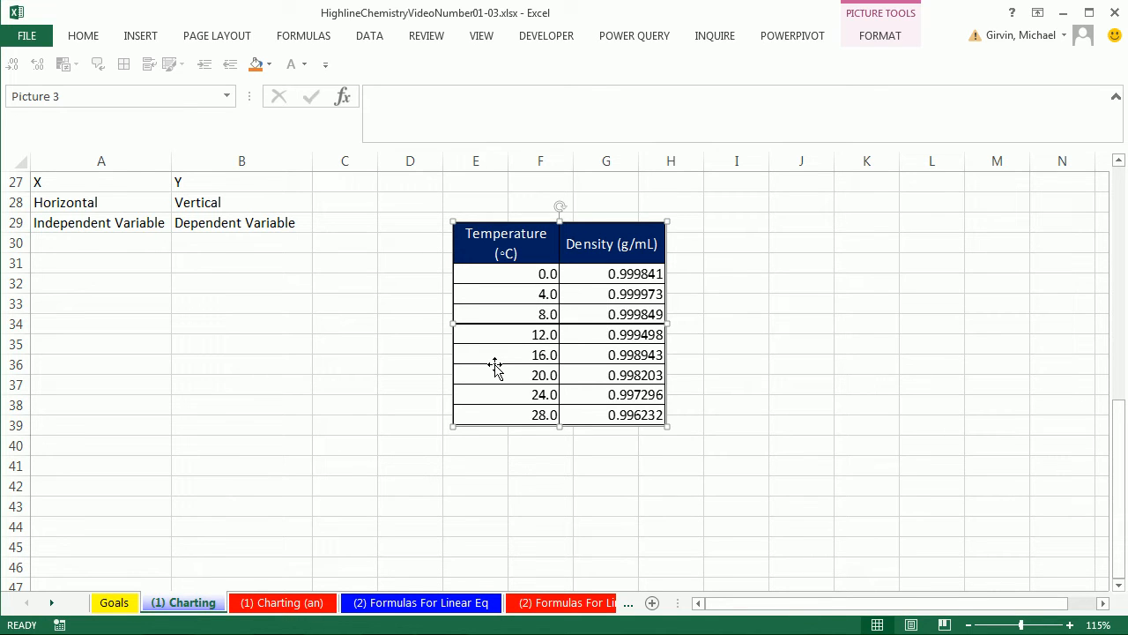
# - Enter the header "Temperature (◦C)" in cell A30, inserting the White Bullet symbol before the C as the degree sign
pyautogui.click(131, 246)
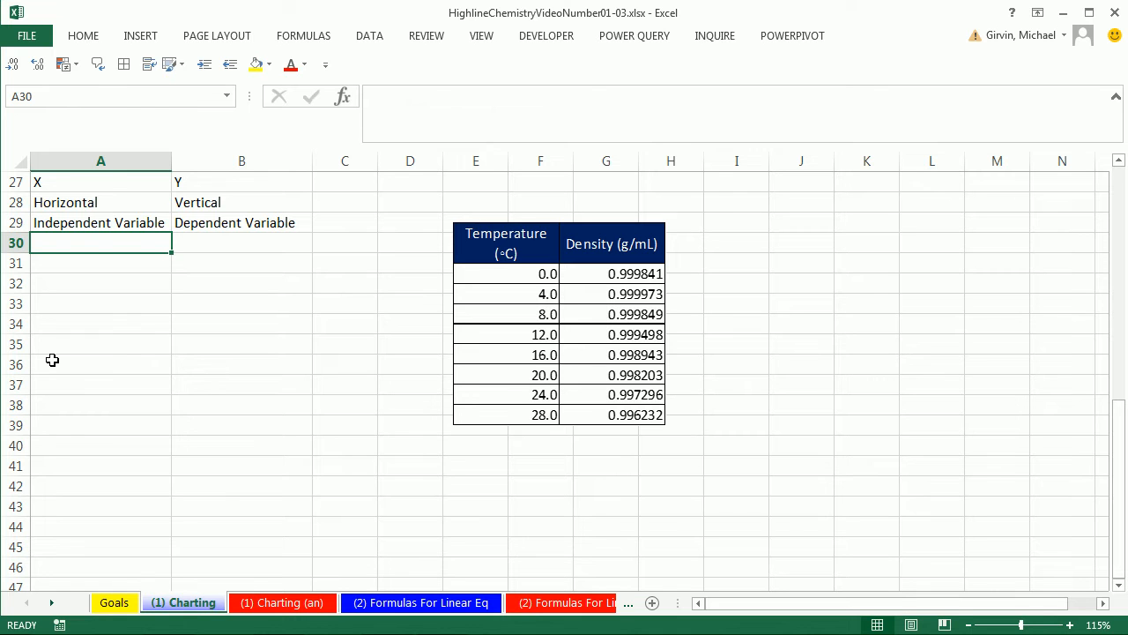
pyautogui.write('Temperature (C)')
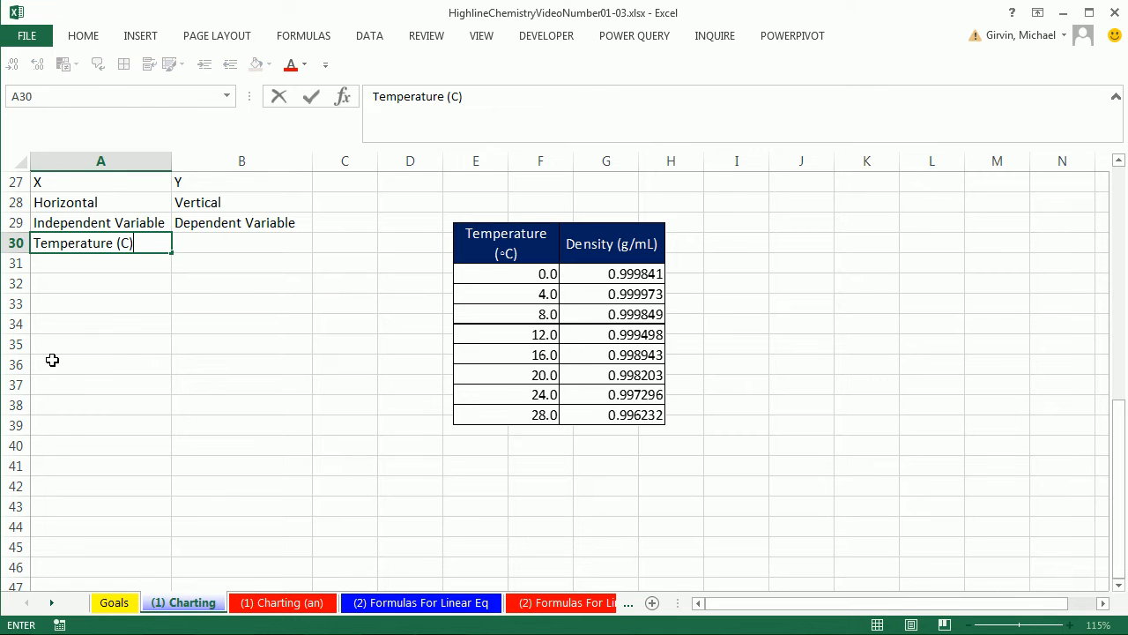
pyautogui.click(125, 244)
pyautogui.rightClick(139, 42)
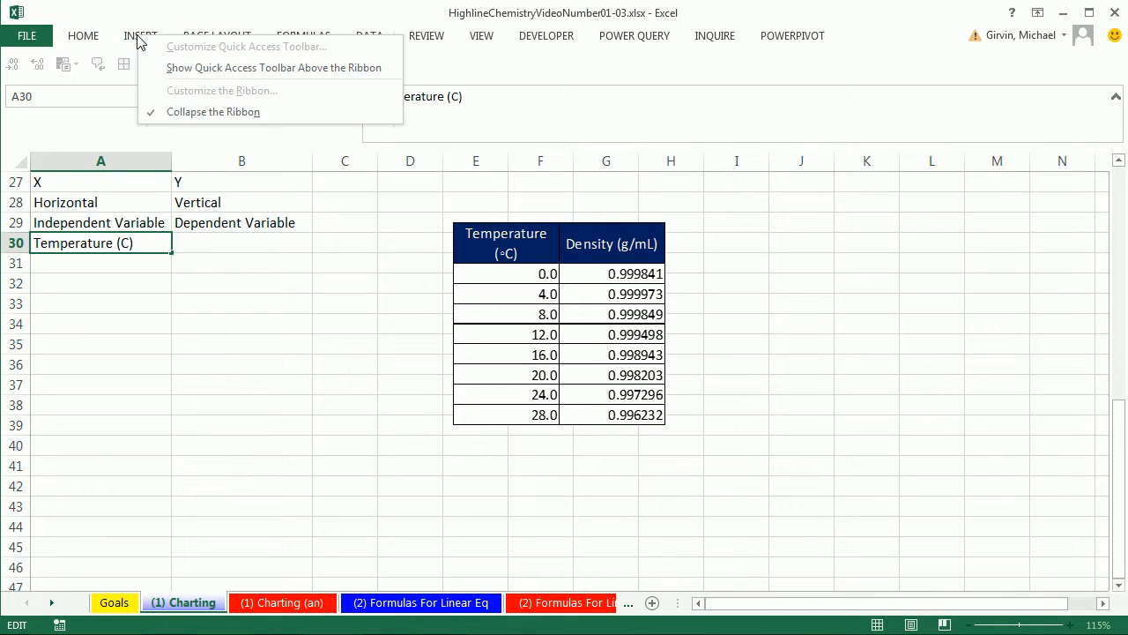
pyautogui.click(182, 111)
pyautogui.click(138, 39)
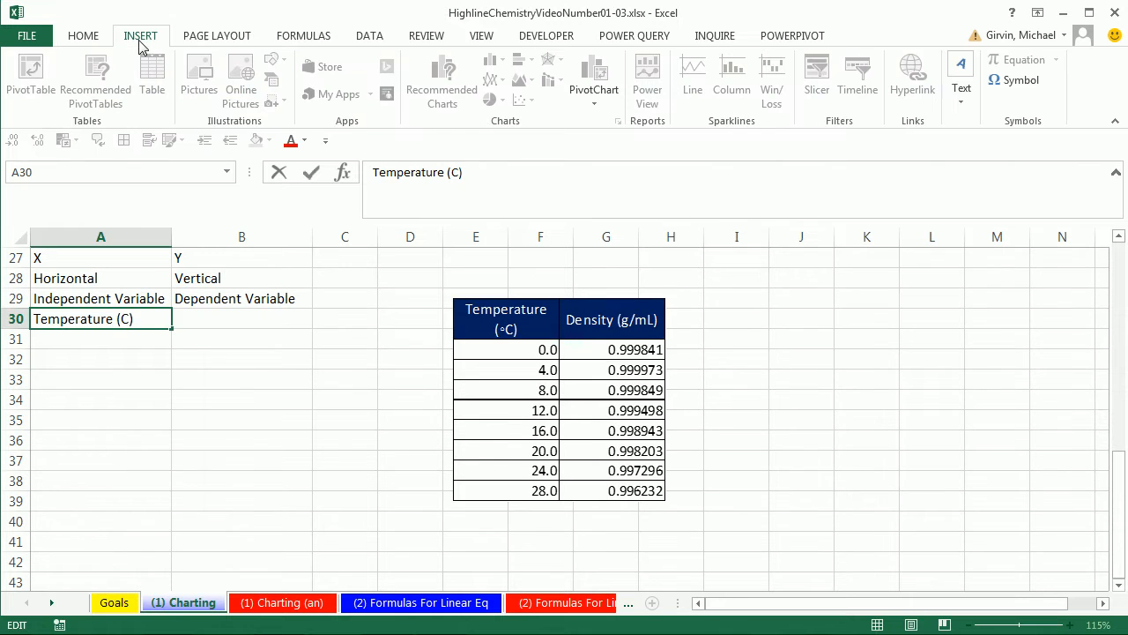
pyautogui.click(1005, 81)
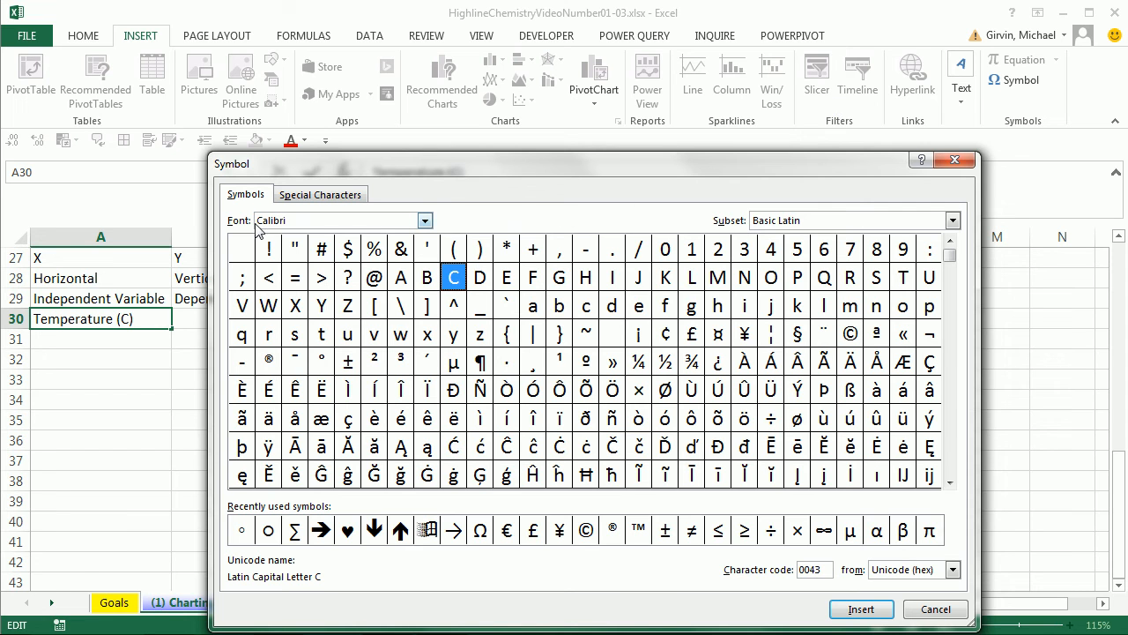
pyautogui.doubleClick(243, 533)
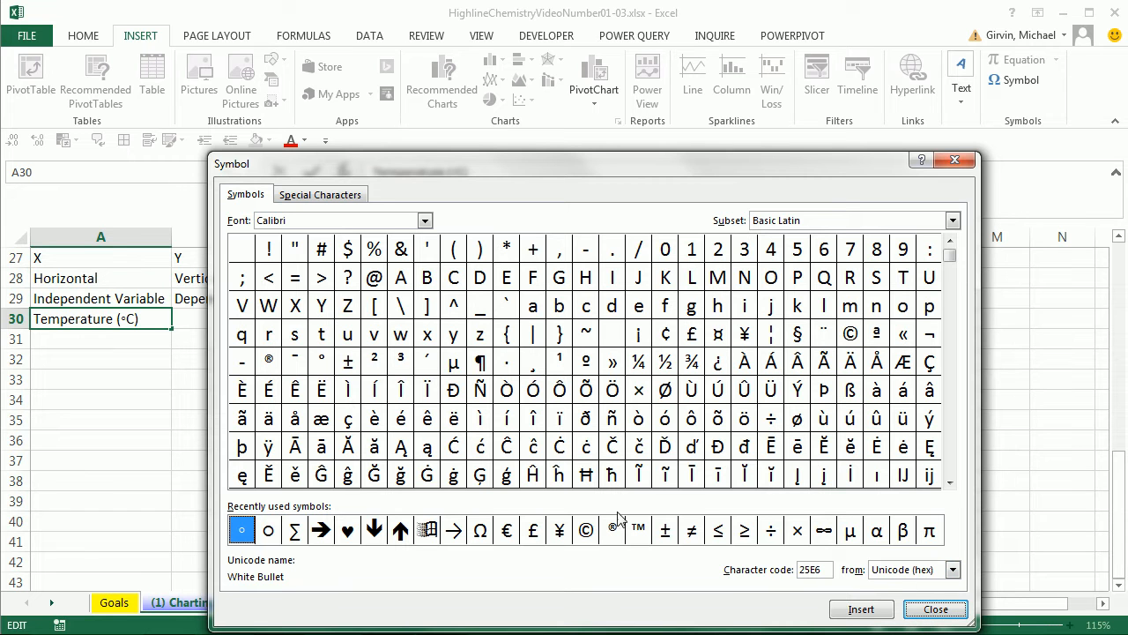
pyautogui.click(936, 609)
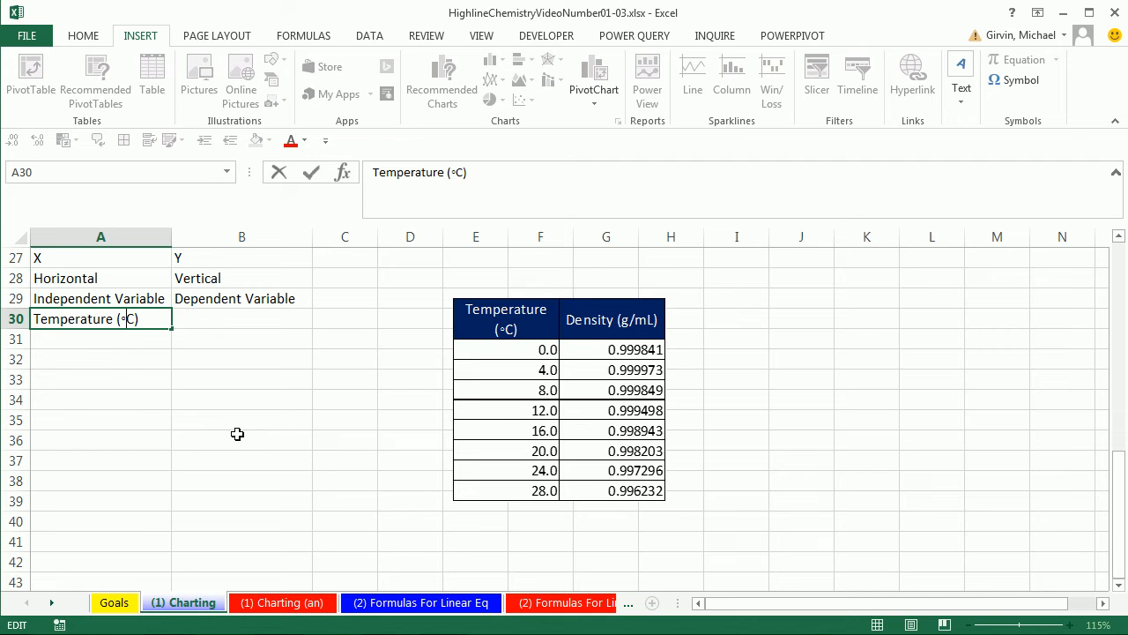
# - Enter the header "Density (g/ml)" in cell B30
pyautogui.press('Tab')
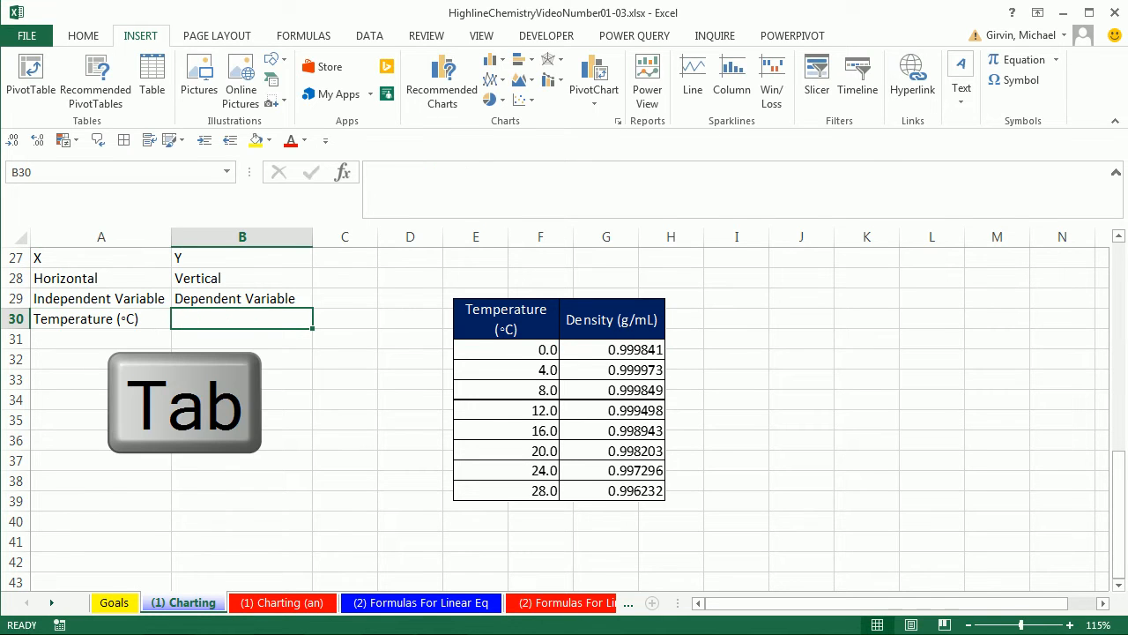
pyautogui.write('Density (g/ml)')
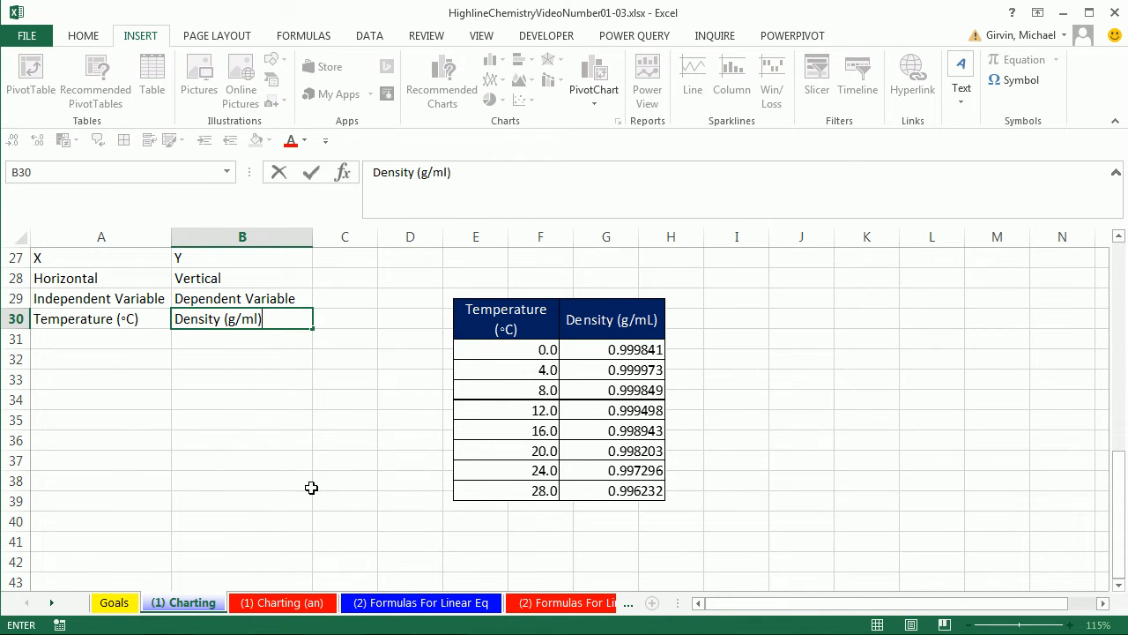
pyautogui.press('Return')
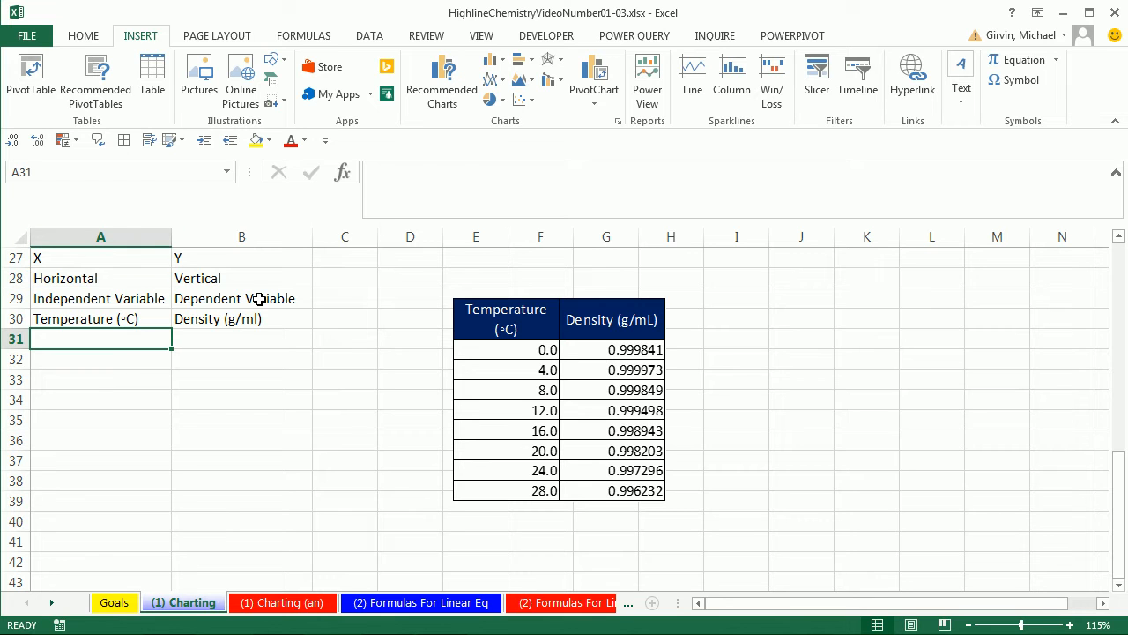
# - Insert a line break before the units in parentheses in the Temperature and Density headers in A30 and B30
pyautogui.click(132, 321)
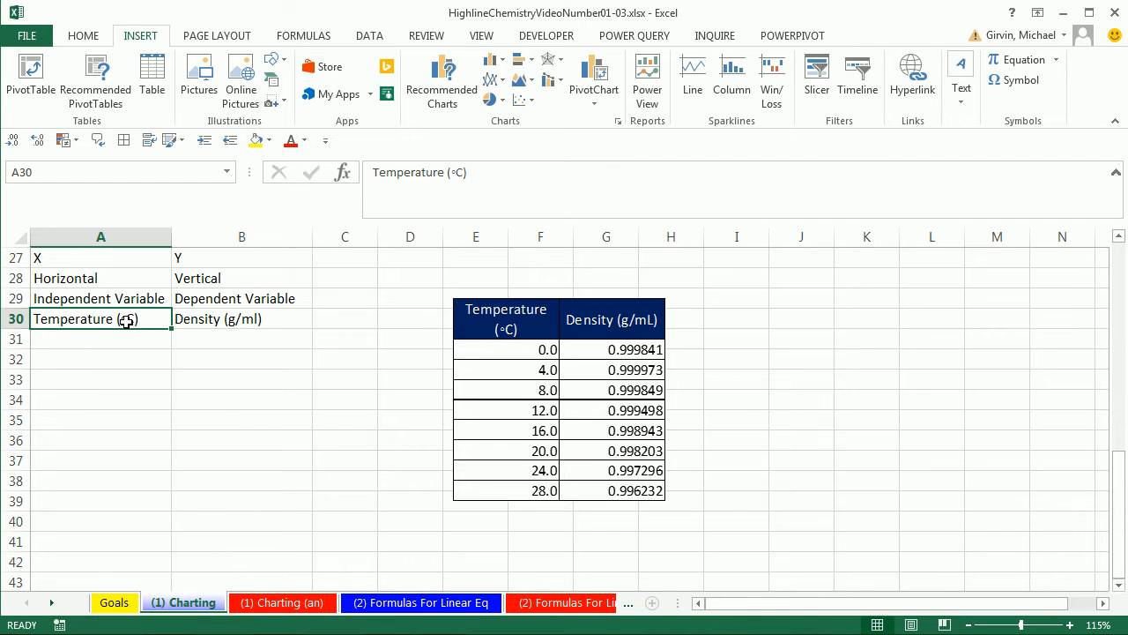
pyautogui.moveTo(126, 321); pyautogui.dragTo(241, 326)
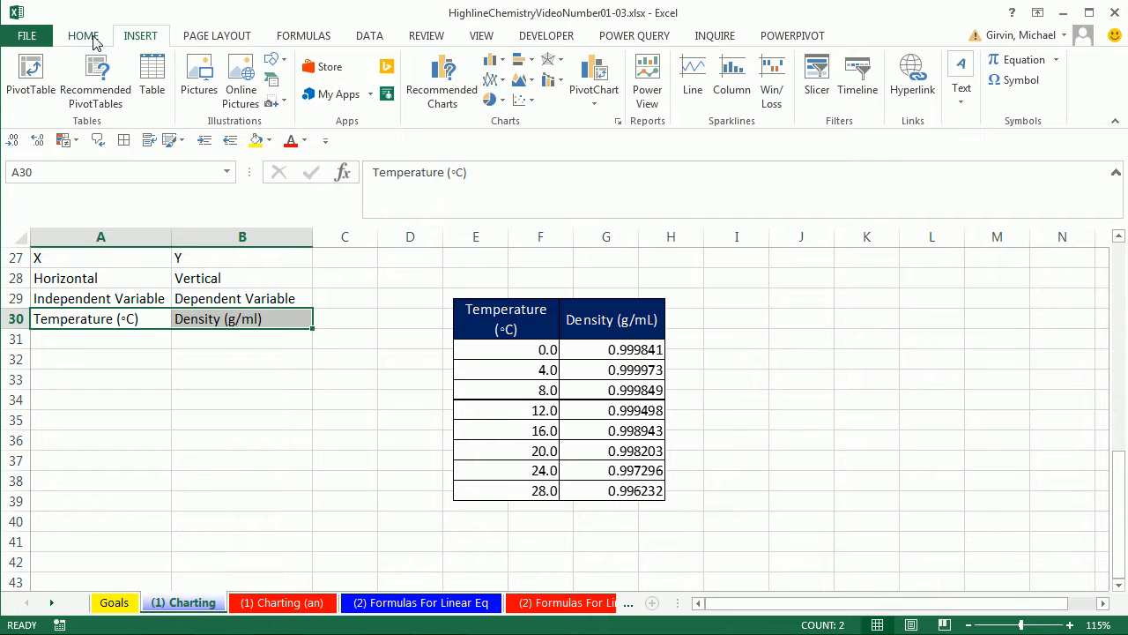
pyautogui.click(86, 37)
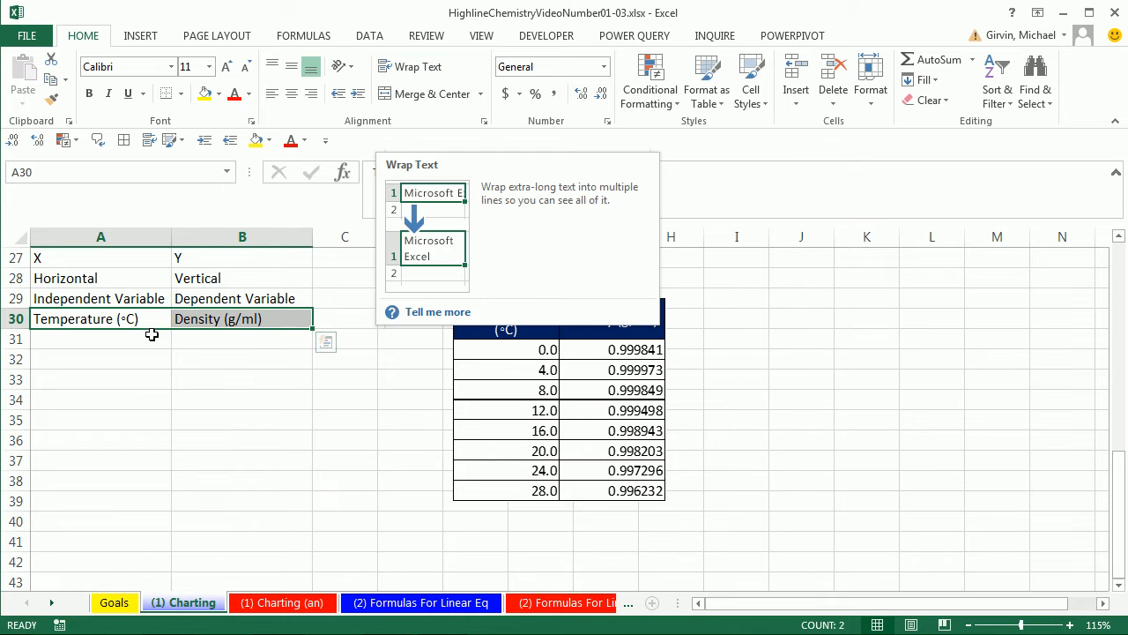
pyautogui.doubleClick(116, 318)
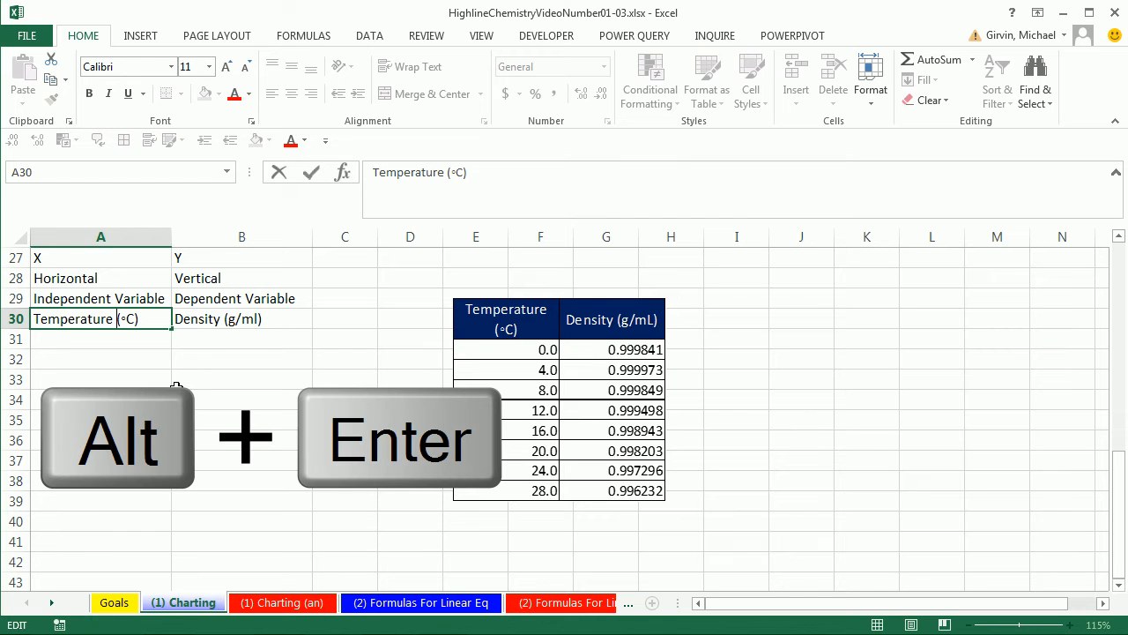
pyautogui.hotkey('alt', 'Return')
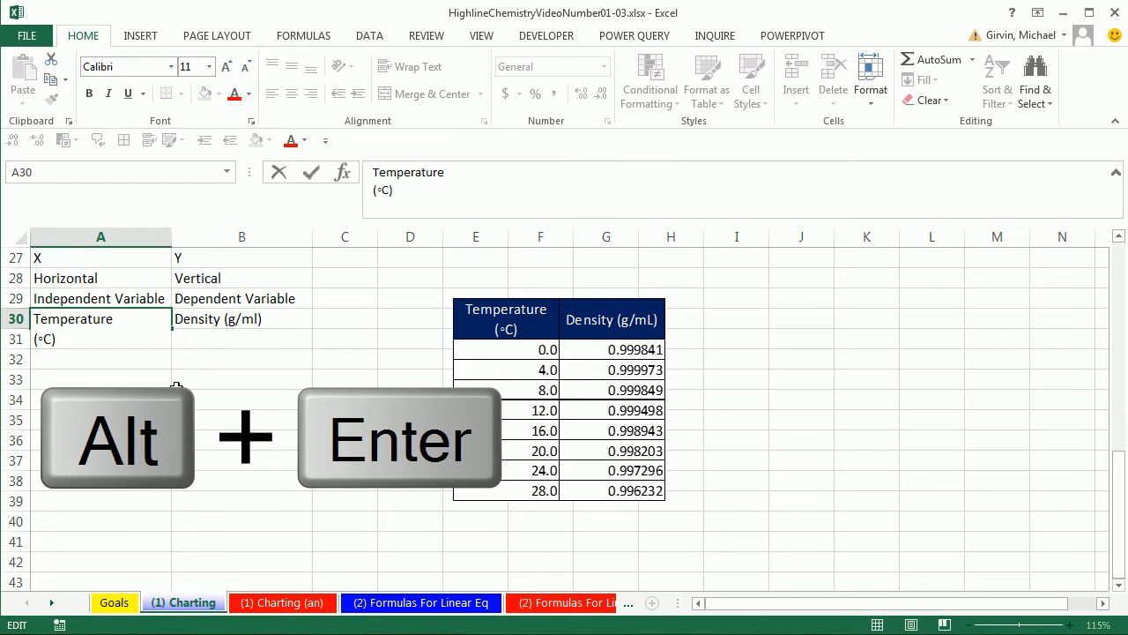
pyautogui.press('Return')
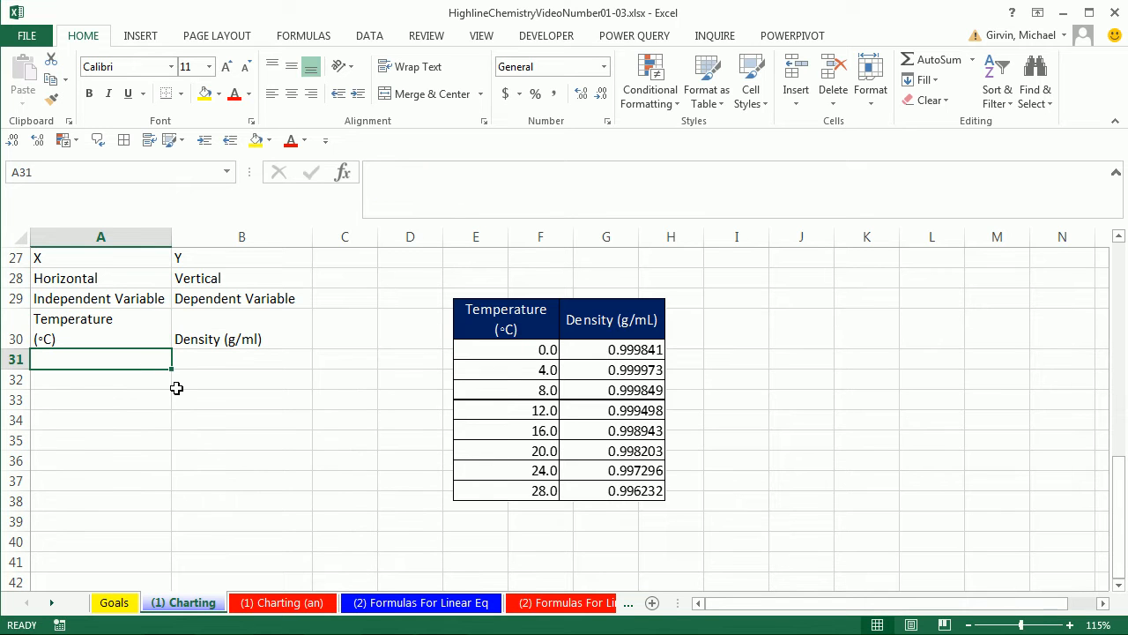
pyautogui.doubleClick(229, 339)
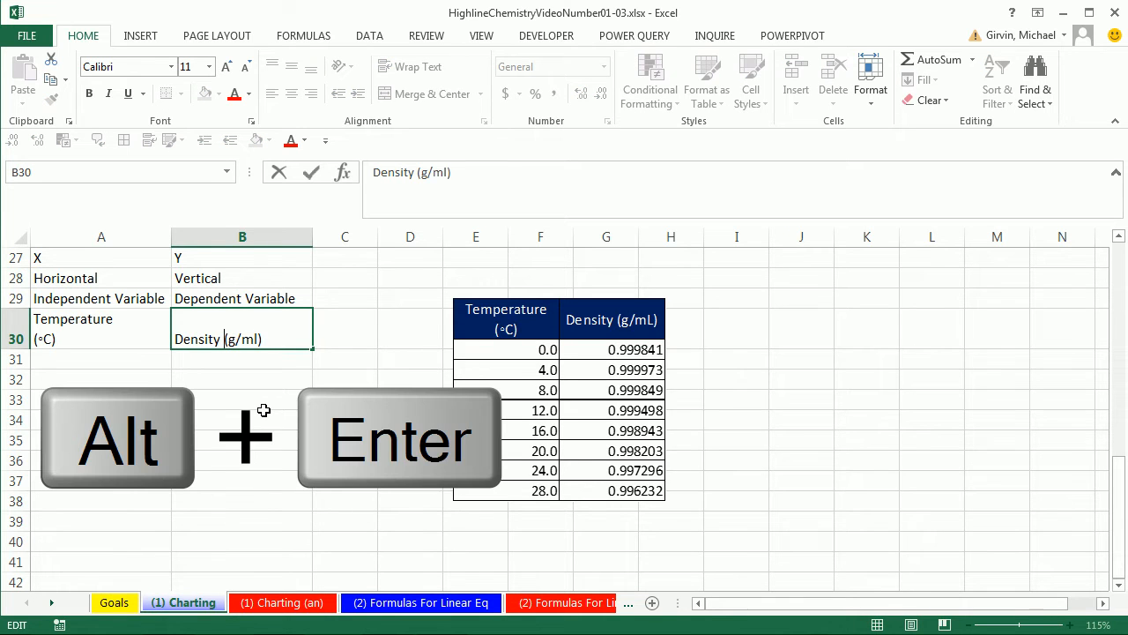
pyautogui.hotkey('alt', 'Return')
pyautogui.click(264, 413)
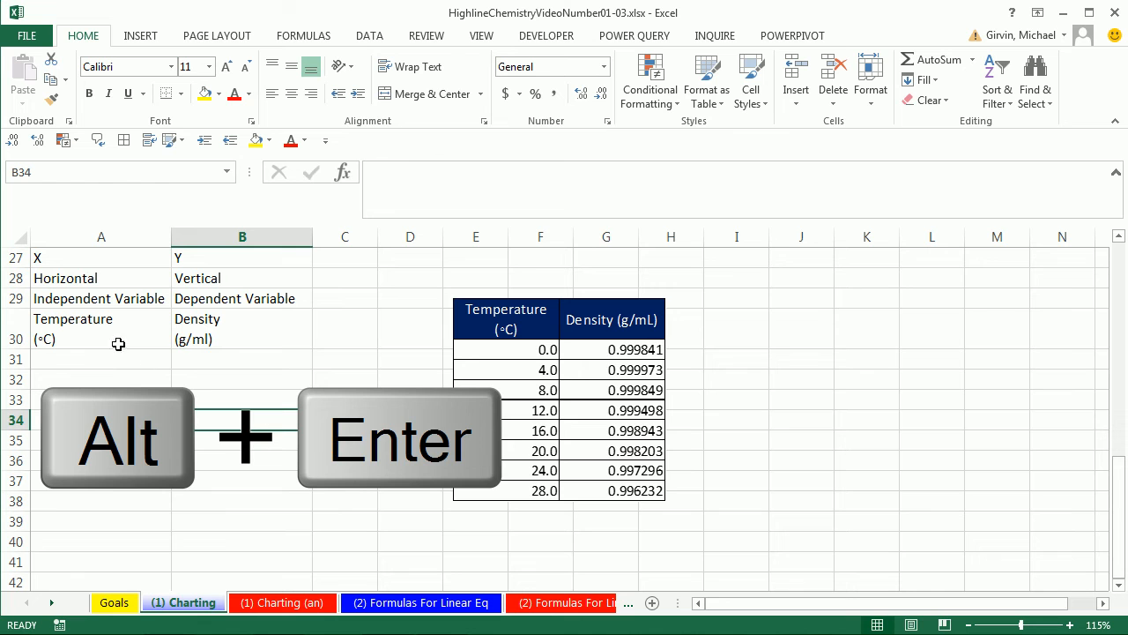
# - Center the header cells A27:B30 horizontally and apply All Borders to them
pyautogui.moveTo(42, 258); pyautogui.dragTo(219, 341)
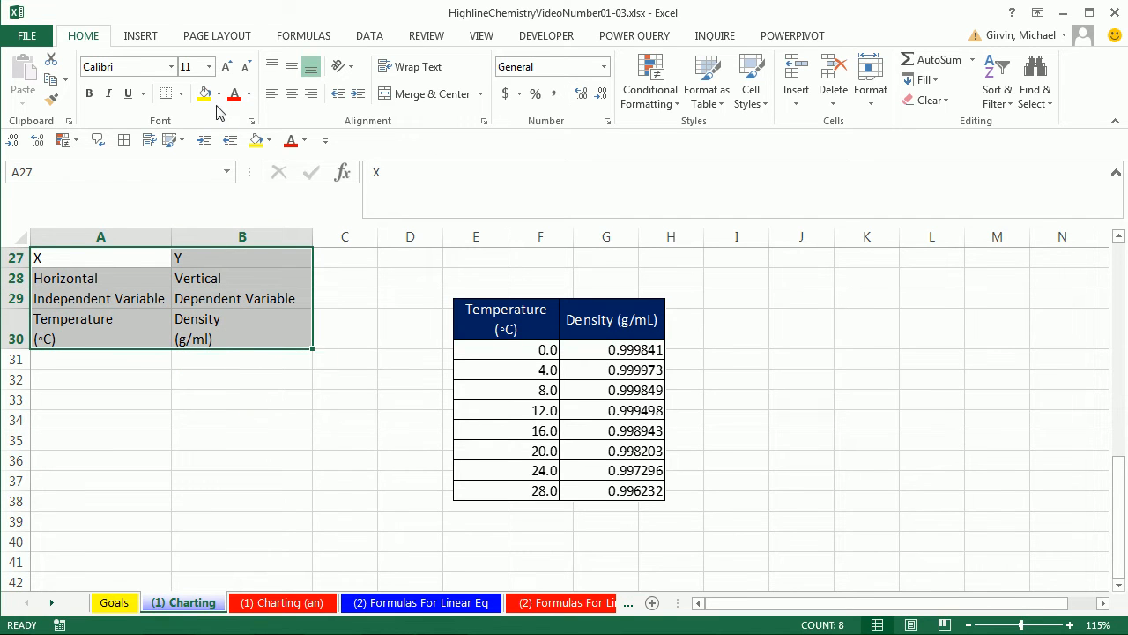
pyautogui.click(292, 94)
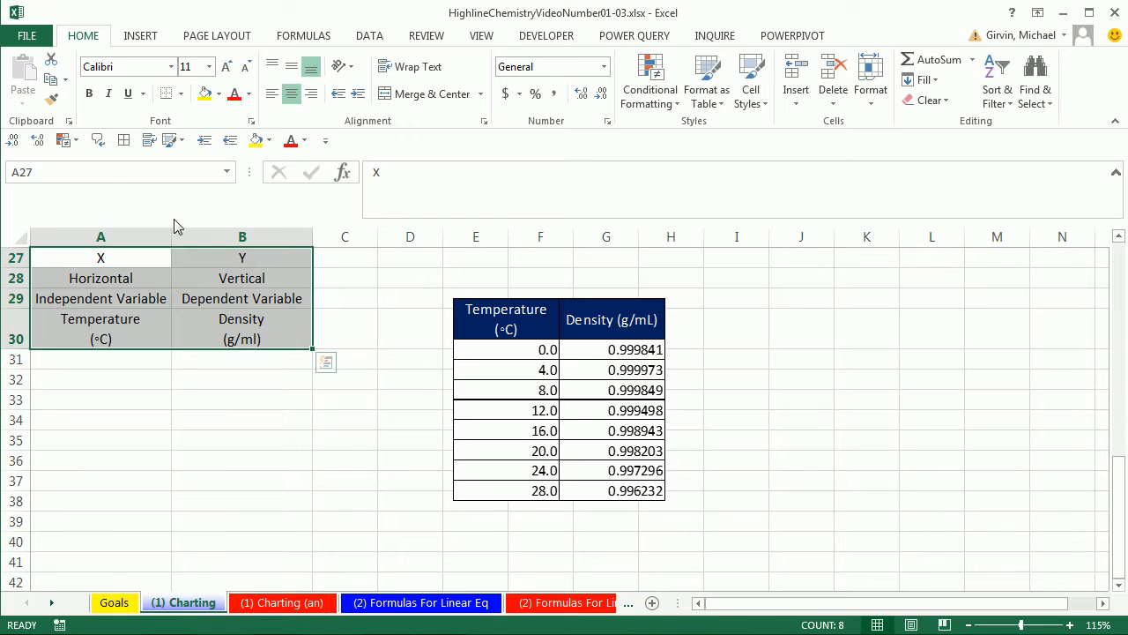
pyautogui.click(182, 94)
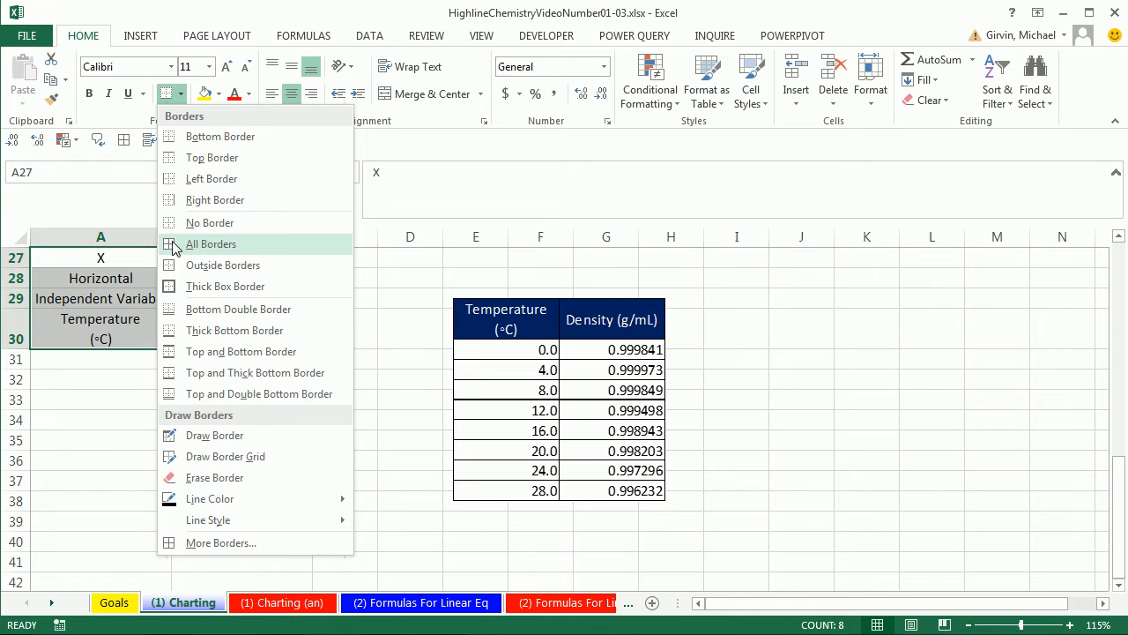
pyautogui.click(211, 244)
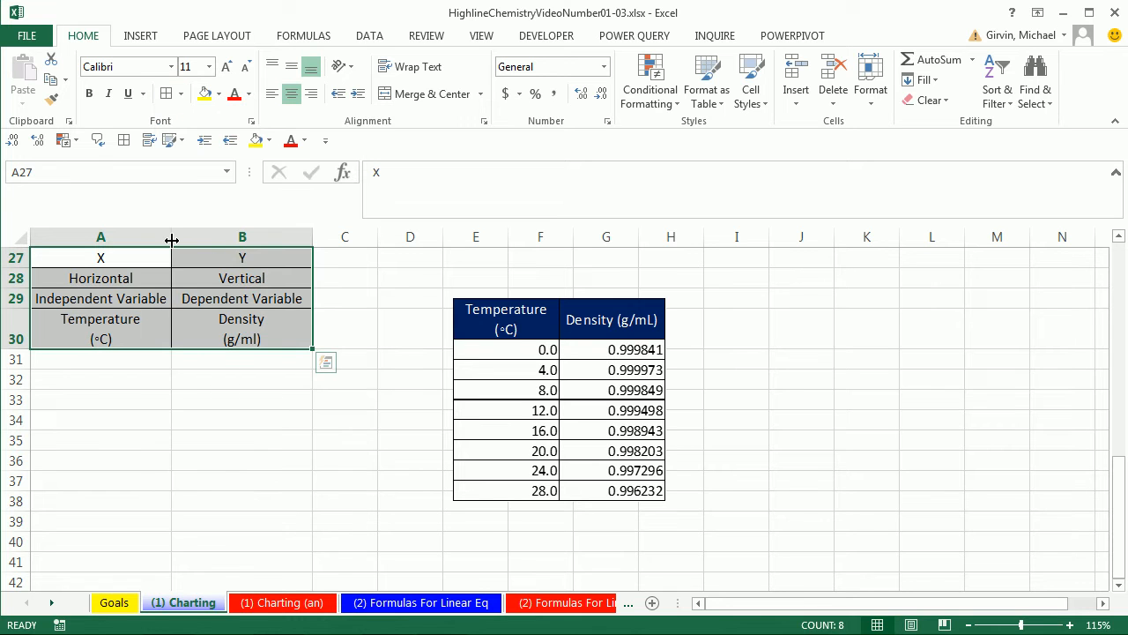
# - Give the header cells A27:B30 a dark blue fill and a white font color
pyautogui.click(219, 94)
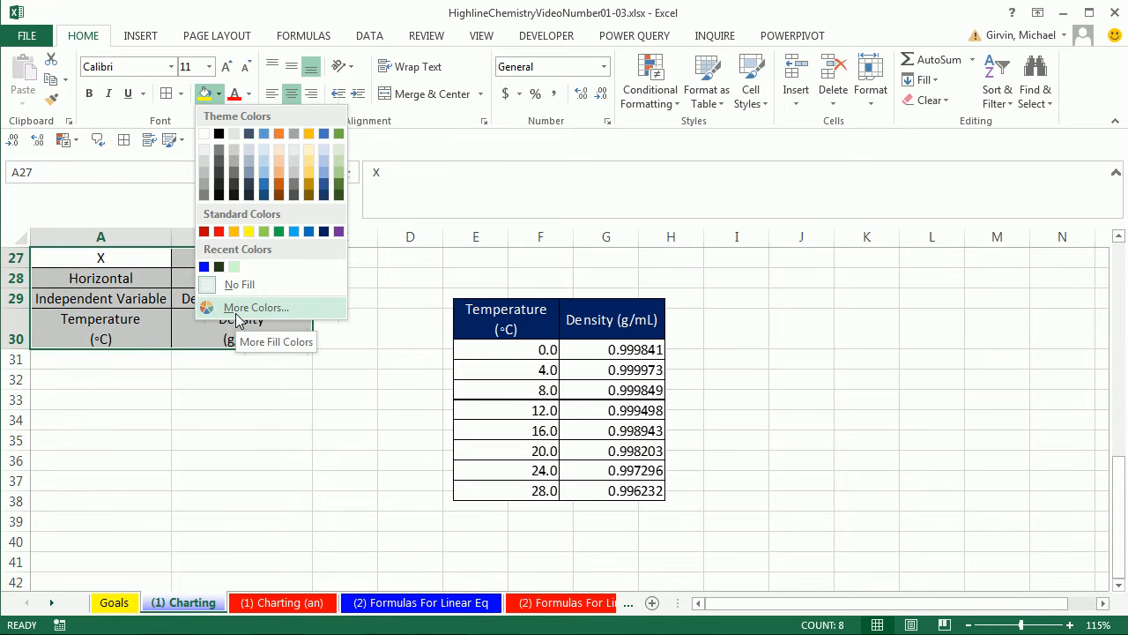
pyautogui.click(324, 232)
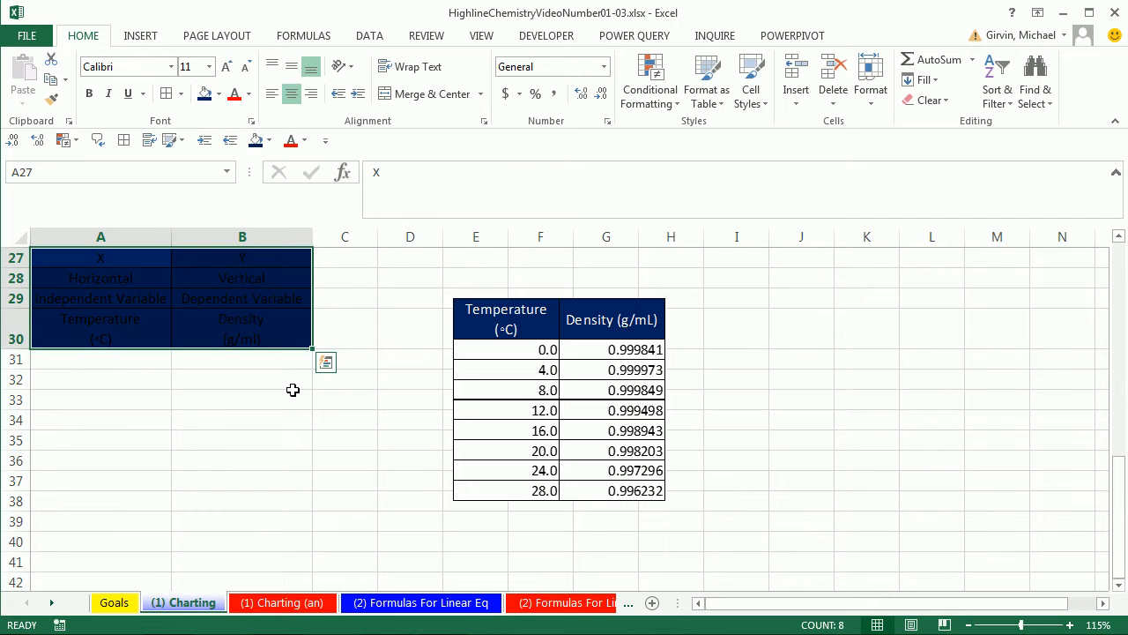
pyautogui.click(251, 94)
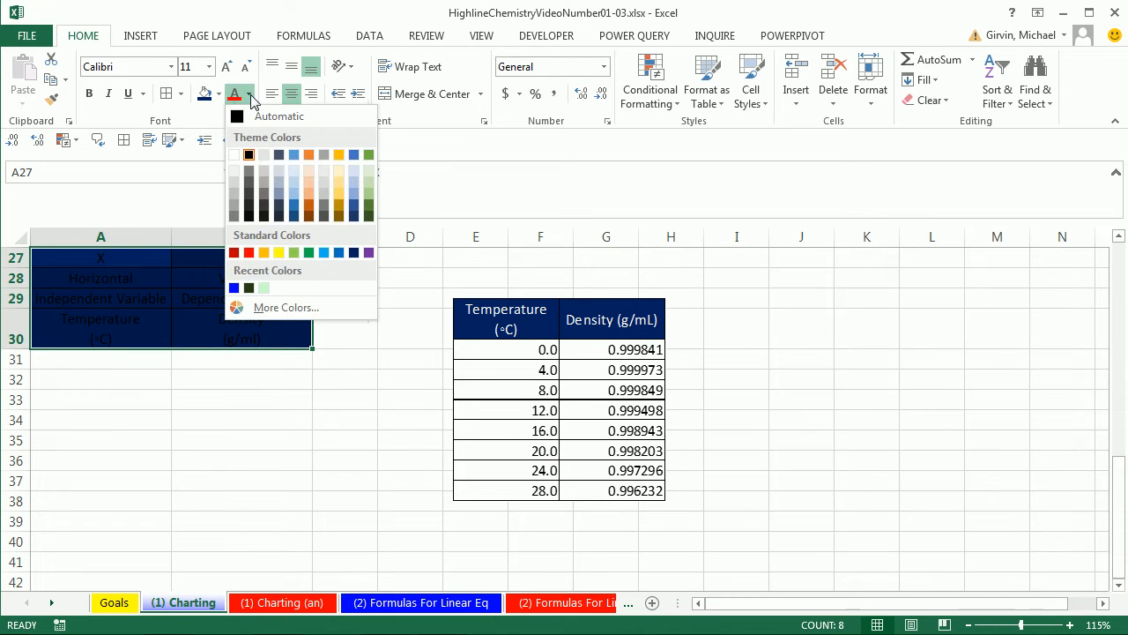
pyautogui.click(234, 155)
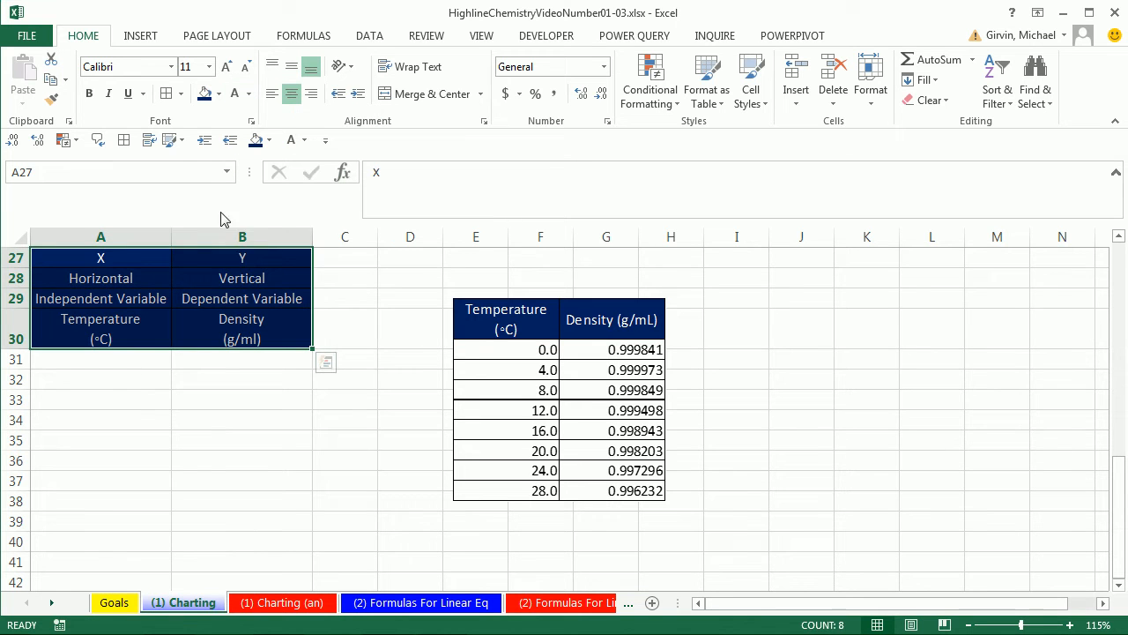
pyautogui.click(110, 398)
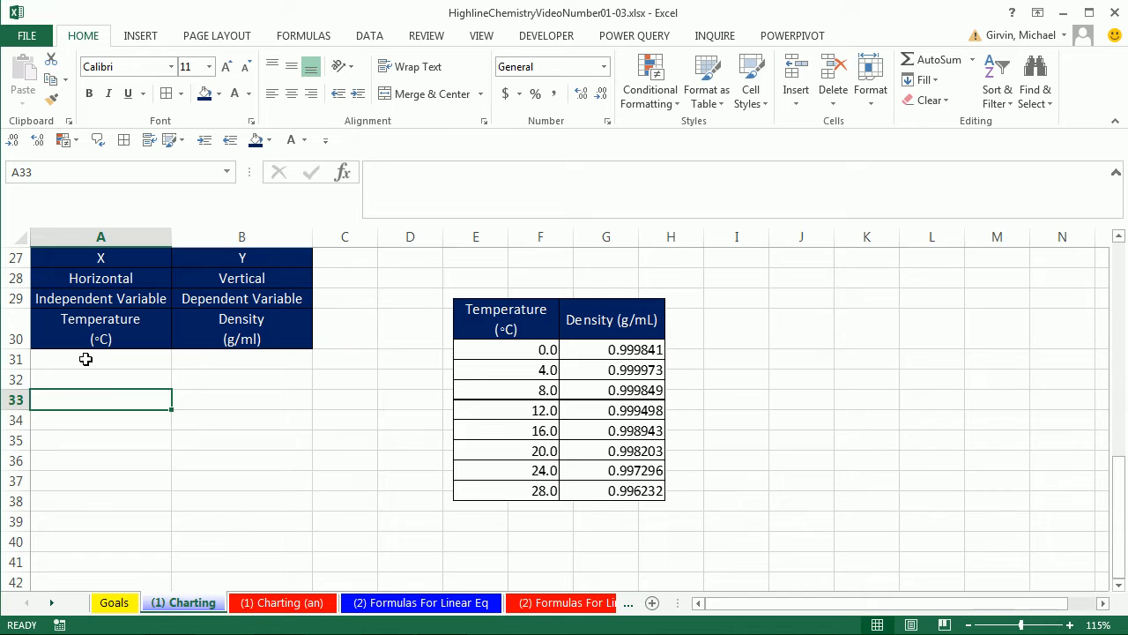
# - Enter the temperatures 0, 4, 8, 12, 16, 20, 24 and 28 in cells A31 through A38
pyautogui.click(85, 359)
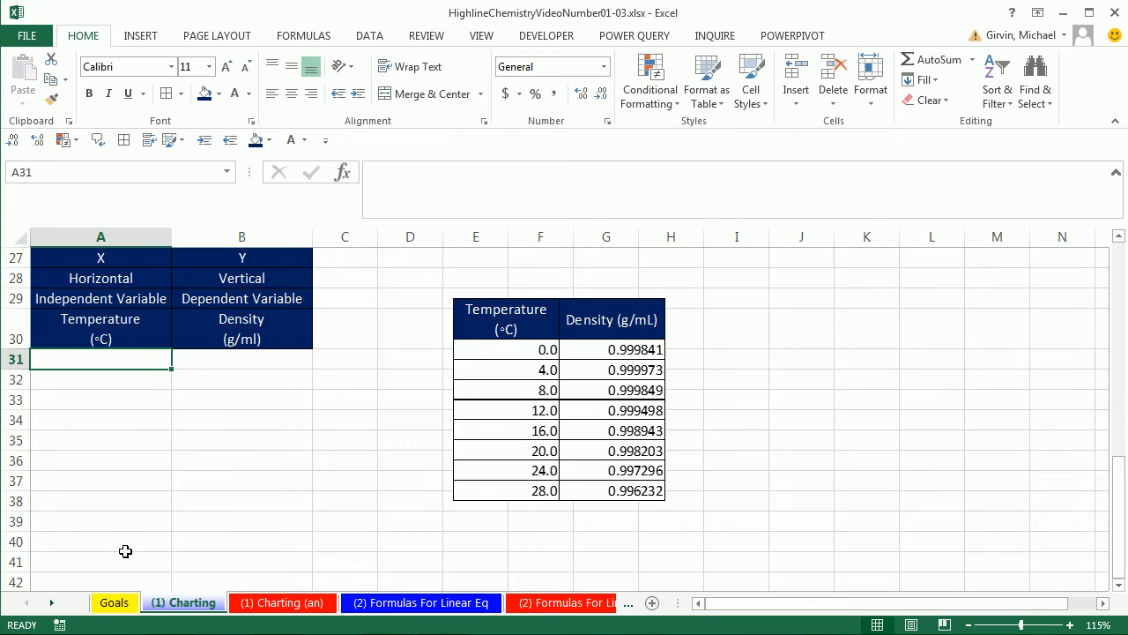
pyautogui.write('0')
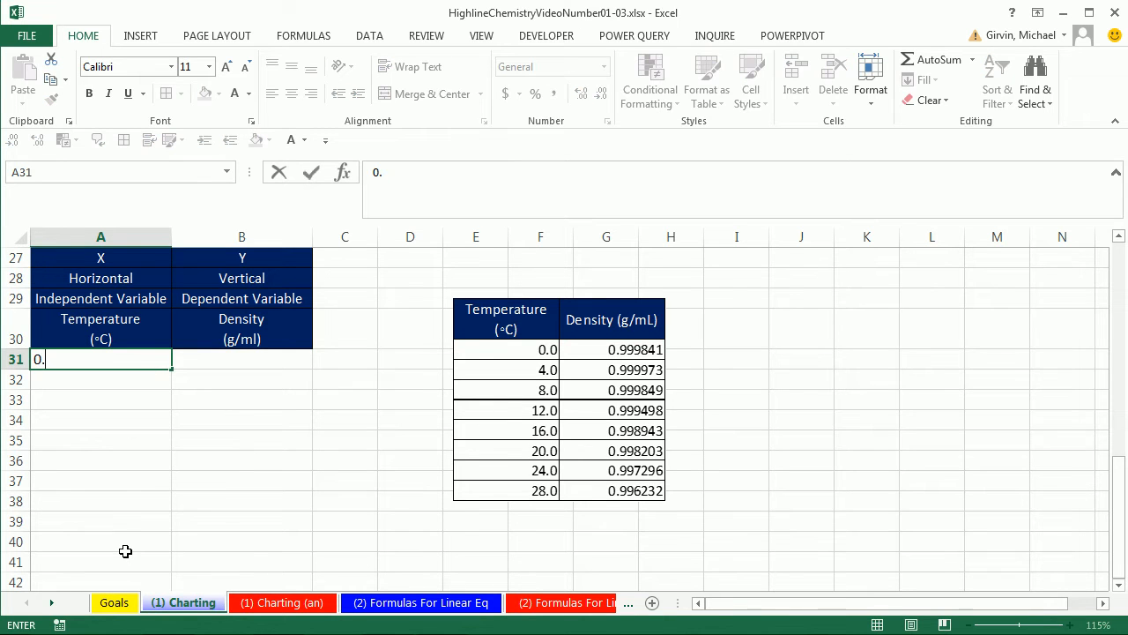
pyautogui.press('Return')
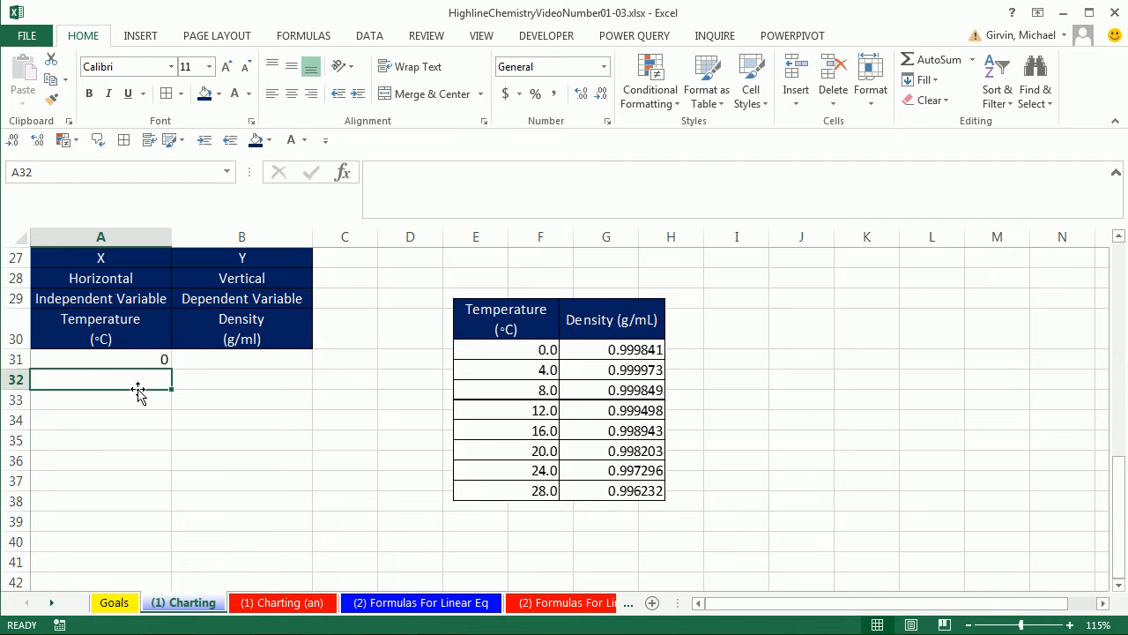
pyautogui.write('4')
pyautogui.press('Return')
pyautogui.write('8')
pyautogui.press('Return')
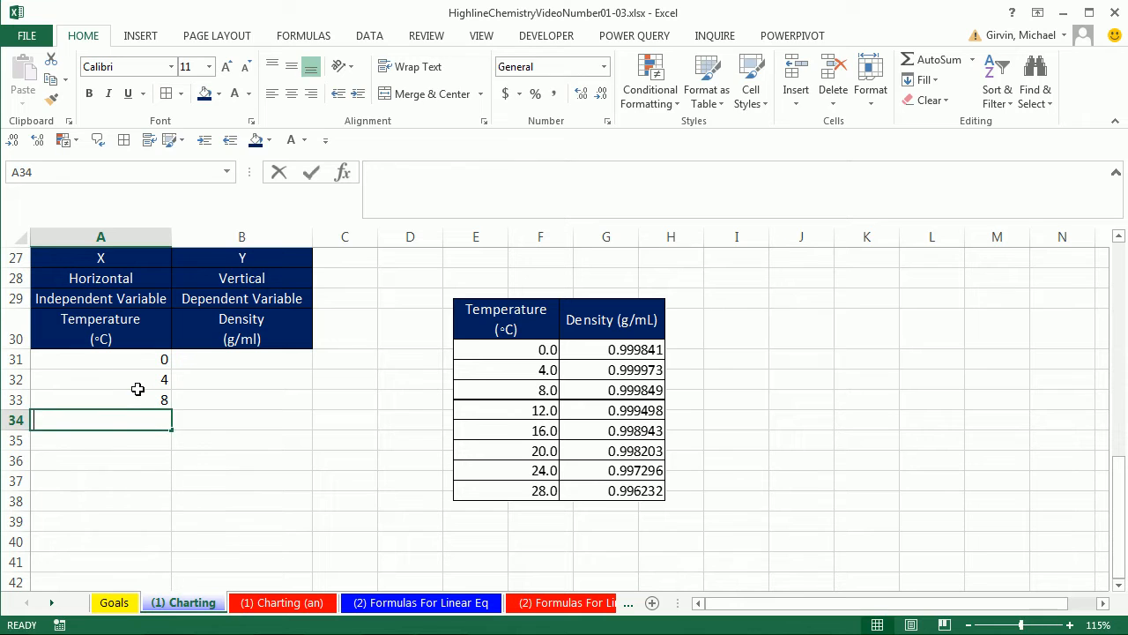
pyautogui.write('12')
pyautogui.press('Return')
pyautogui.write('16')
pyautogui.press('Return')
pyautogui.write('20')
pyautogui.press('Return')
pyautogui.write('24')
pyautogui.press('Return')
pyautogui.write('28')
pyautogui.press('Return')
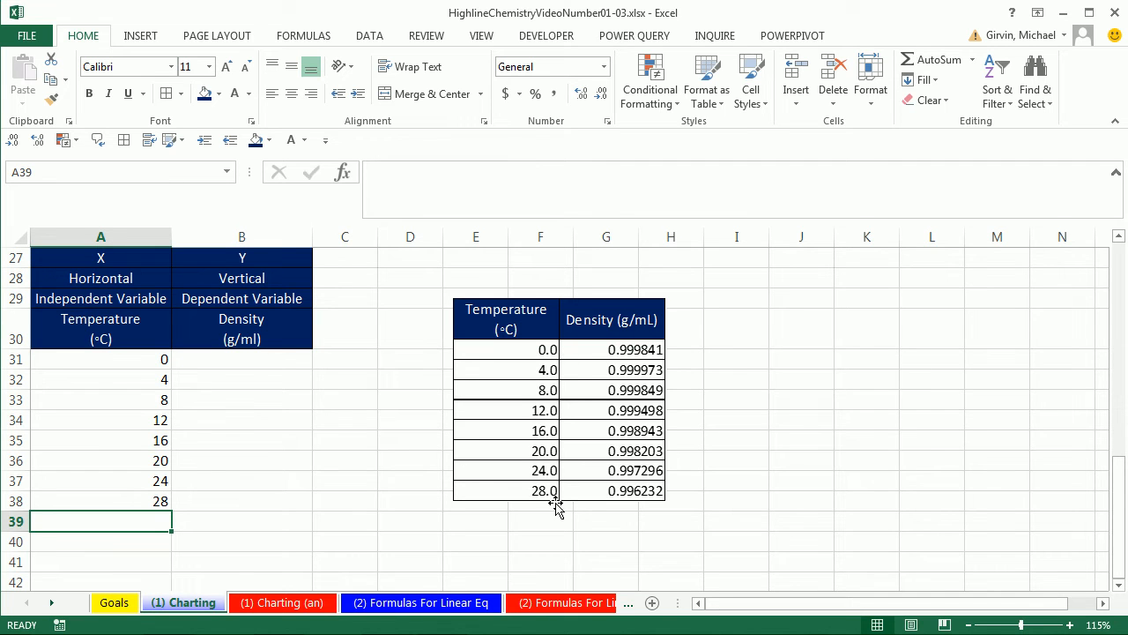
# - Format the temperature values in A31:A38 to show one decimal place
pyautogui.click(132, 361)
pyautogui.moveTo(131, 360); pyautogui.dragTo(123, 497)
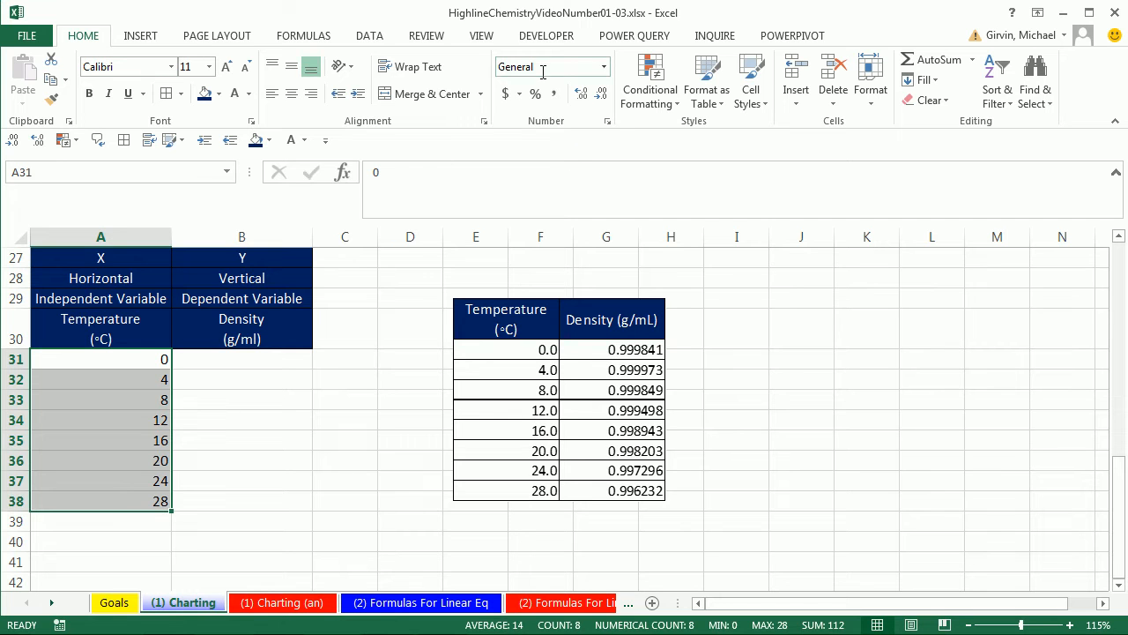
pyautogui.click(584, 98)
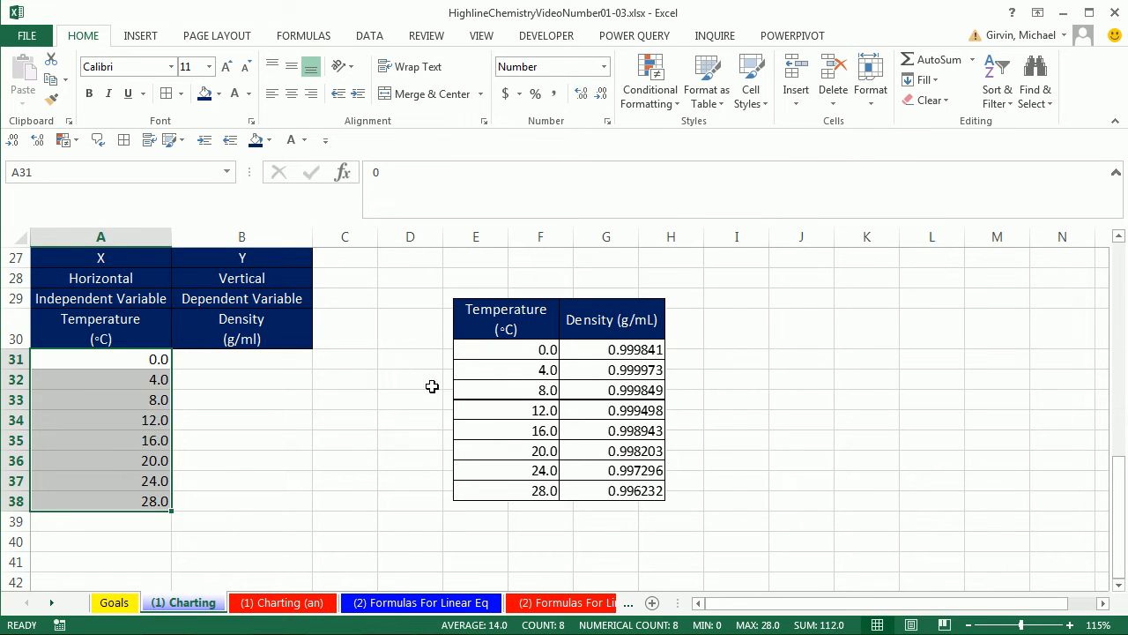
pyautogui.click(132, 381)
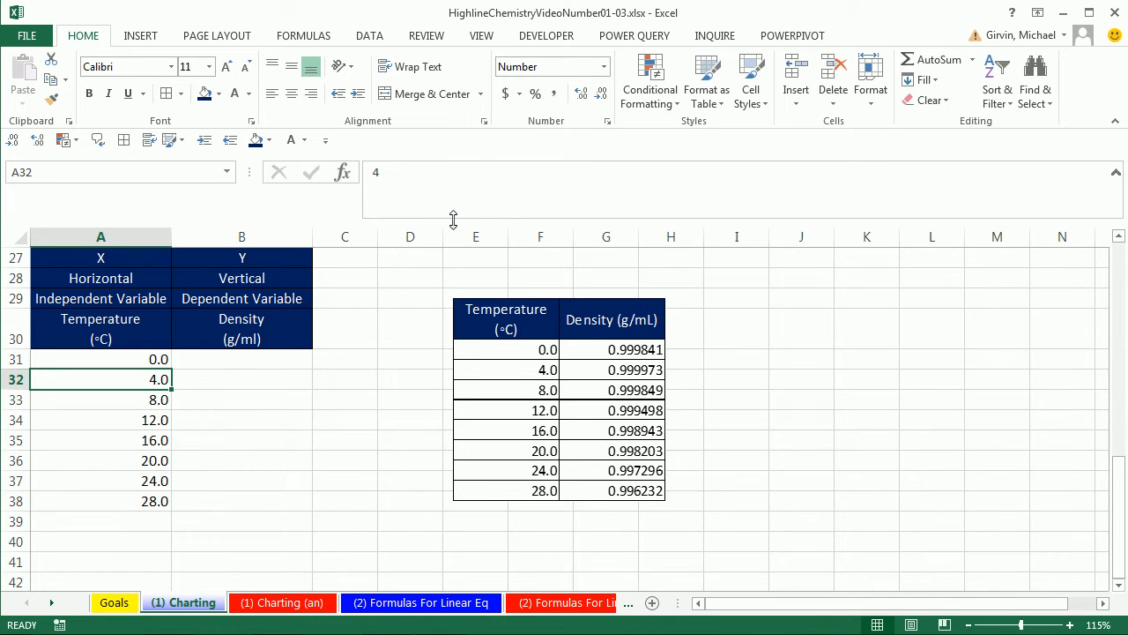
# - Shrink the formula bar to one line and fill B31:B38 with 0.999841, 0.999973, 0.999849, 0.999498, 0.998943, 0.998203, 0.997296 and 0.996232
pyautogui.moveTo(453, 220); pyautogui.dragTo(455, 187)
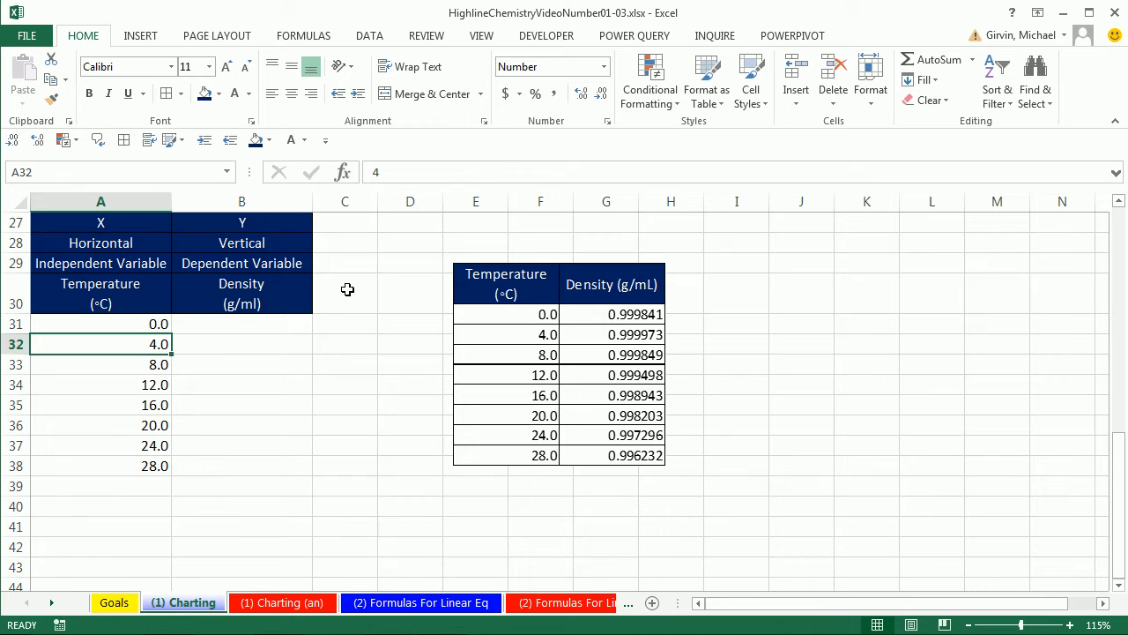
pyautogui.click(270, 321)
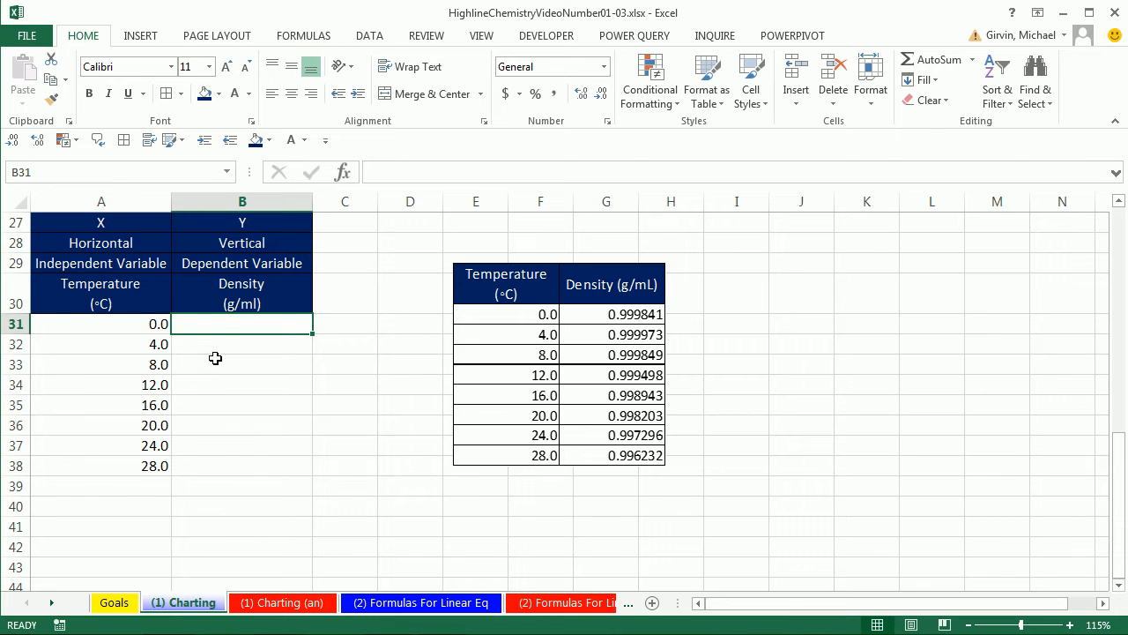
pyautogui.write('.999841')
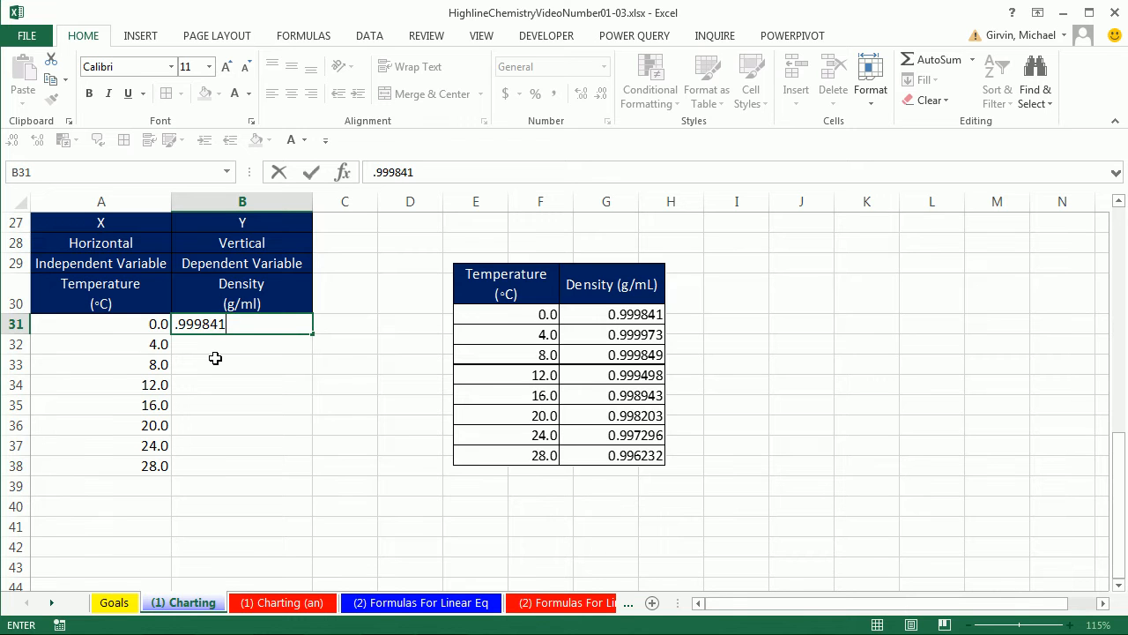
pyautogui.press('Return')
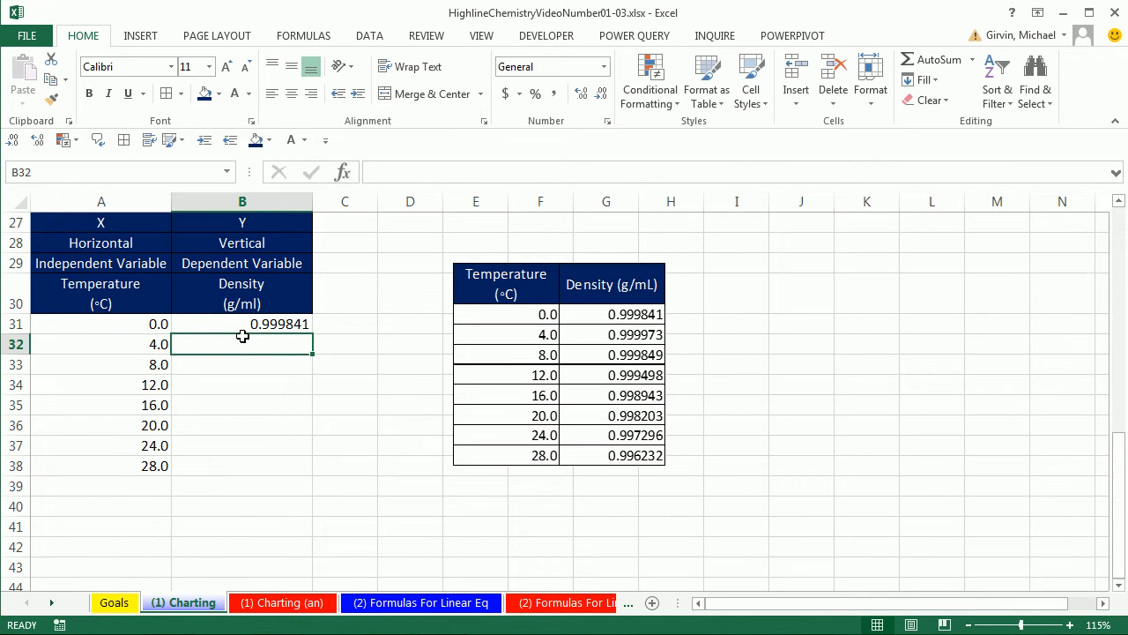
pyautogui.write('.996232')
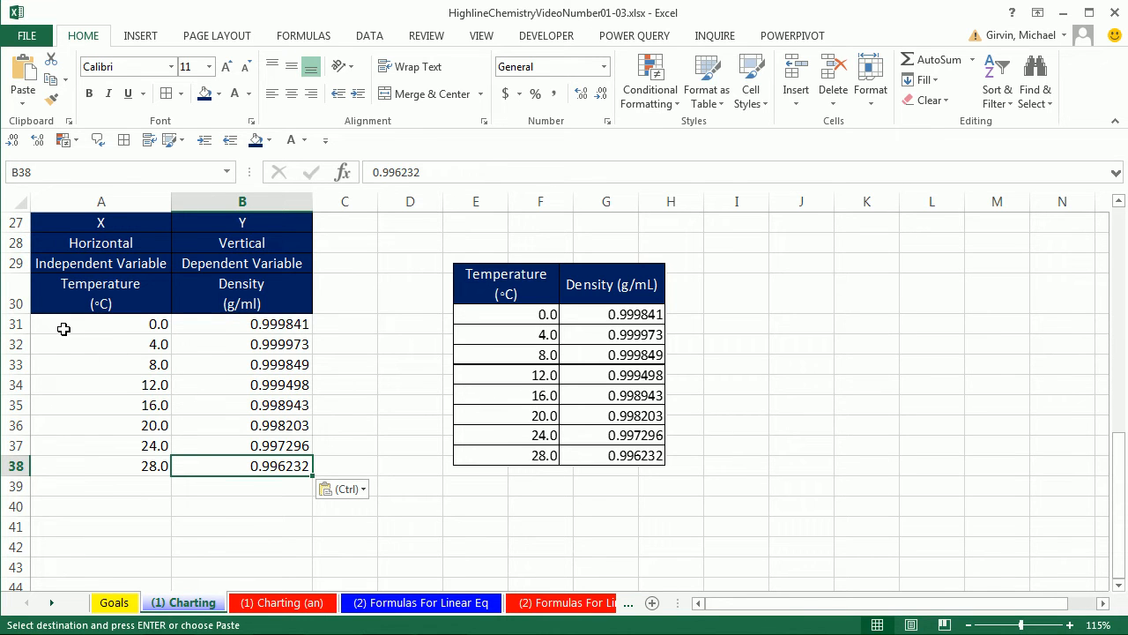
# - Apply All Borders to the data cells A31:B38 and give the header cells A27:B29 the standard blue fill
pyautogui.moveTo(62, 328); pyautogui.dragTo(279, 468)
pyautogui.click(166, 94)
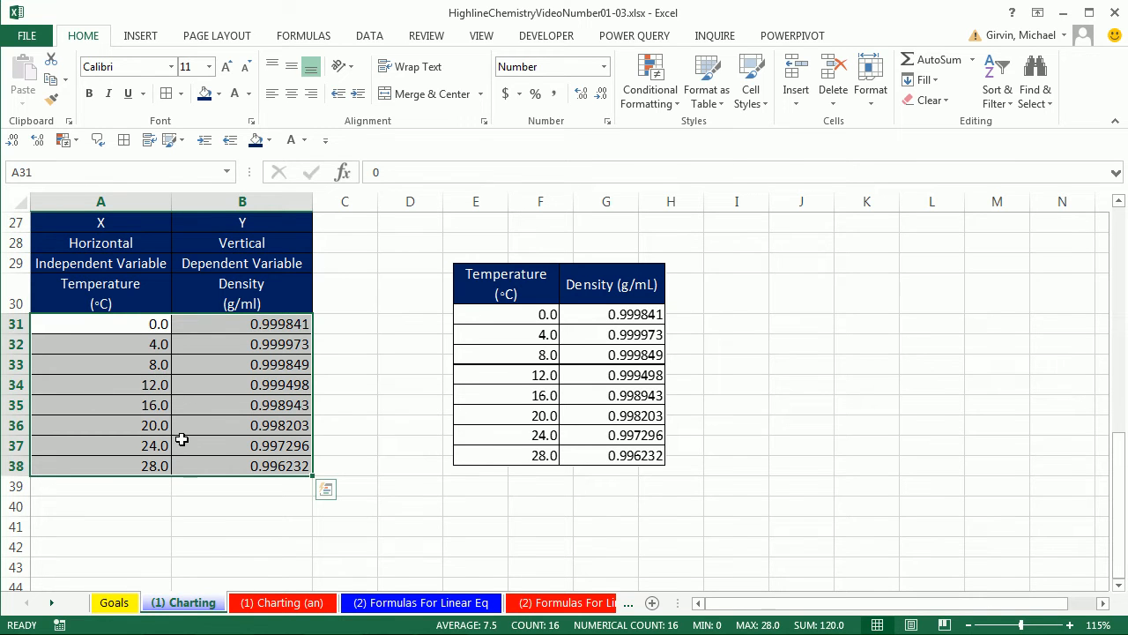
pyautogui.click(86, 225)
pyautogui.moveTo(176, 236); pyautogui.dragTo(247, 259)
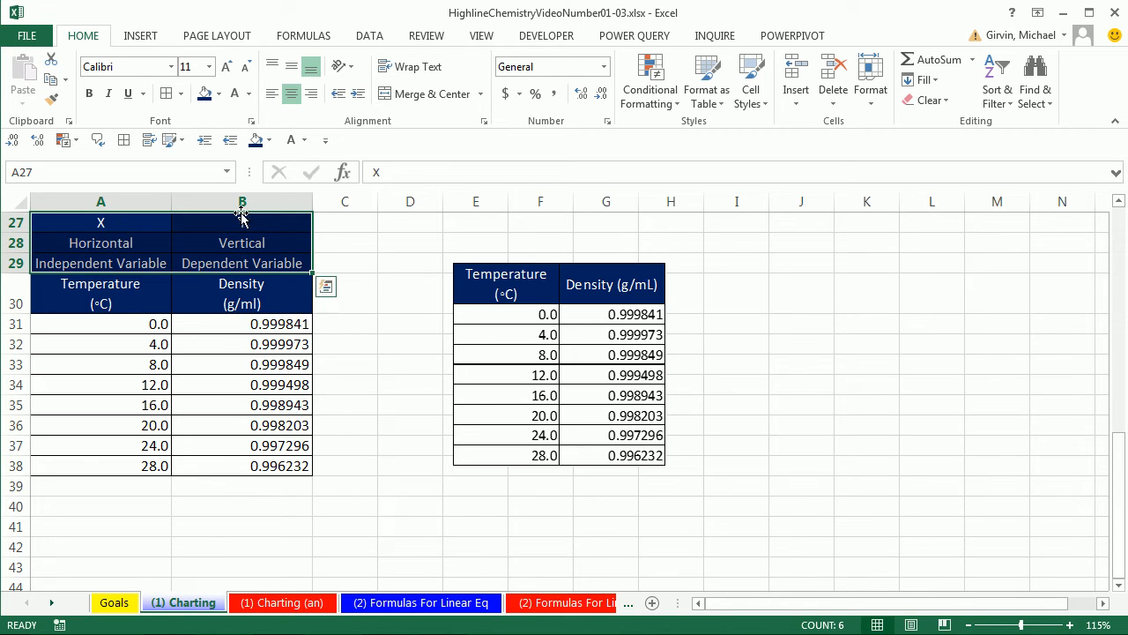
pyautogui.click(268, 139)
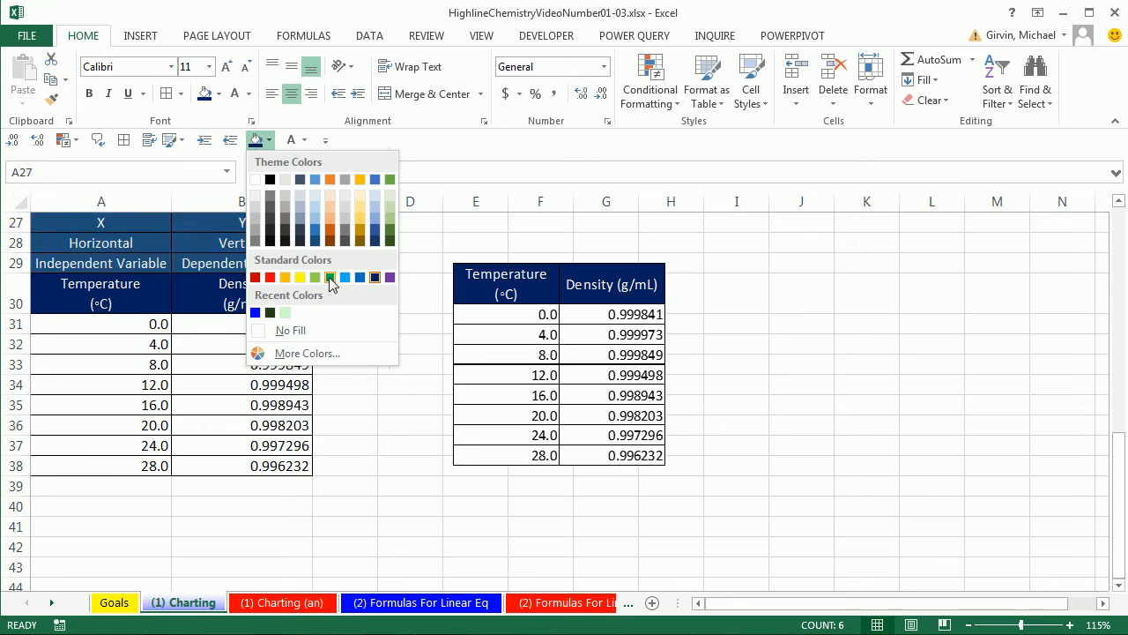
pyautogui.click(361, 278)
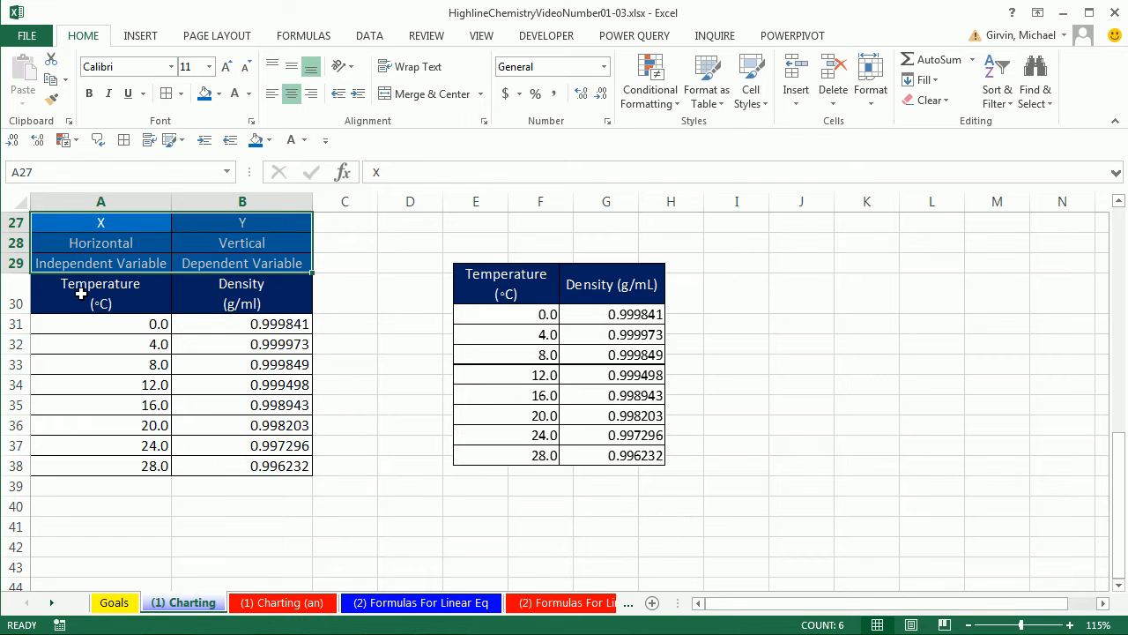
# - Insert a markers-only Scatter chart from A30:B38 and place it beside the data table, starting around row 28
pyautogui.click(81, 294)
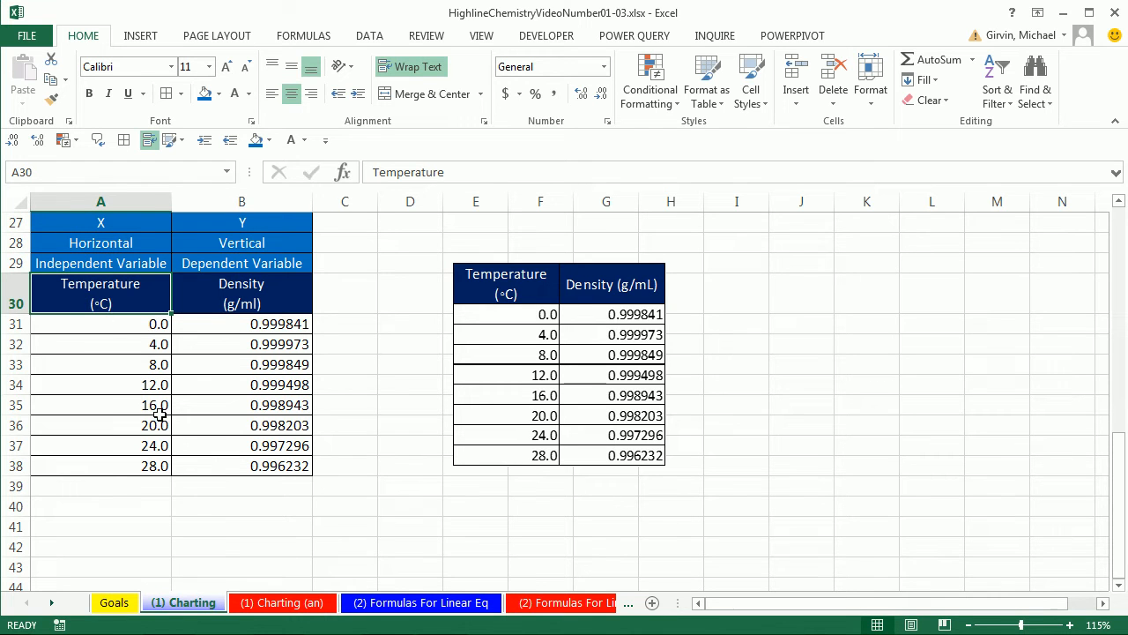
pyautogui.click(240, 303)
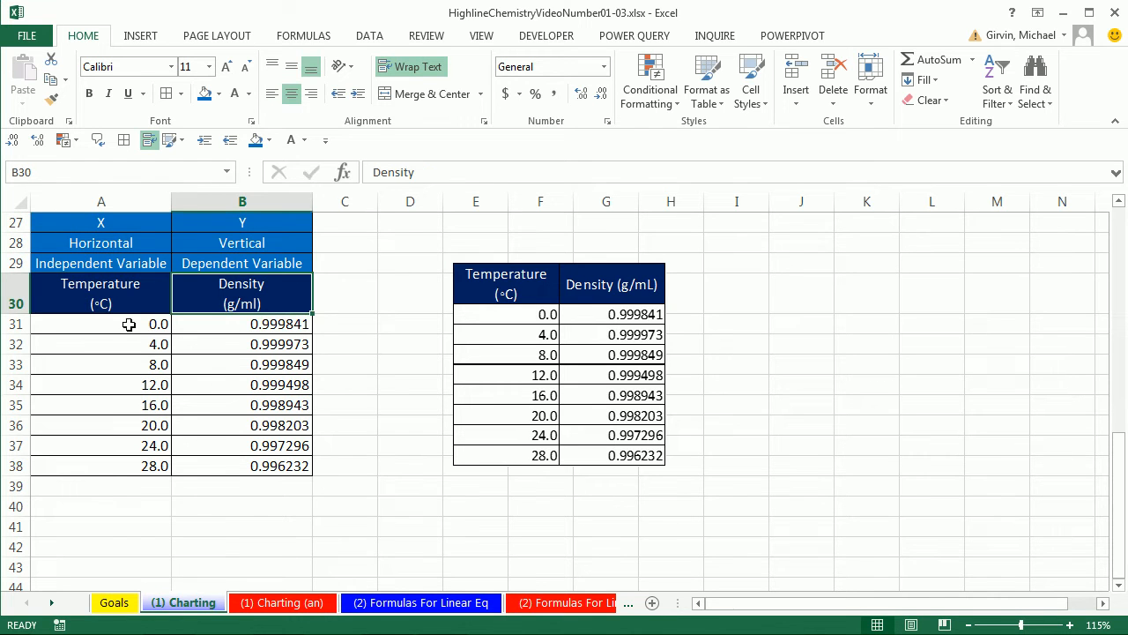
pyautogui.moveTo(86, 304); pyautogui.dragTo(254, 465)
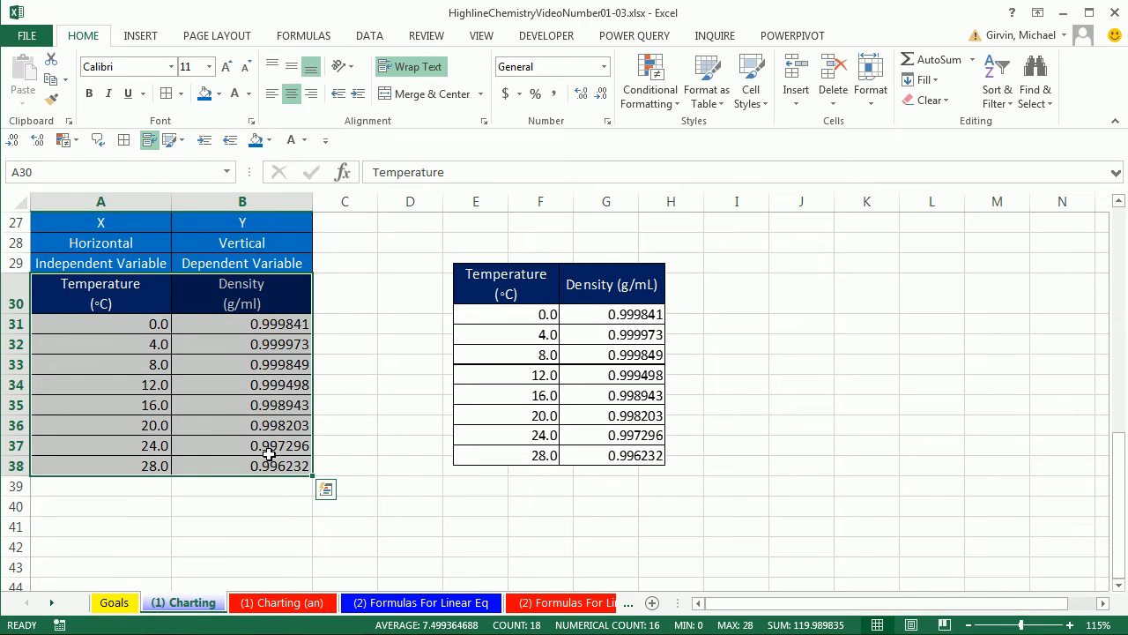
pyautogui.click(143, 39)
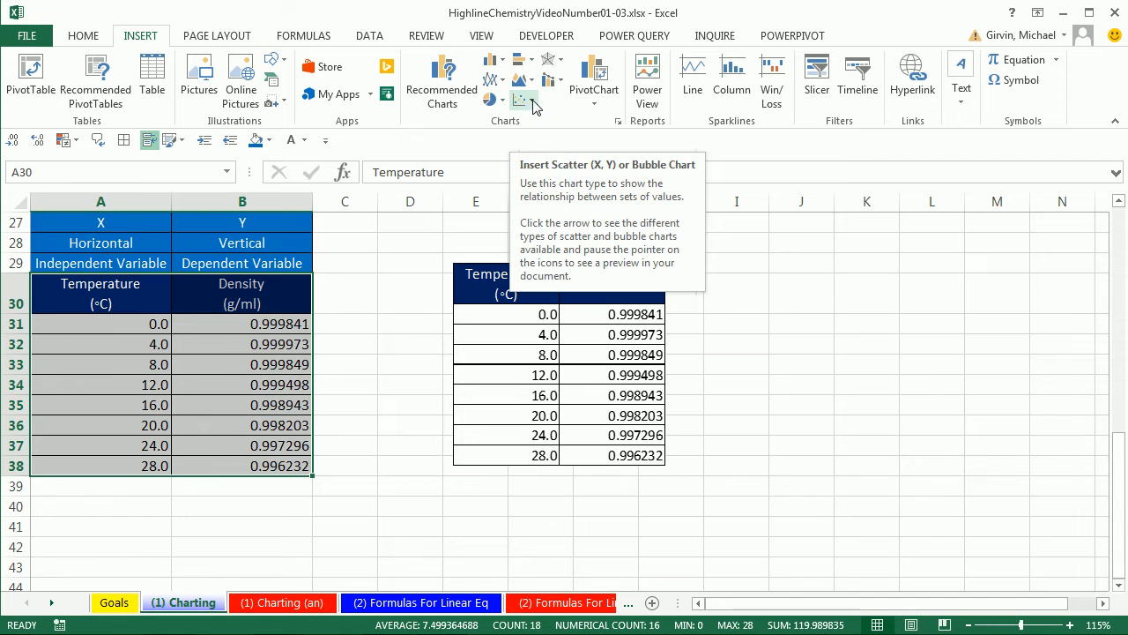
pyautogui.click(532, 102)
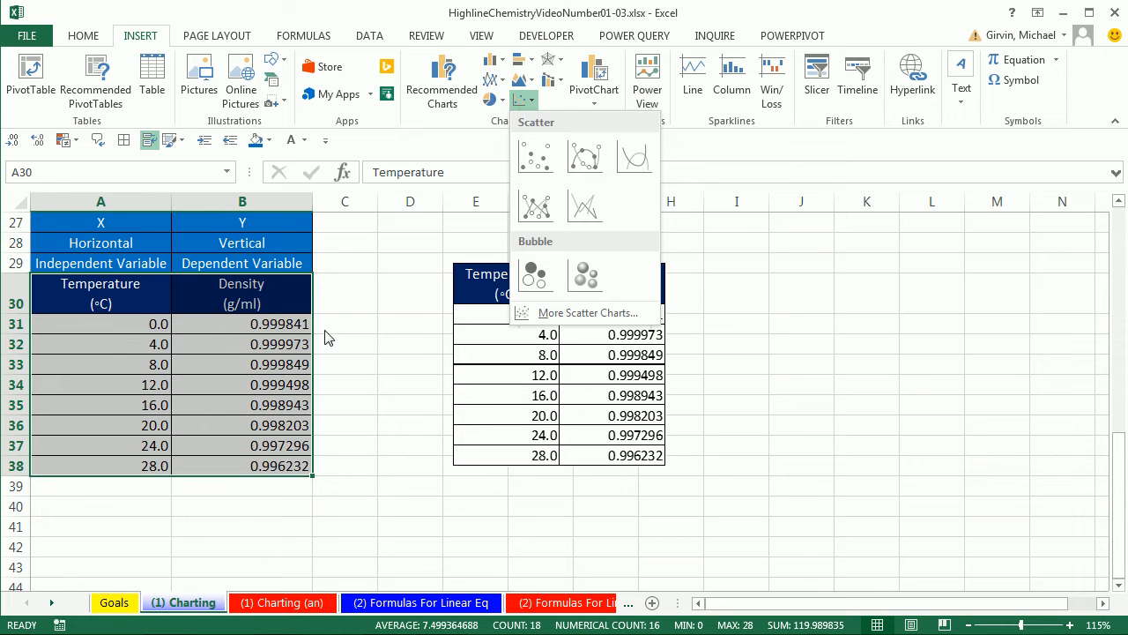
pyautogui.moveTo(539, 167)
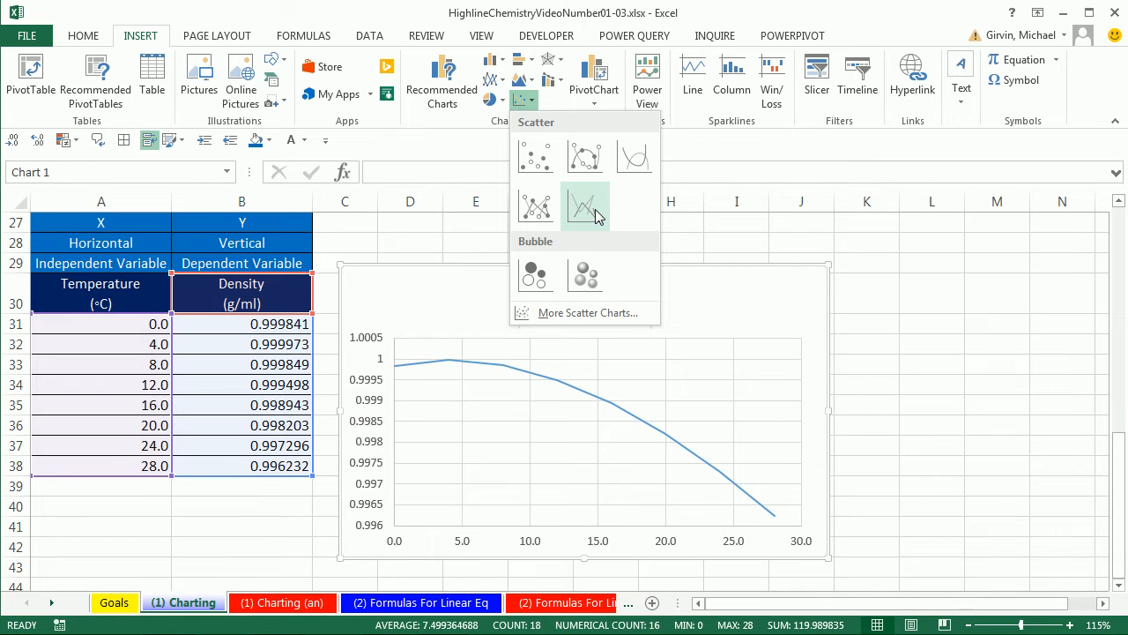
pyautogui.click(531, 159)
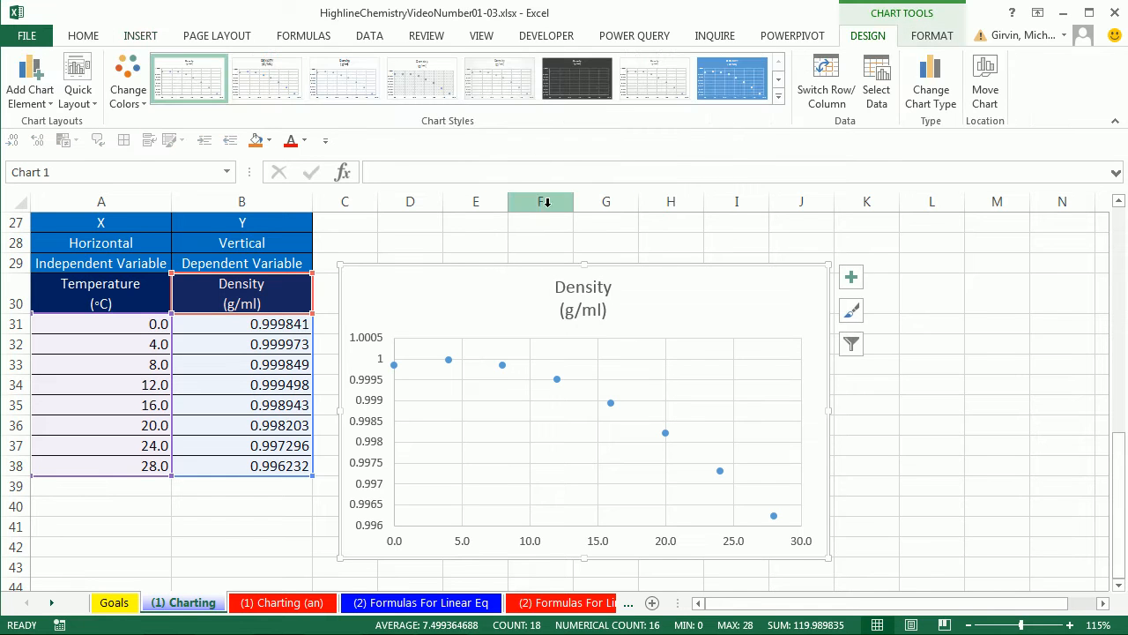
pyautogui.moveTo(512, 269); pyautogui.dragTo(531, 242)
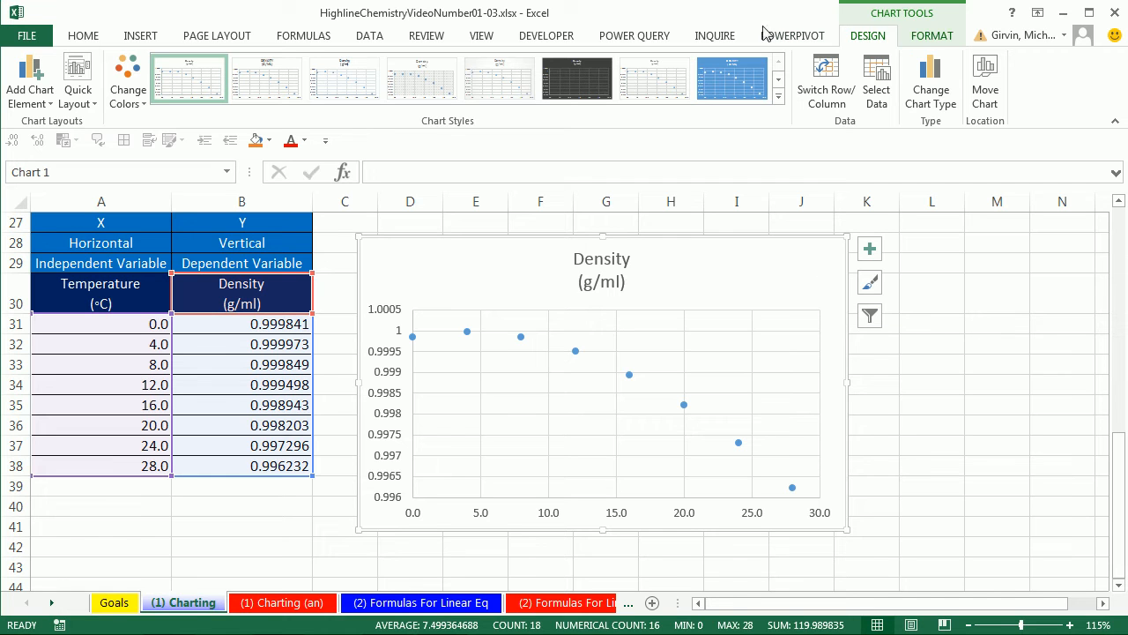
# - Add axis titles to both axes of the scatter chart
pyautogui.click(928, 41)
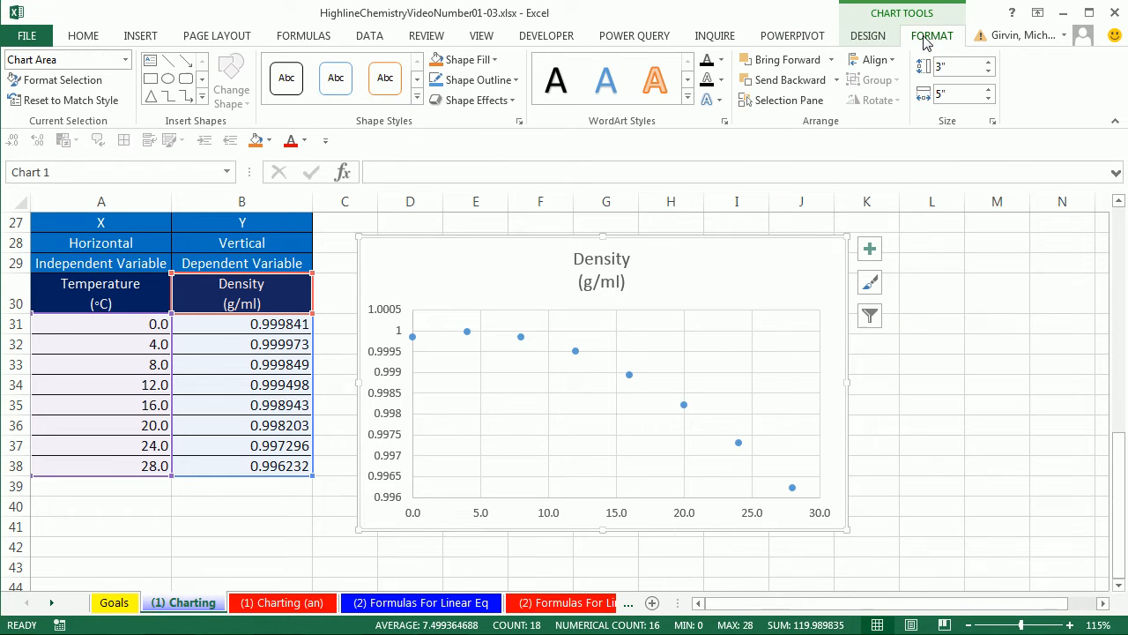
pyautogui.click(869, 39)
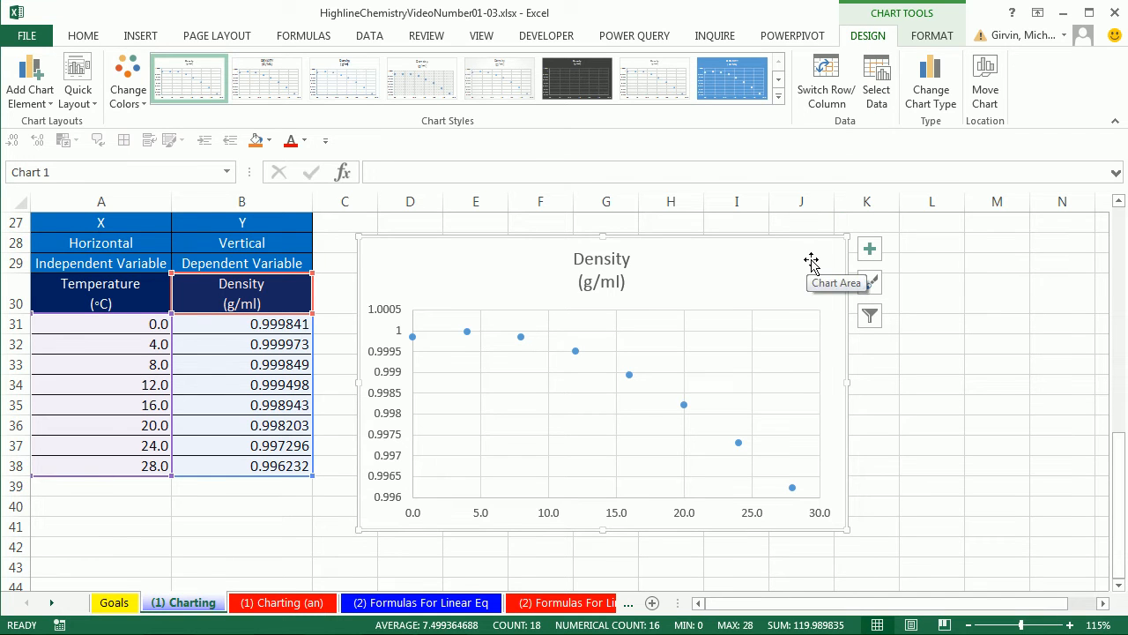
pyautogui.click(870, 251)
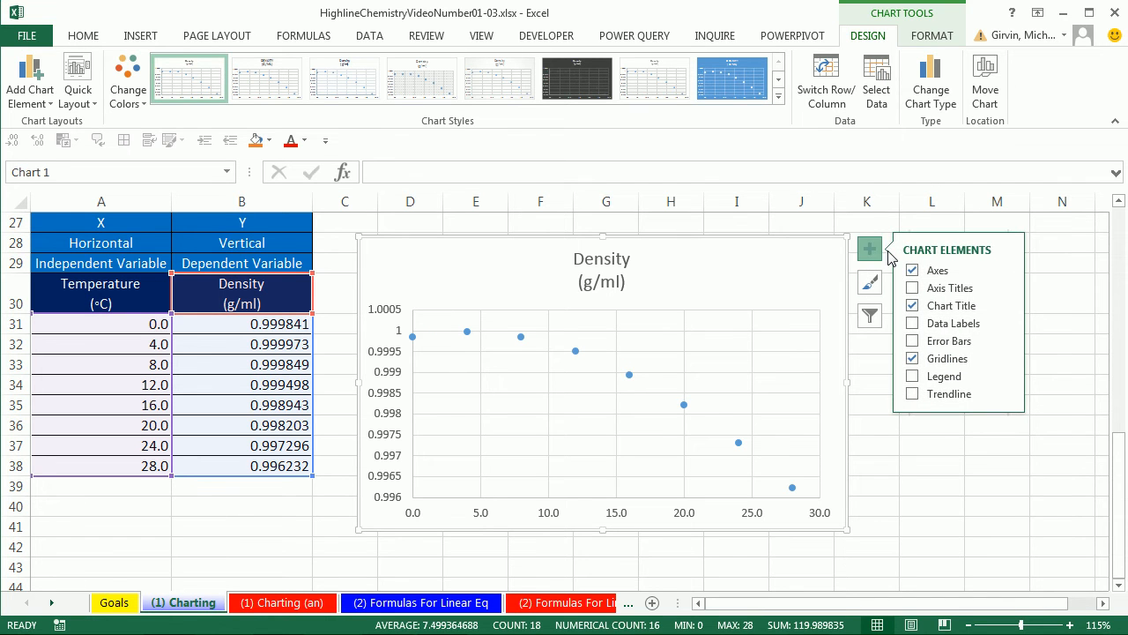
pyautogui.click(913, 289)
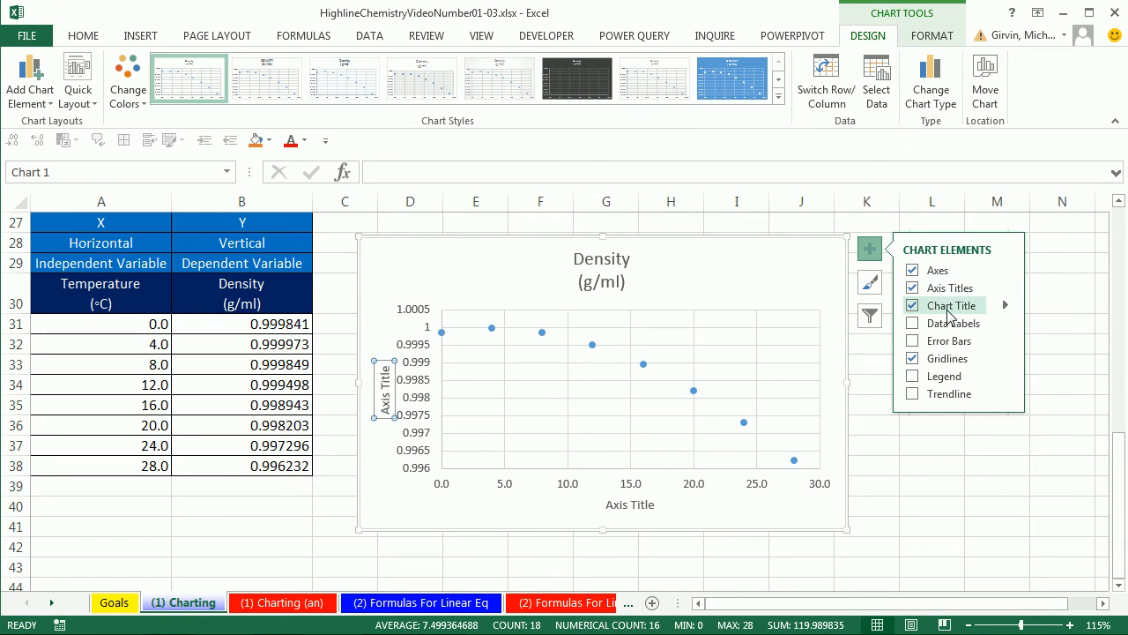
pyautogui.click(782, 280)
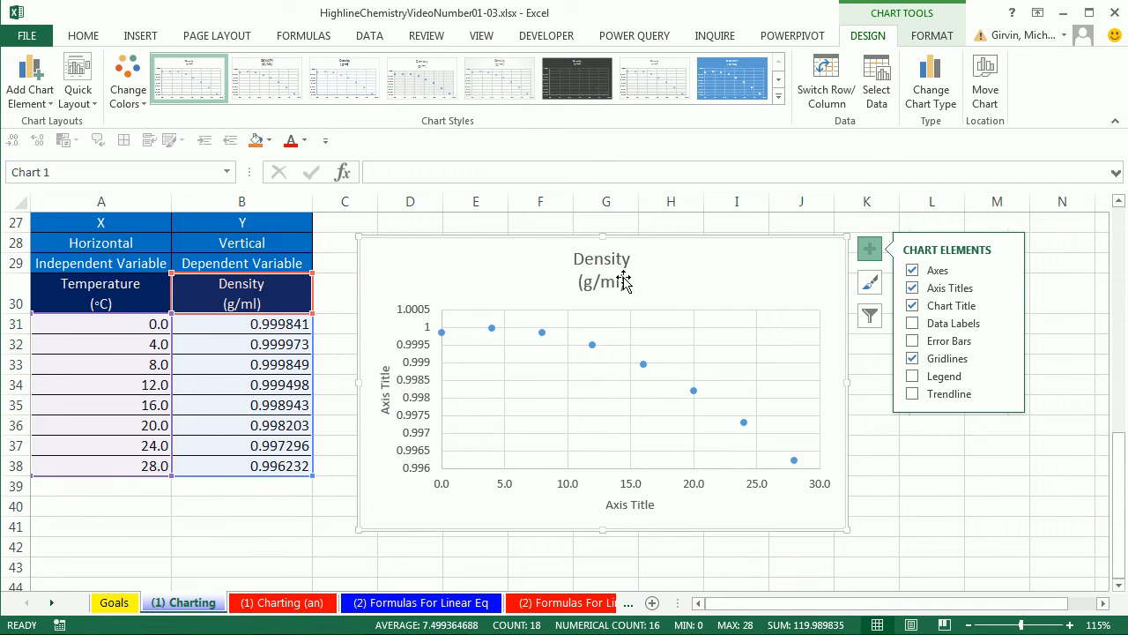
# - Link the horizontal axis title to the Temperature (°C) header in cell A30 with a cell-reference formula
pyautogui.click(630, 510)
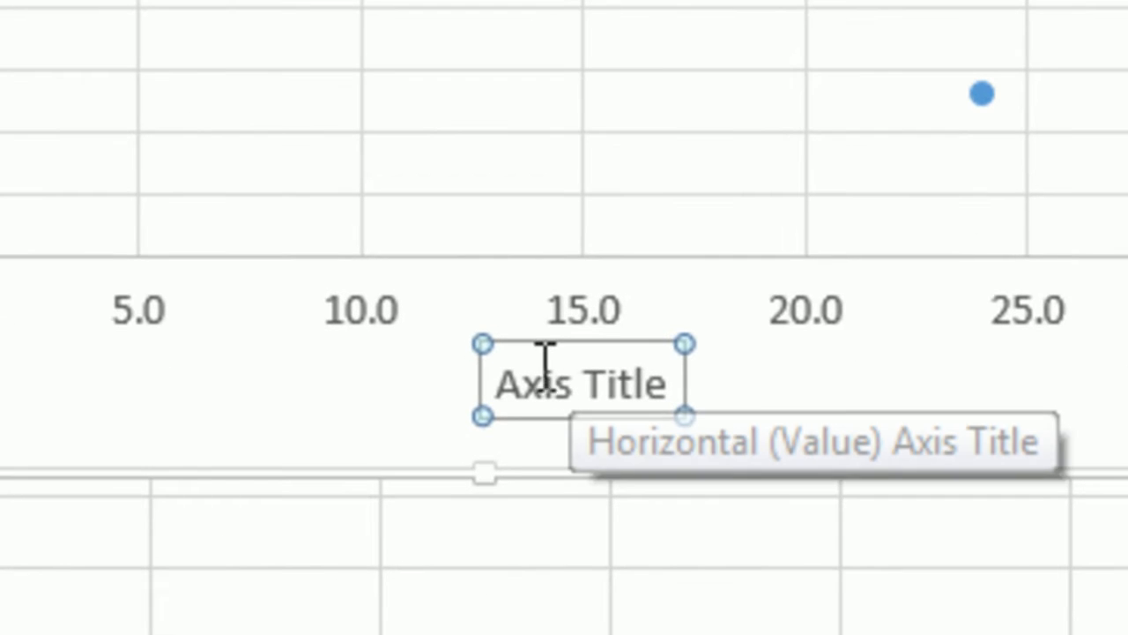
pyautogui.click(545, 384)
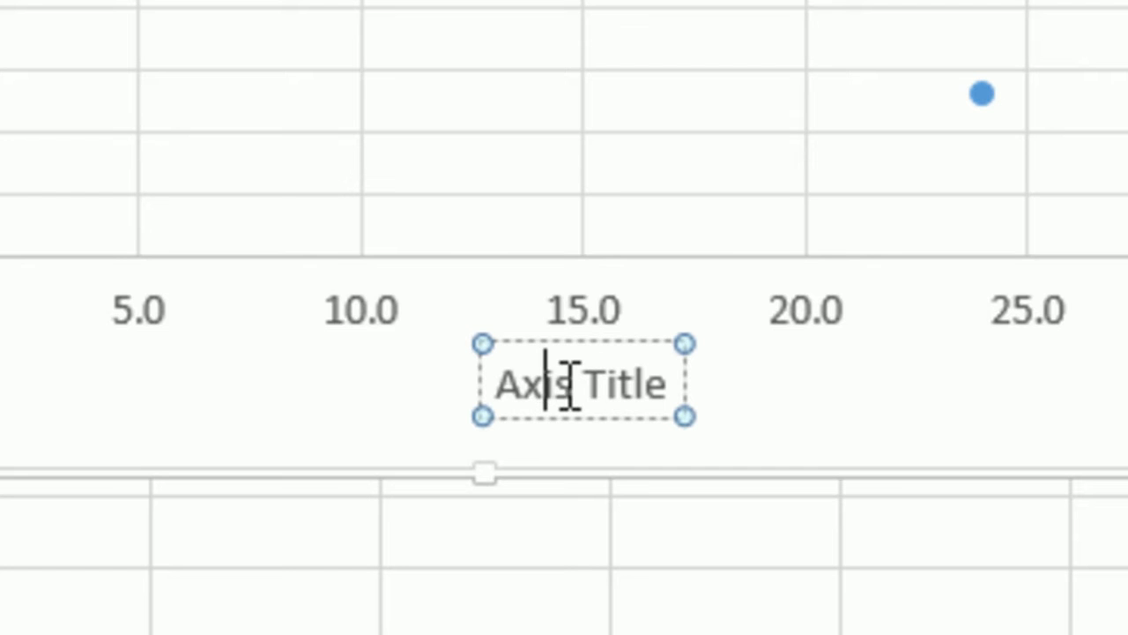
pyautogui.click(536, 346)
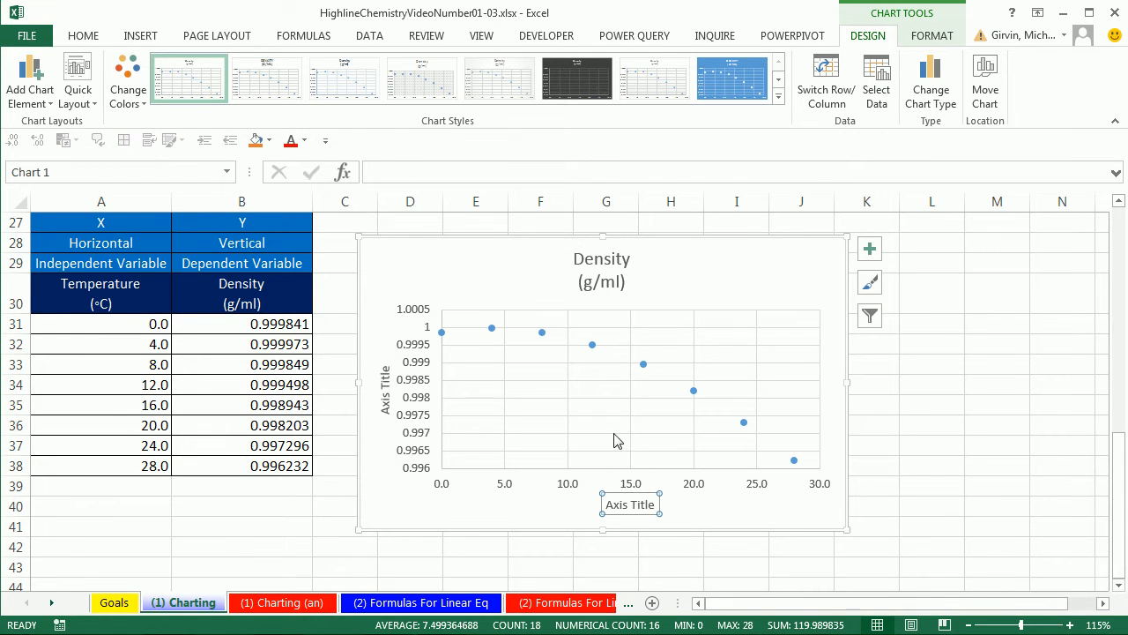
pyautogui.click(384, 172)
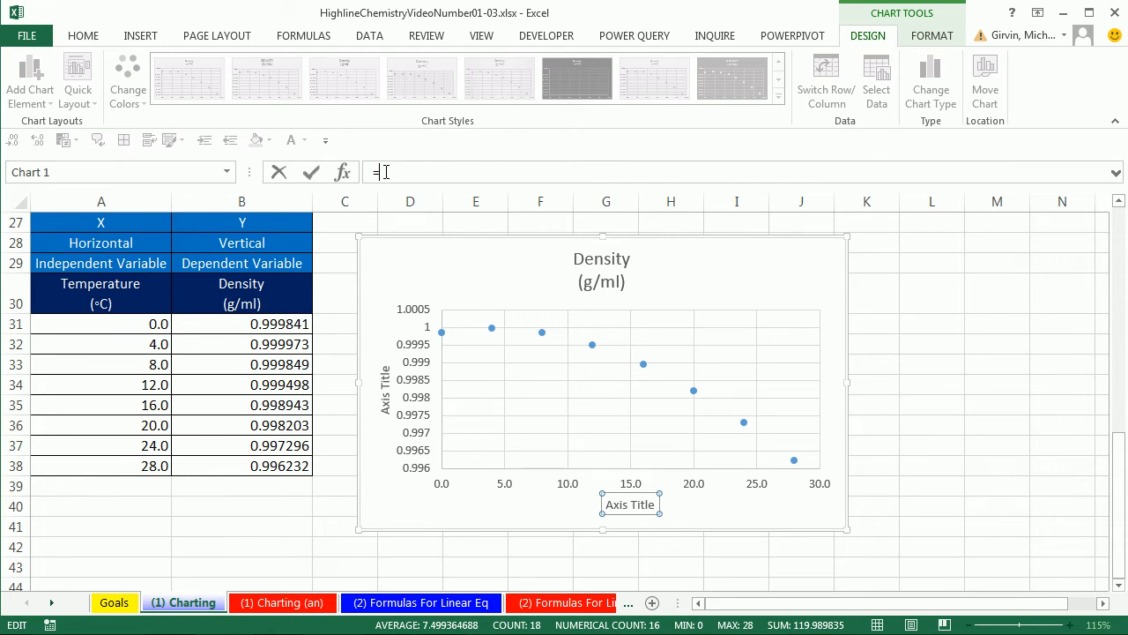
pyautogui.click(101, 288)
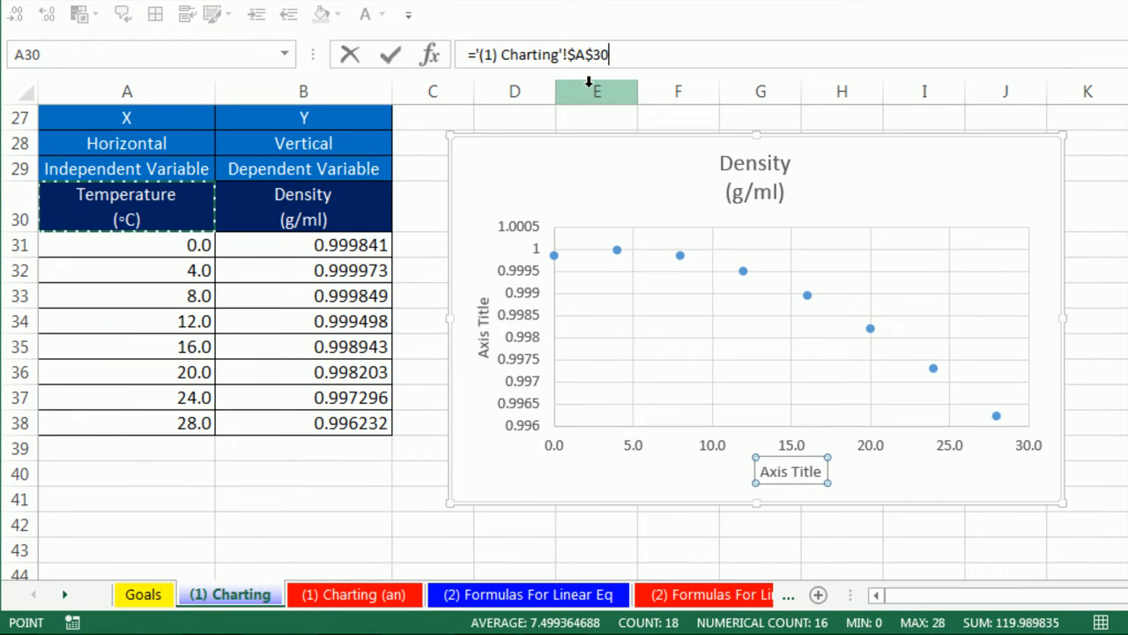
pyautogui.press('Return')
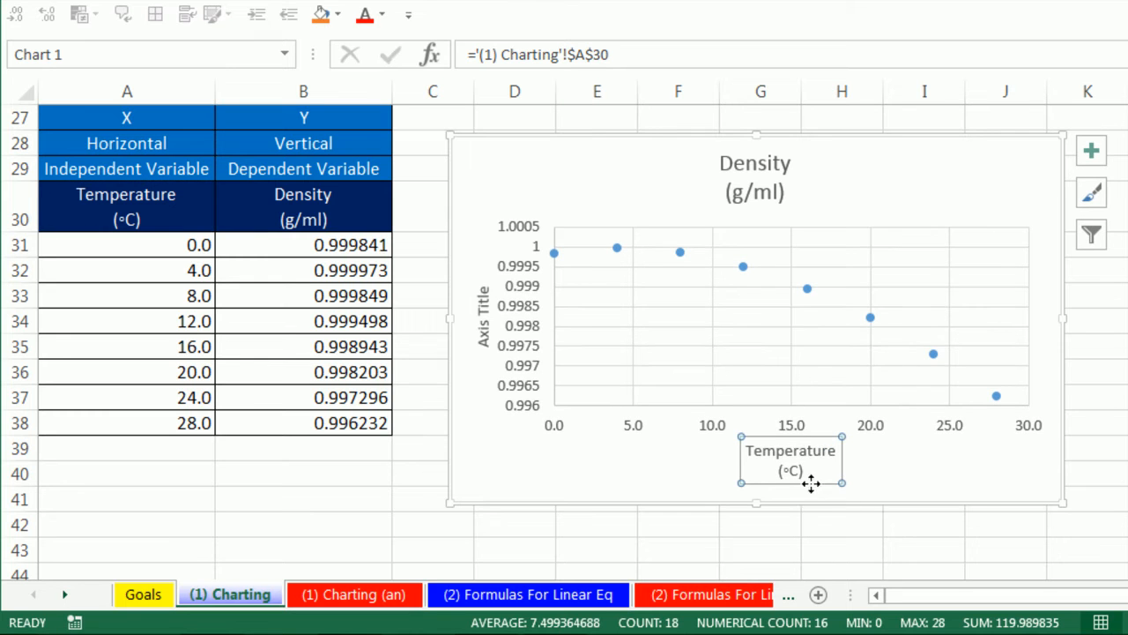
# - Link the vertical axis title to the Density (g/ml) header in cell B30 with a cell-reference formula
pyautogui.click(484, 323)
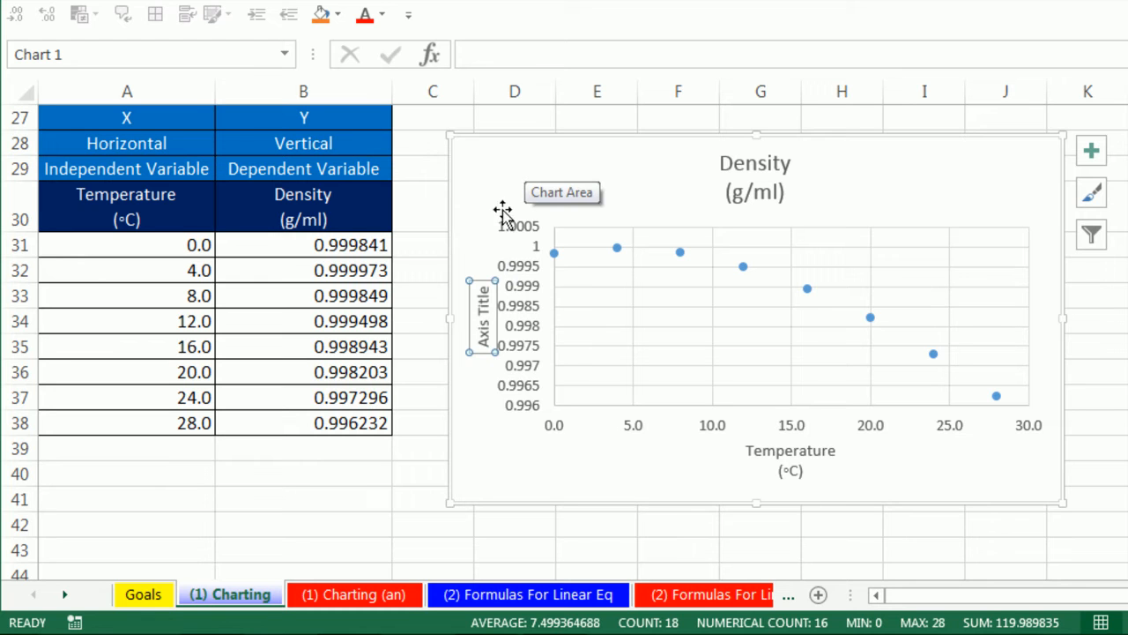
pyautogui.click(500, 54)
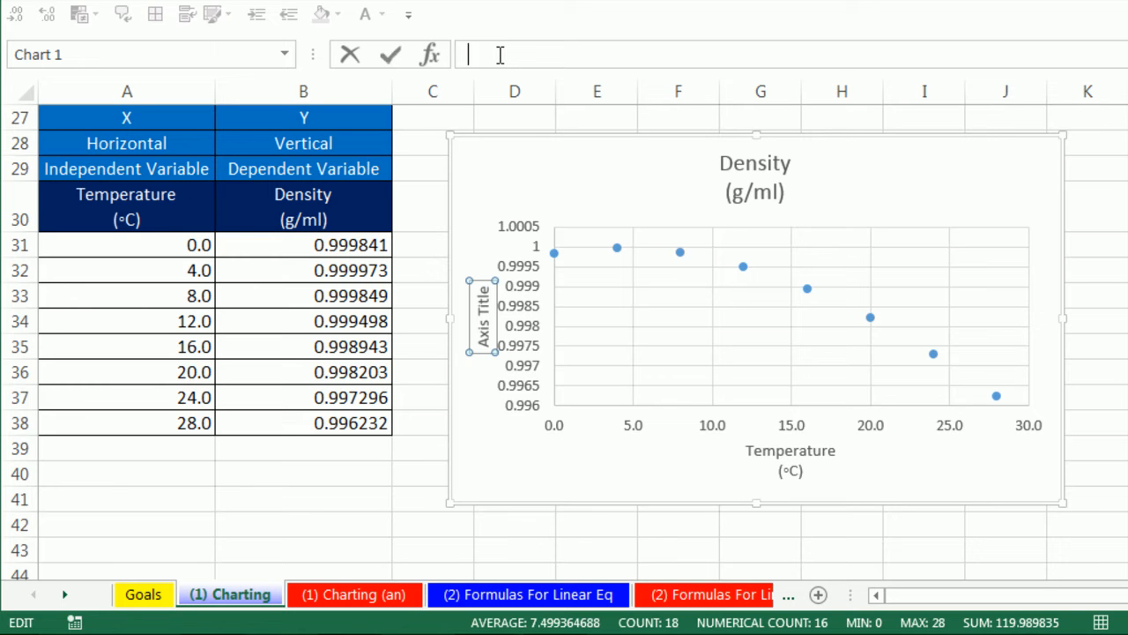
pyautogui.write('=')
pyautogui.click(326, 212)
pyautogui.press('Return')
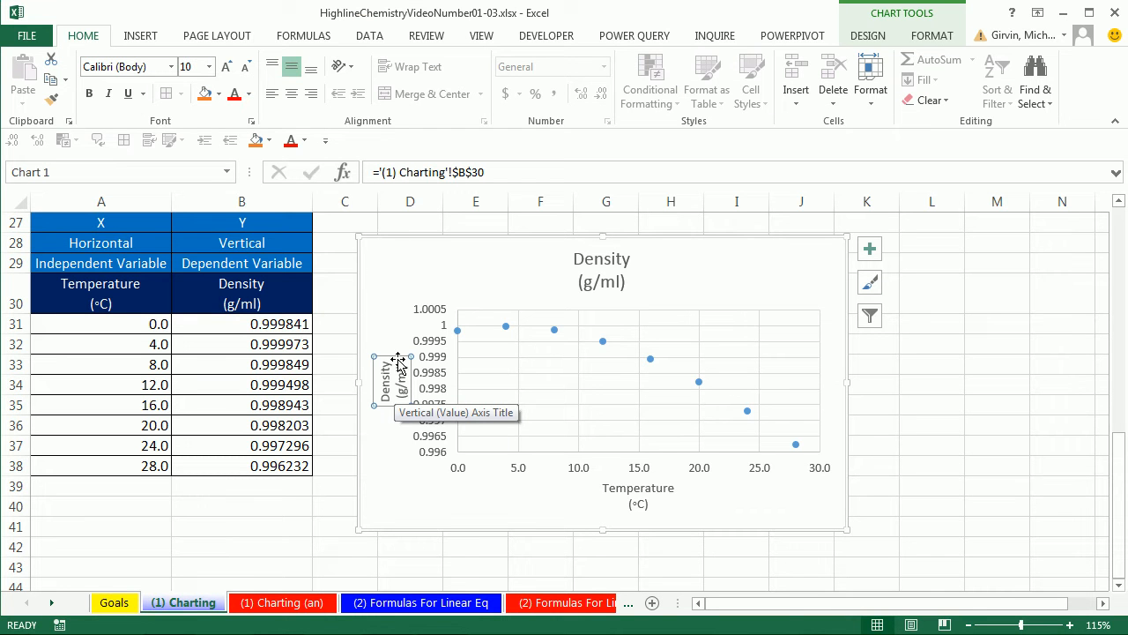
# - Examine the formatting commands offered for the vertical axis title, chart title and horizontal axis of the scatter chart
pyautogui.click(617, 266)
pyautogui.click(650, 358)
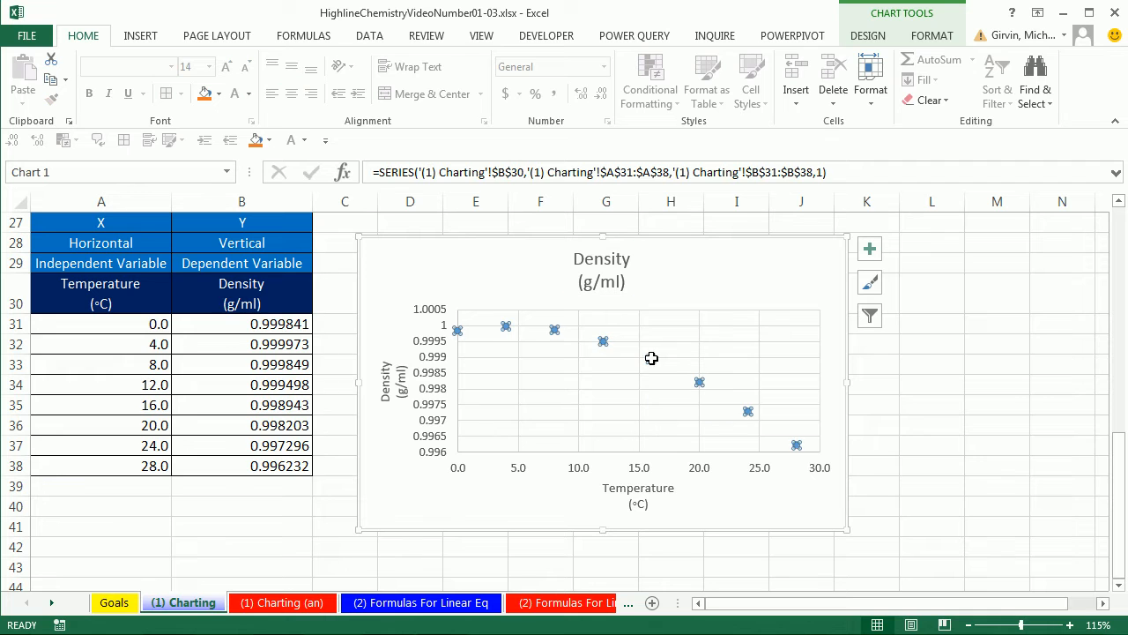
pyautogui.click(409, 381)
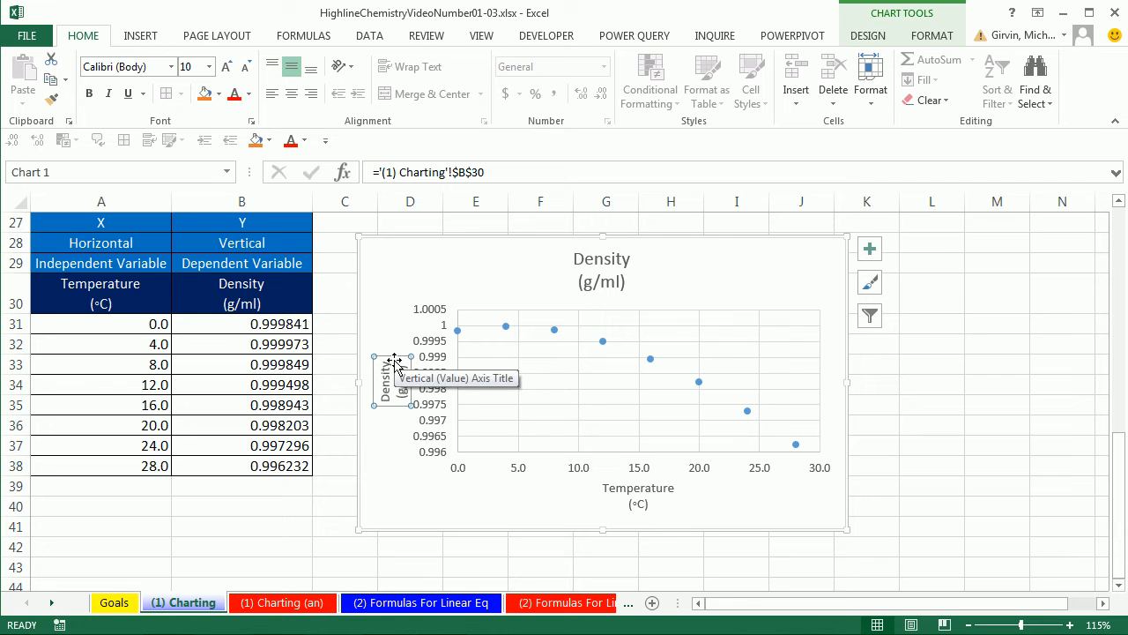
pyautogui.rightClick(394, 359)
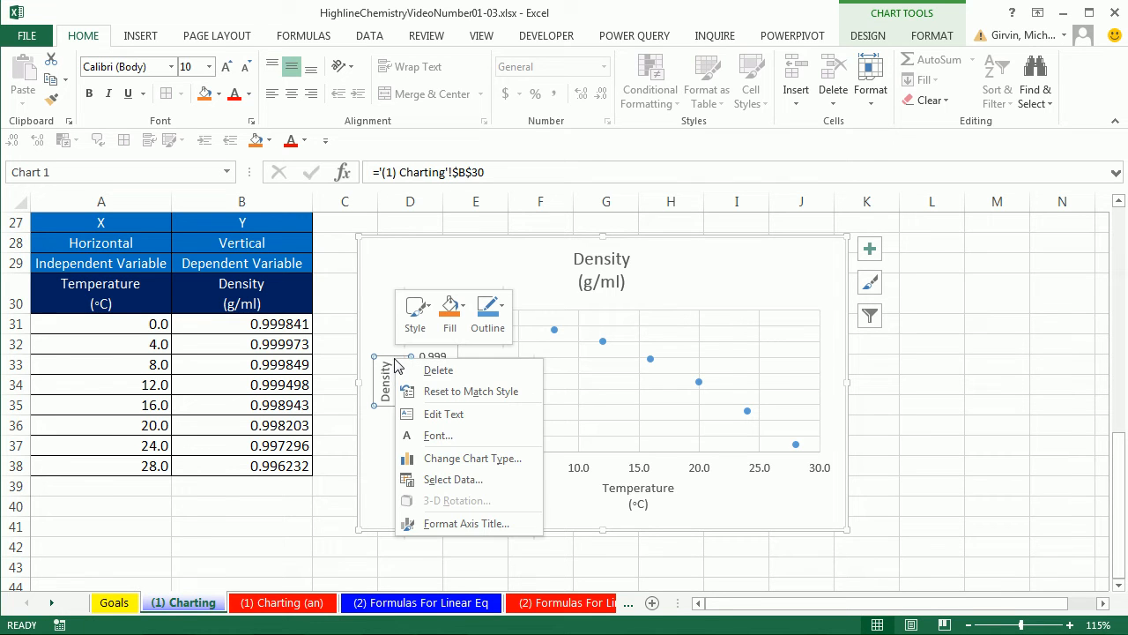
pyautogui.click(485, 527)
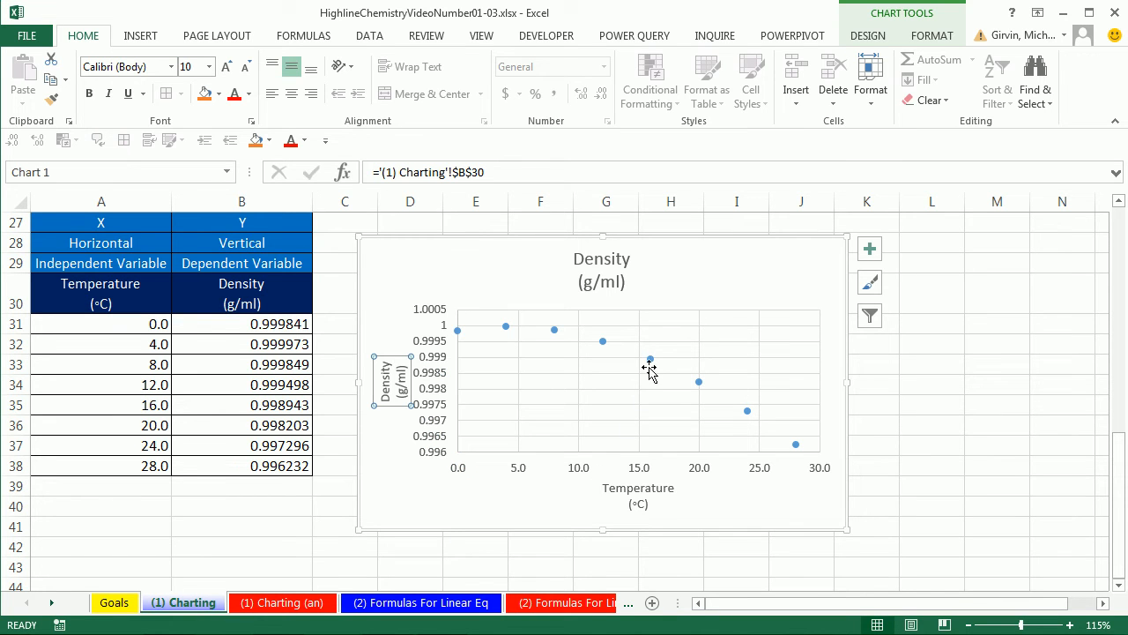
pyautogui.click(625, 285)
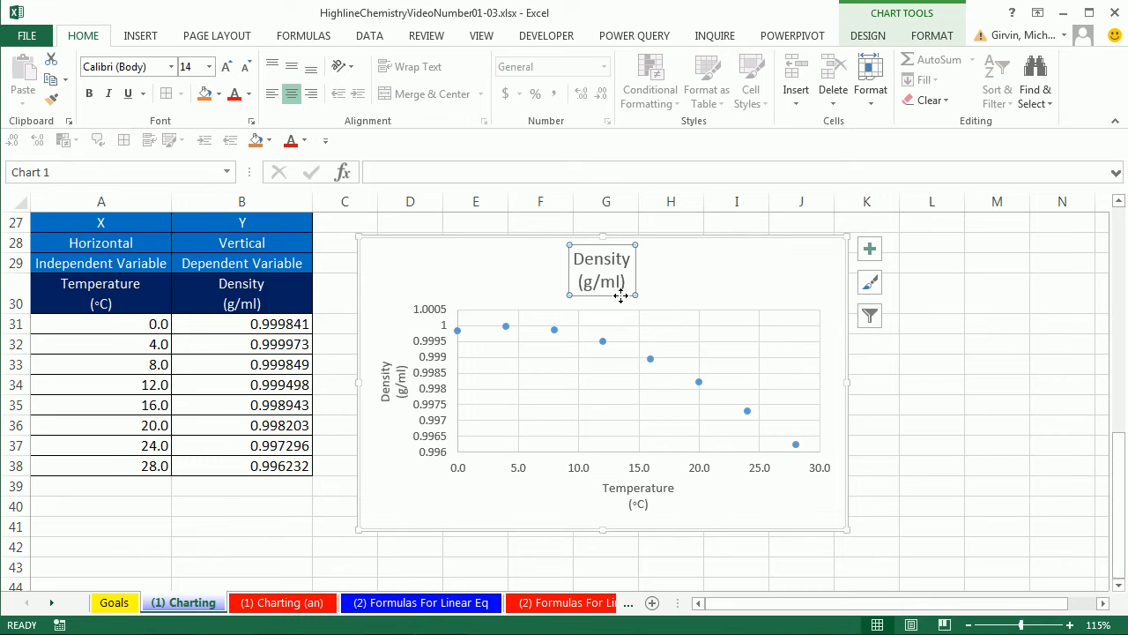
pyautogui.rightClick(622, 294)
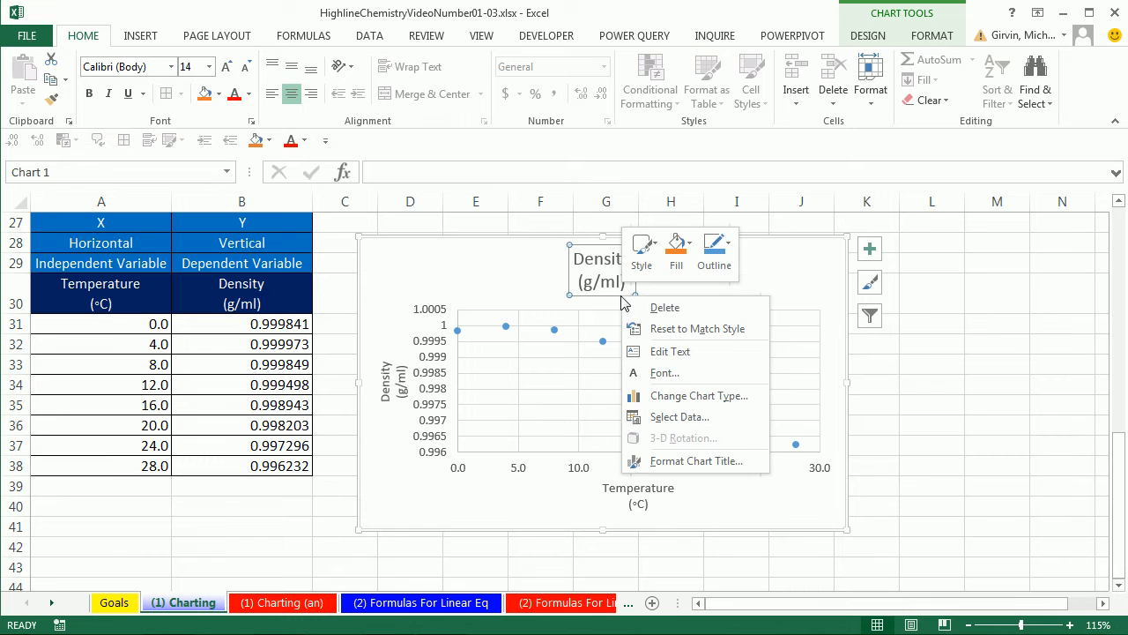
pyautogui.click(657, 467)
pyautogui.click(593, 471)
pyautogui.rightClick(593, 471)
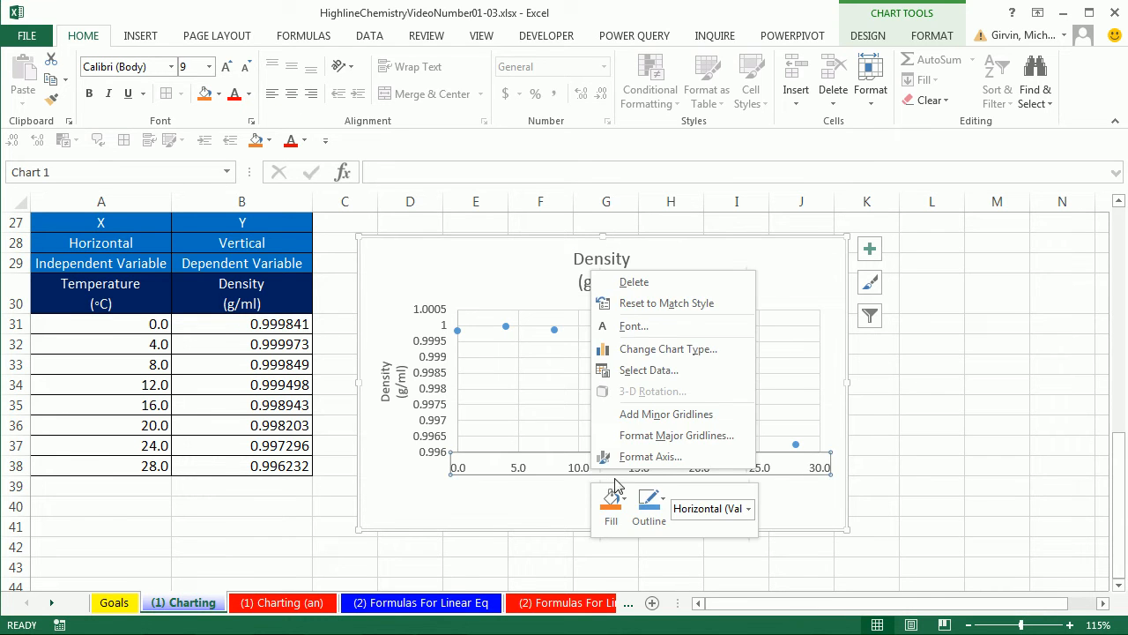
pyautogui.press('Escape')
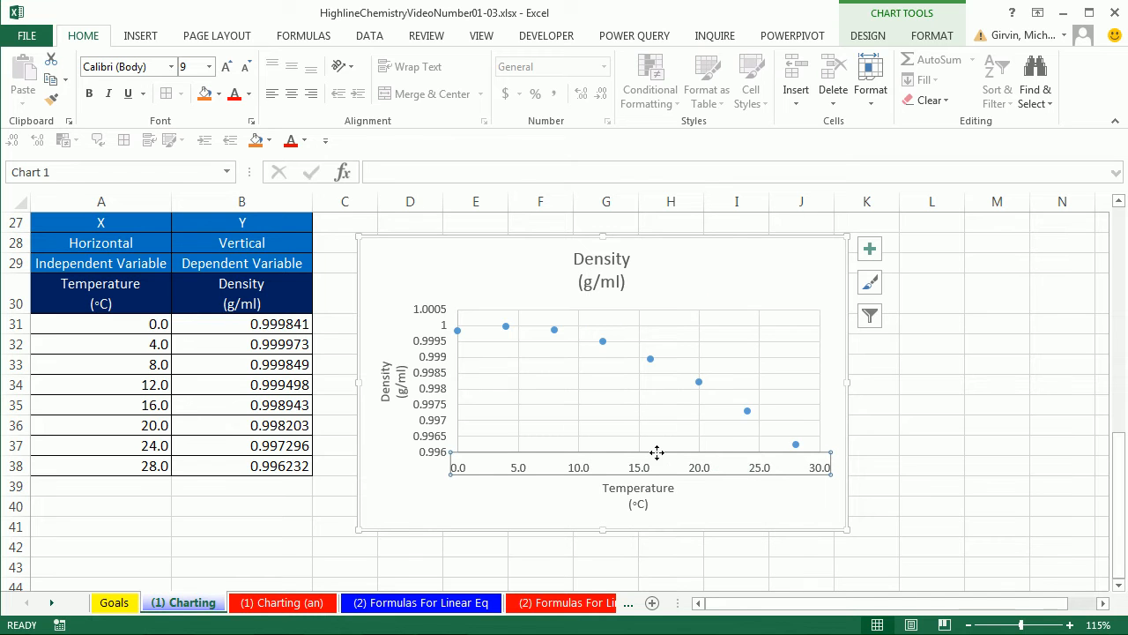
# - Open the formatting settings for the vertical axis title while keeping the whole chart in view
pyautogui.rightClick(401, 375)
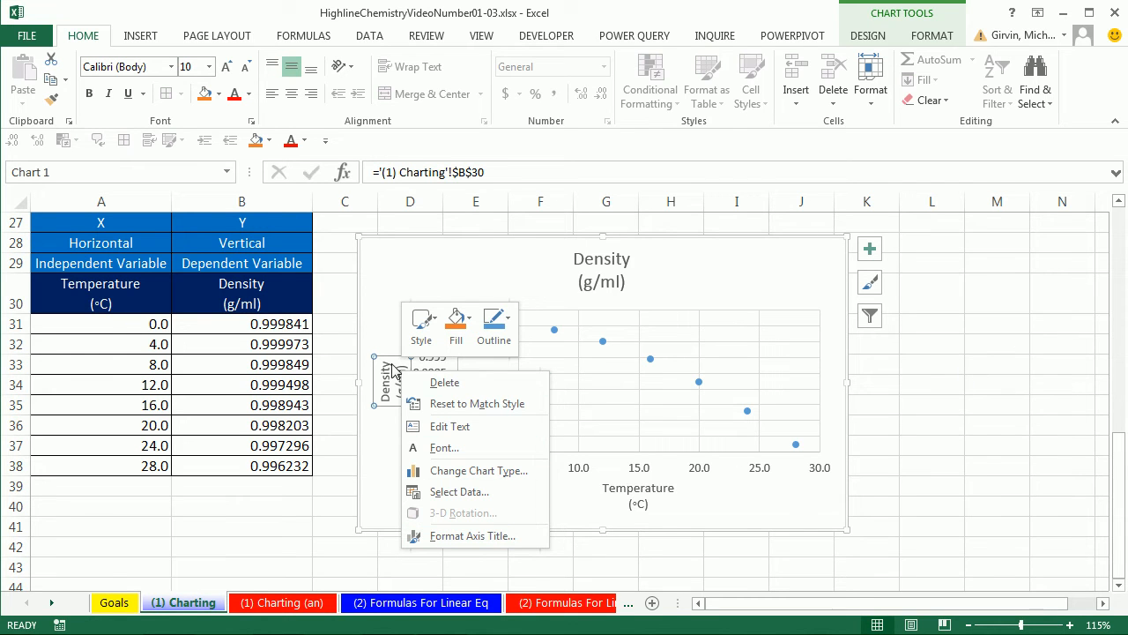
pyautogui.press('Escape')
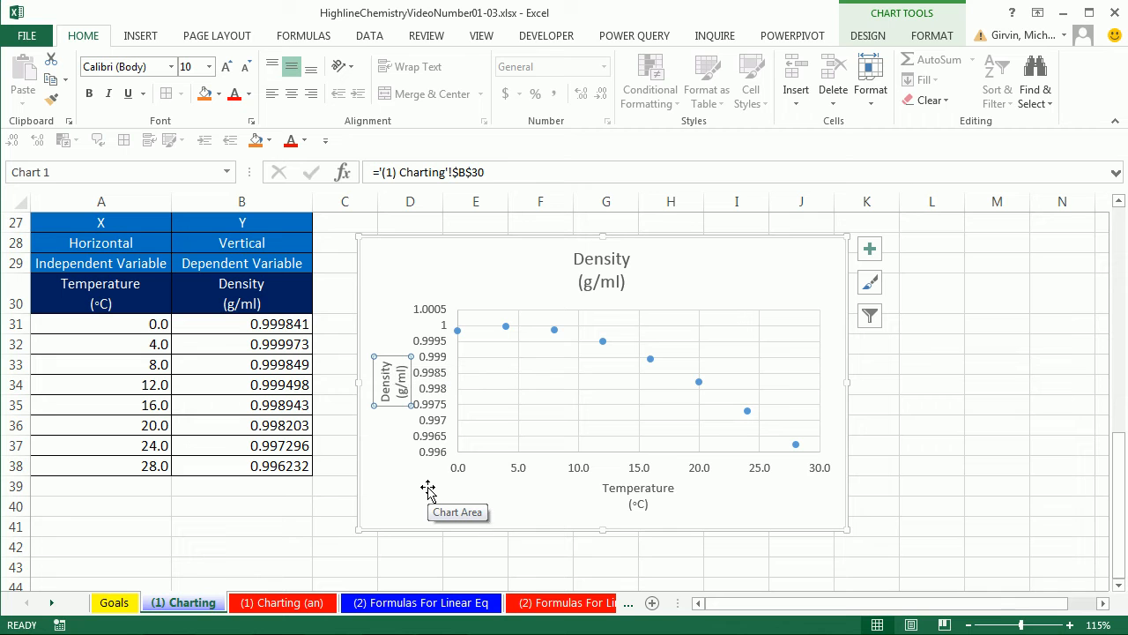
pyautogui.hotkey('ctrl', '1')
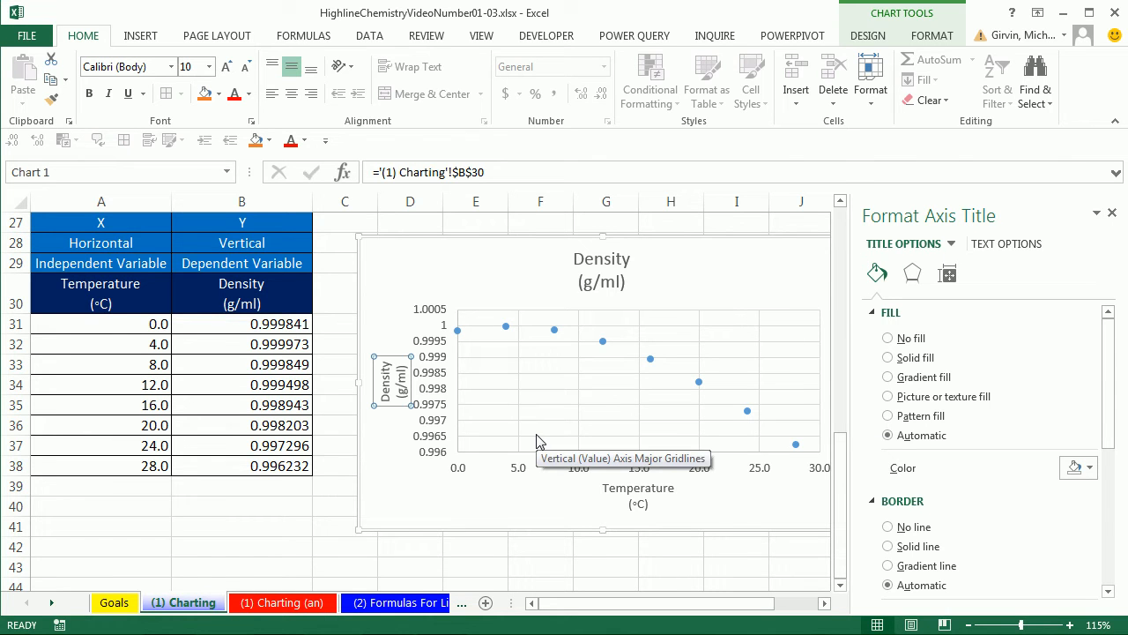
pyautogui.click(824, 606)
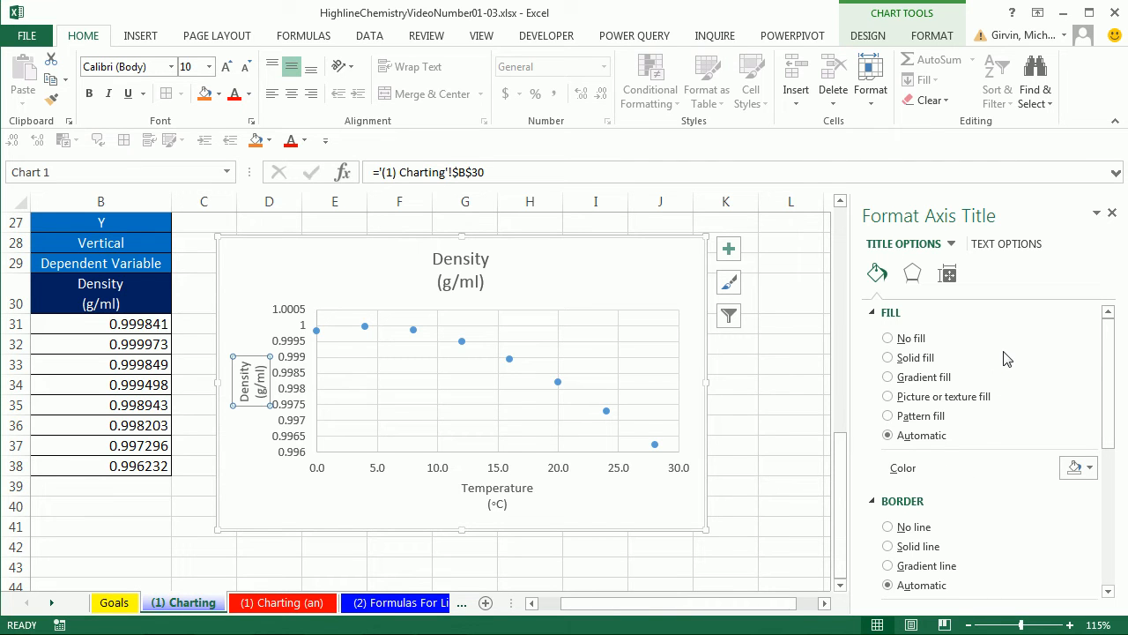
# - Set the vertical axis title's text direction to Horizontal and close its formatting settings
pyautogui.click(948, 275)
pyautogui.click(913, 274)
pyautogui.click(882, 276)
pyautogui.click(1001, 245)
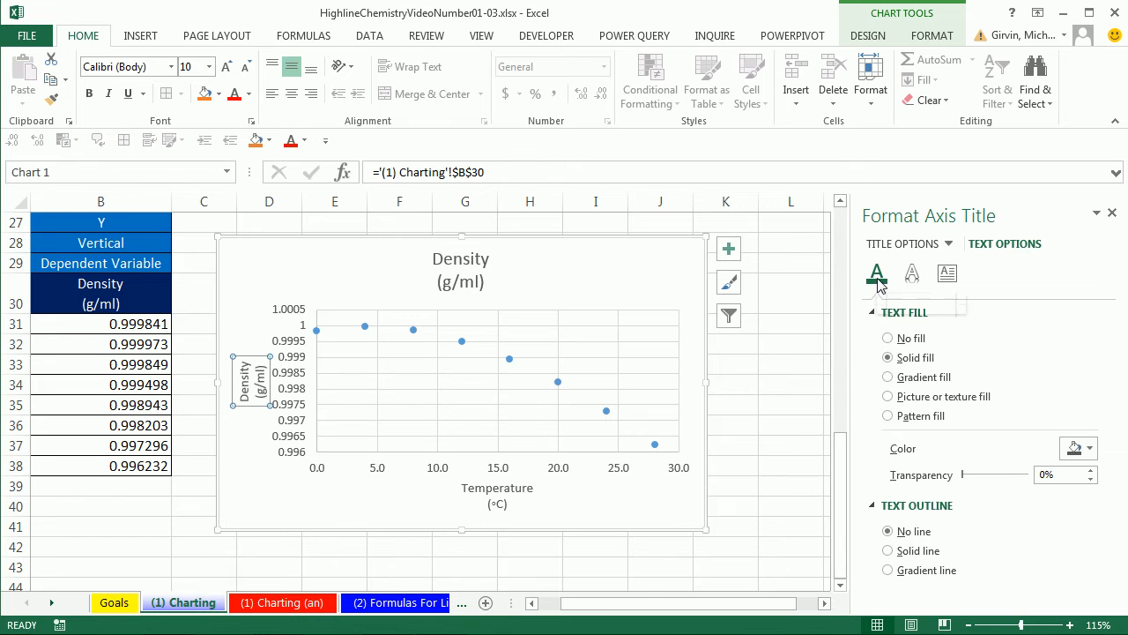
pyautogui.click(913, 279)
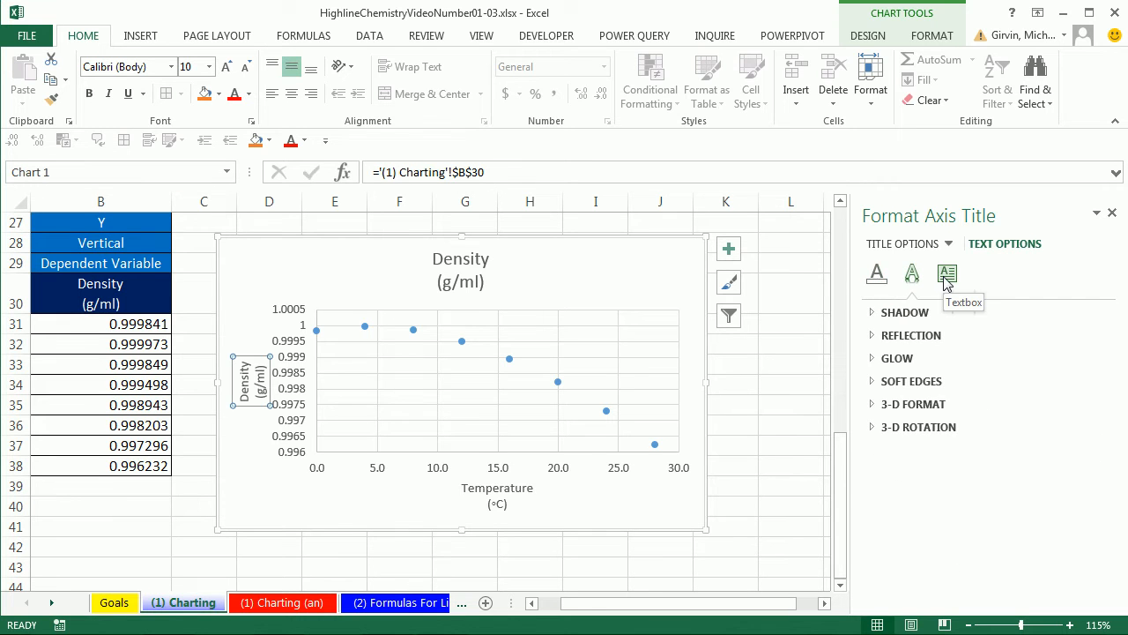
pyautogui.click(948, 278)
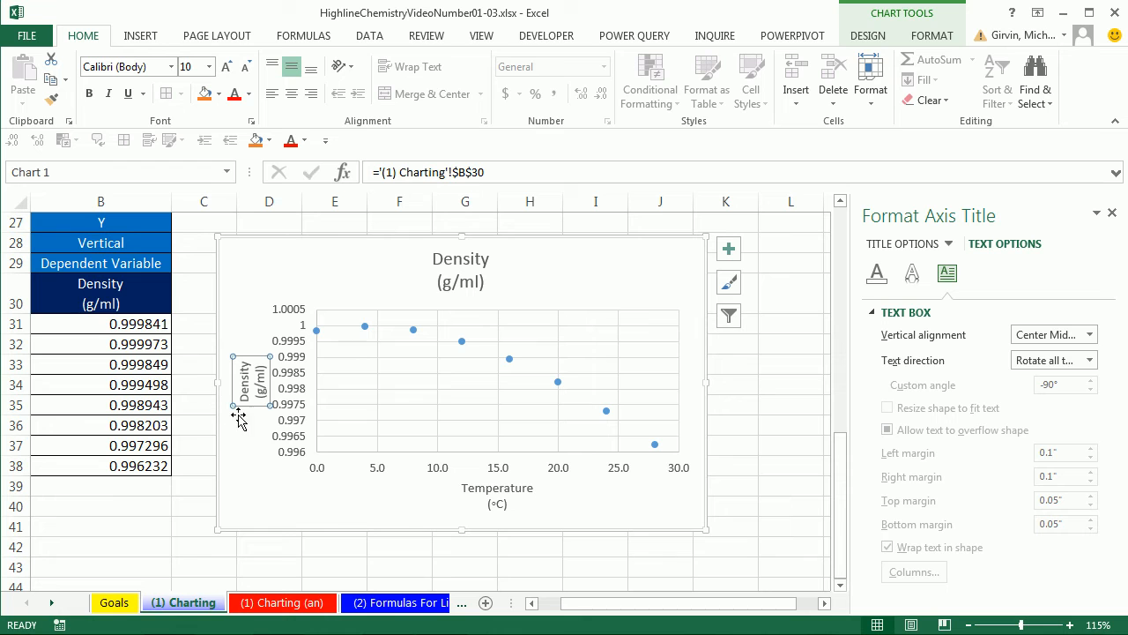
pyautogui.click(1090, 361)
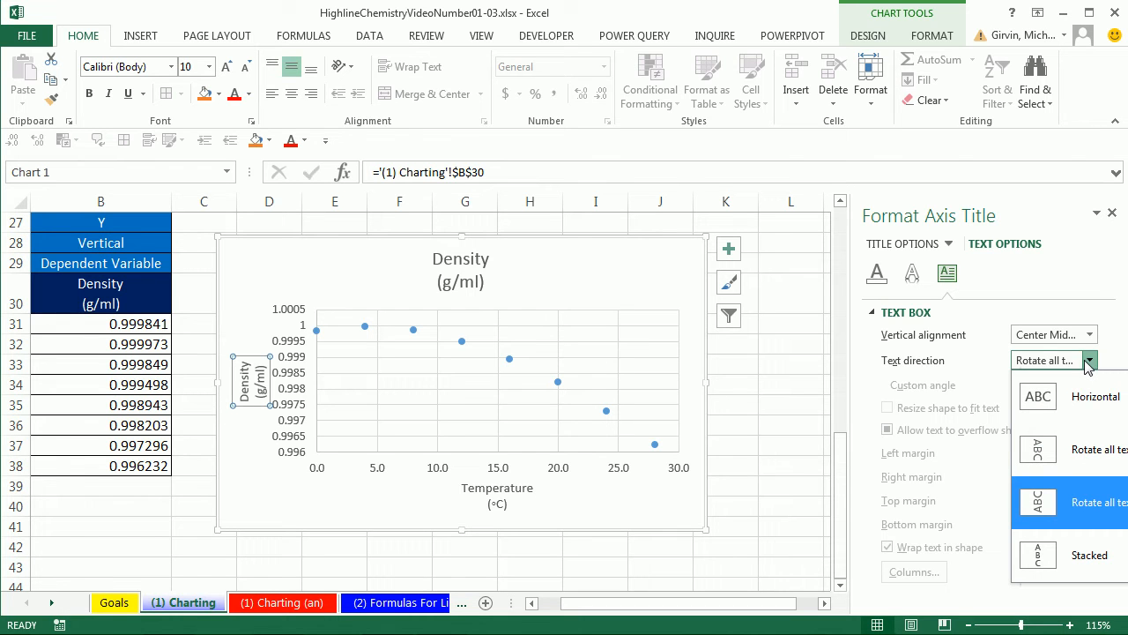
pyautogui.click(1048, 403)
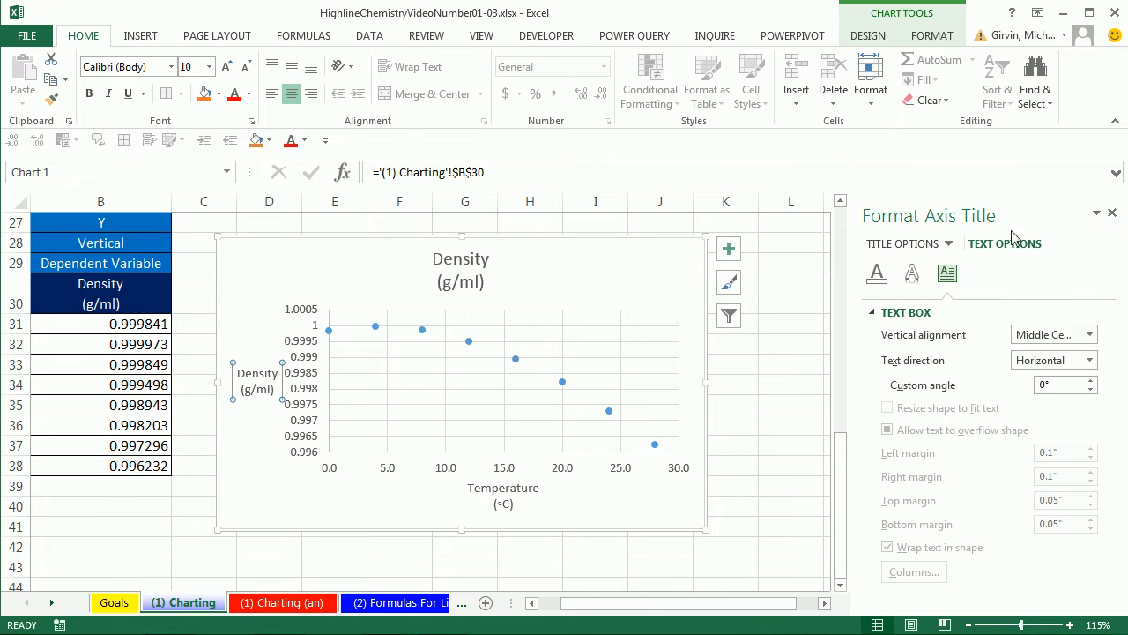
pyautogui.click(1112, 215)
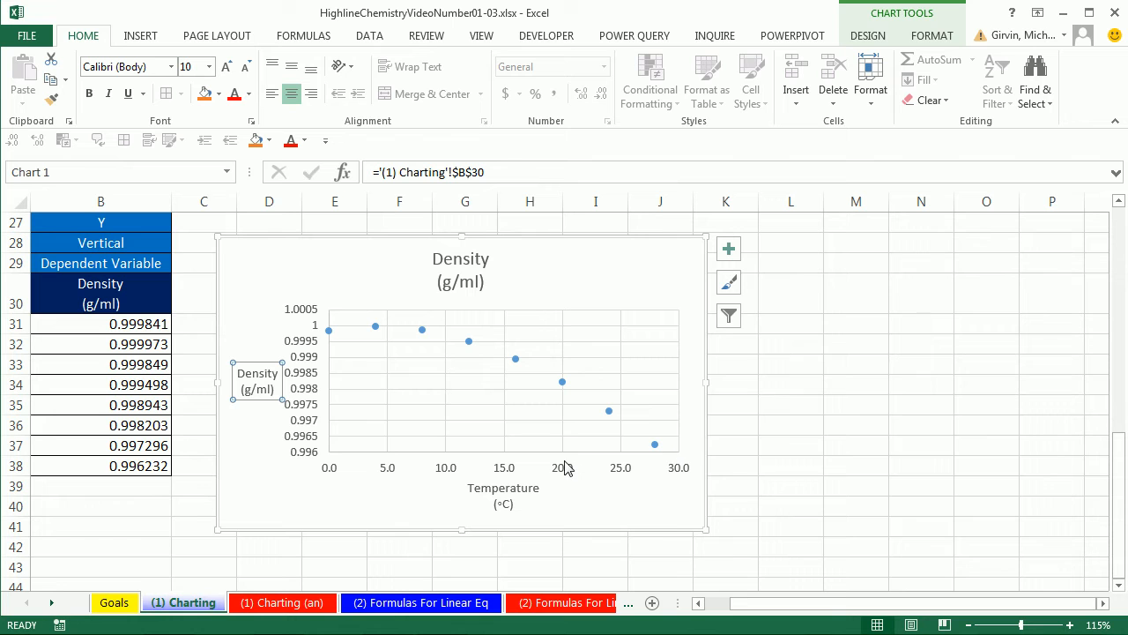
# - Replace the chart title with "Relationship Between Temp & Density"
pyautogui.click(462, 267)
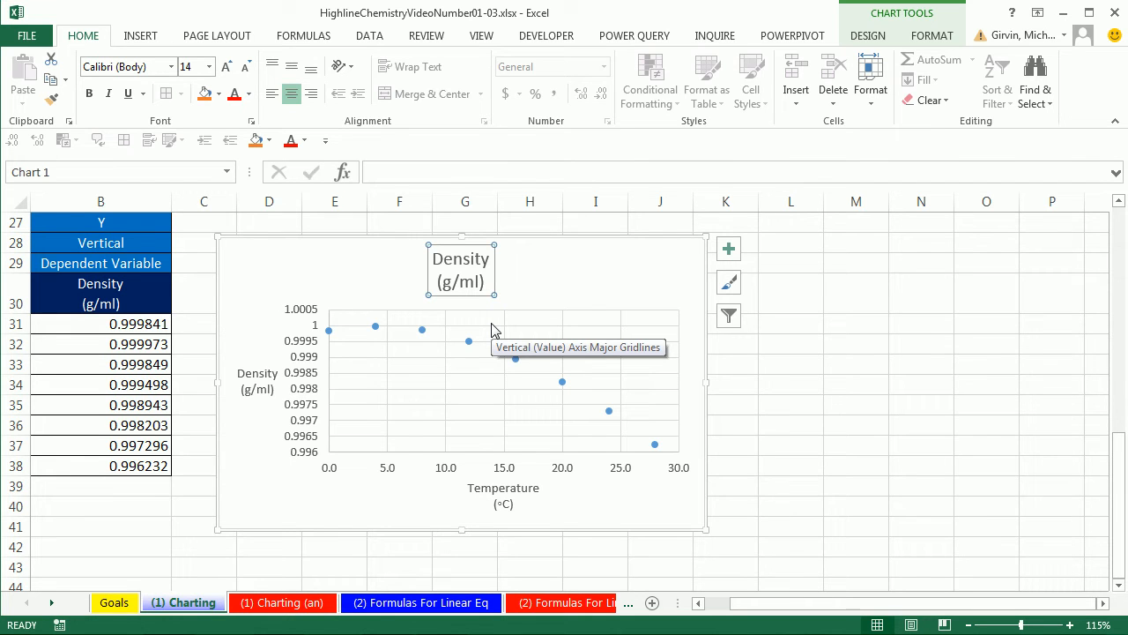
pyautogui.write('Relationshi')
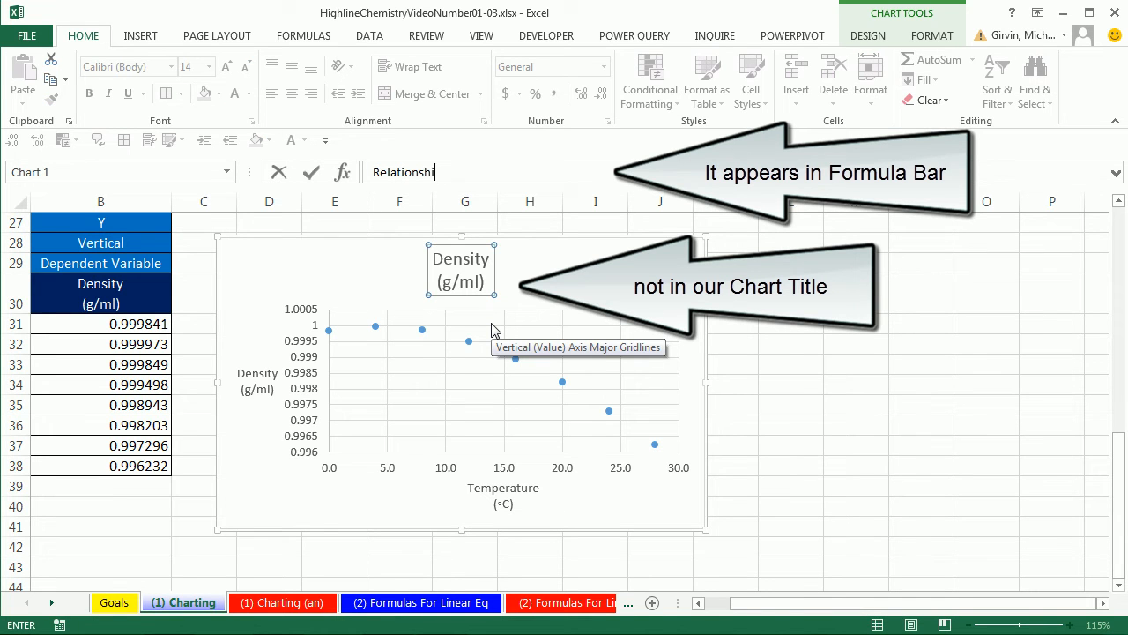
pyautogui.write('p Between Temp & Density')
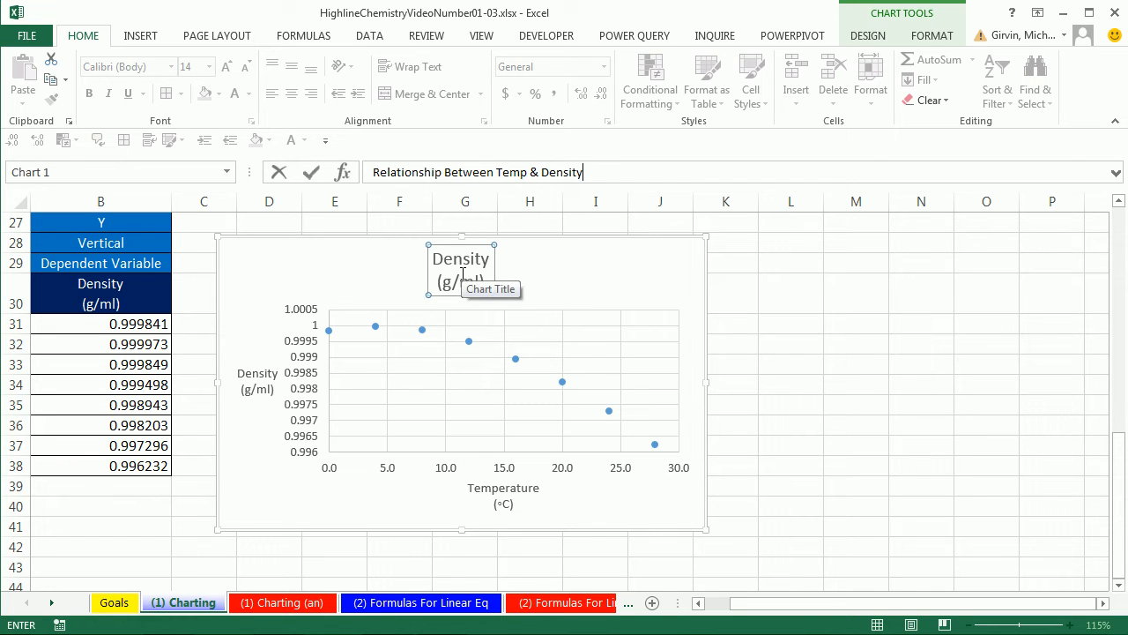
pyautogui.press('Return')
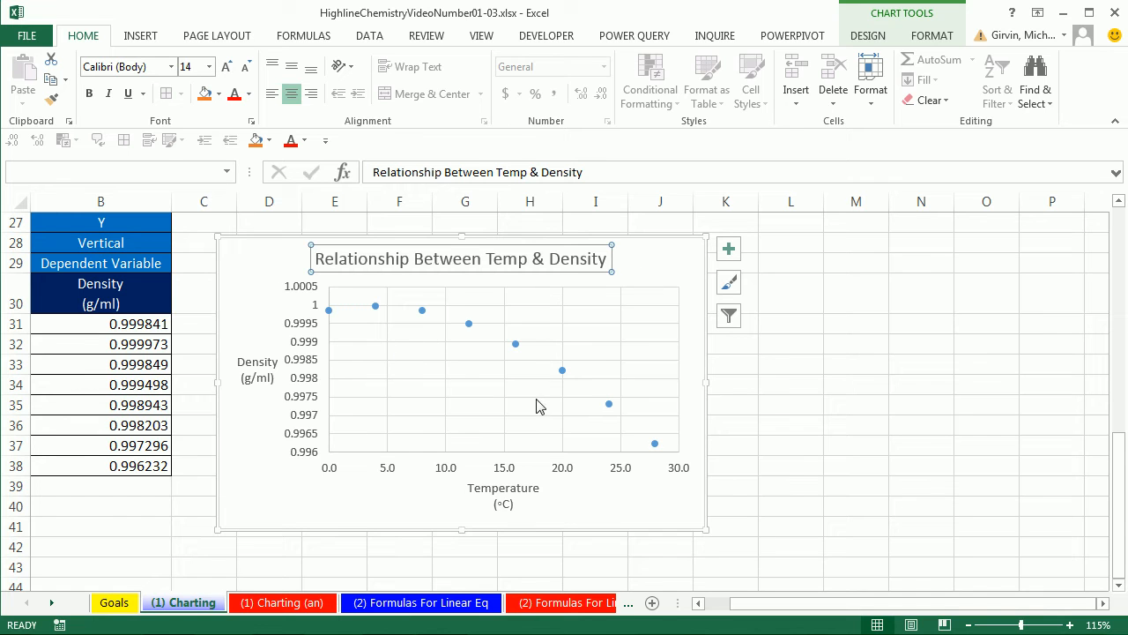
# - Delete the horizontal axis major gridlines and the vertical axis major gridlines from the scatter chart
pyautogui.click(584, 334)
pyautogui.click(562, 319)
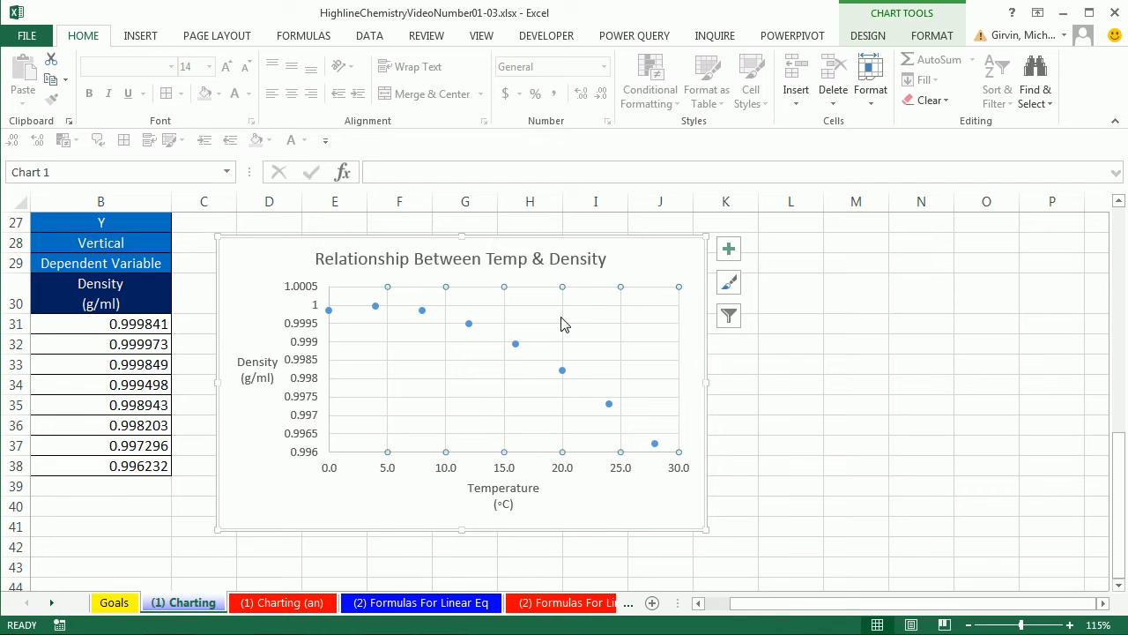
pyautogui.press('Up')
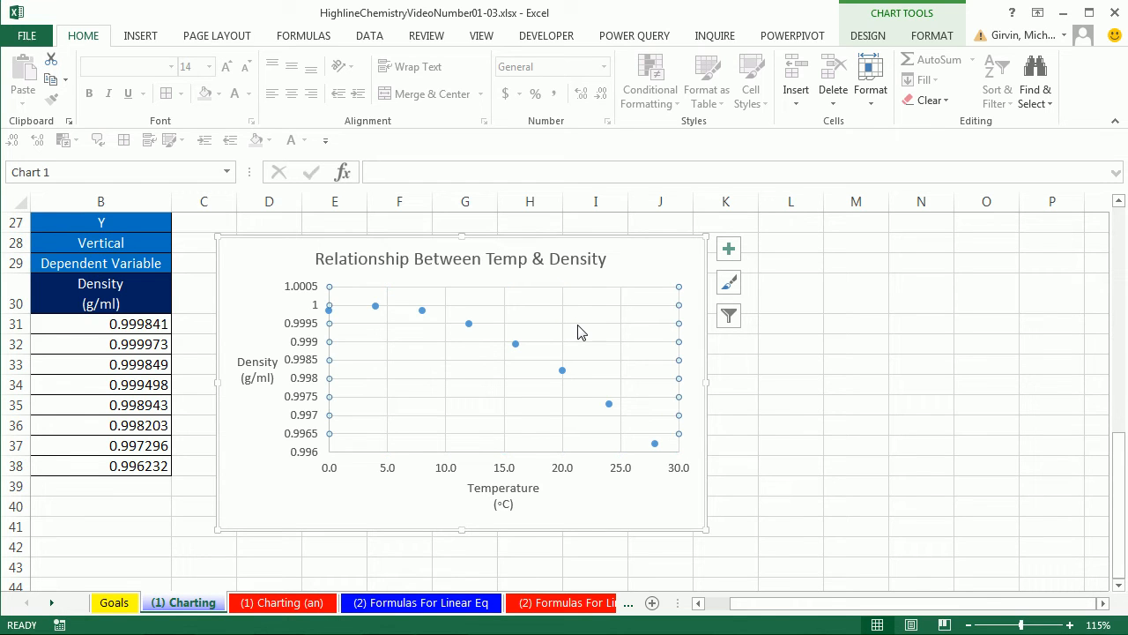
pyautogui.click(921, 39)
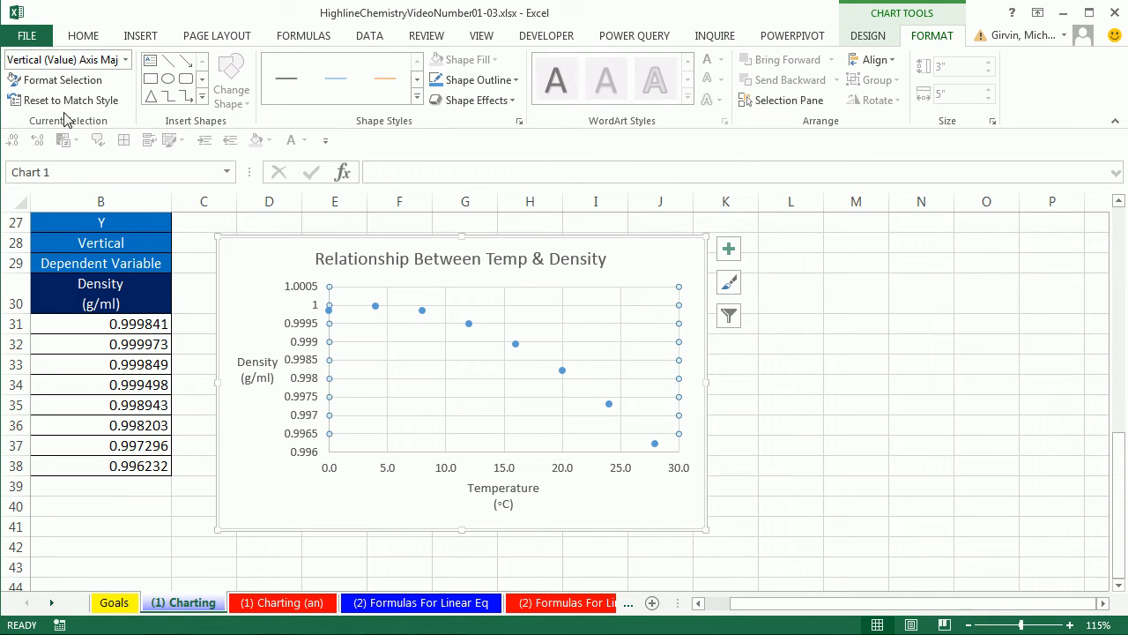
pyautogui.click(129, 62)
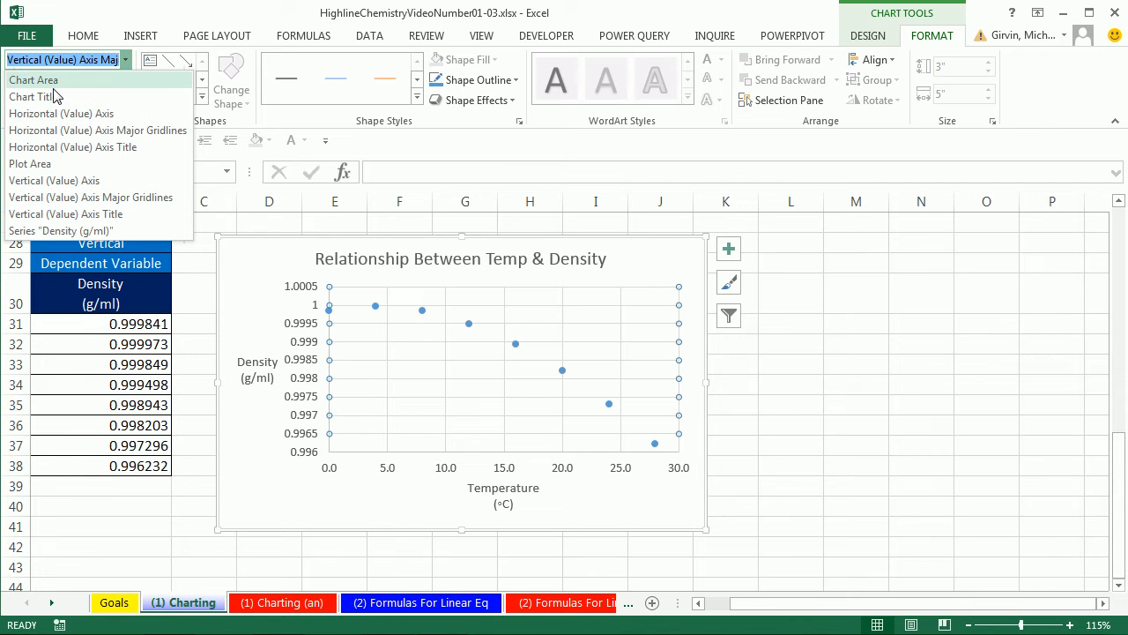
pyautogui.click(70, 132)
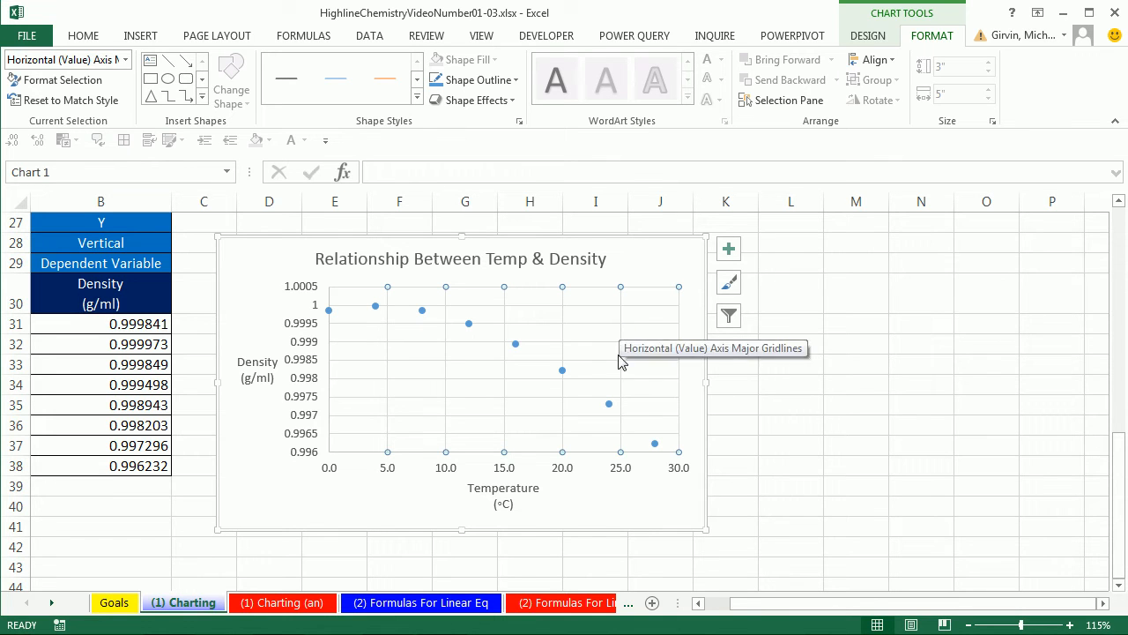
pyautogui.press('Delete')
pyautogui.click(592, 306)
pyautogui.press('Delete')
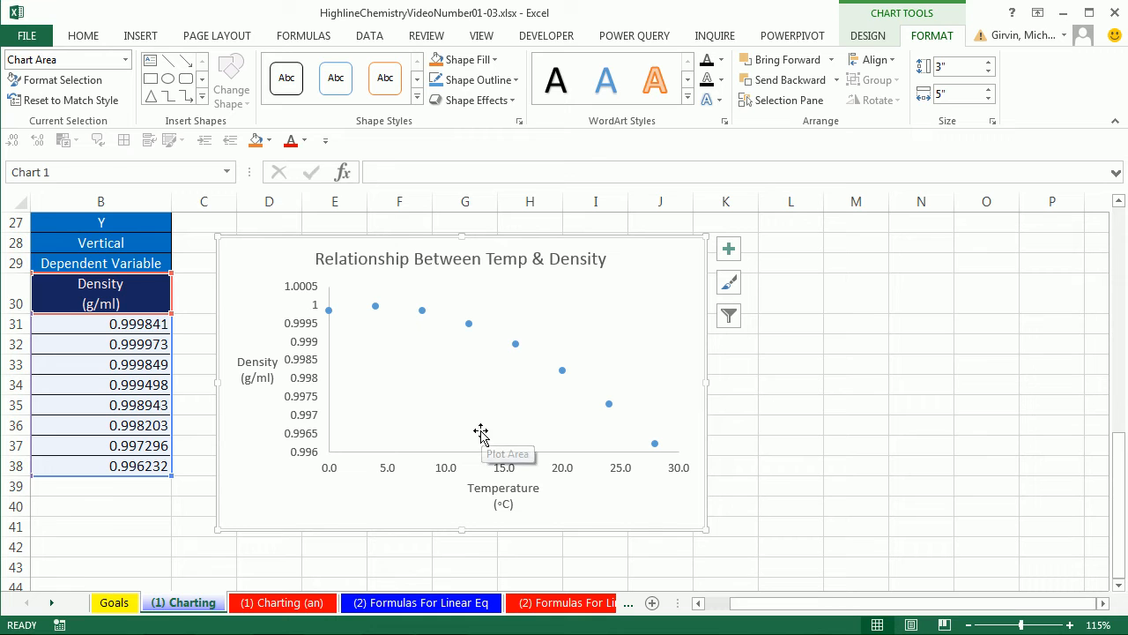
# - Undo the deletion of both sets of major gridlines
pyautogui.hotkey('ctrl', 'z')
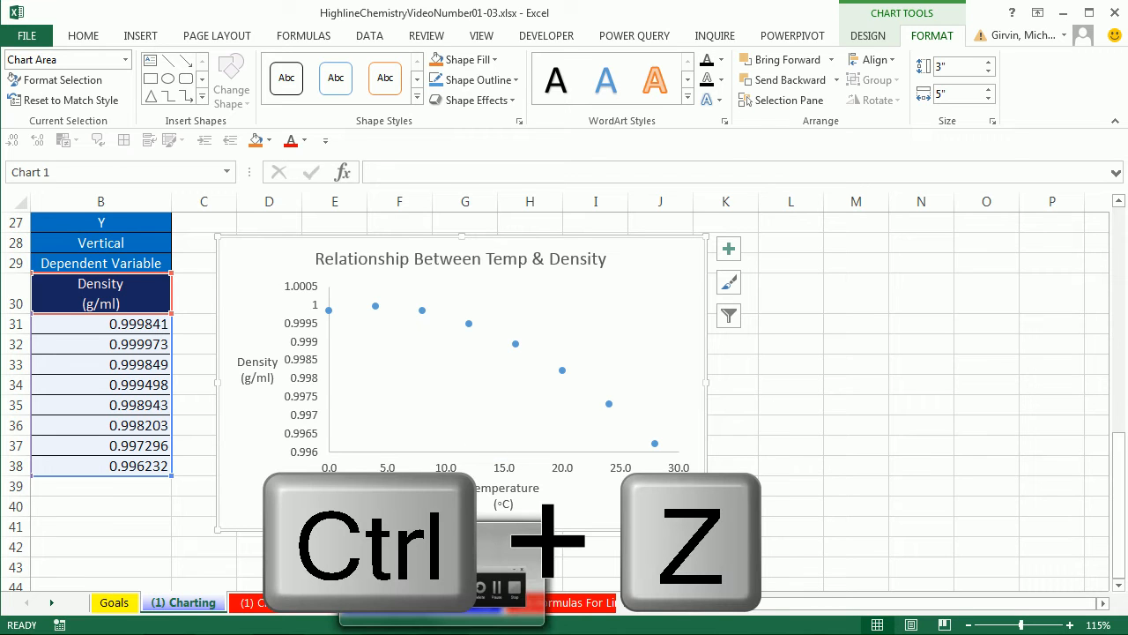
pyautogui.hotkey('ctrl', 'z')
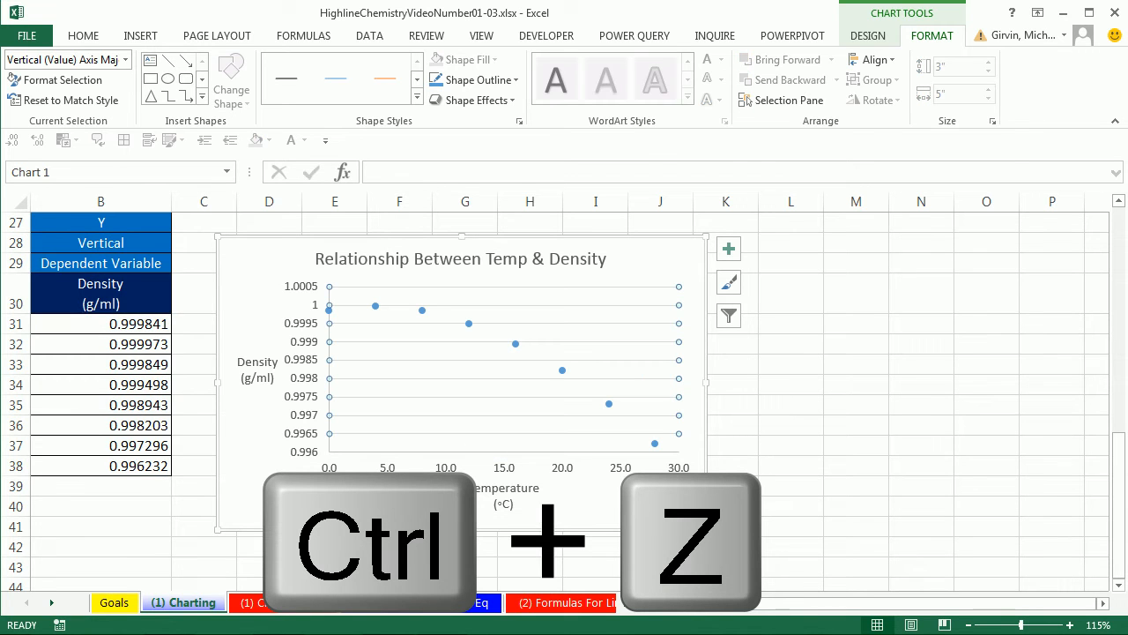
pyautogui.hotkey('ctrl', 'z')
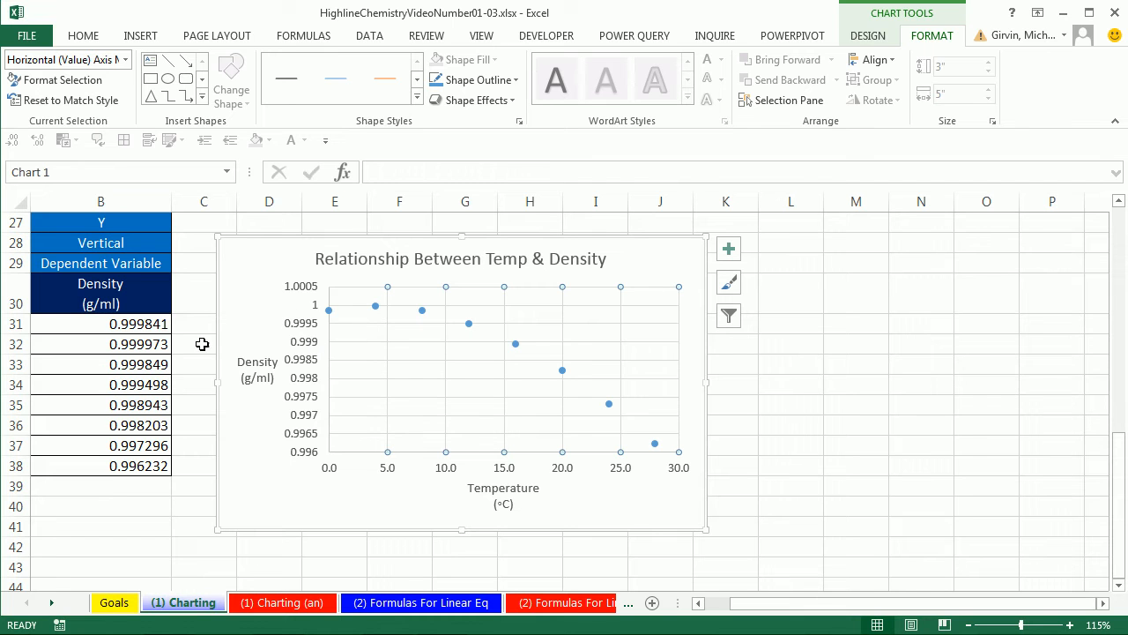
# - Open the vertical axis's formatting settings and set its number category to Number
pyautogui.click(305, 328)
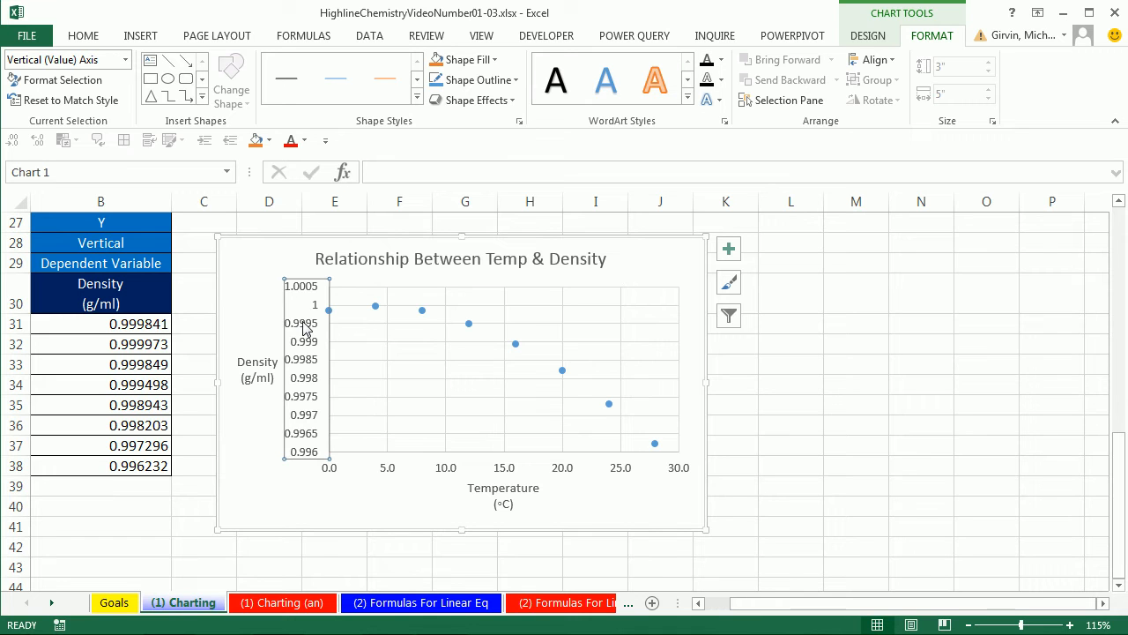
pyautogui.rightClick(305, 328)
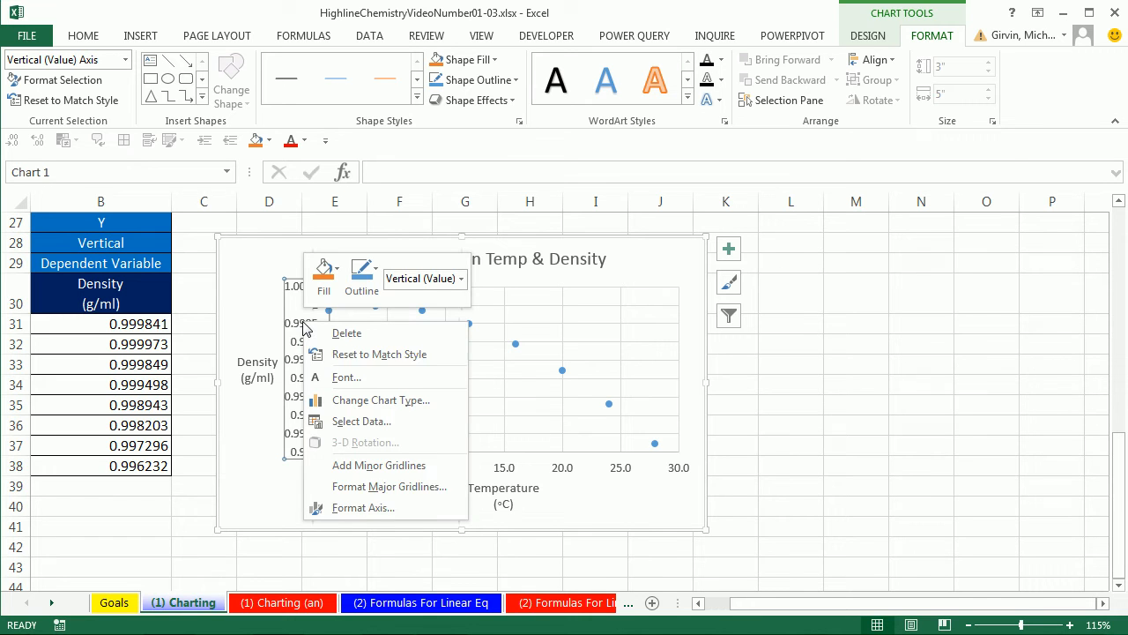
pyautogui.click(364, 510)
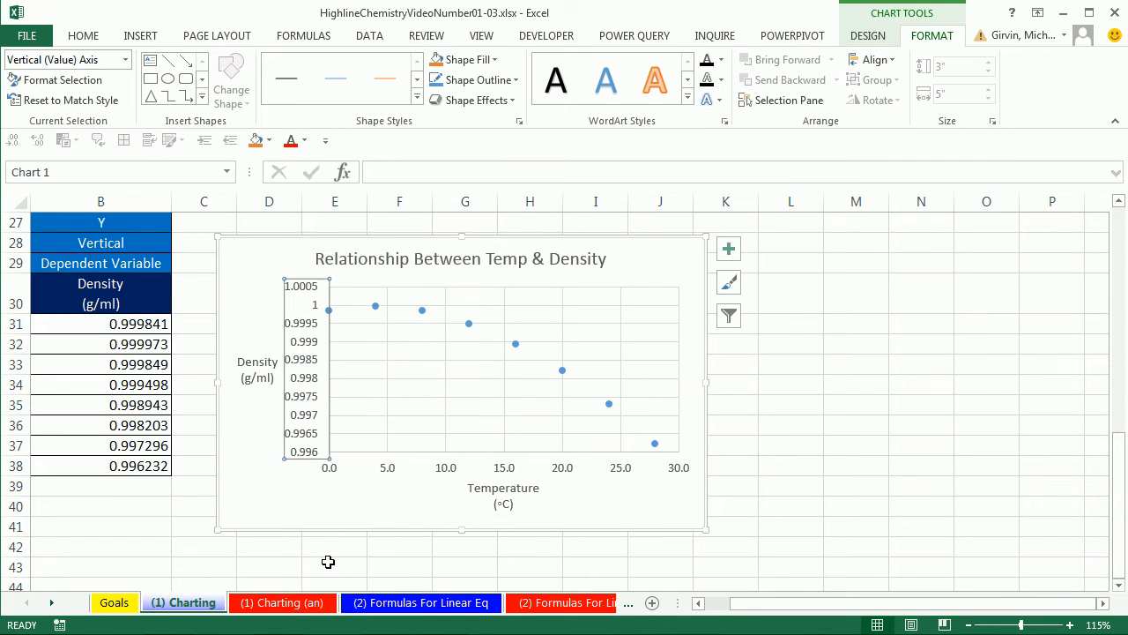
pyautogui.hotkey('ctrl', '1')
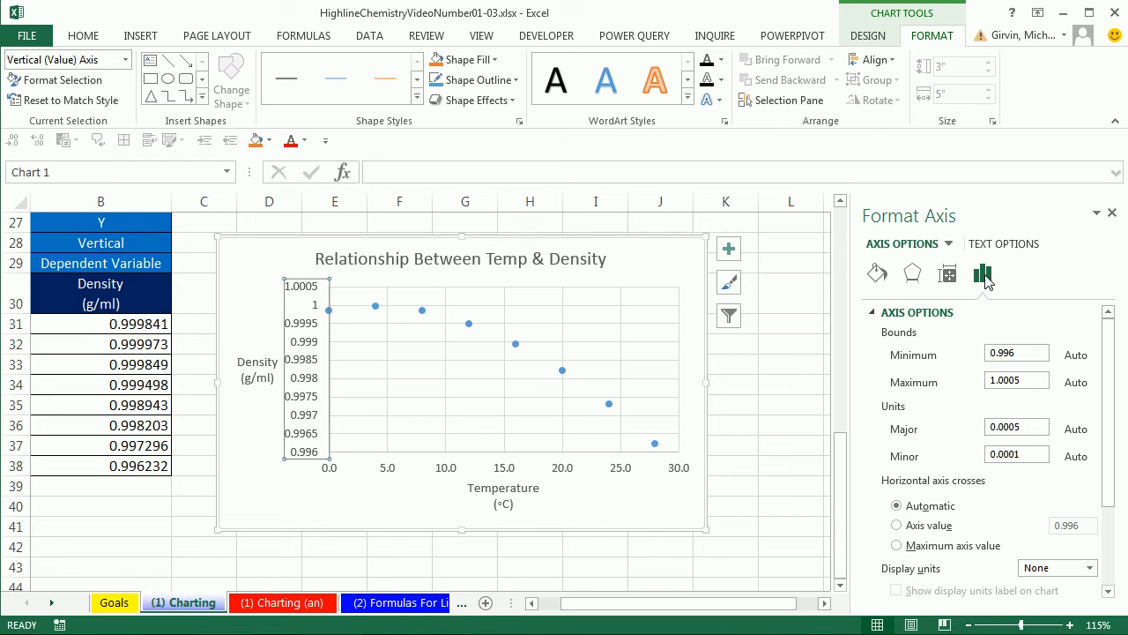
pyautogui.moveTo(1112, 351); pyautogui.dragTo(1108, 459)
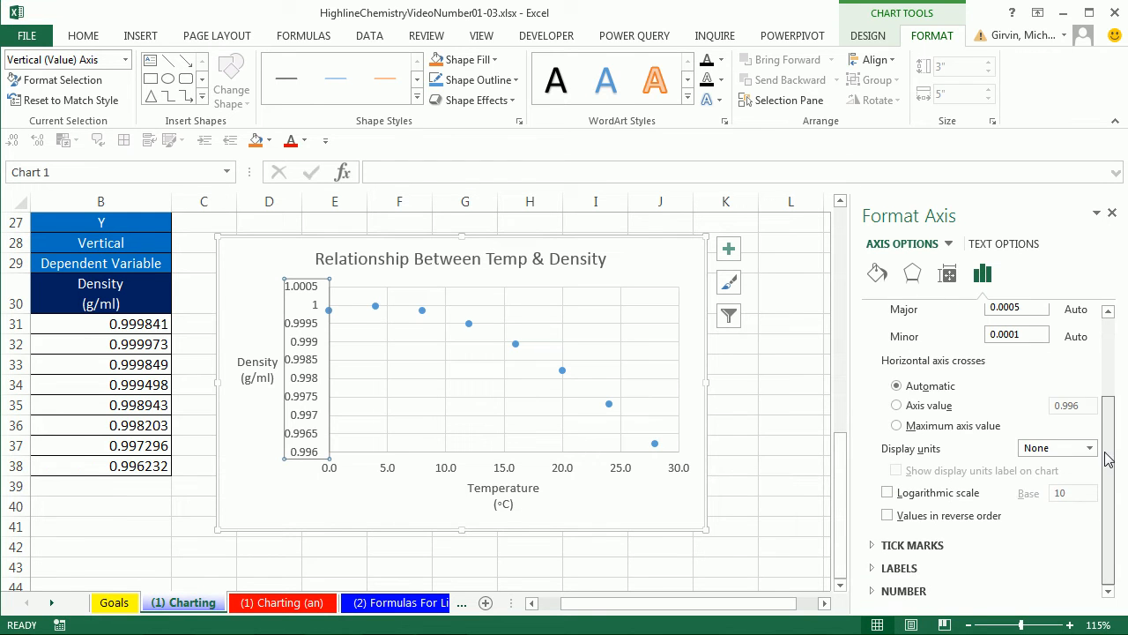
pyautogui.click(873, 598)
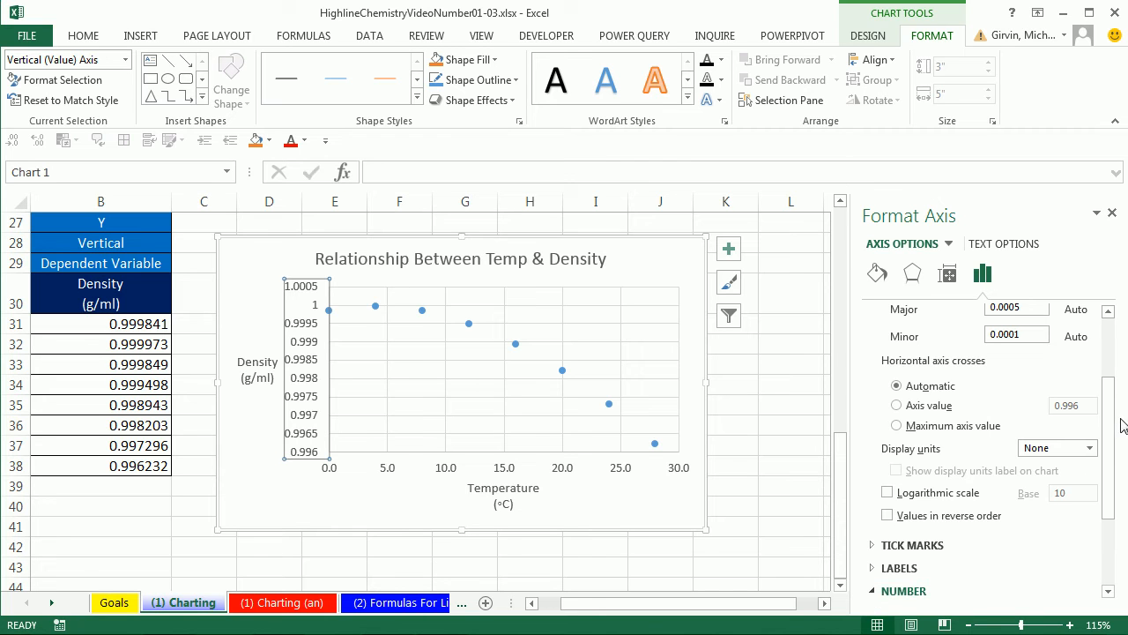
pyautogui.moveTo(1115, 427); pyautogui.dragTo(1111, 496)
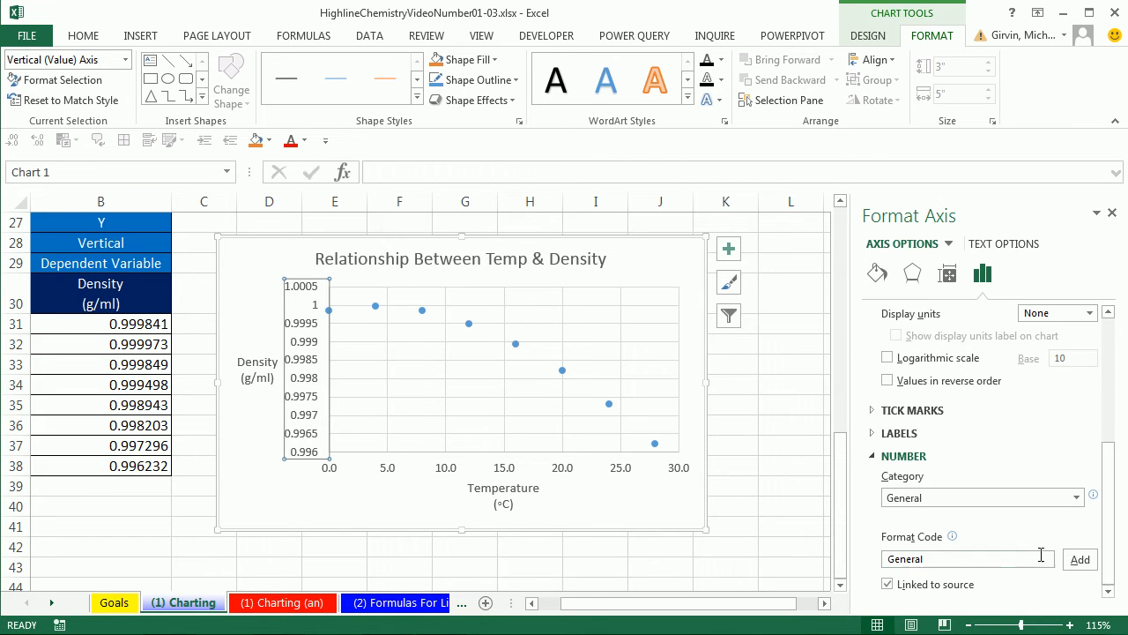
pyautogui.click(1076, 498)
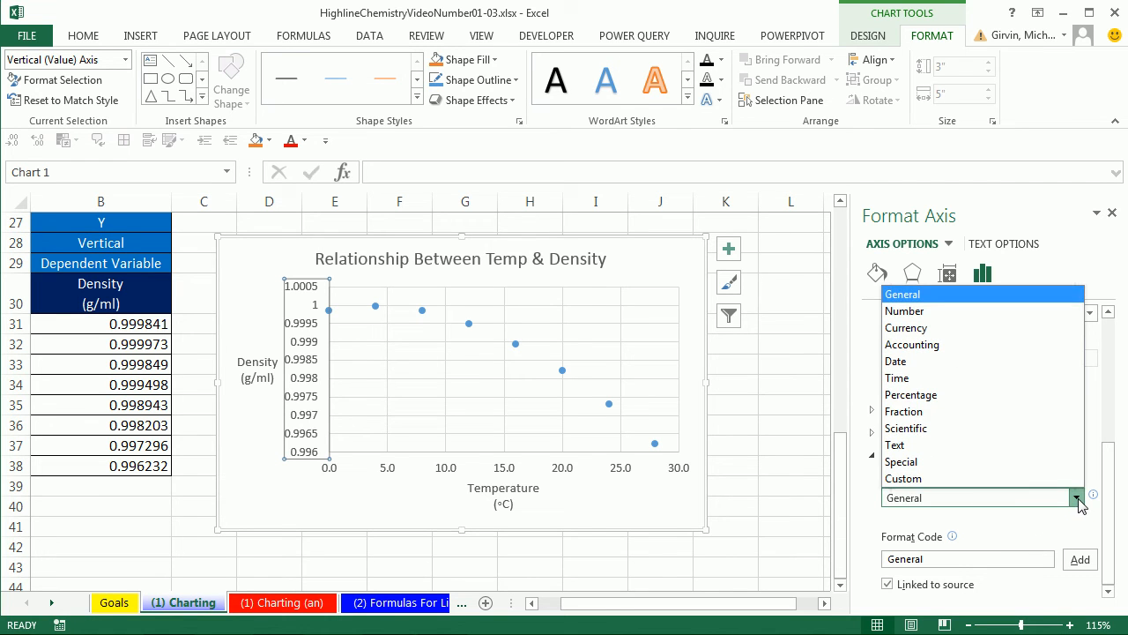
pyautogui.click(925, 317)
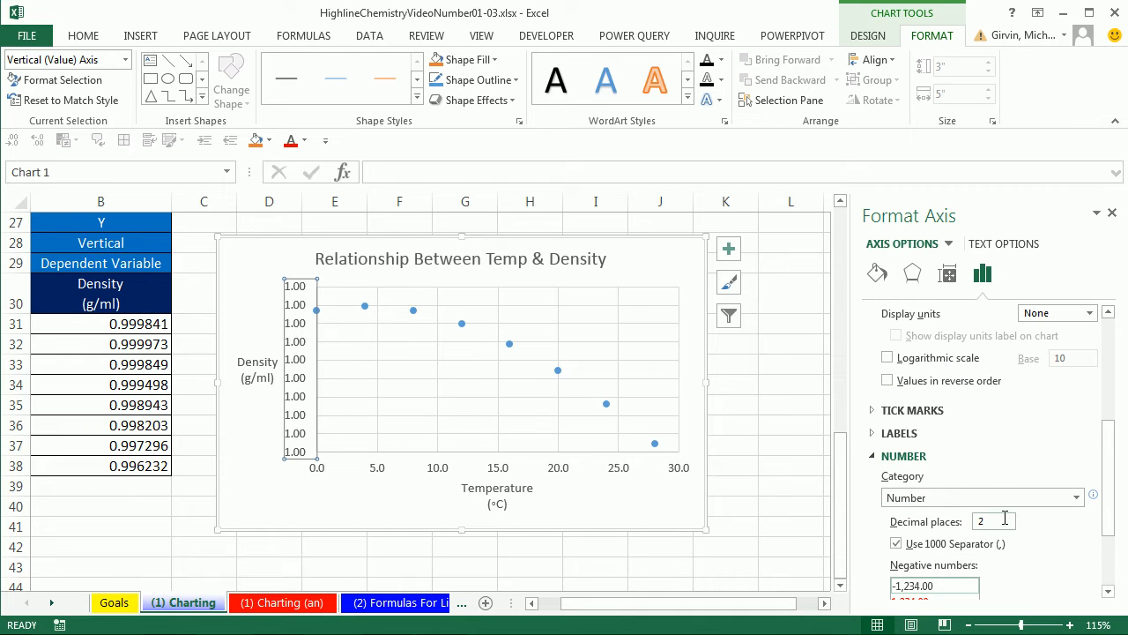
# - Turn off the thousands separator for the vertical axis numbers, set 4 decimal places, and close the axis formatting settings
pyautogui.click(1109, 592)
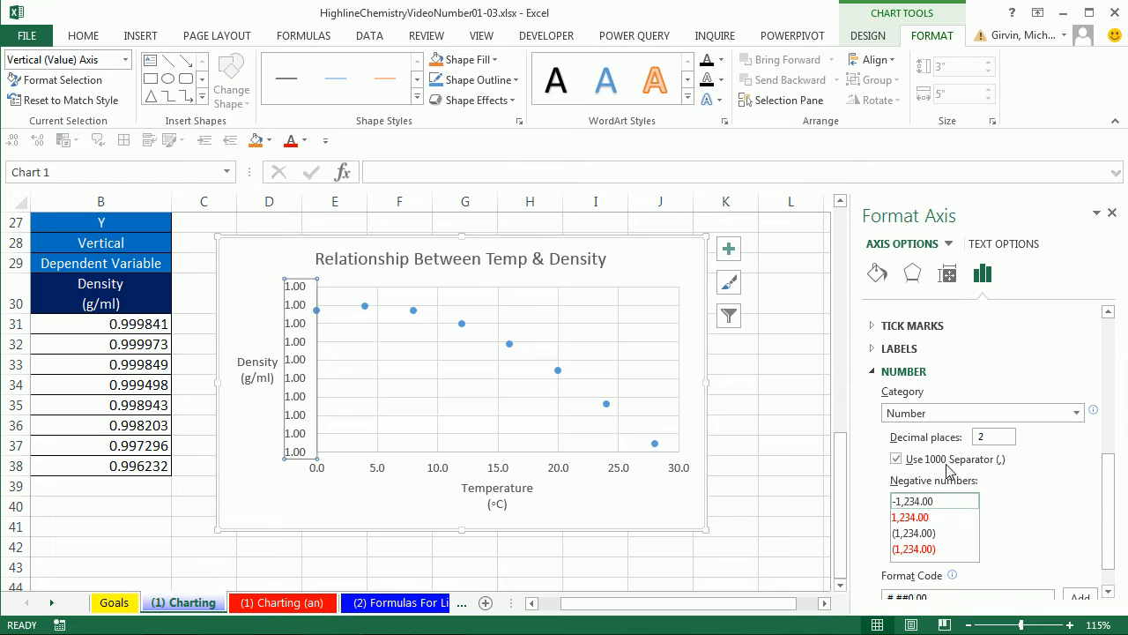
pyautogui.click(896, 458)
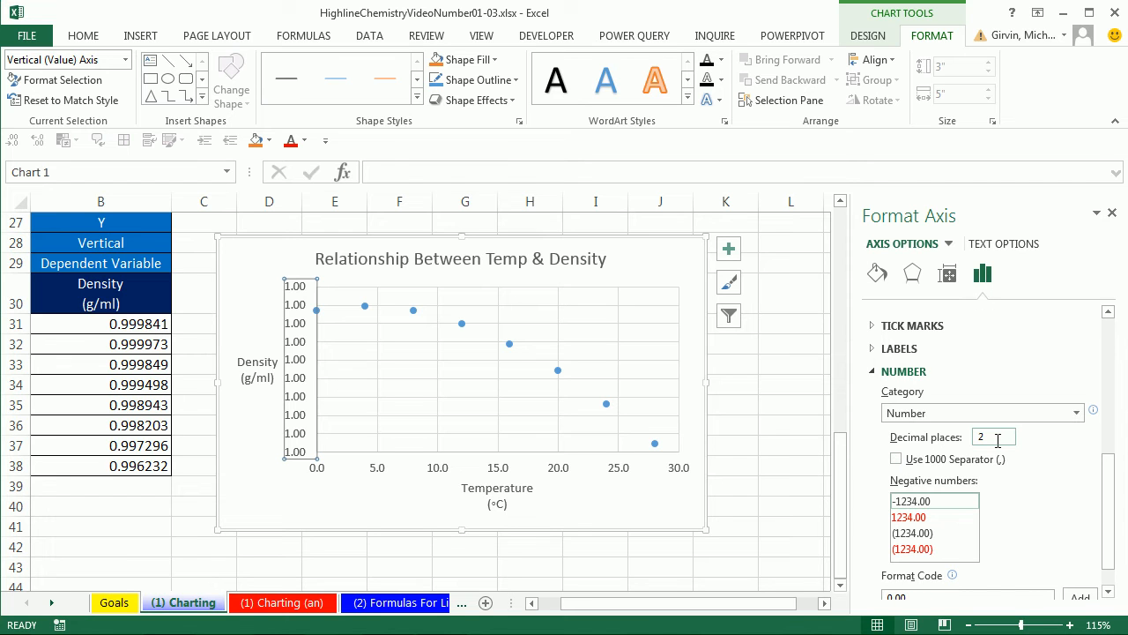
pyautogui.moveTo(997, 440); pyautogui.dragTo(968, 440)
pyautogui.write('4')
pyautogui.press('Return')
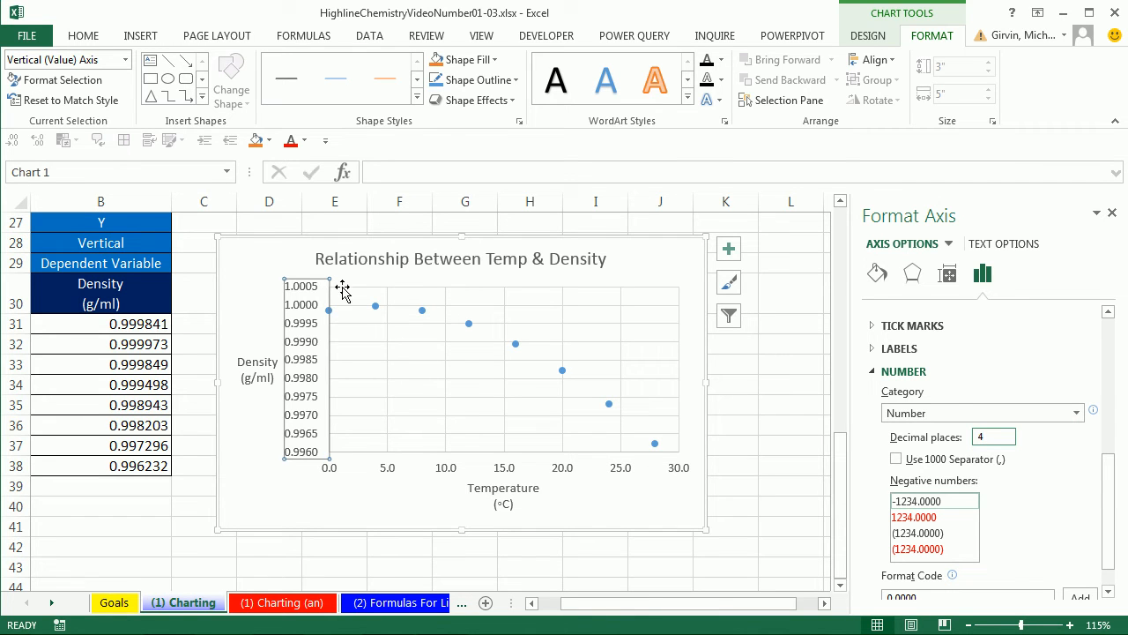
pyautogui.moveTo(1103, 525); pyautogui.dragTo(1111, 559)
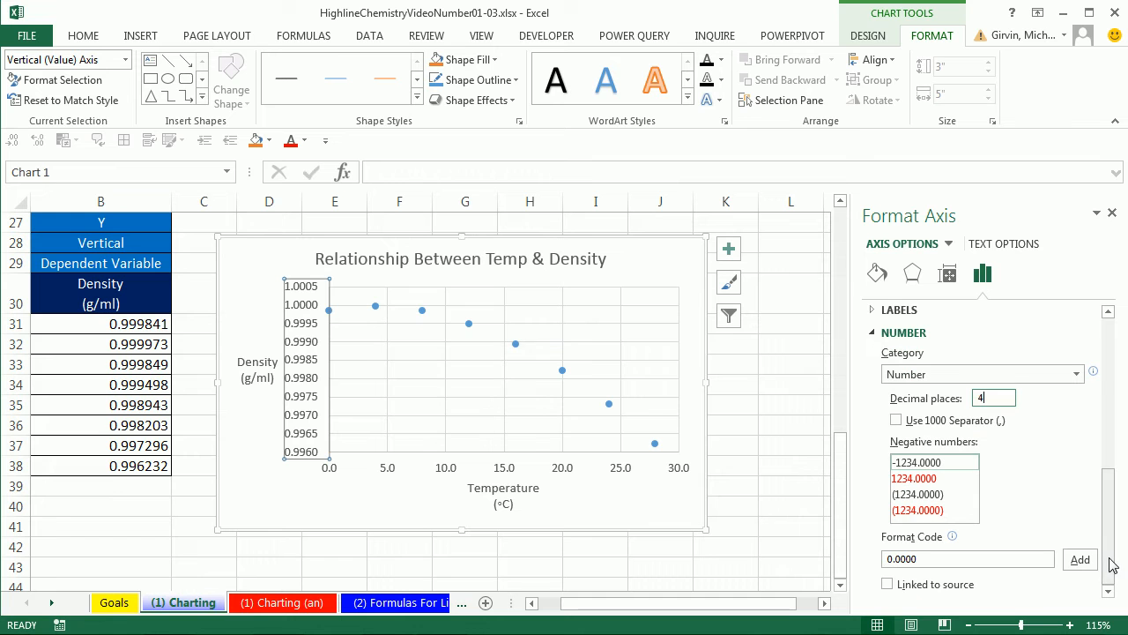
pyautogui.click(1113, 214)
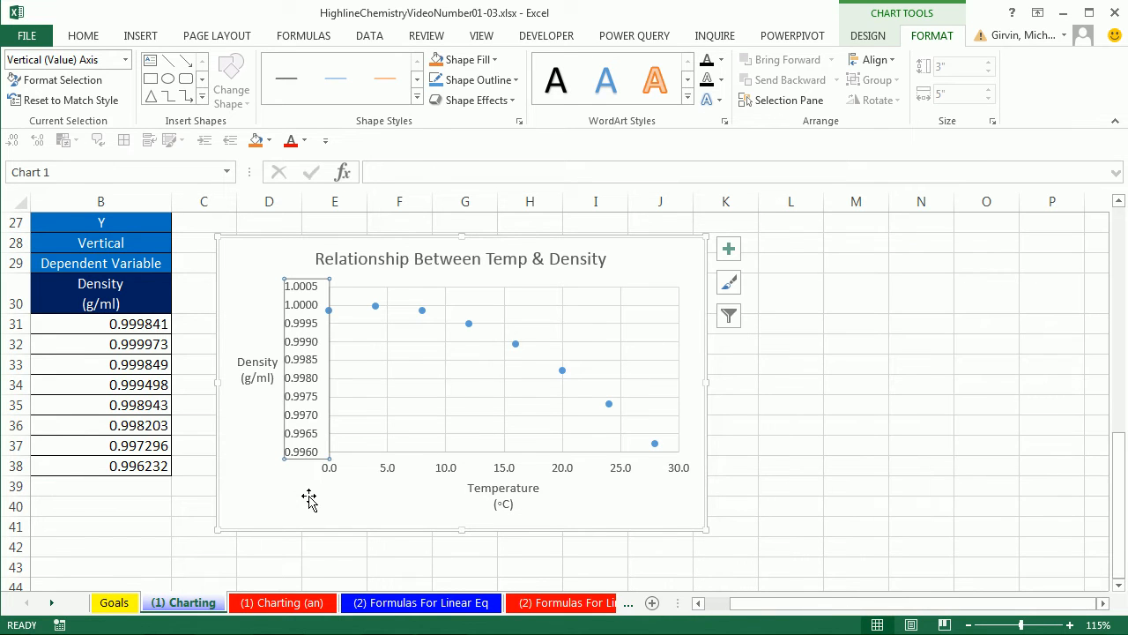
# - Select the temperature and density pair in A35:B35 and locate its matching point on the scatter chart
pyautogui.click(279, 427)
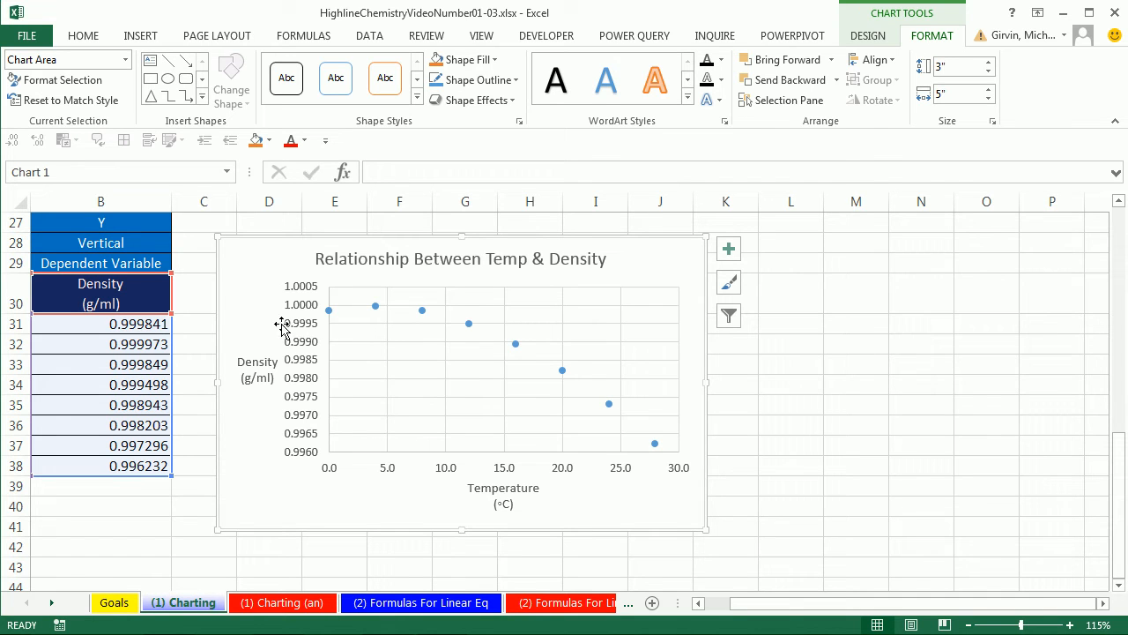
pyautogui.click(697, 604)
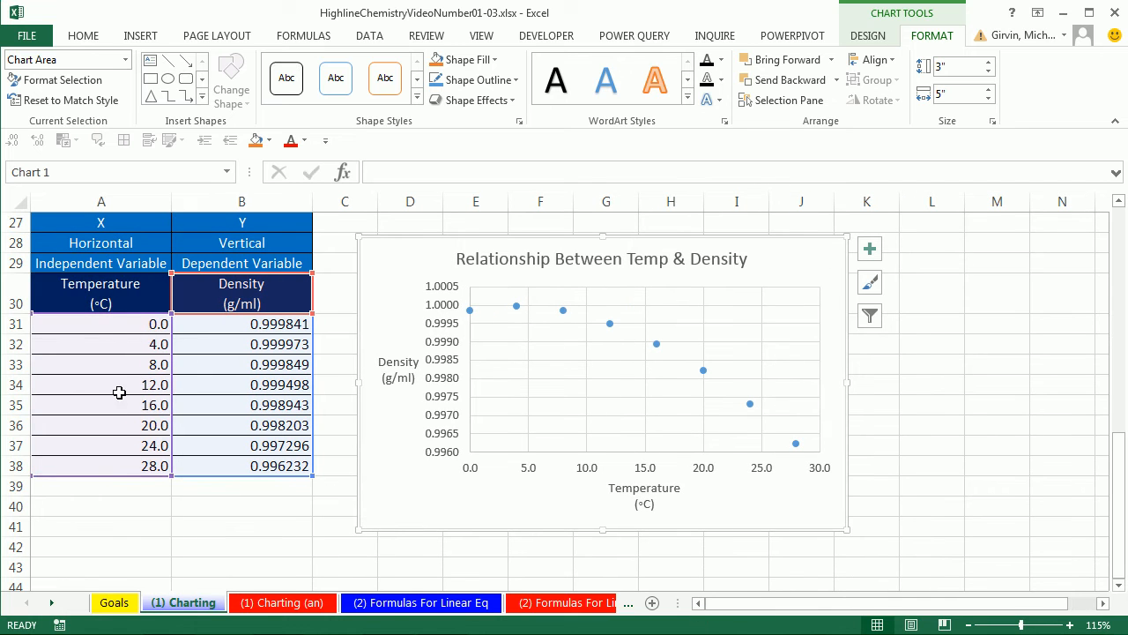
pyautogui.moveTo(120, 409); pyautogui.dragTo(194, 425)
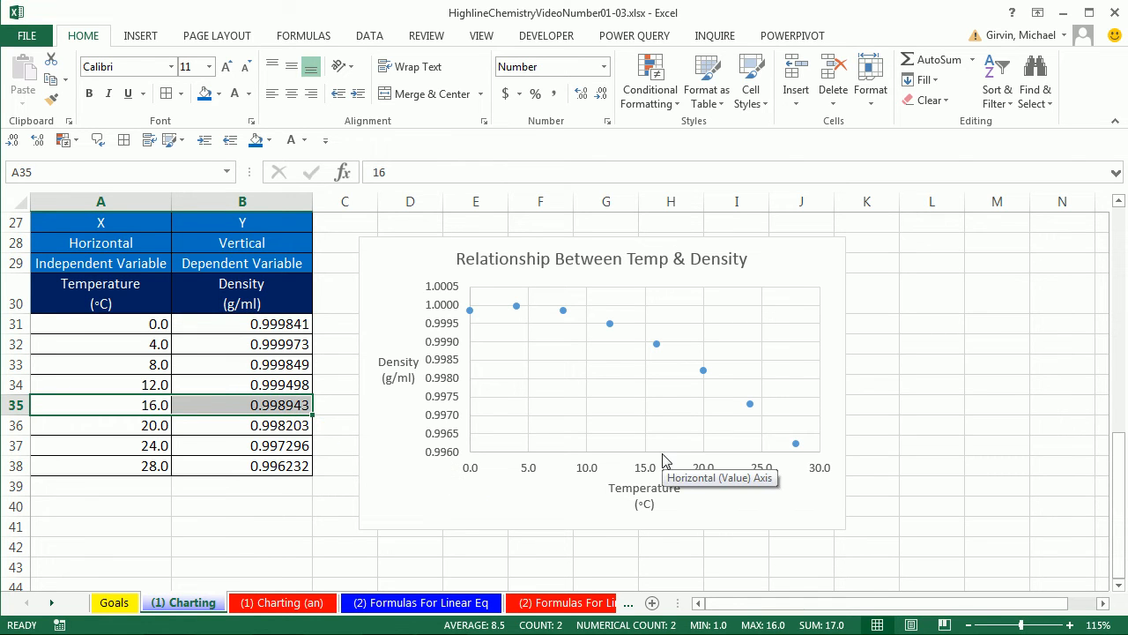
pyautogui.moveTo(655, 350)
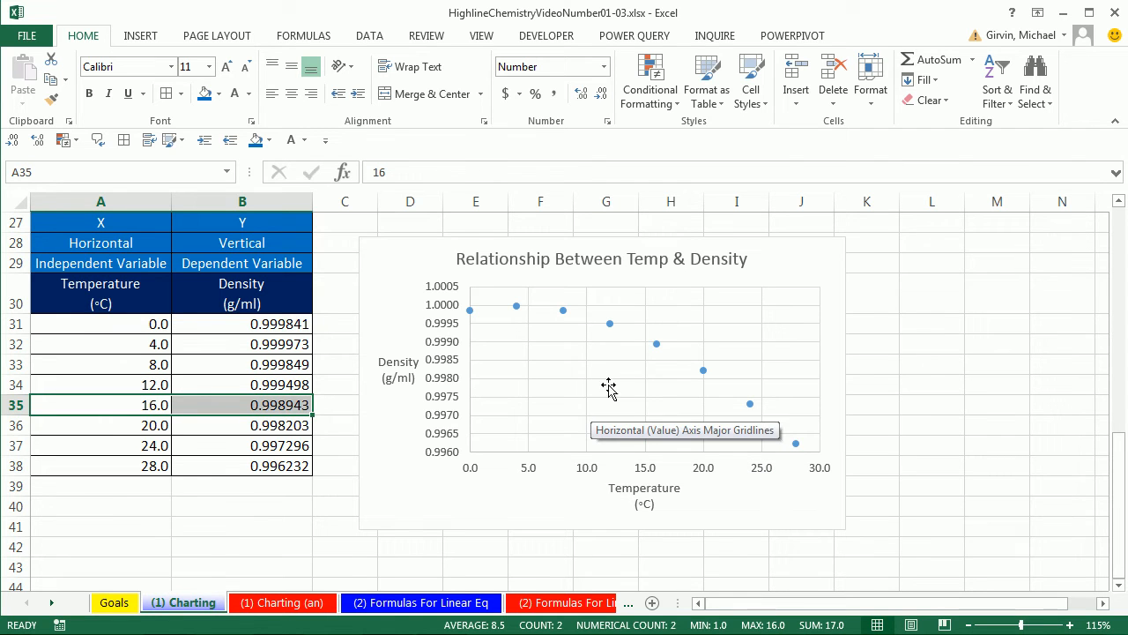
# - Examine the trendline choices offered for the density data series and among the chart elements, then dismiss them
pyautogui.moveTo(612, 328)
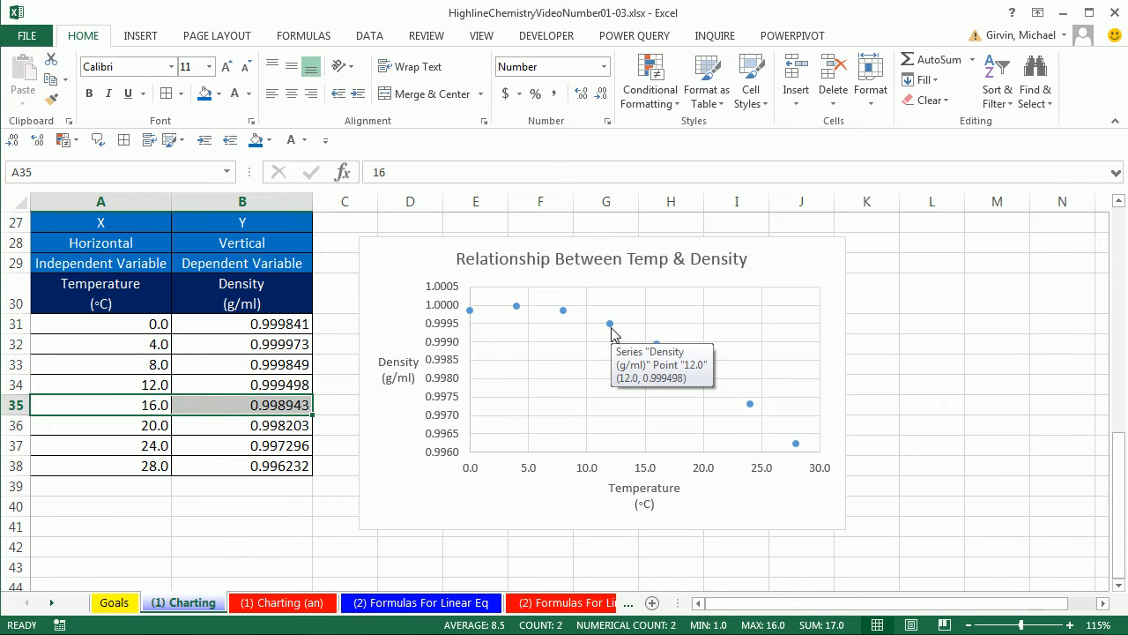
pyautogui.rightClick(612, 327)
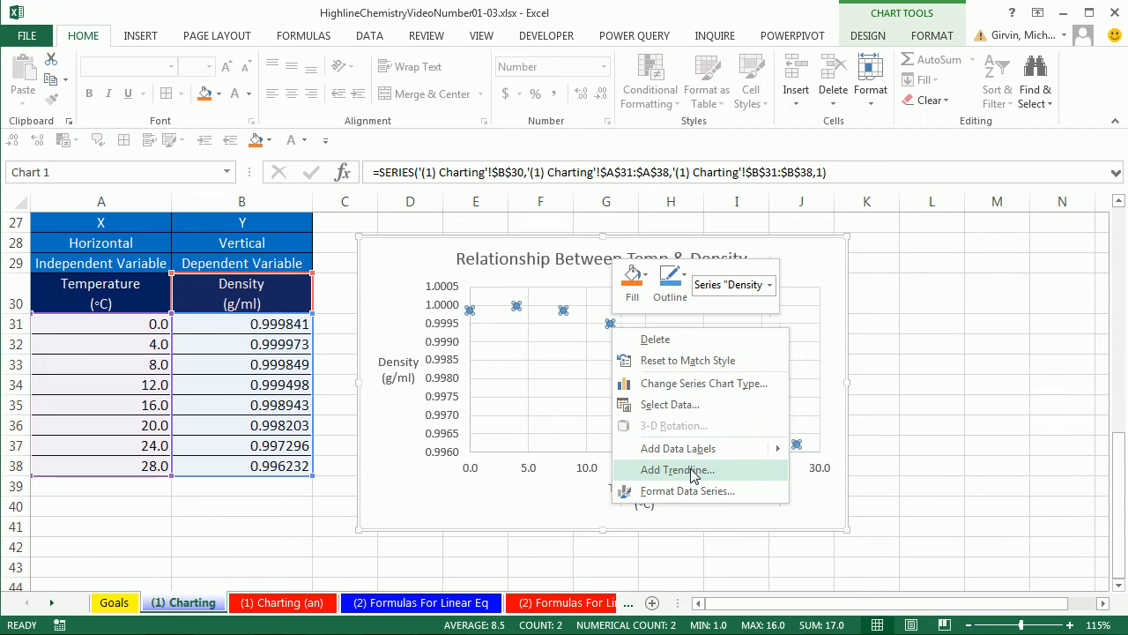
pyautogui.press('Escape')
pyautogui.click(870, 255)
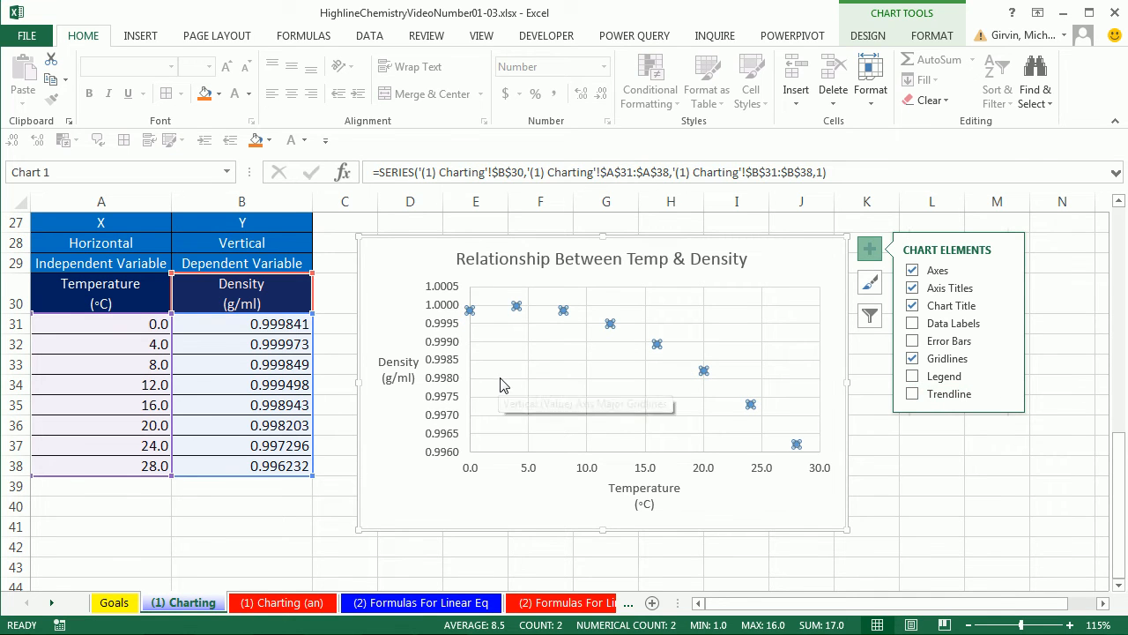
pyautogui.press('Escape')
pyautogui.press('Escape')
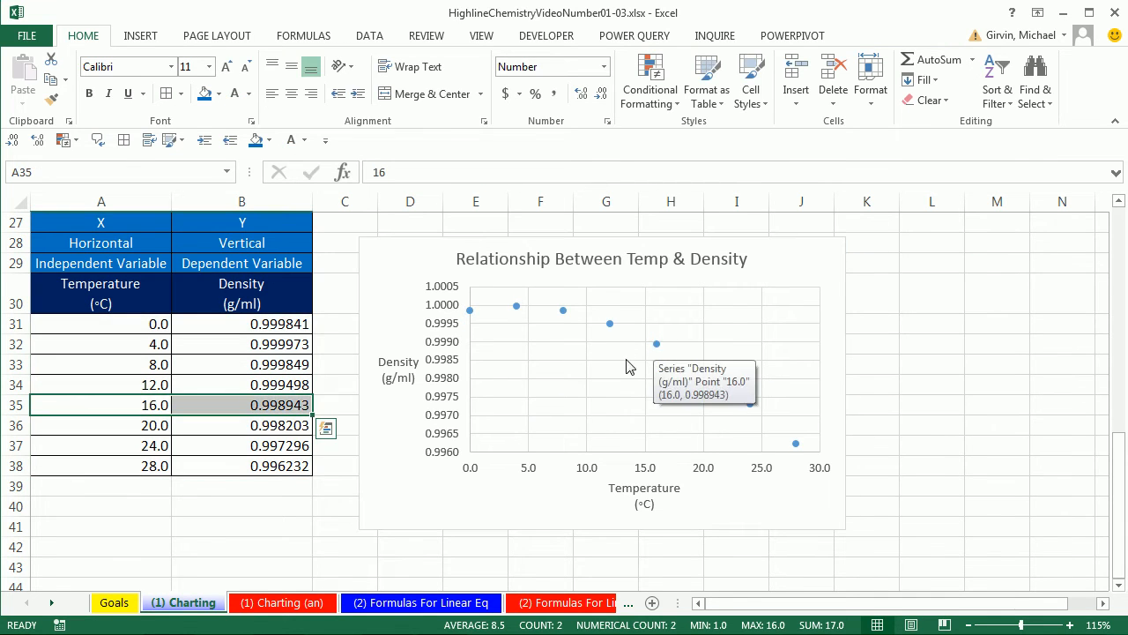
# - Add a linear trendline to the density data series and display its equation on the chart
pyautogui.rightClick(657, 344)
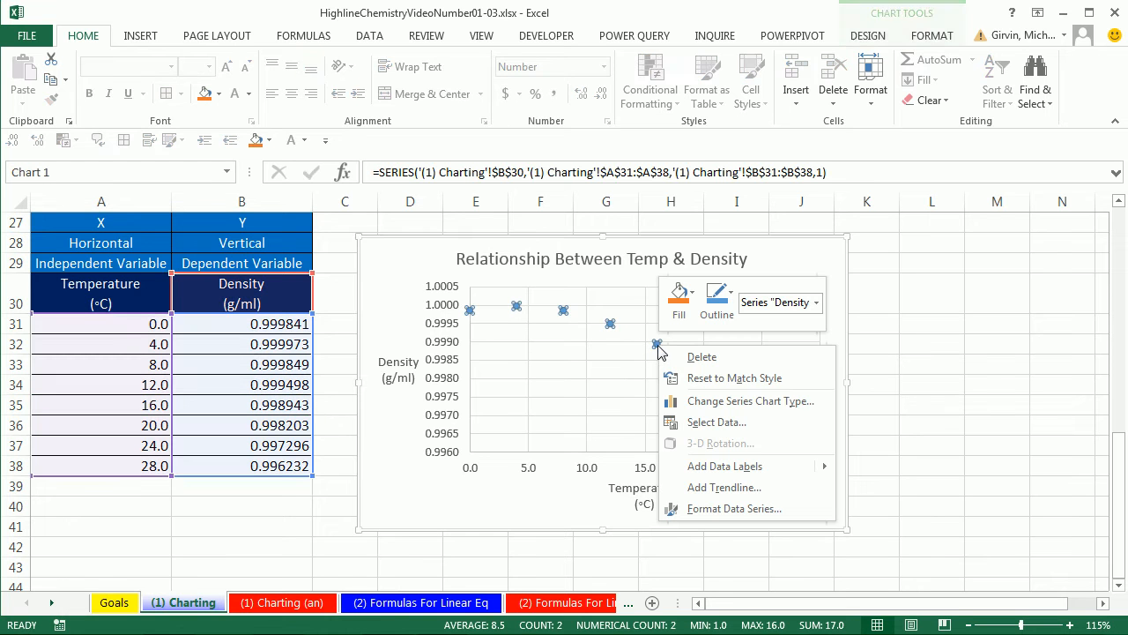
pyautogui.click(701, 488)
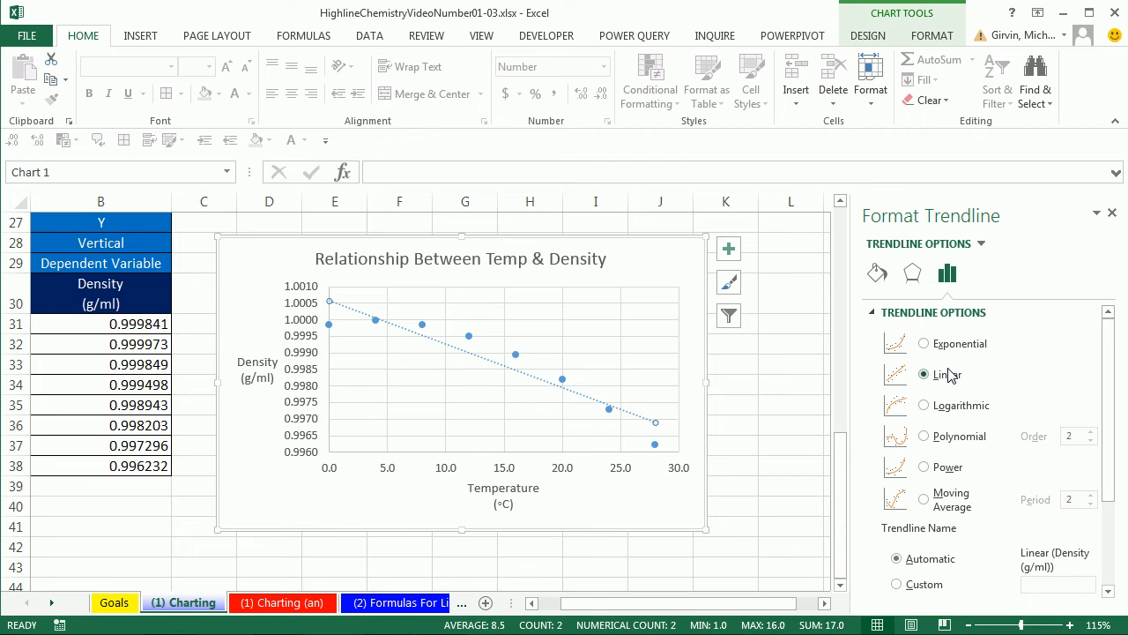
pyautogui.moveTo(1110, 361); pyautogui.dragTo(1118, 476)
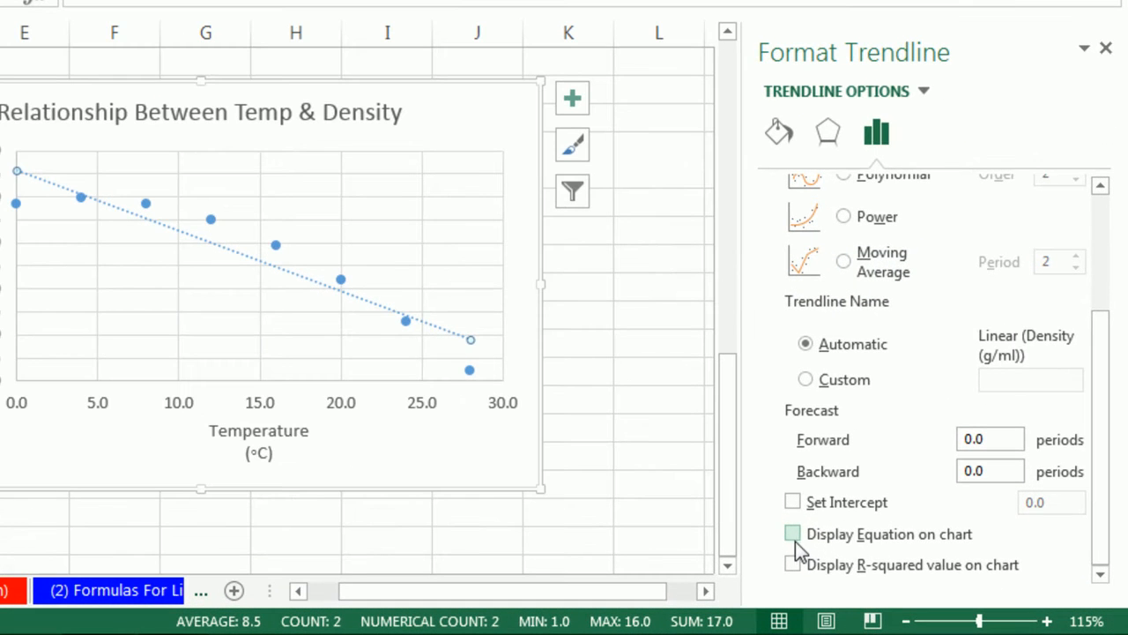
pyautogui.click(794, 537)
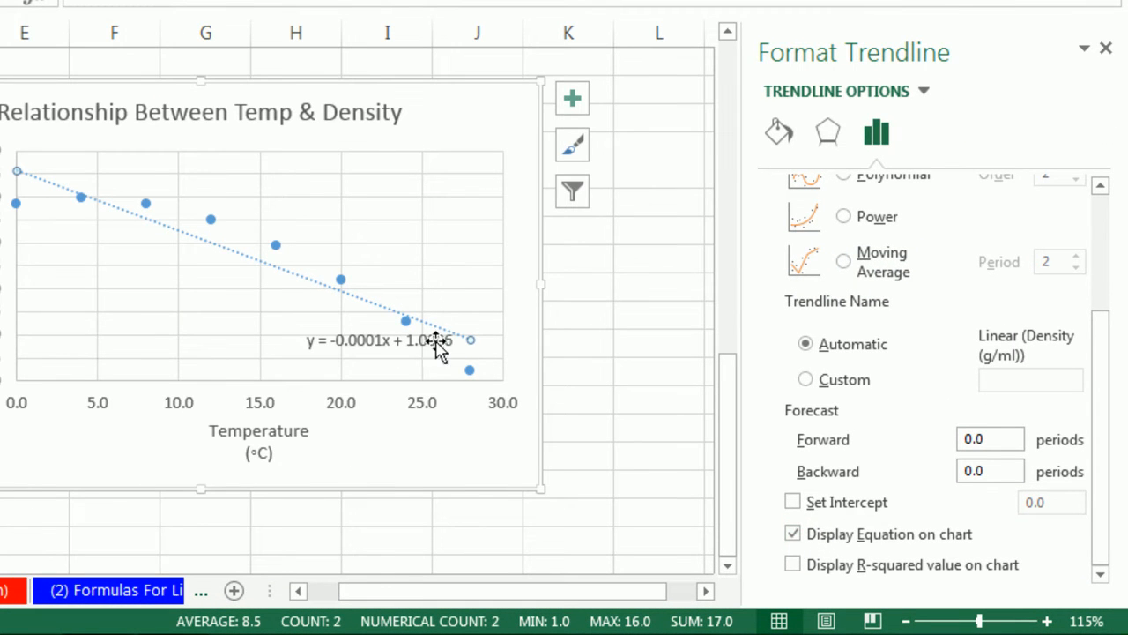
# - Move the trendline equation into the empty area of the plot above the data points and display the R-squared value with it
pyautogui.moveTo(340, 336); pyautogui.dragTo(372, 187)
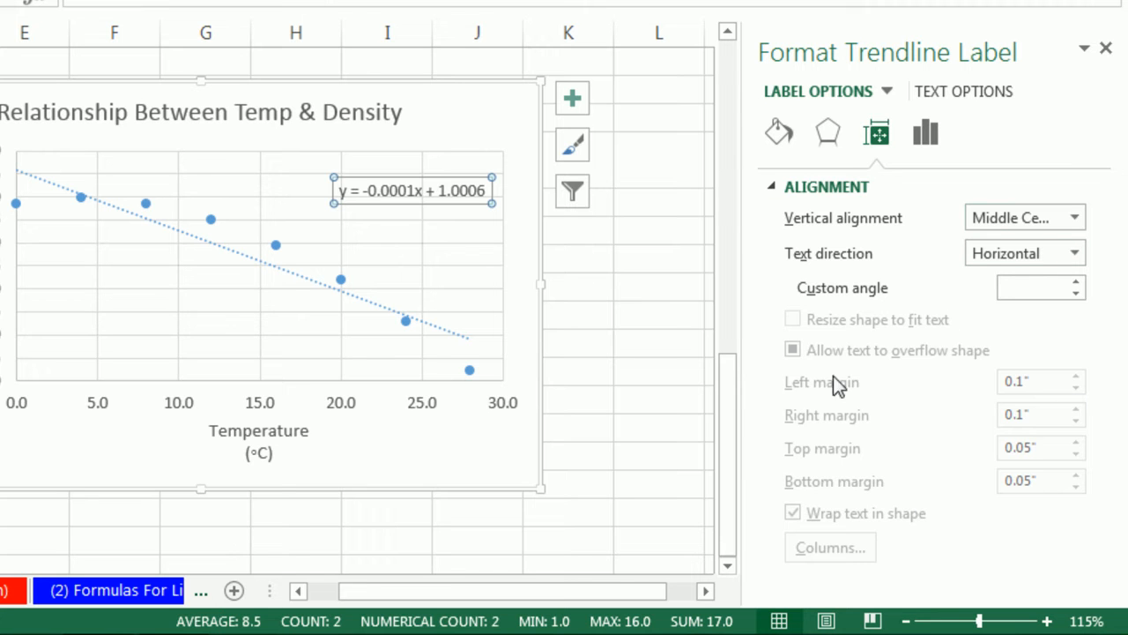
pyautogui.click(394, 318)
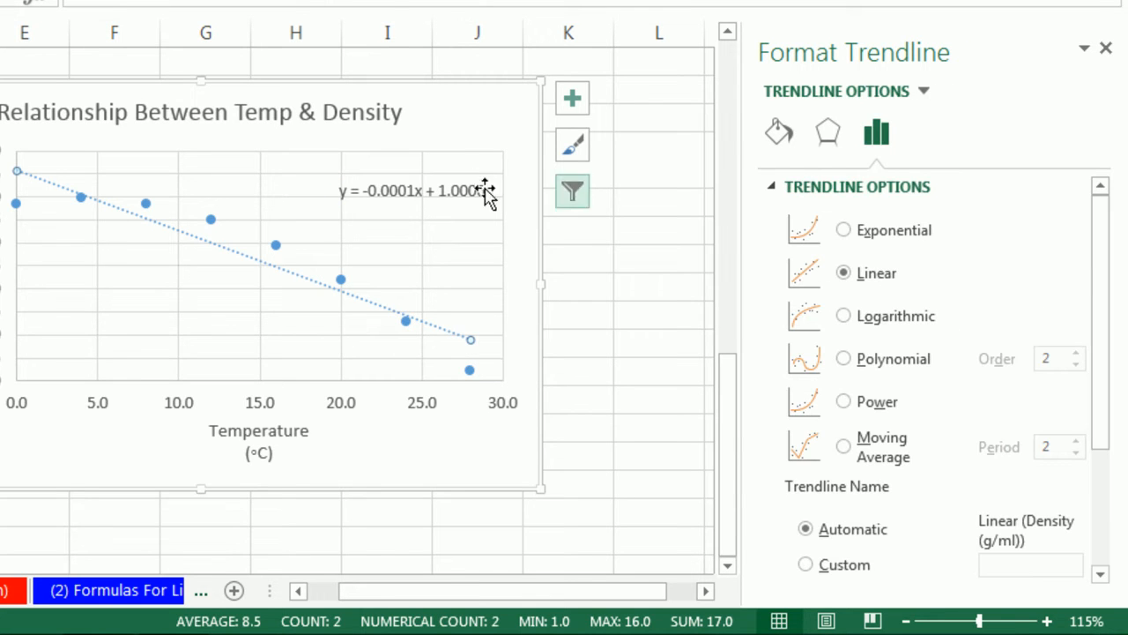
pyautogui.click(396, 191)
pyautogui.click(339, 112)
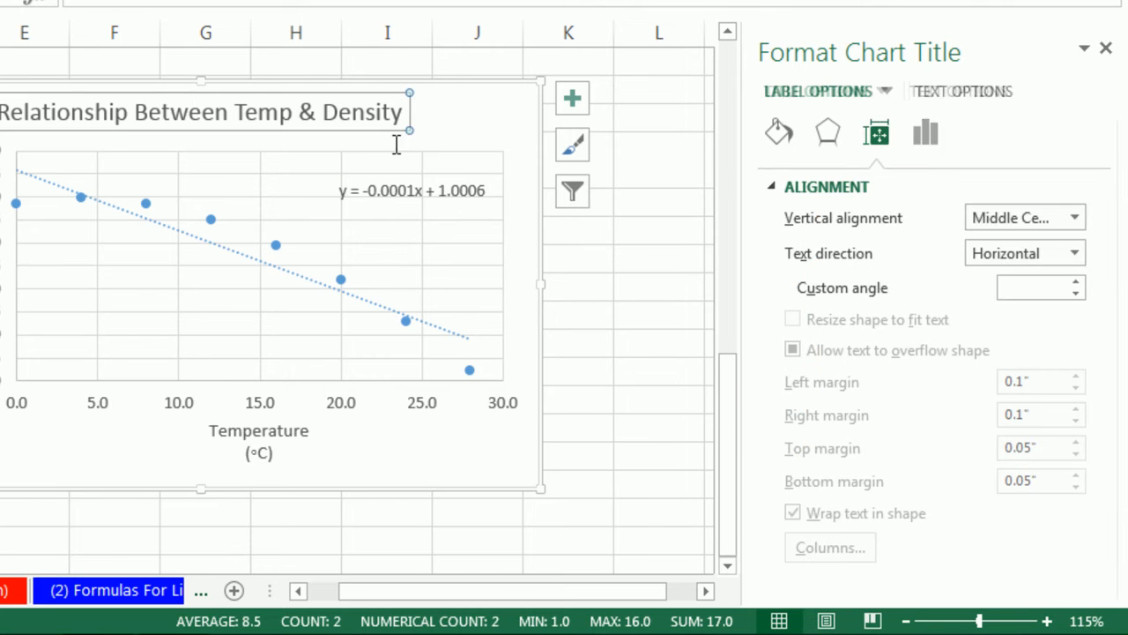
pyautogui.click(297, 274)
pyautogui.moveTo(1101, 285); pyautogui.dragTo(1088, 522)
pyautogui.click(791, 565)
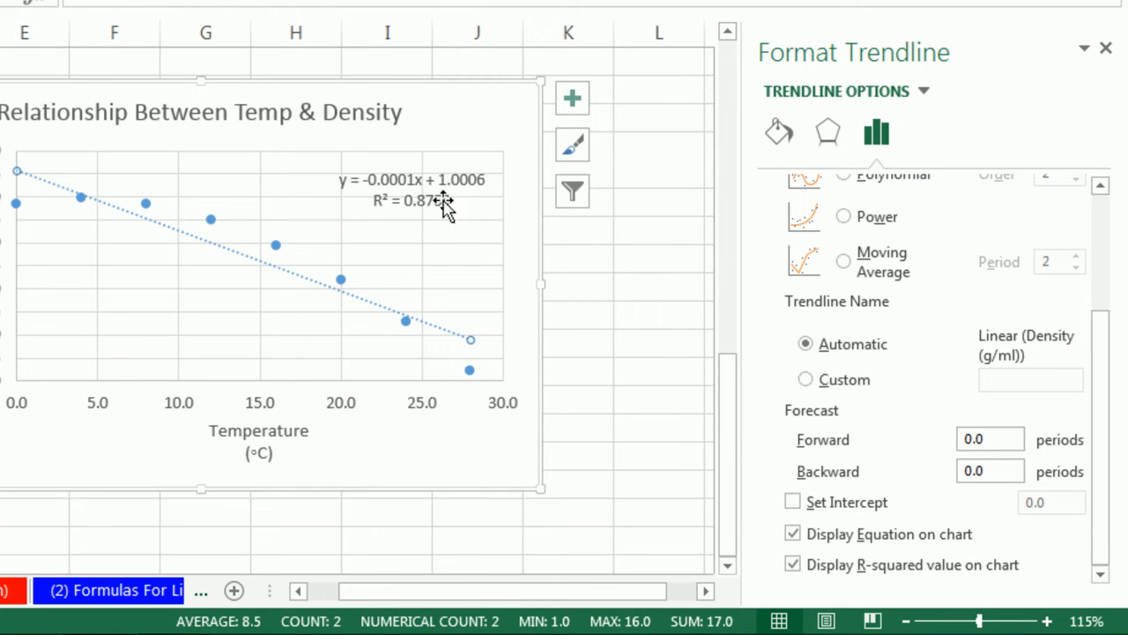
# - Give the trendline equation label a solid white fill so the gridlines do not run through its text
pyautogui.click(385, 181)
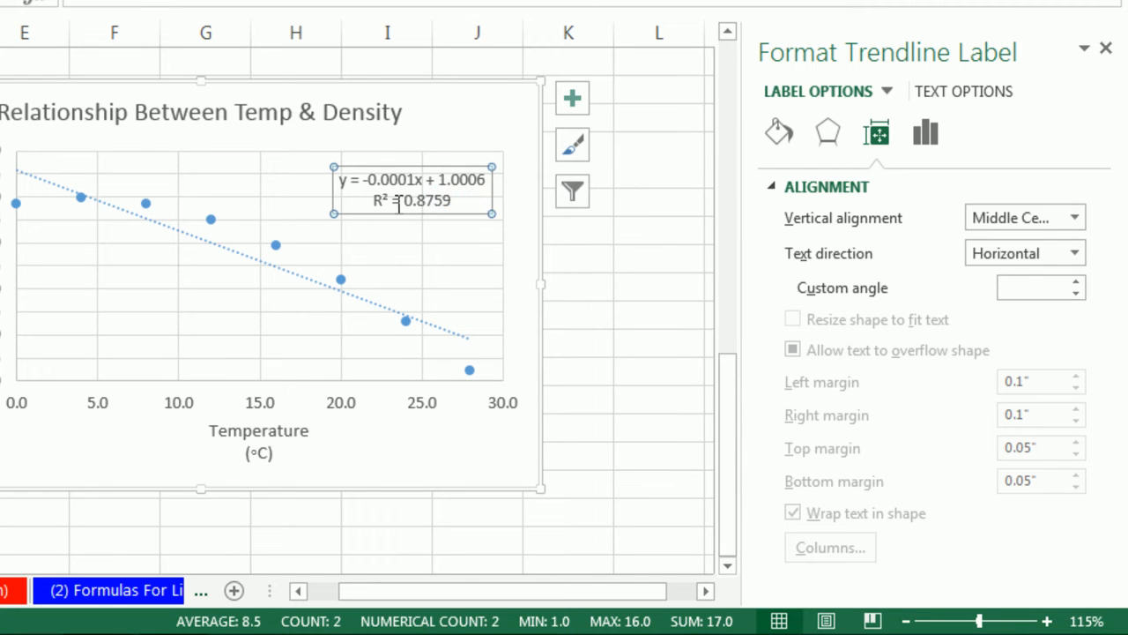
pyautogui.click(779, 132)
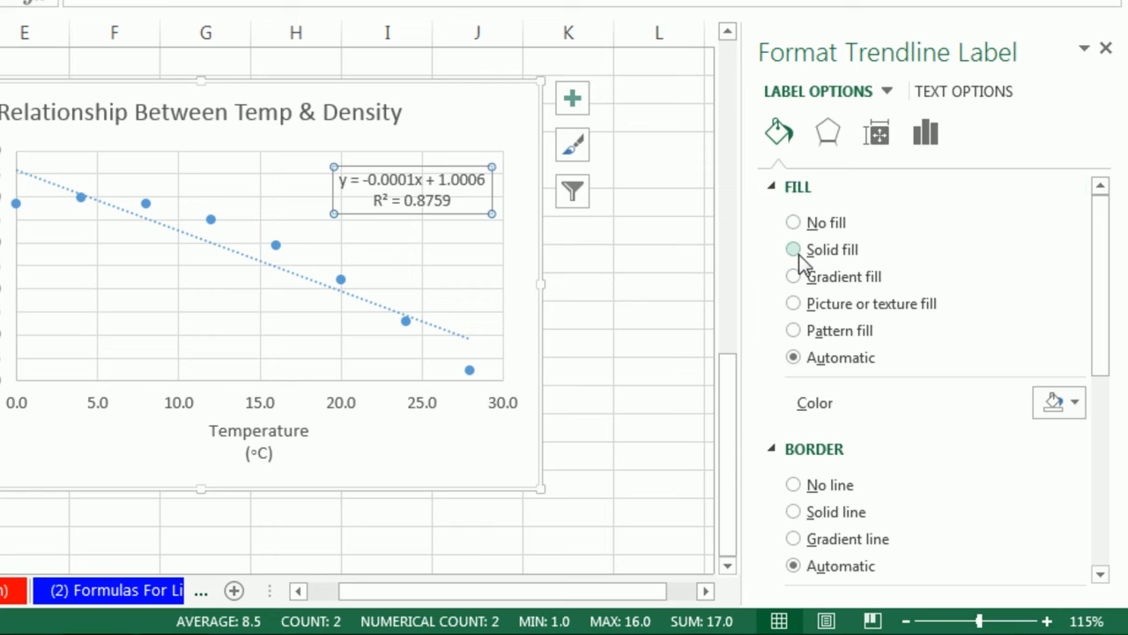
pyautogui.click(794, 250)
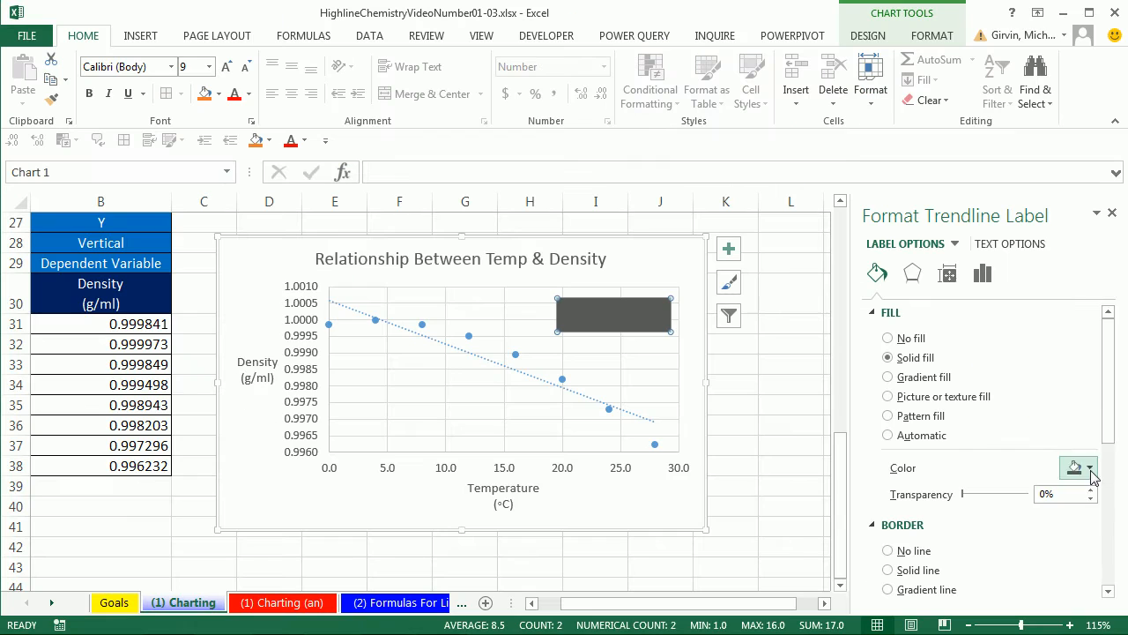
pyautogui.click(1090, 470)
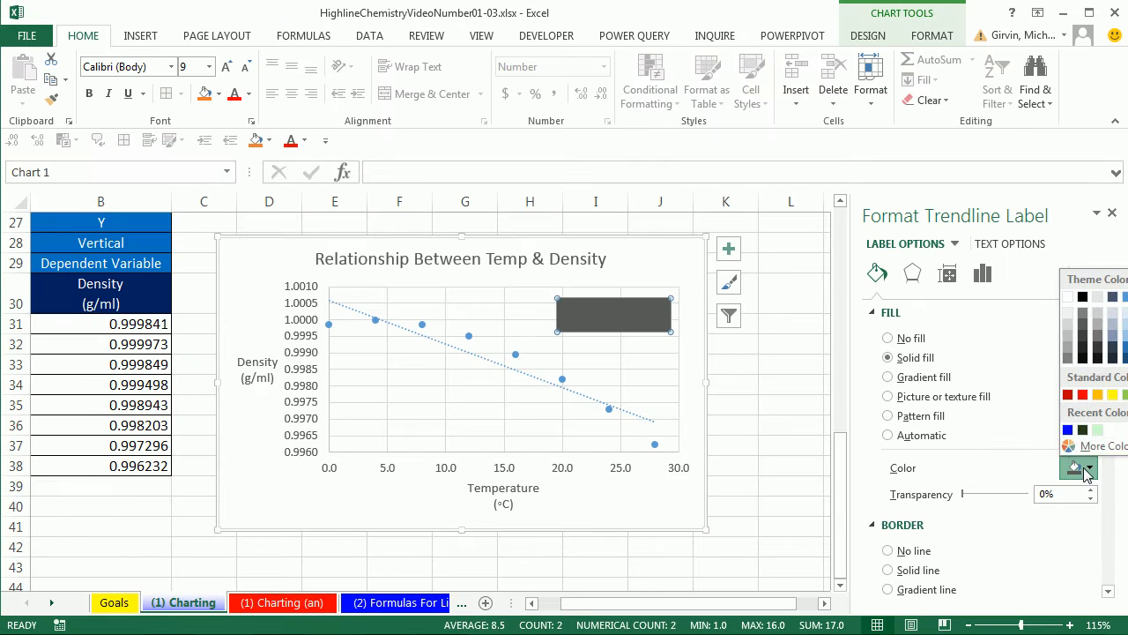
pyautogui.click(1068, 298)
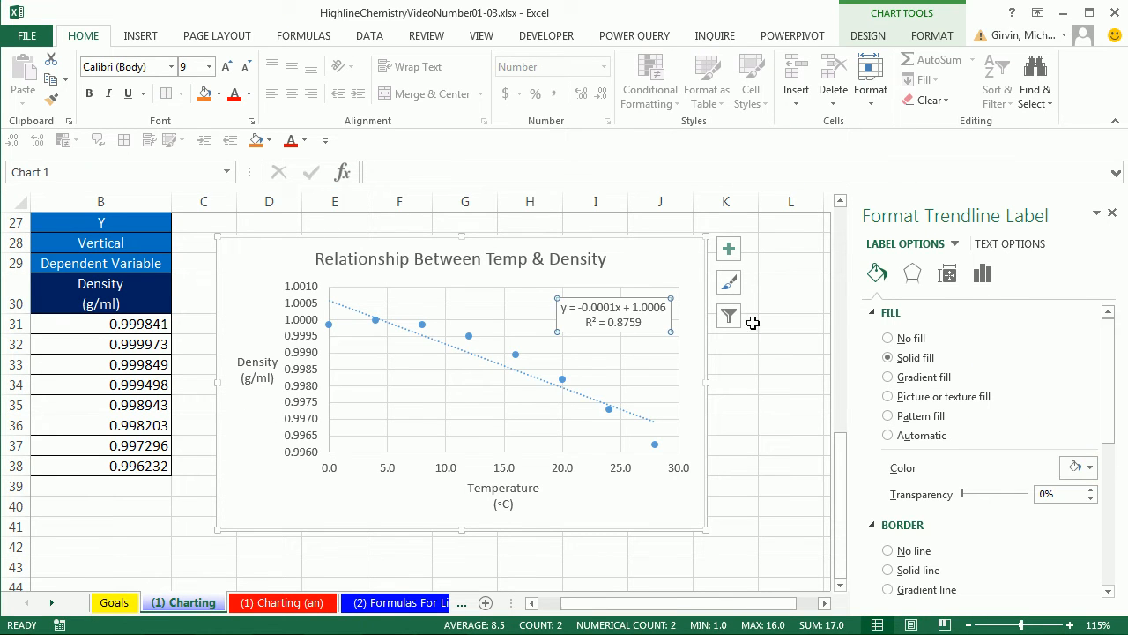
pyautogui.click(667, 259)
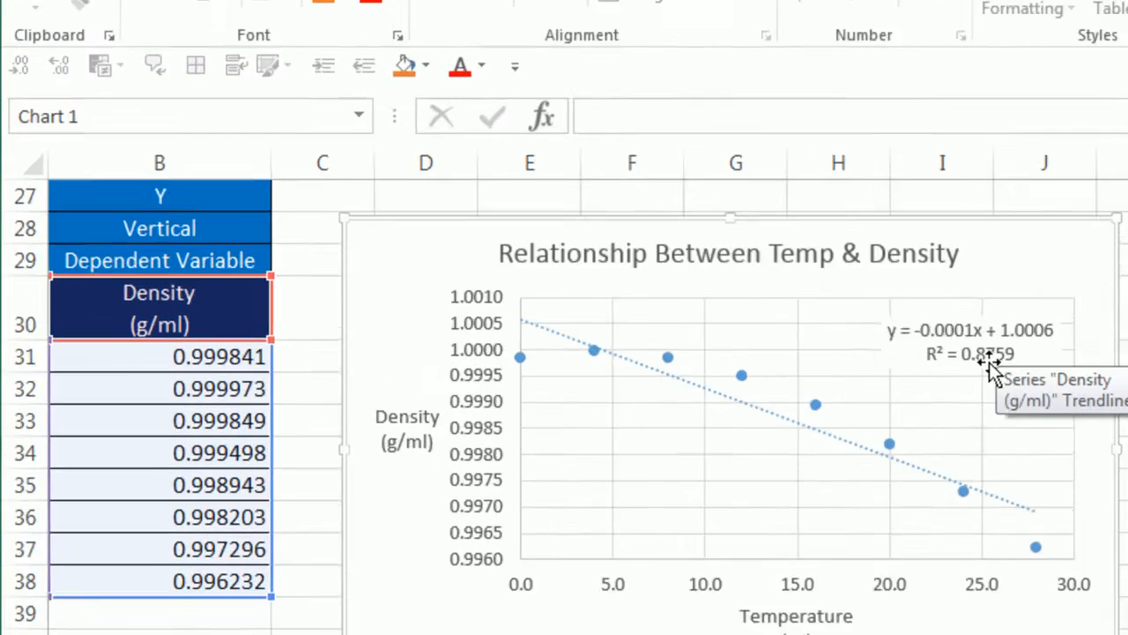
# - Move the chart beside the data table starting at column C and shrink it to end within column I and row 38
pyautogui.moveTo(252, 238)
pyautogui.mouseDown()
pyautogui.moveTo(213, 230)
pyautogui.moveTo(245, 238)
pyautogui.mouseUp()
pyautogui.moveTo(671, 195); pyautogui.dragTo(601, 159)
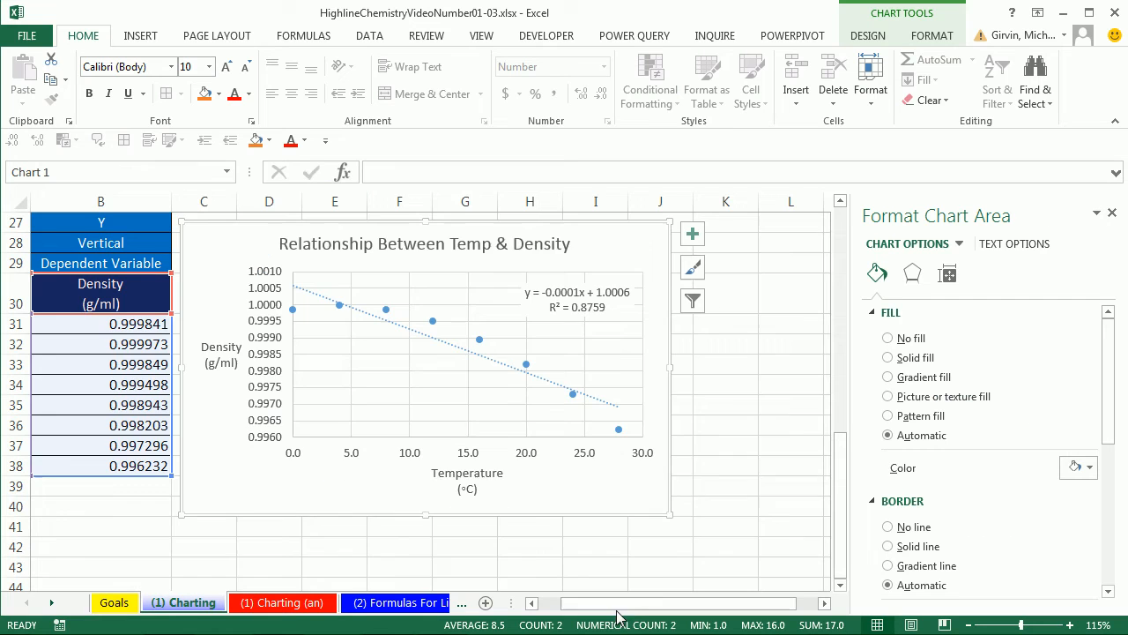
pyautogui.moveTo(617, 613); pyautogui.dragTo(592, 609)
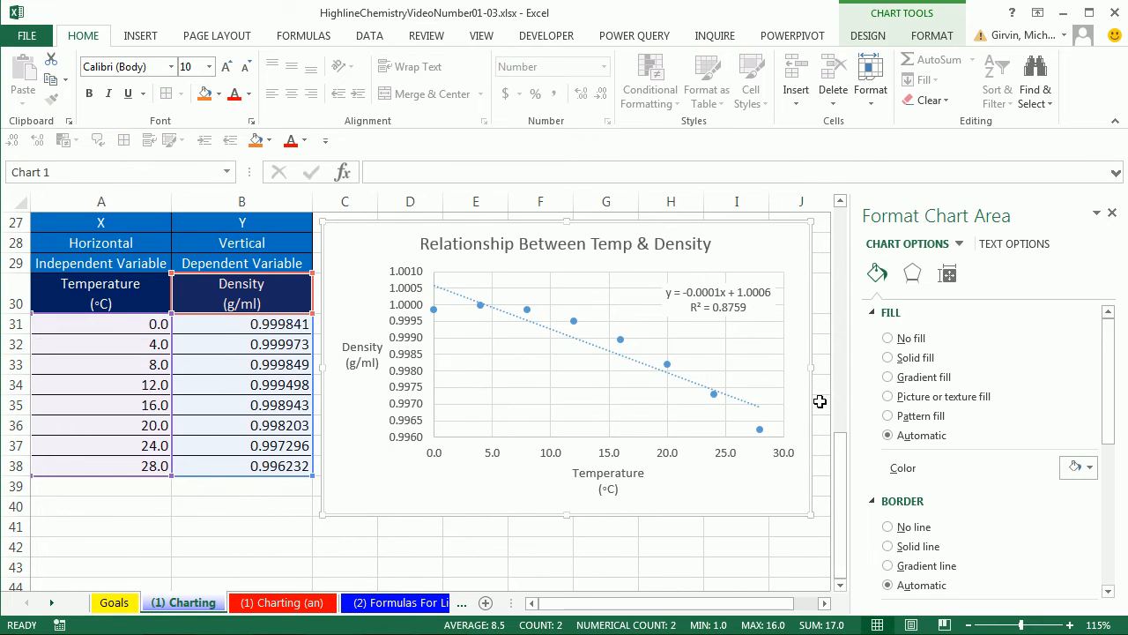
pyautogui.click(1112, 213)
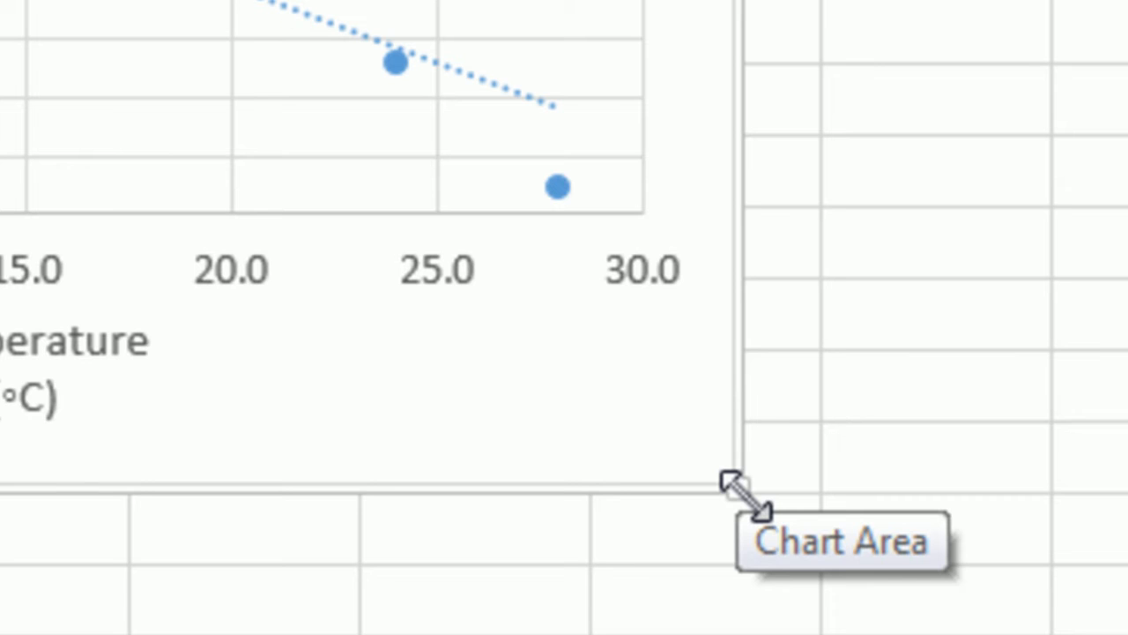
pyautogui.moveTo(734, 486); pyautogui.dragTo(599, 328)
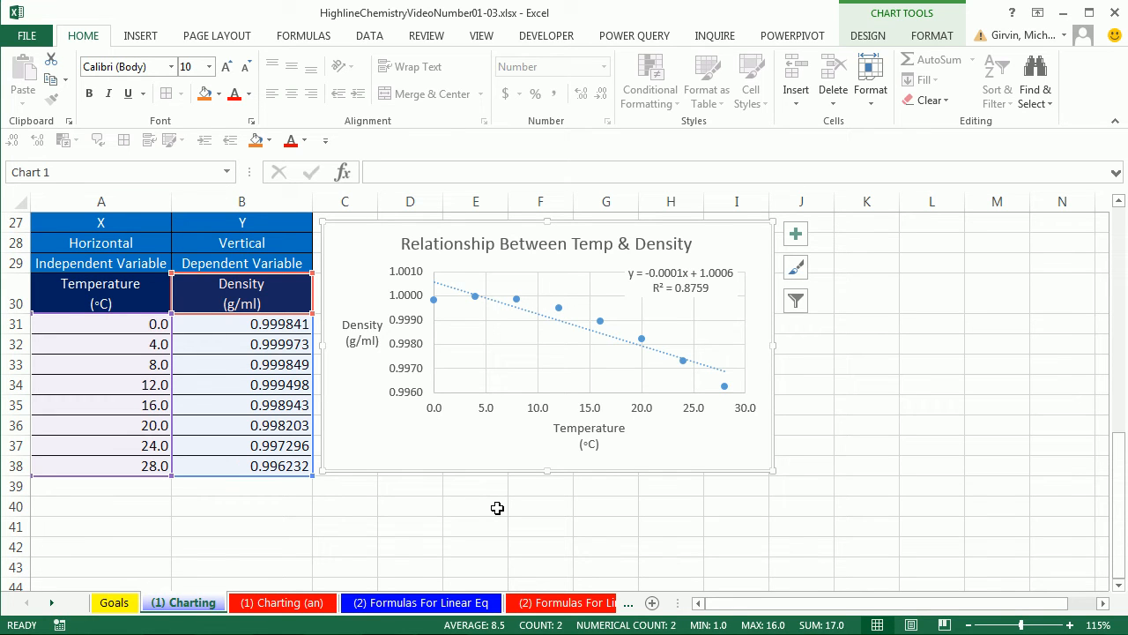
pyautogui.click(412, 504)
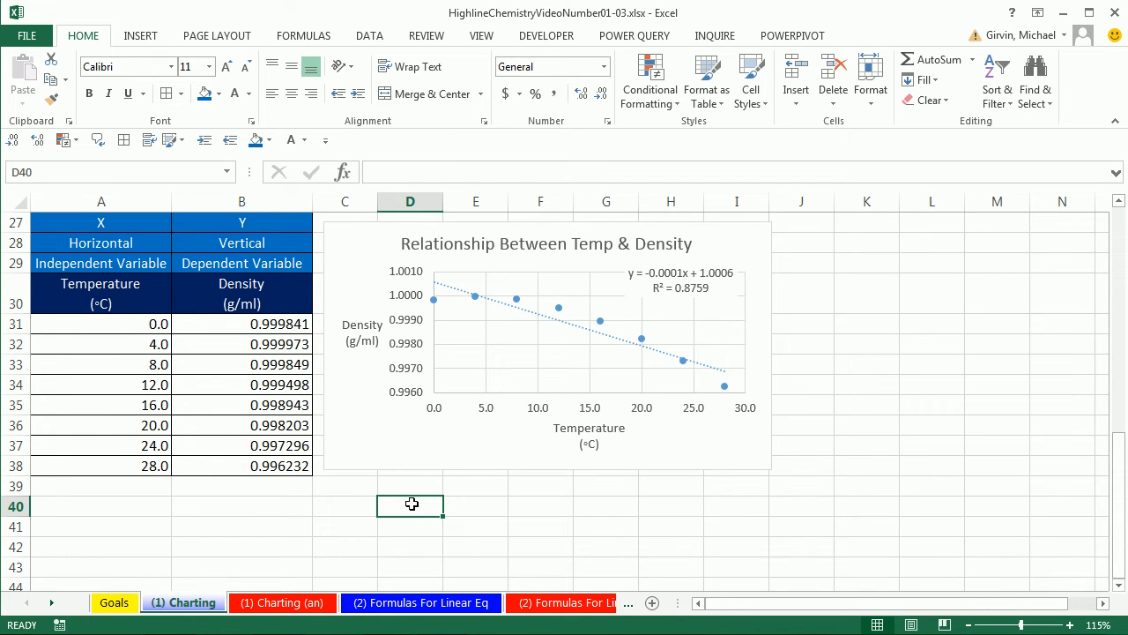
# - Examine the print preview of the Charting sheet for how the table and chart fit the page, then return to the worksheet
pyautogui.click(43, 36)
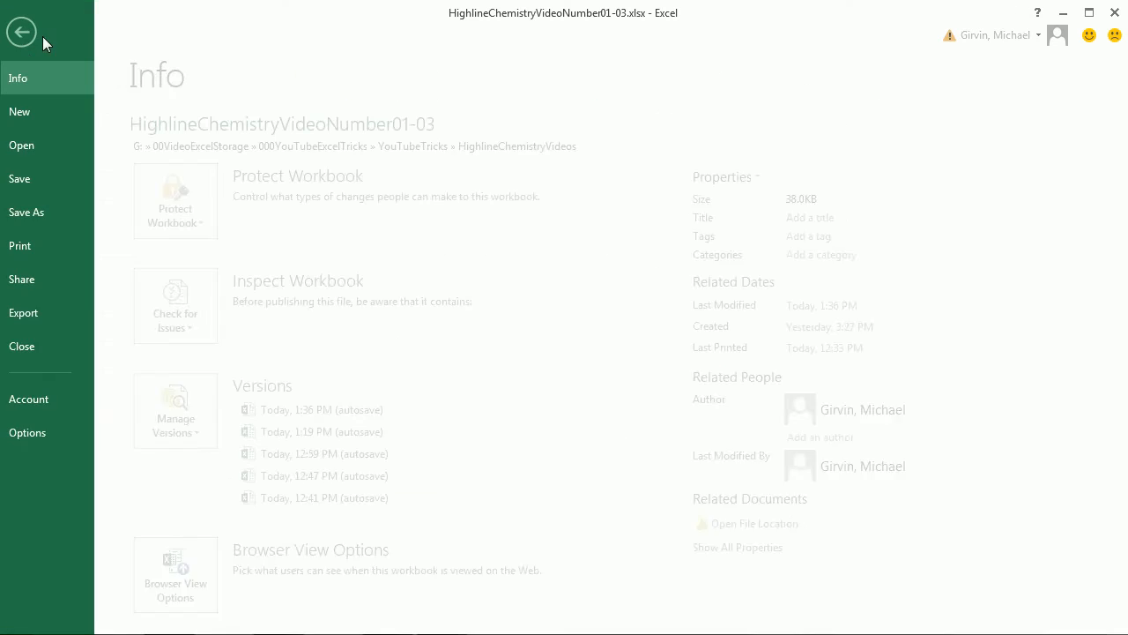
pyautogui.press('Escape')
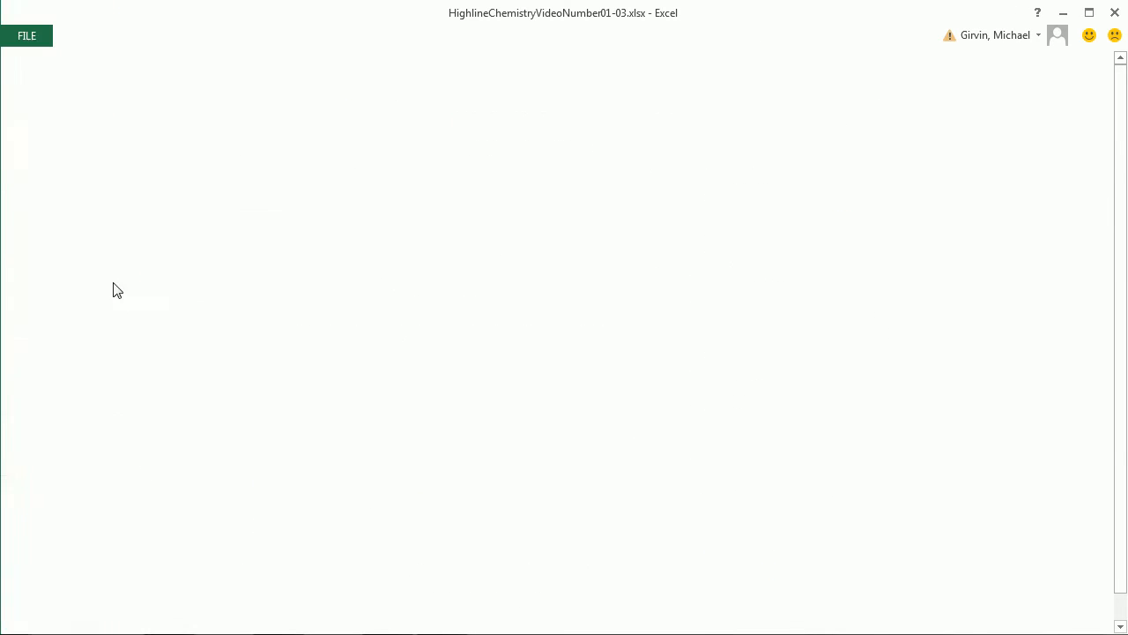
pyautogui.hotkey('ctrl', 'p')
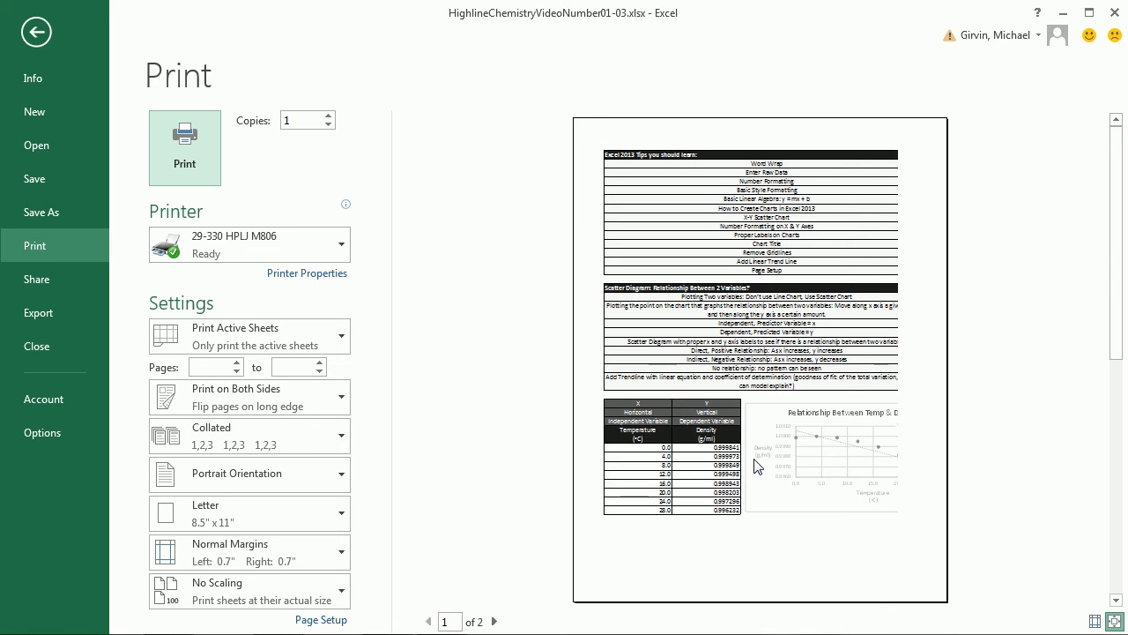
pyautogui.press('Escape')
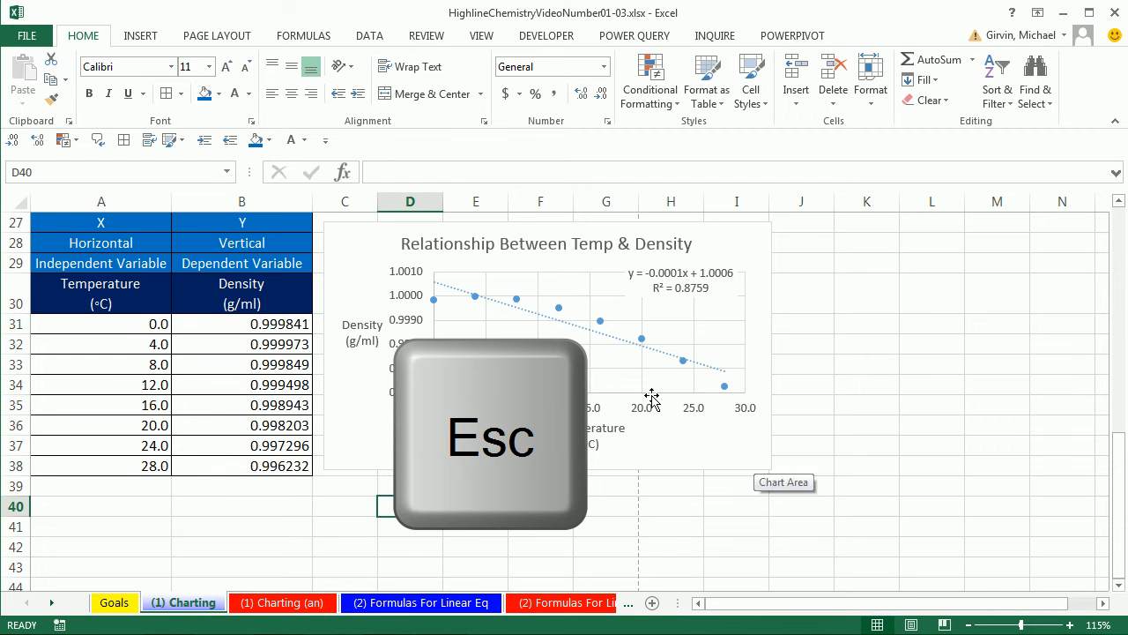
# - In the page setup, switch the orientation to landscape and center the content horizontally on the page
pyautogui.click(225, 35)
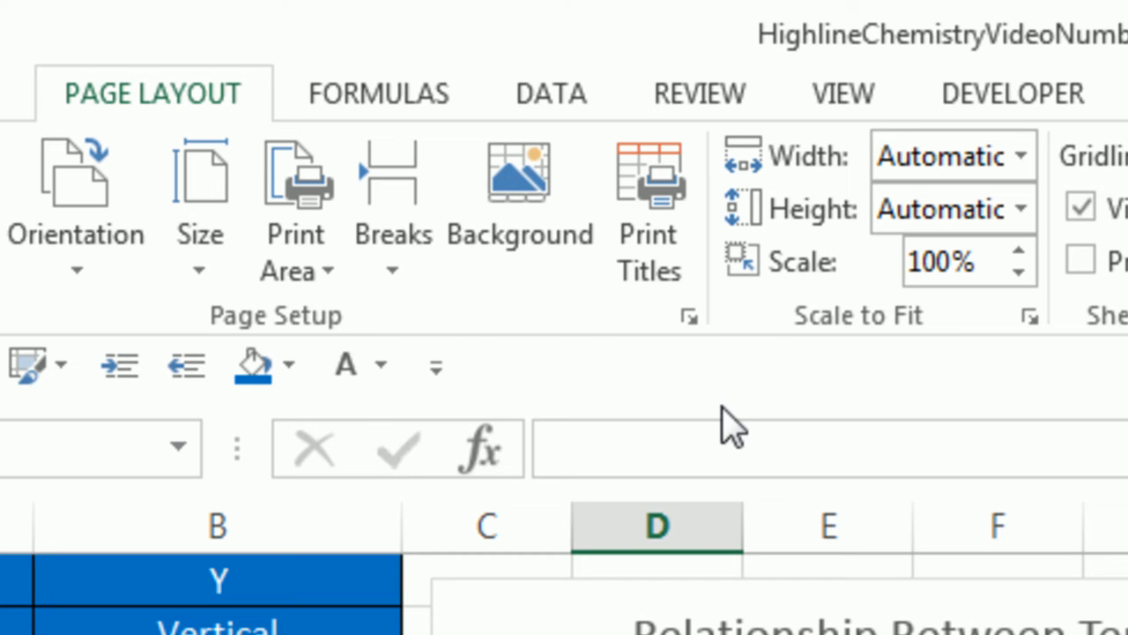
pyautogui.click(688, 319)
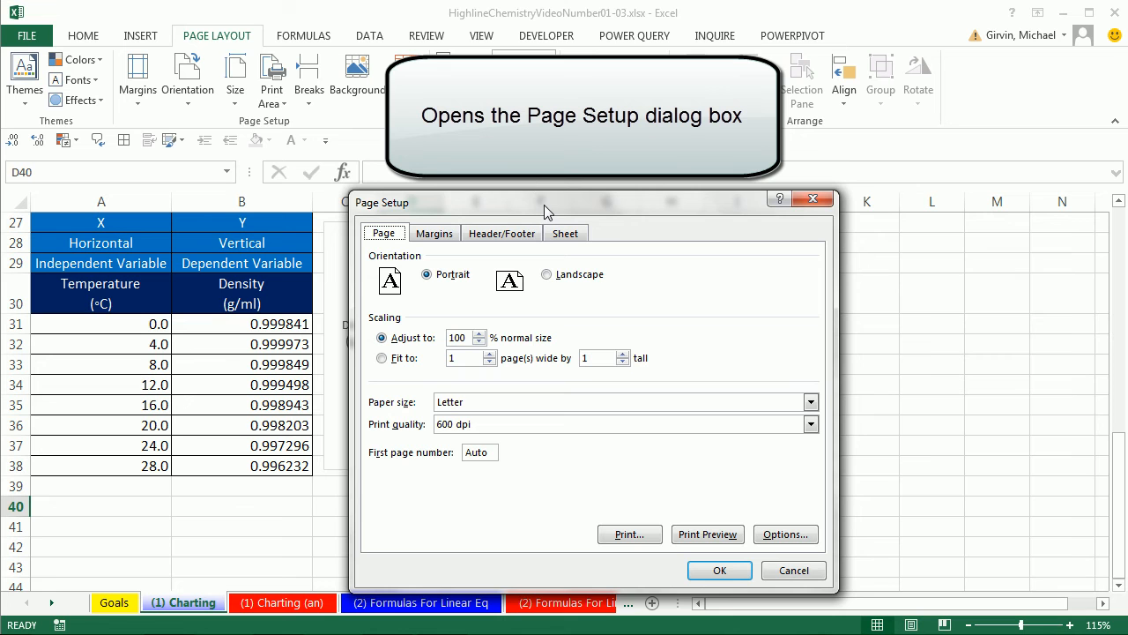
pyautogui.moveTo(543, 205); pyautogui.dragTo(789, 155)
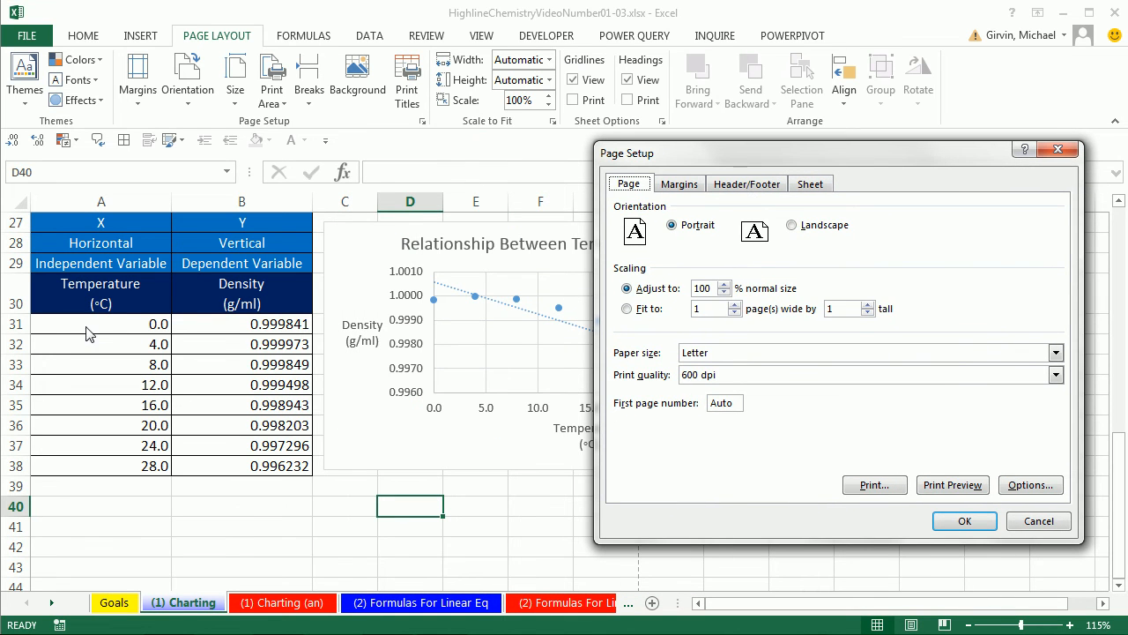
pyautogui.click(791, 225)
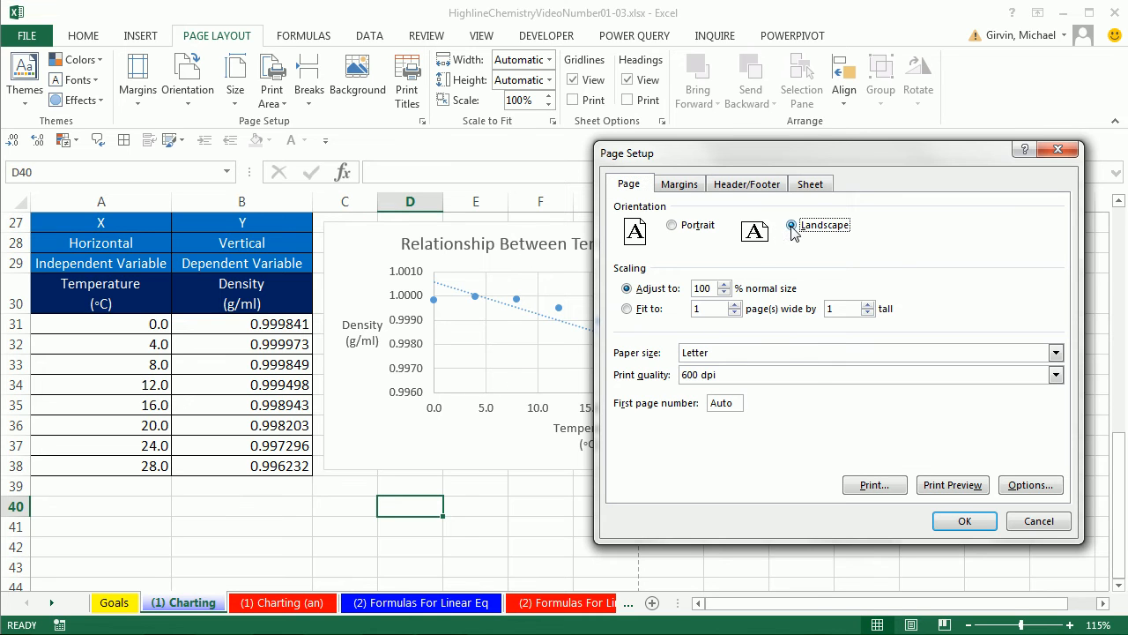
pyautogui.click(681, 186)
pyautogui.click(628, 428)
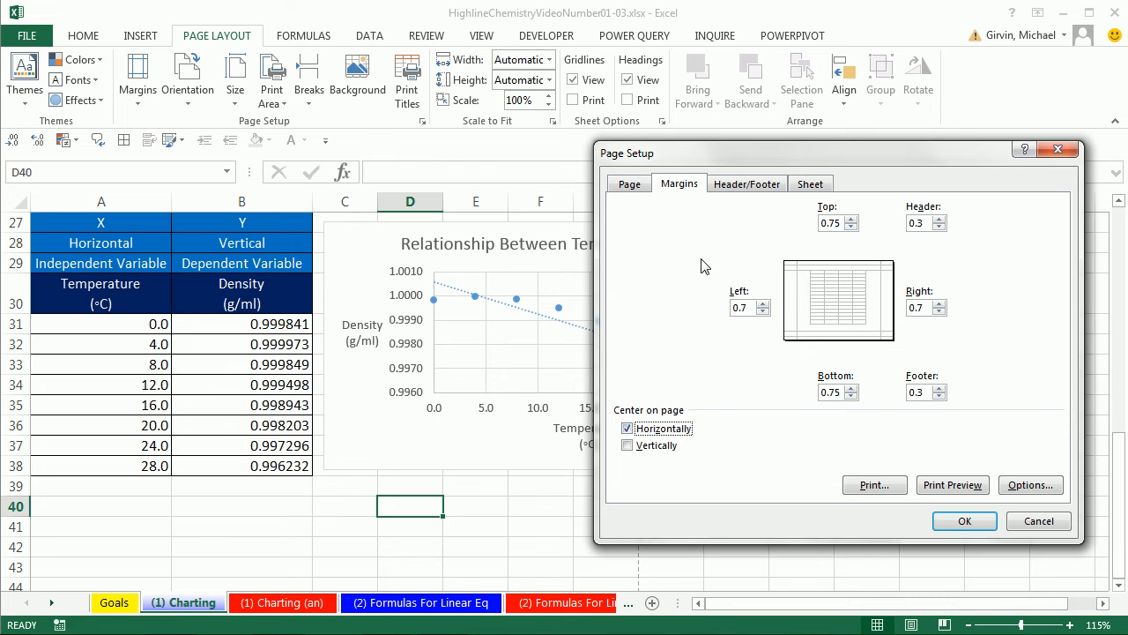
# - Set the page footer to the built-in "Page 1 of ?" format
pyautogui.click(755, 187)
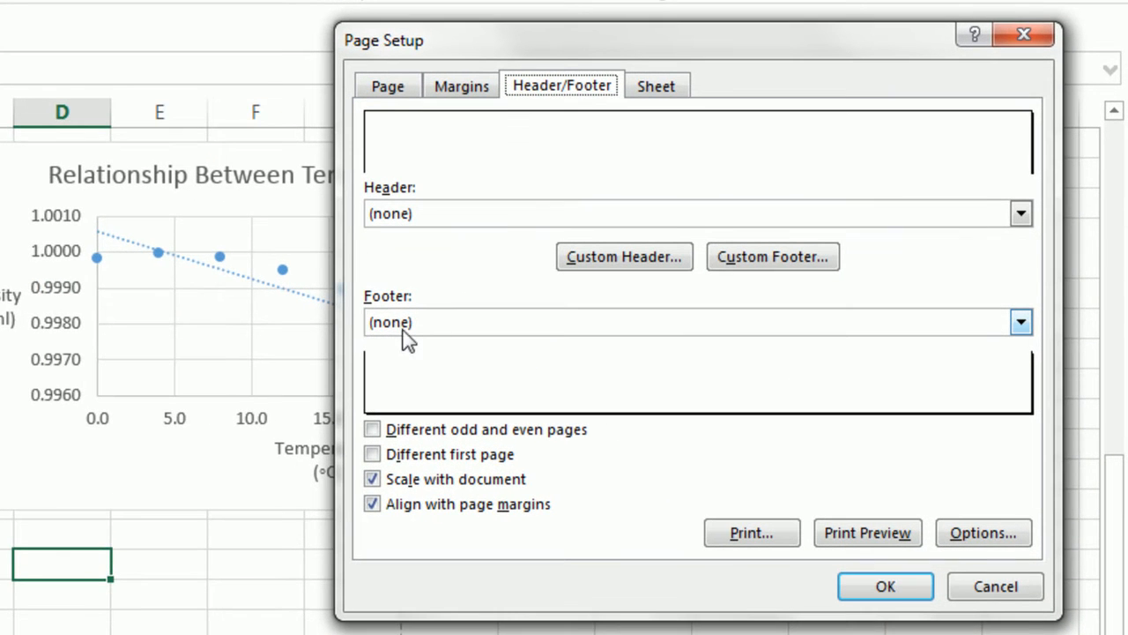
pyautogui.click(1020, 323)
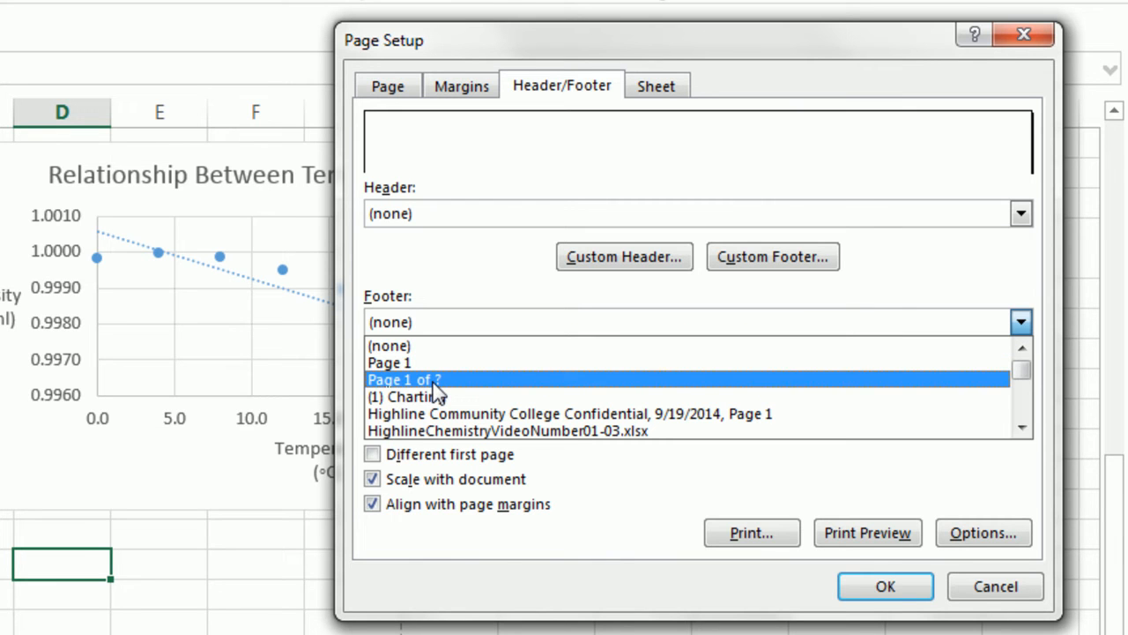
pyautogui.click(404, 379)
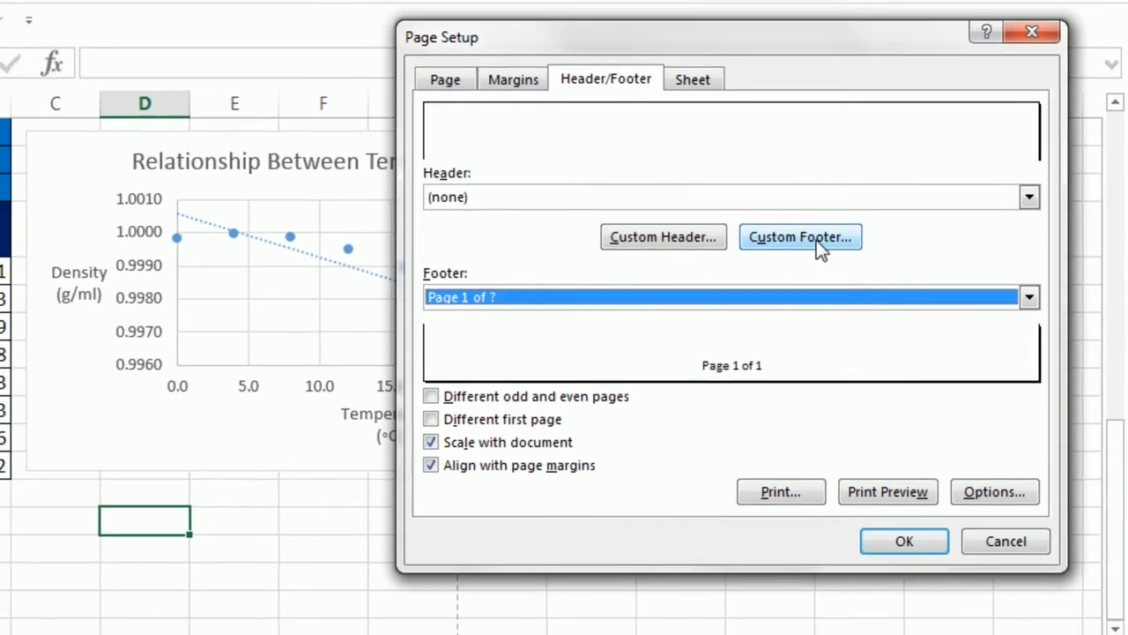
# - Customize the footer with "Your Name" in its left section and "Chemistry 161" in its right section
pyautogui.click(791, 265)
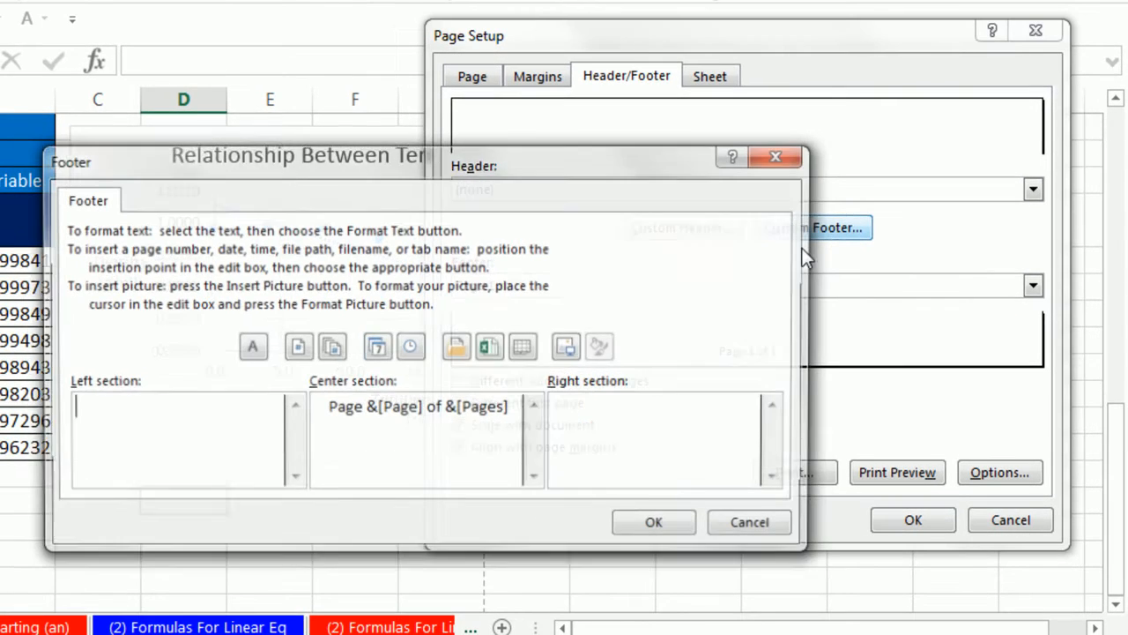
pyautogui.click(149, 451)
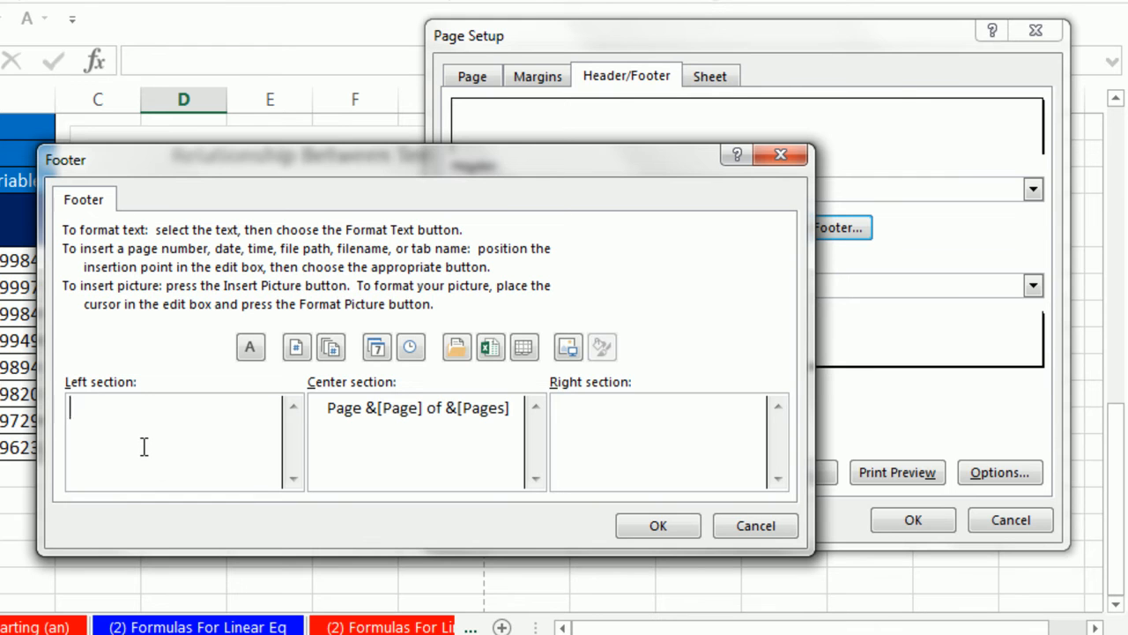
pyautogui.write('Your Name')
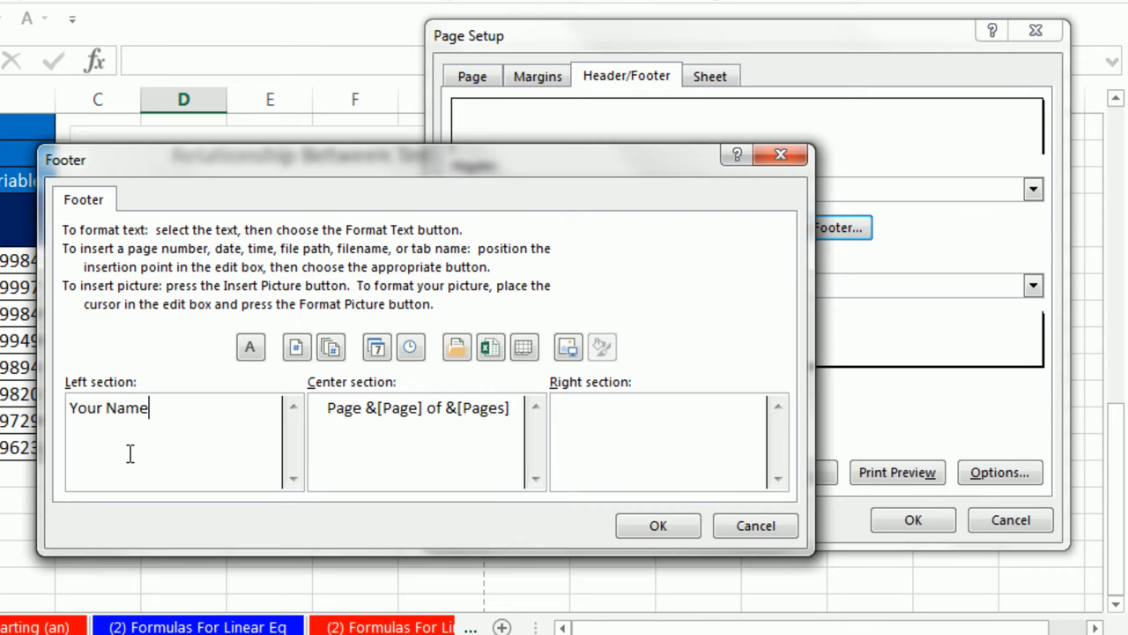
pyautogui.write('Chemistry 161')
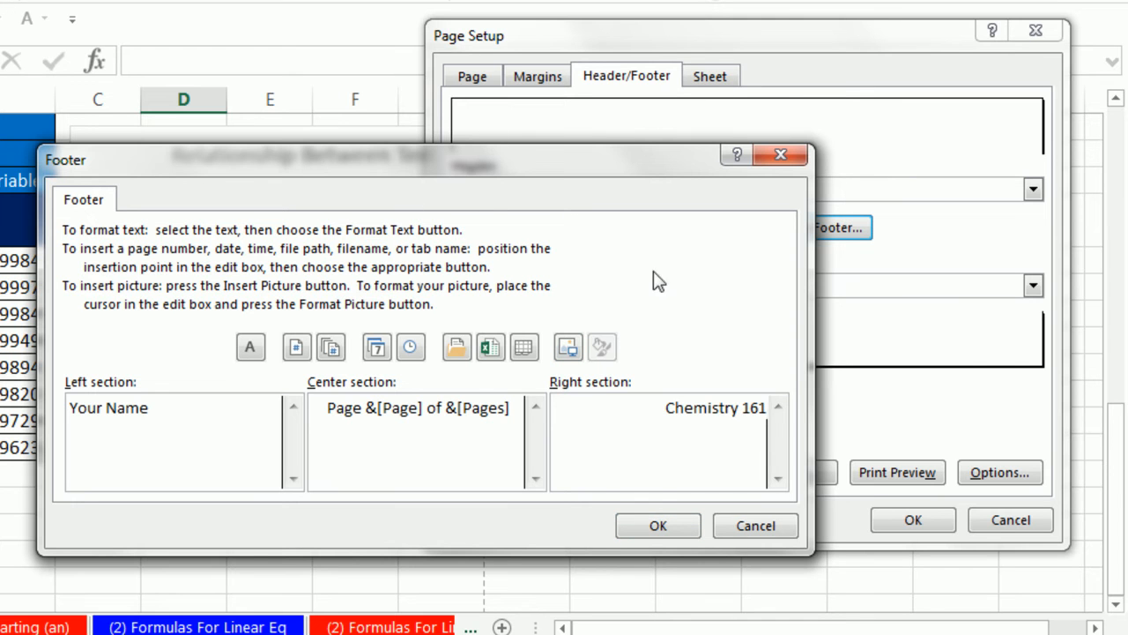
pyautogui.click(661, 525)
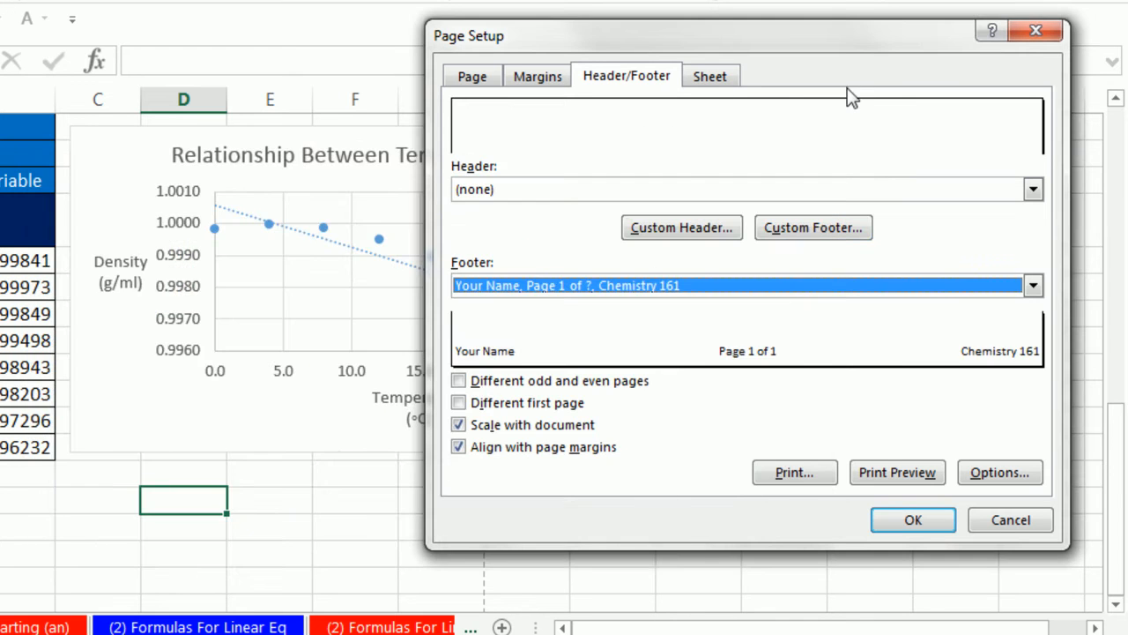
# - Set the print area to A27:I38, covering the data table and chart, and apply the page setup
pyautogui.click(711, 79)
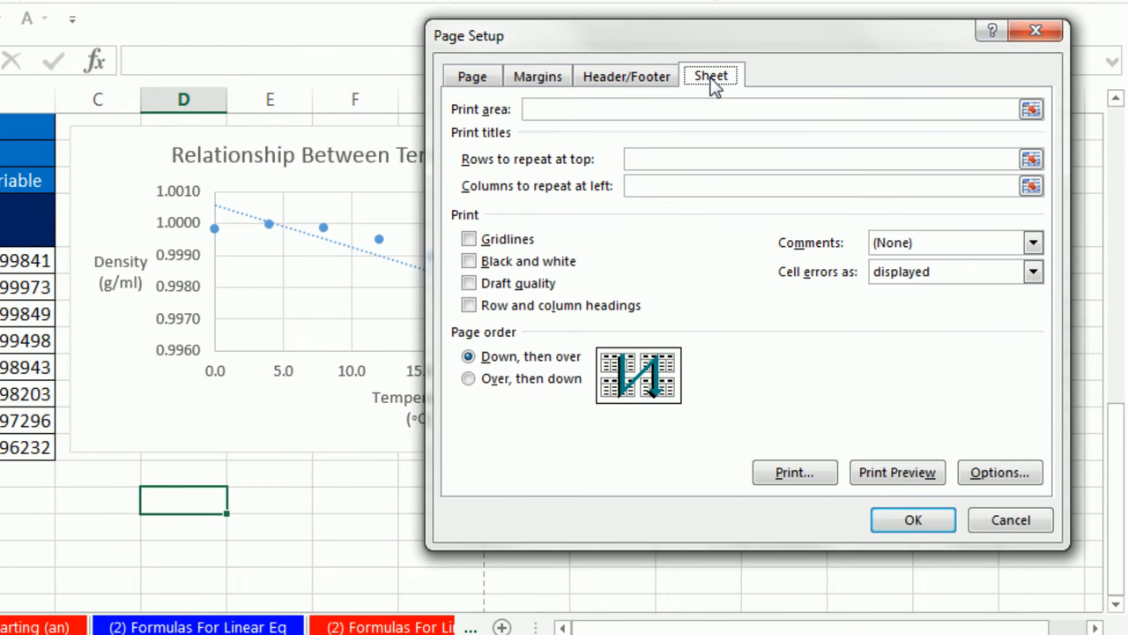
pyautogui.click(583, 111)
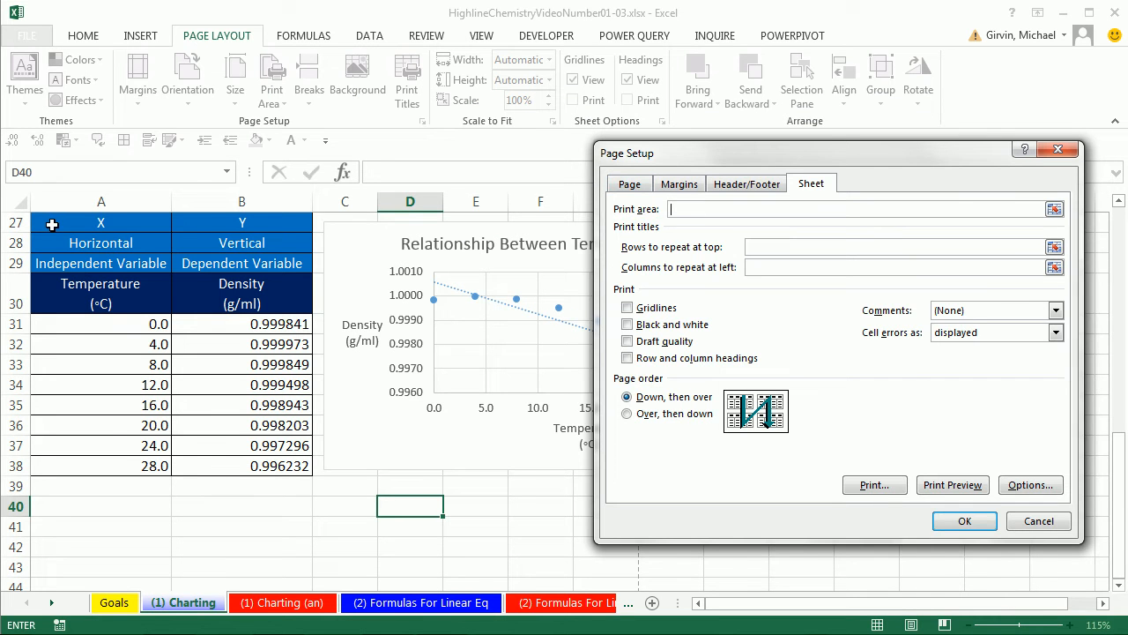
pyautogui.moveTo(52, 225); pyautogui.dragTo(752, 468)
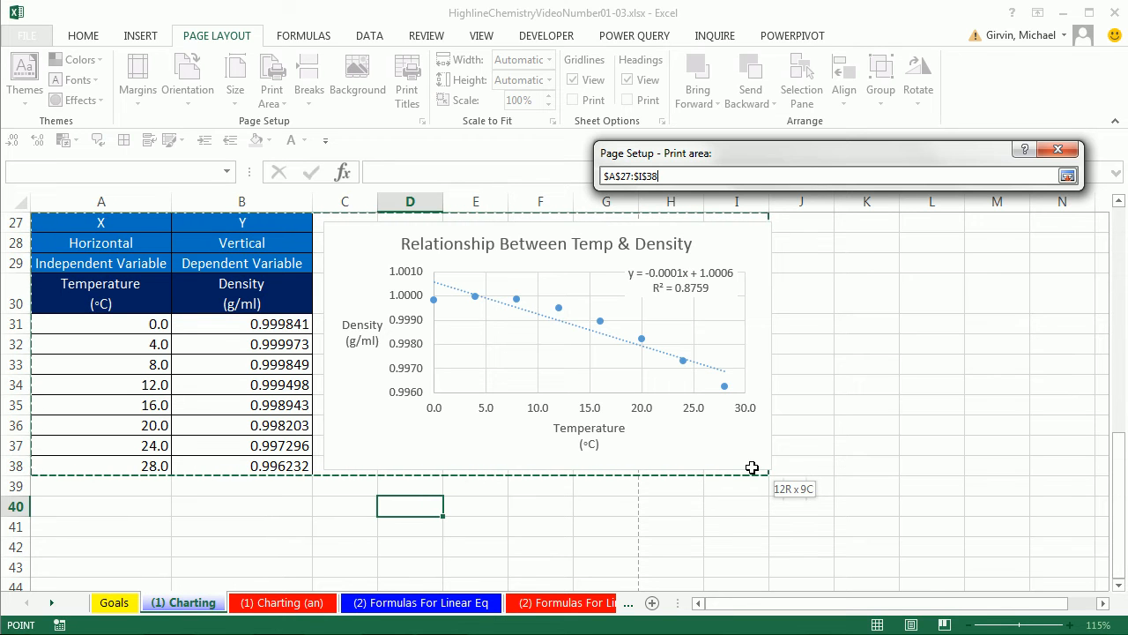
pyautogui.moveTo(752, 467); pyautogui.dragTo(754, 475)
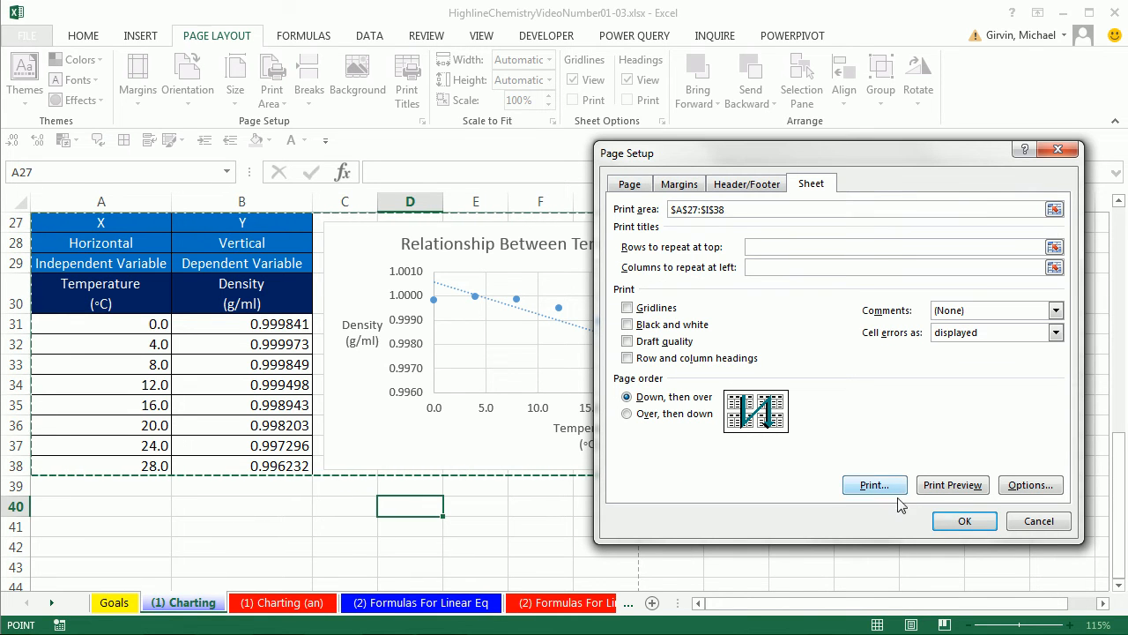
pyautogui.press('Return')
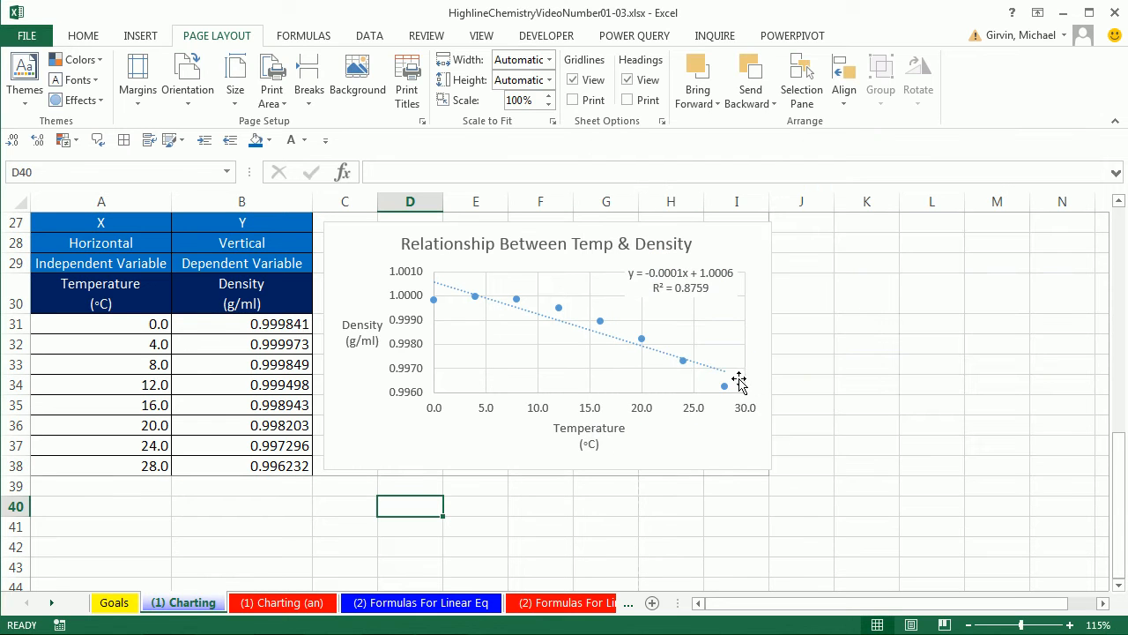
# - Shrink the chart slightly so that its edges sit inside the boundaries of the print area
pyautogui.click(752, 458)
pyautogui.moveTo(771, 469); pyautogui.dragTo(761, 464)
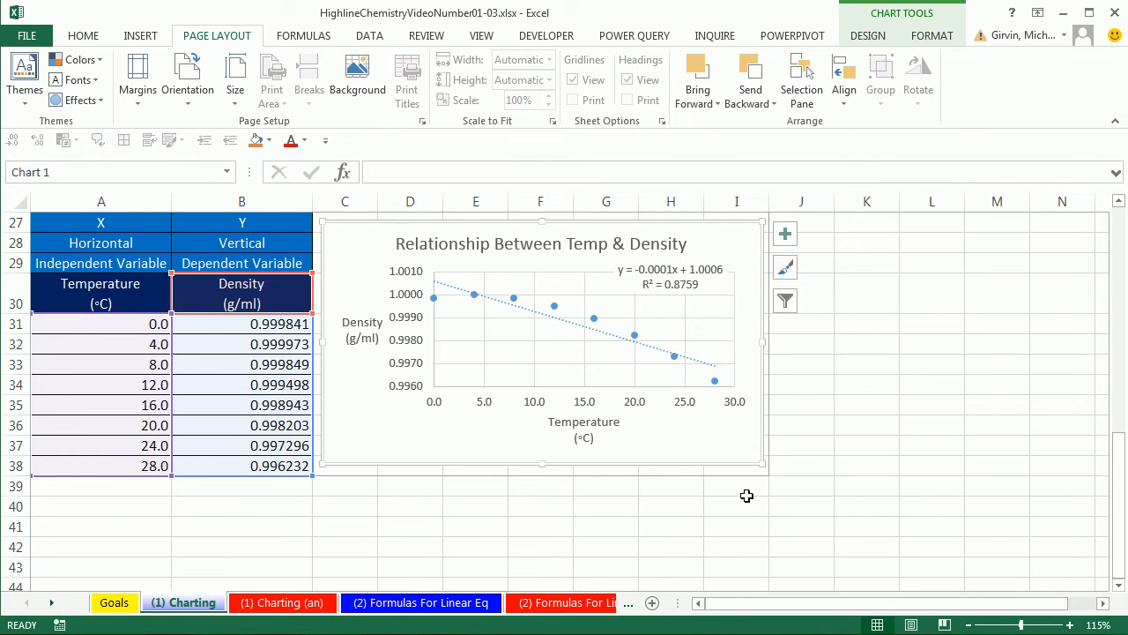
# - Preview the printout with only the chart selected, then return to the sheet and deselect the chart
pyautogui.hotkey('ctrl', 'p')
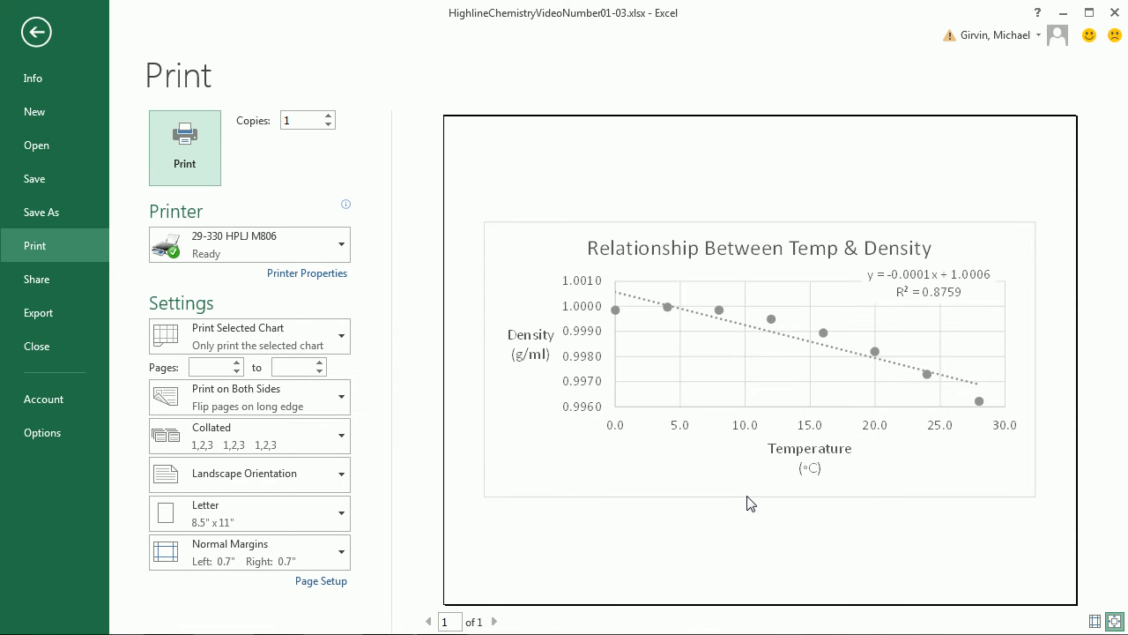
pyautogui.press('Escape')
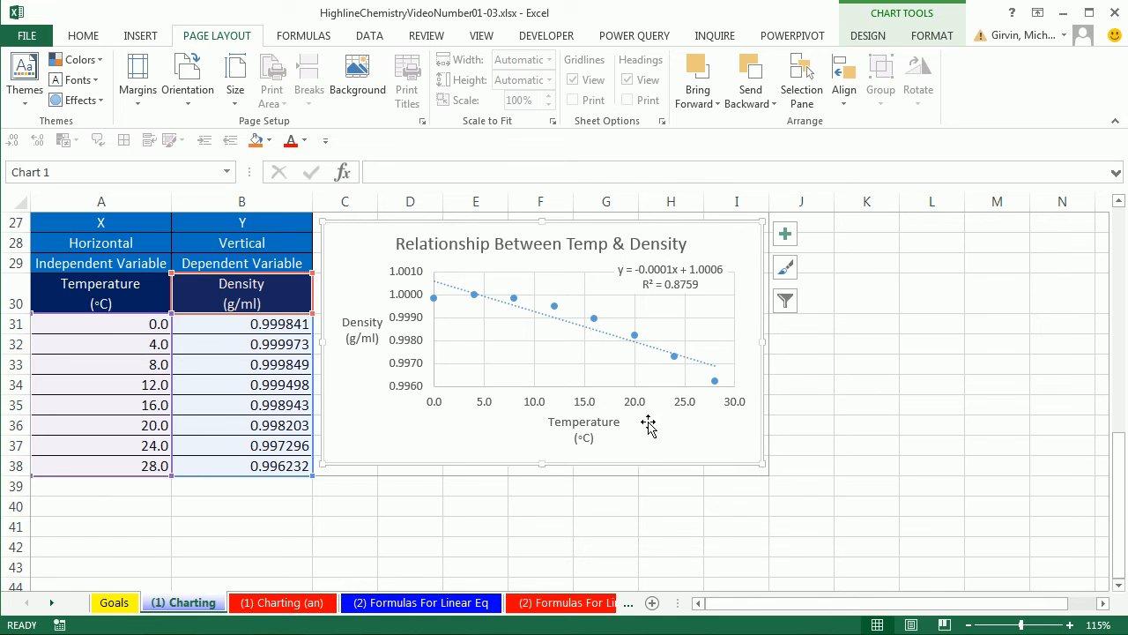
pyautogui.click(533, 503)
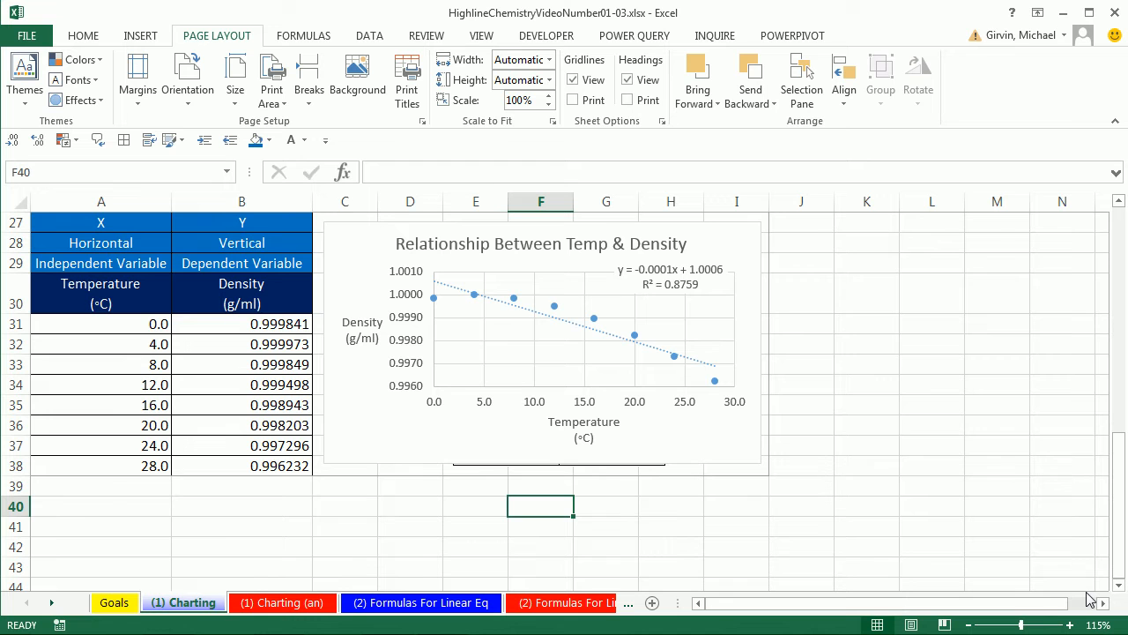
# - Scale the Charting sheet's printout to 115% of normal size, check the print preview and return to the worksheet
pyautogui.hotkey('ctrl', 'p')
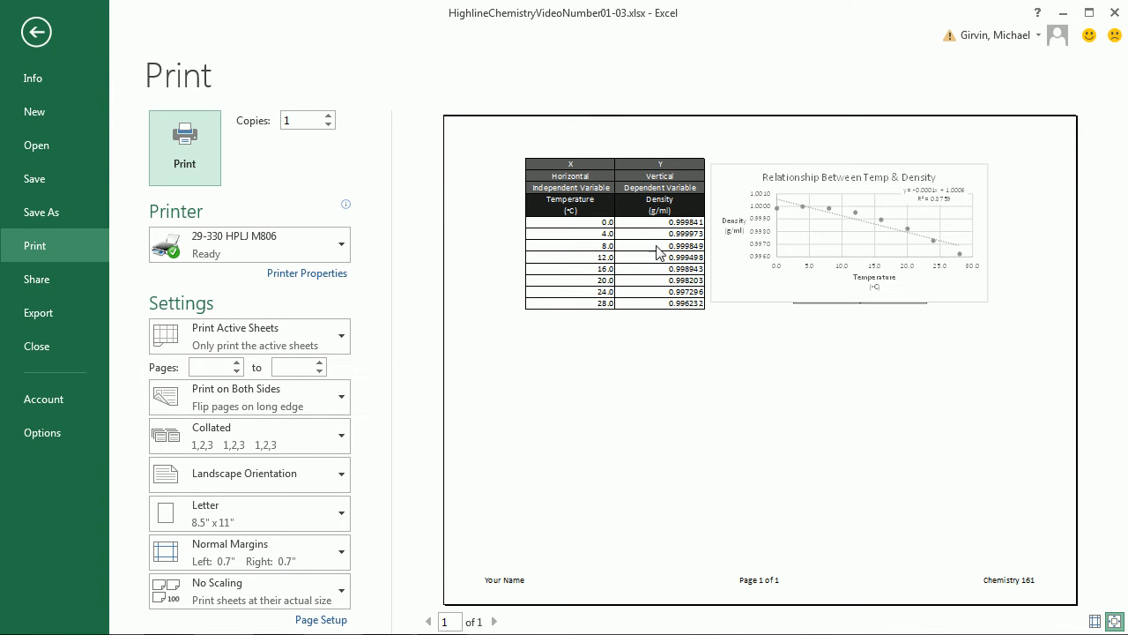
pyautogui.click(319, 620)
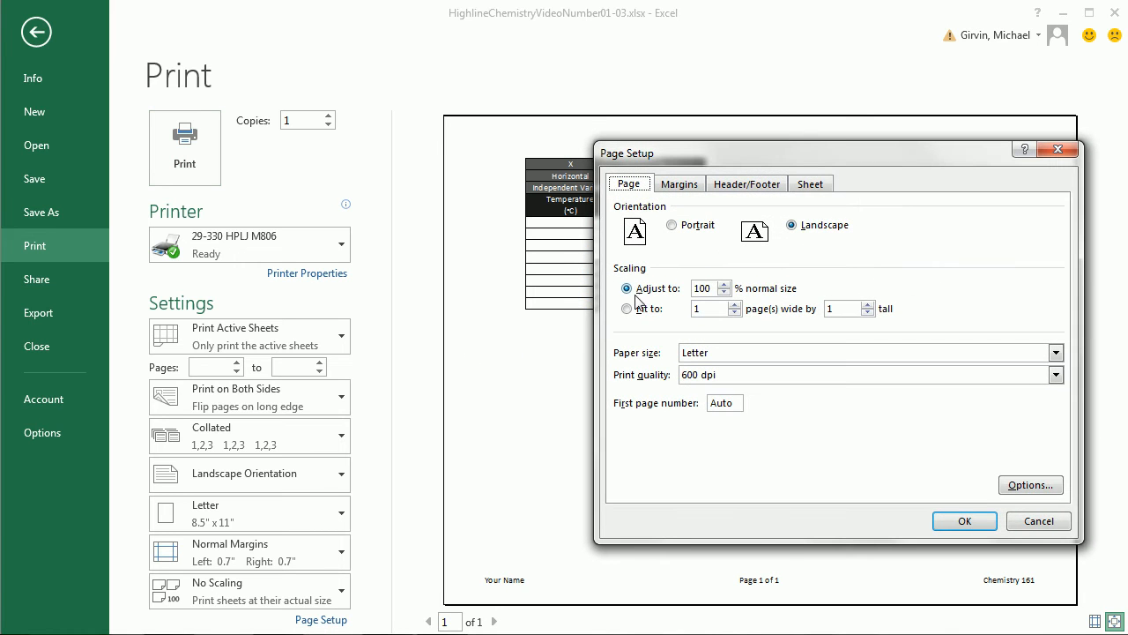
pyautogui.click(728, 287)
pyautogui.click(724, 286)
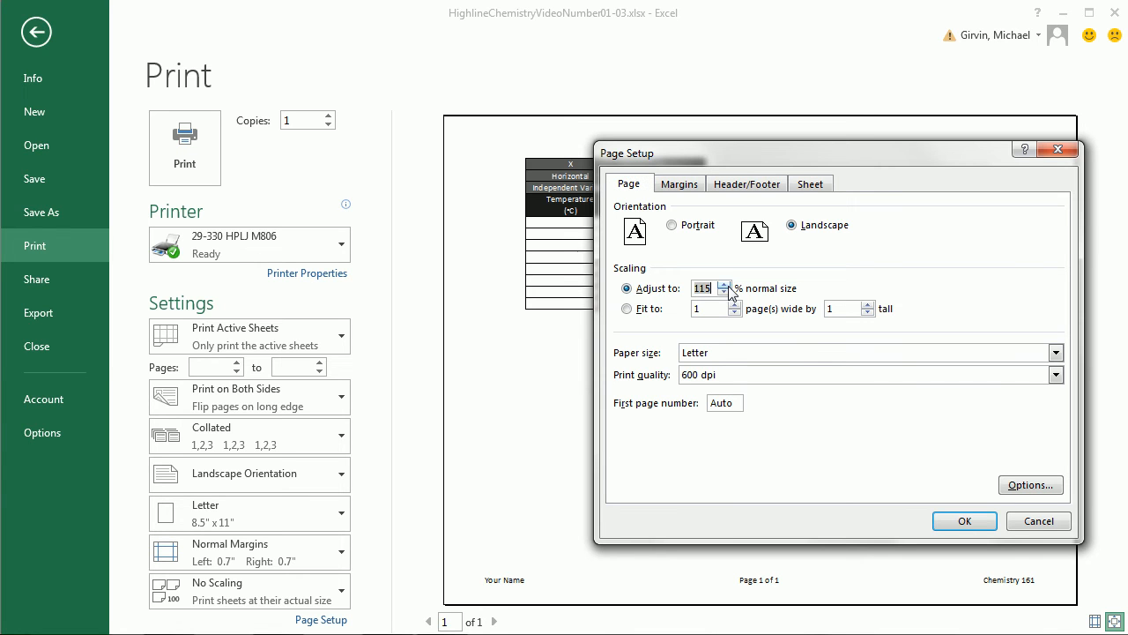
pyautogui.click(966, 521)
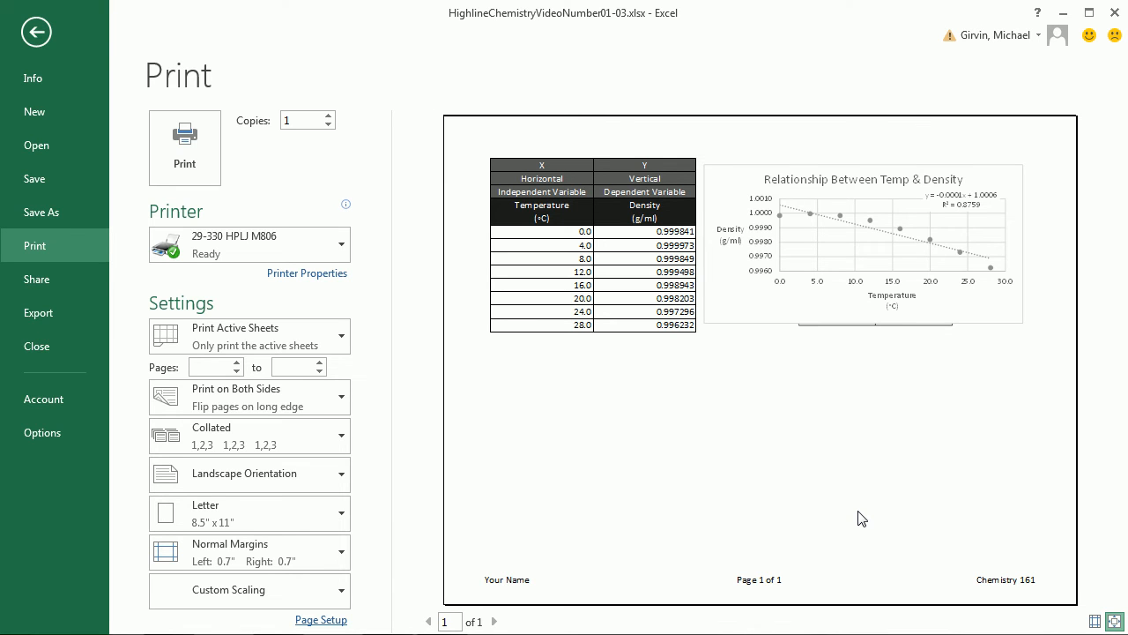
pyautogui.press('Escape')
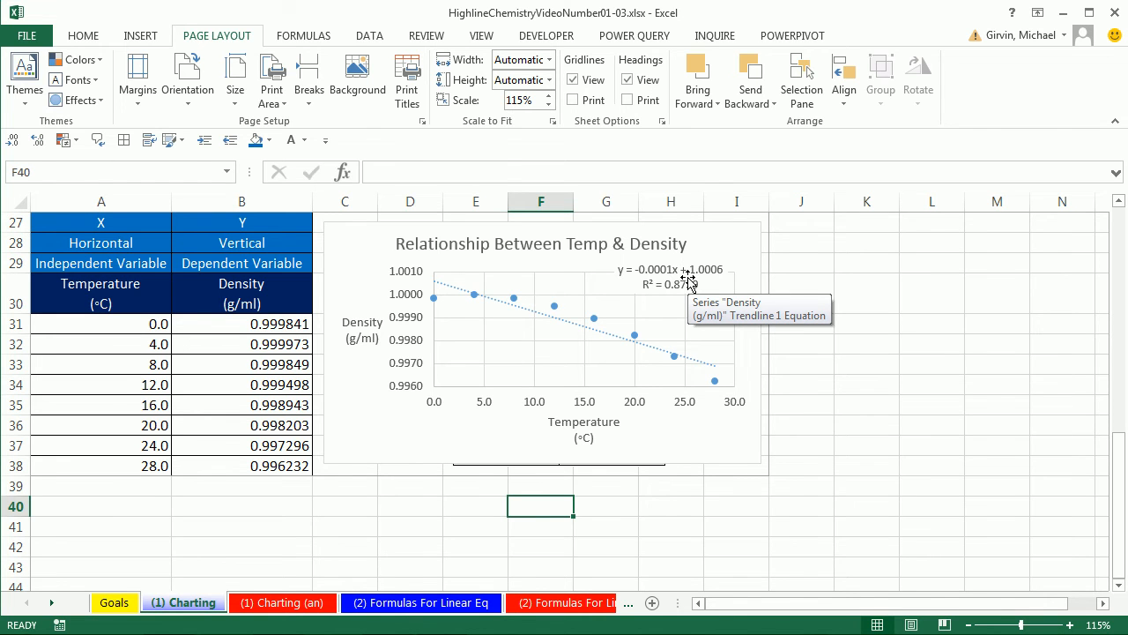
# - Collapse the ribbon and switch to the (2) Formulas For Linear Eq sheet
pyautogui.hotkey('ctrl', 'F1')
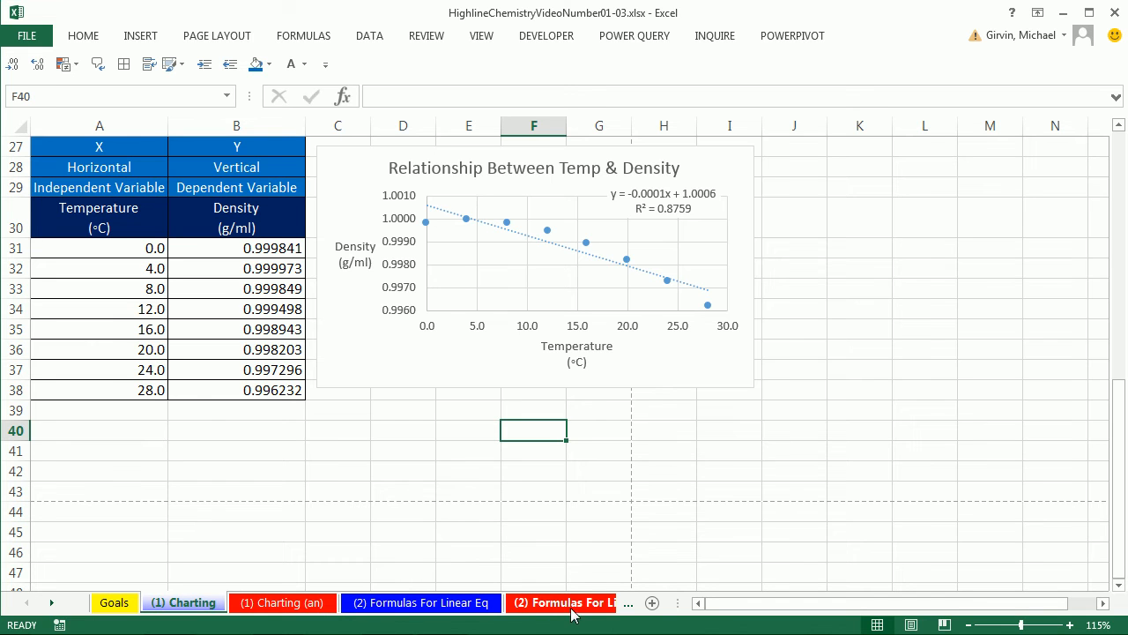
pyautogui.click(51, 604)
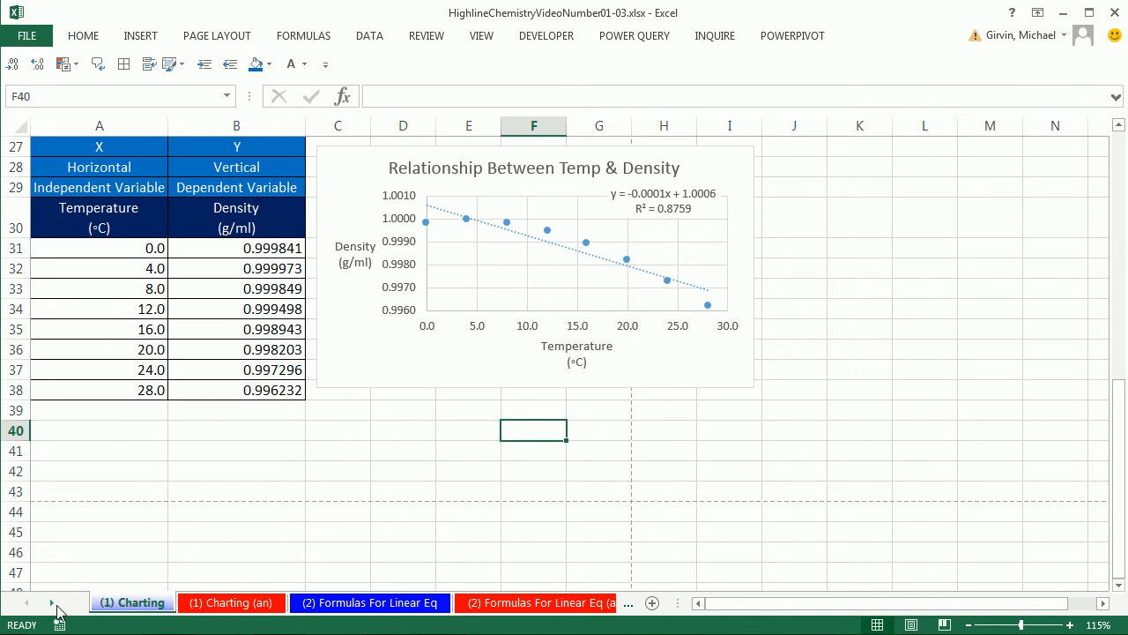
pyautogui.click(51, 604)
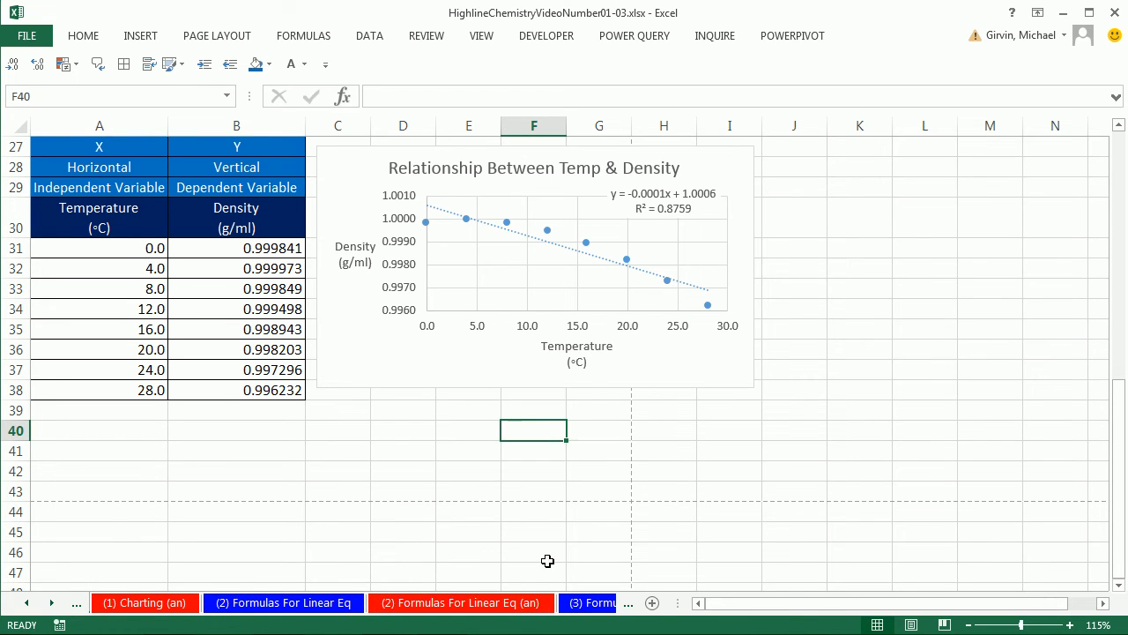
pyautogui.click(302, 603)
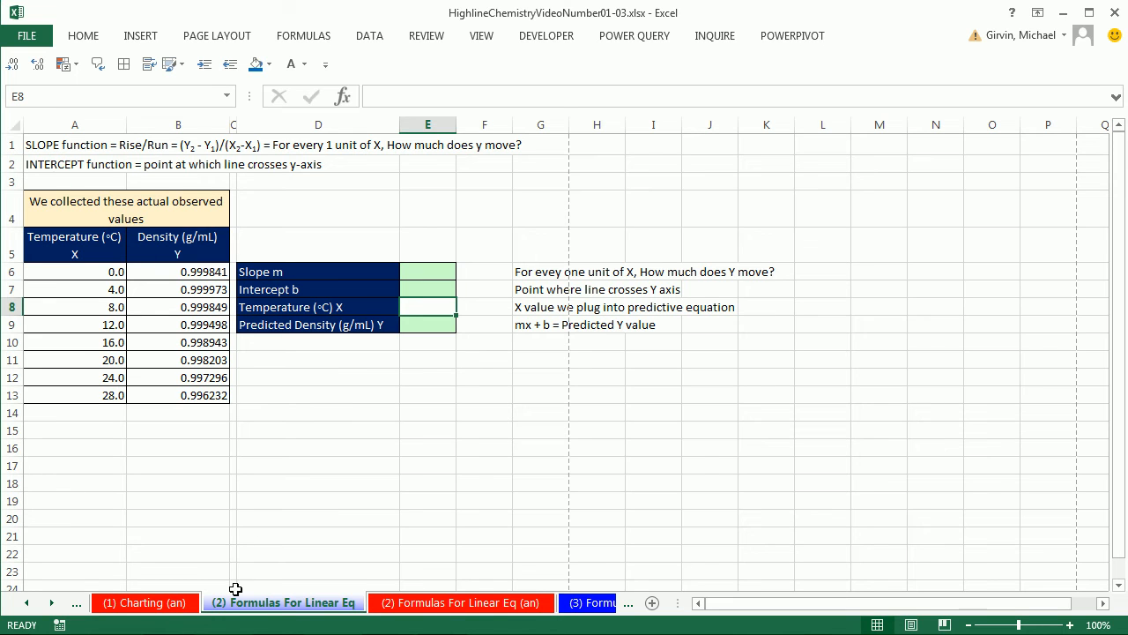
# - Review the chart's trendline equation on the (1) Charting sheet and return to the (2) Formulas For Linear Eq sheet
pyautogui.click(27, 603)
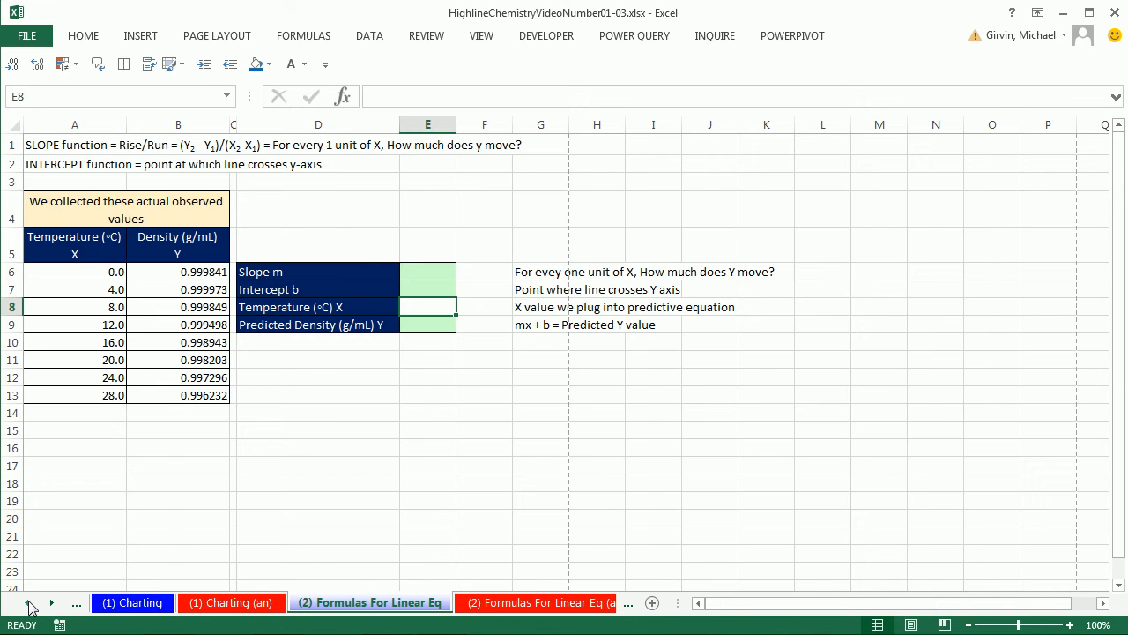
pyautogui.click(131, 603)
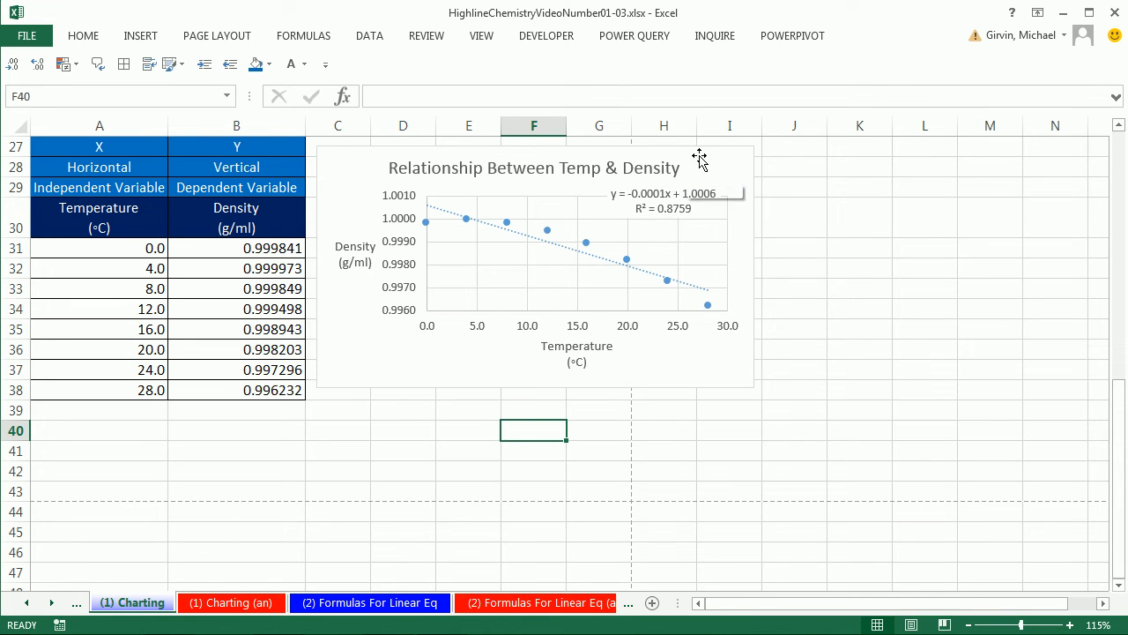
pyautogui.click(369, 602)
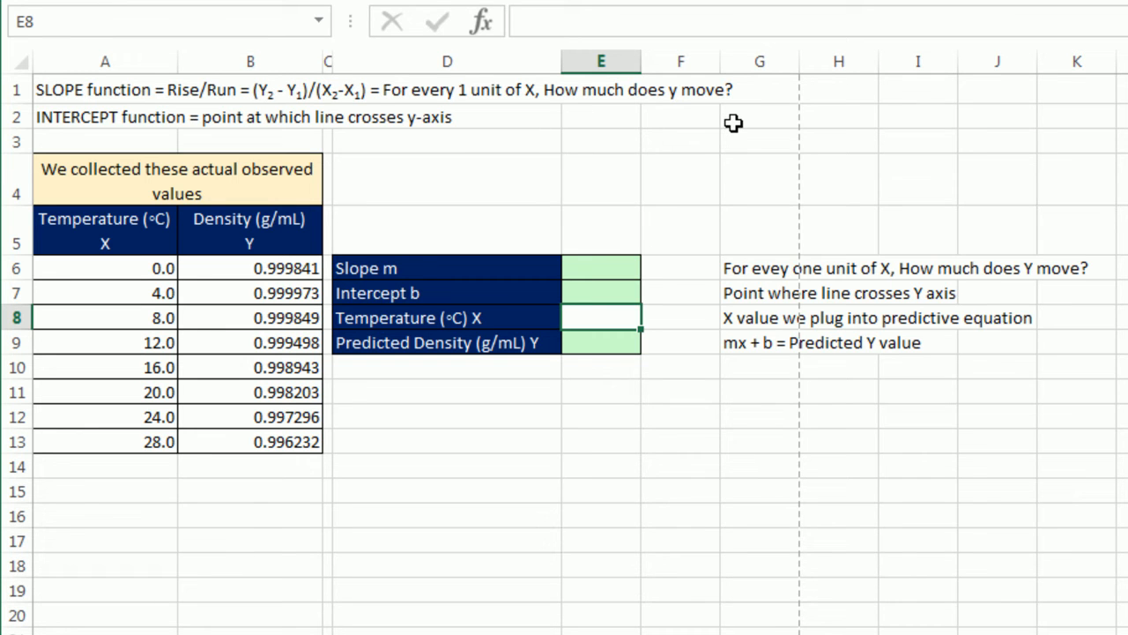
# - Begin a SLOPE formula in the Slope m cell E6 with the density values B6:B13 as the known y's
pyautogui.click(595, 268)
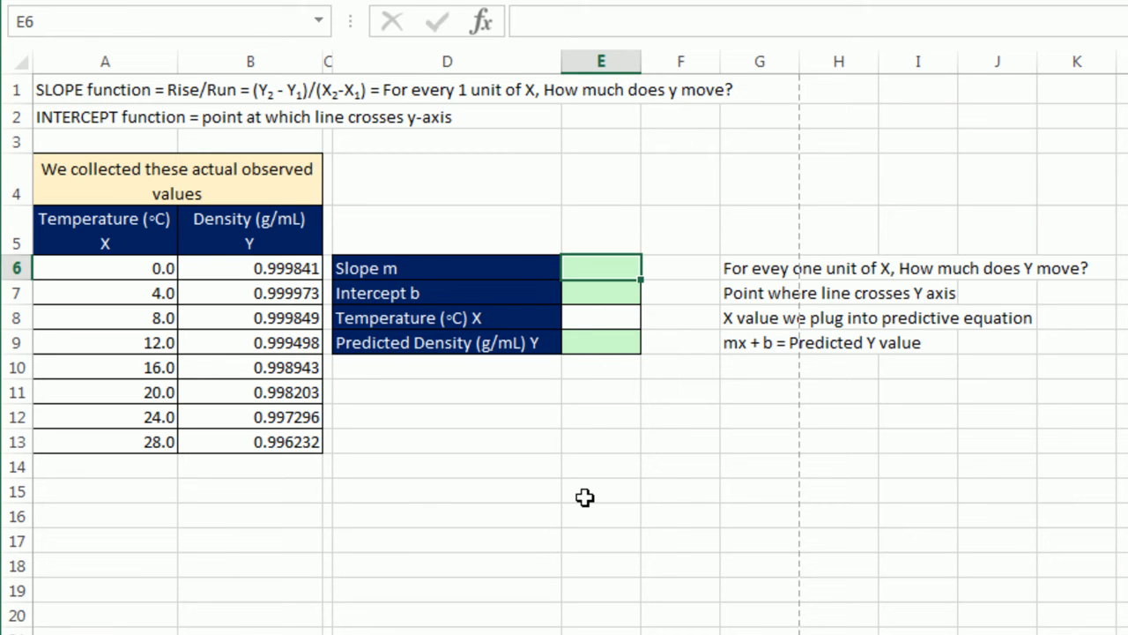
pyautogui.write('=')
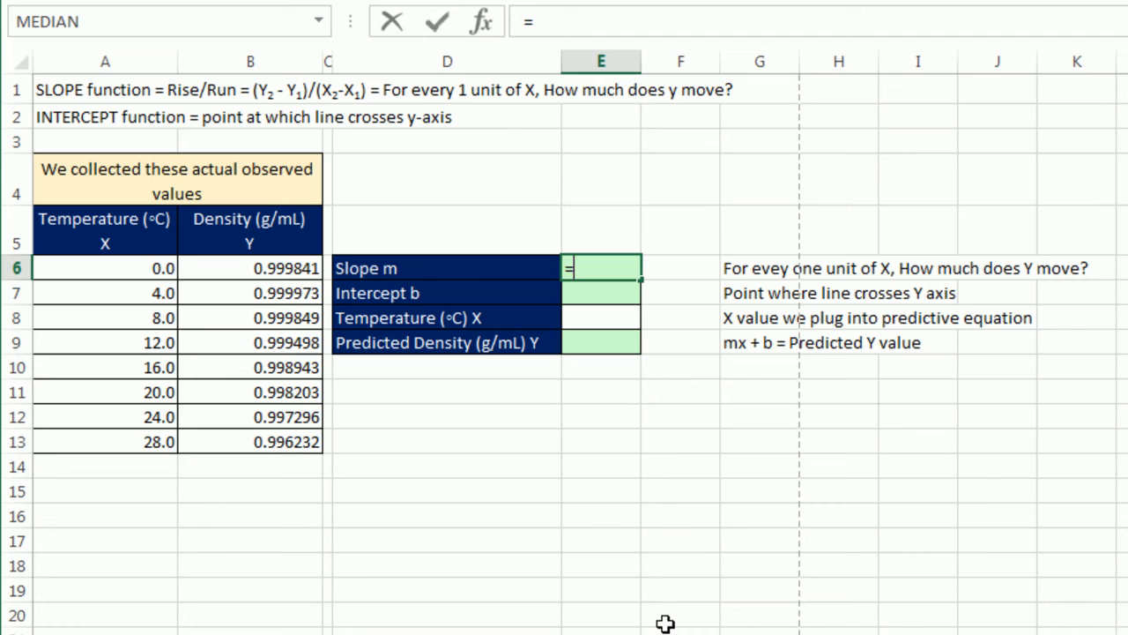
pyautogui.write('sl')
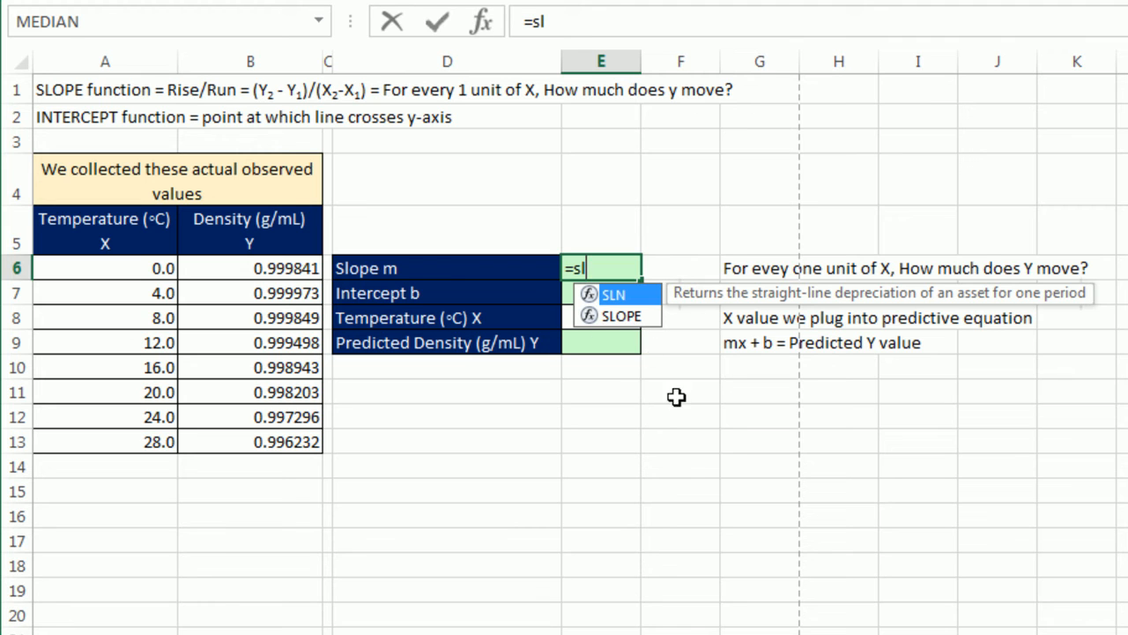
pyautogui.write('o')
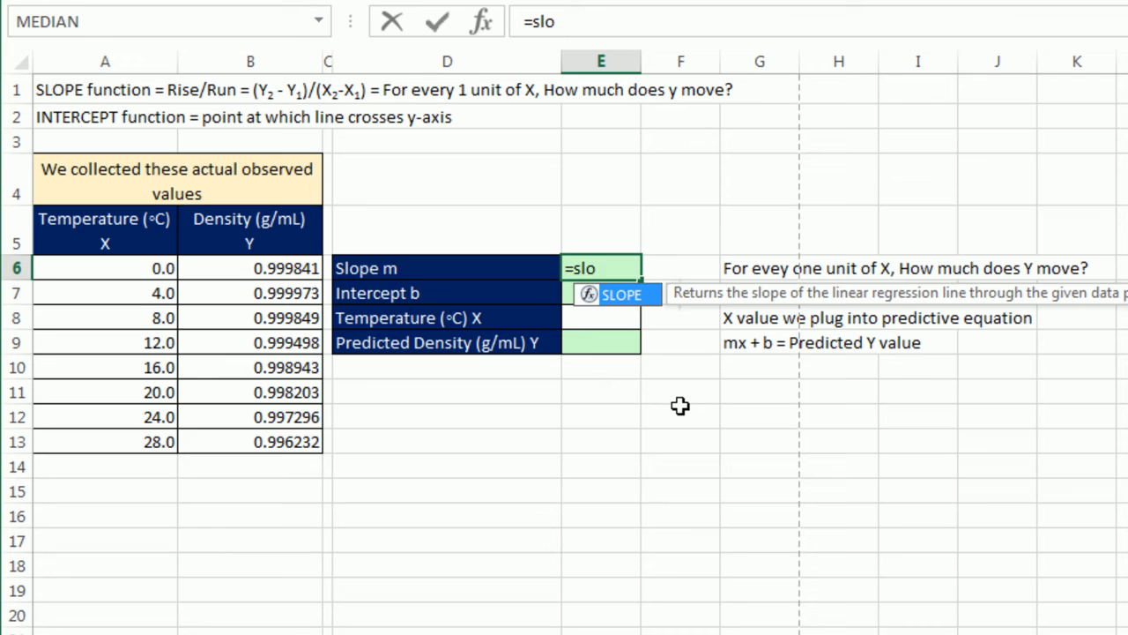
pyautogui.press('Tab')
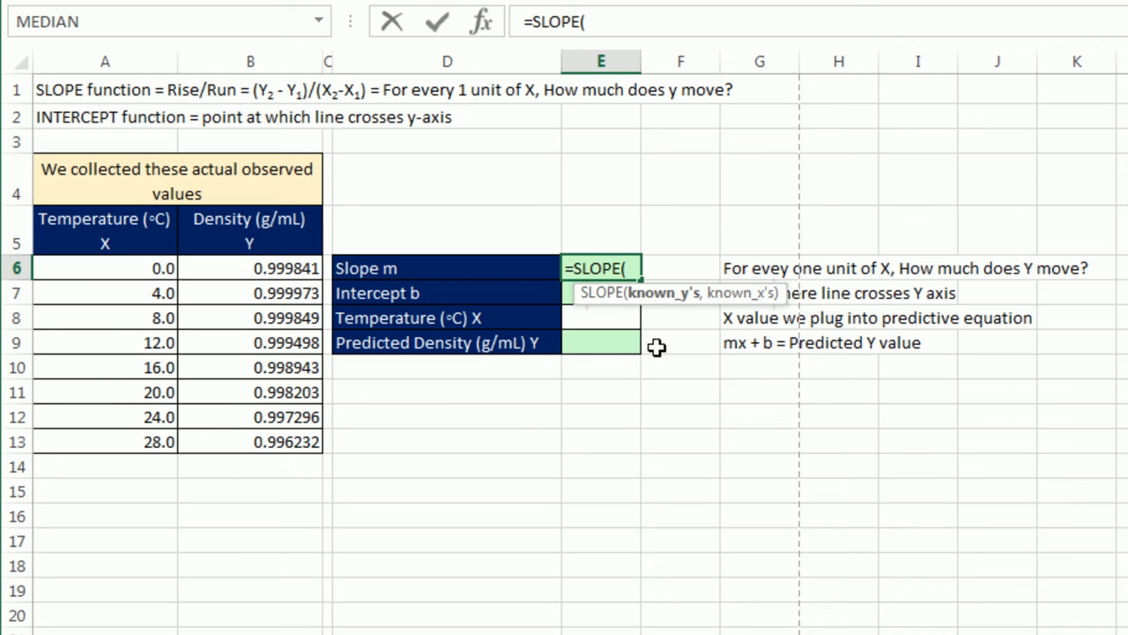
pyautogui.moveTo(269, 268); pyautogui.dragTo(259, 444)
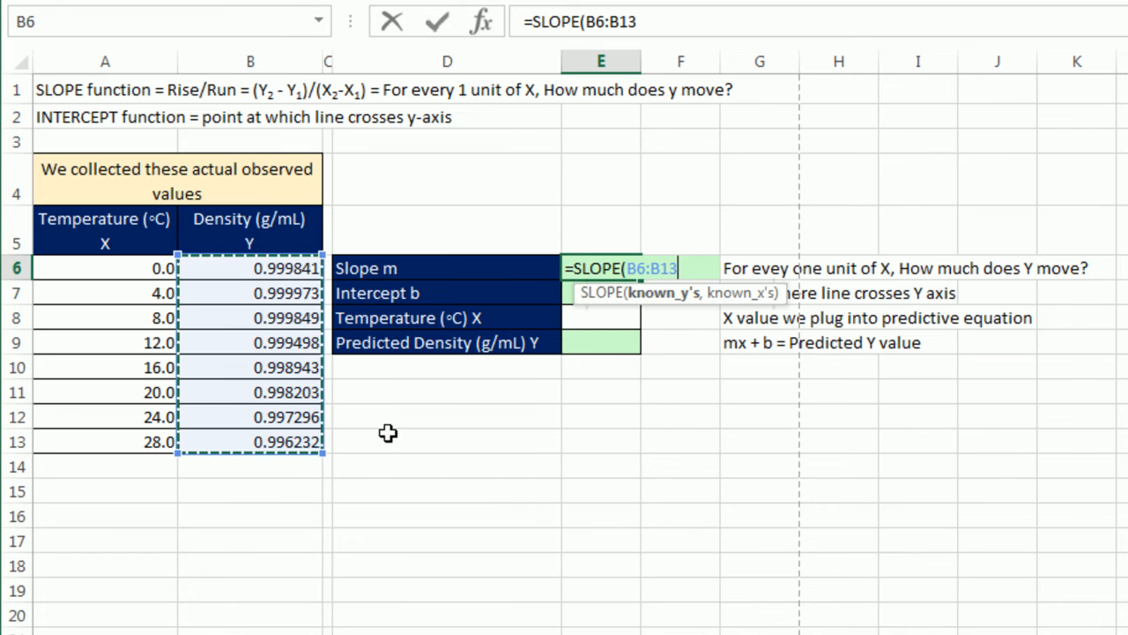
pyautogui.moveTo(420, 417); pyautogui.dragTo(527, 559)
pyautogui.moveTo(755, 167); pyautogui.dragTo(862, 254)
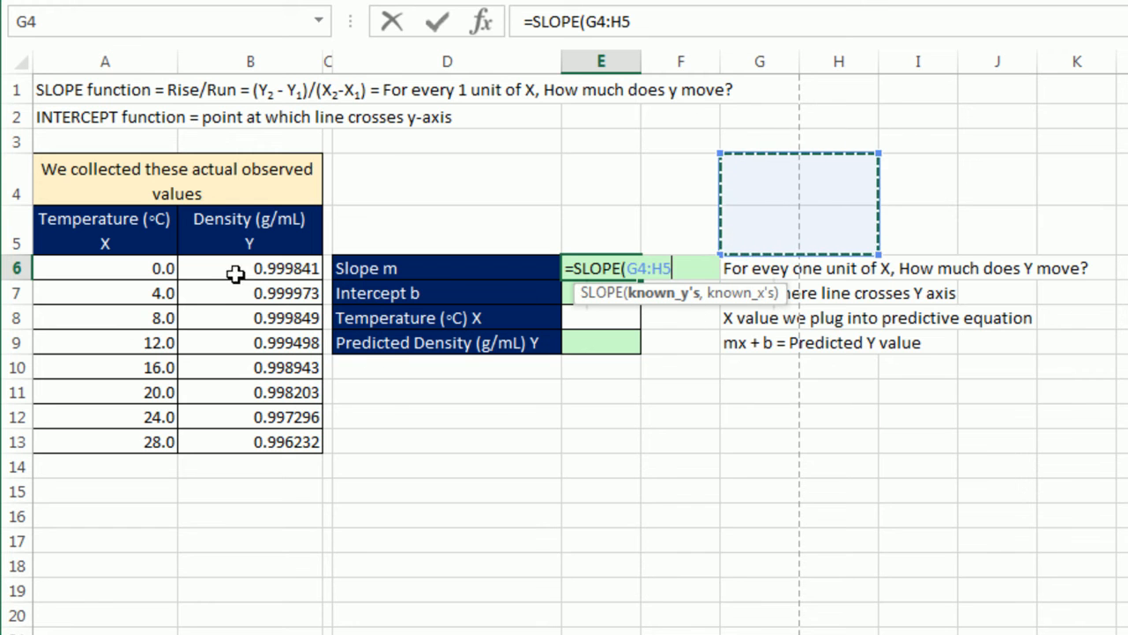
pyautogui.moveTo(126, 288); pyautogui.dragTo(269, 441)
pyautogui.moveTo(275, 268); pyautogui.dragTo(277, 445)
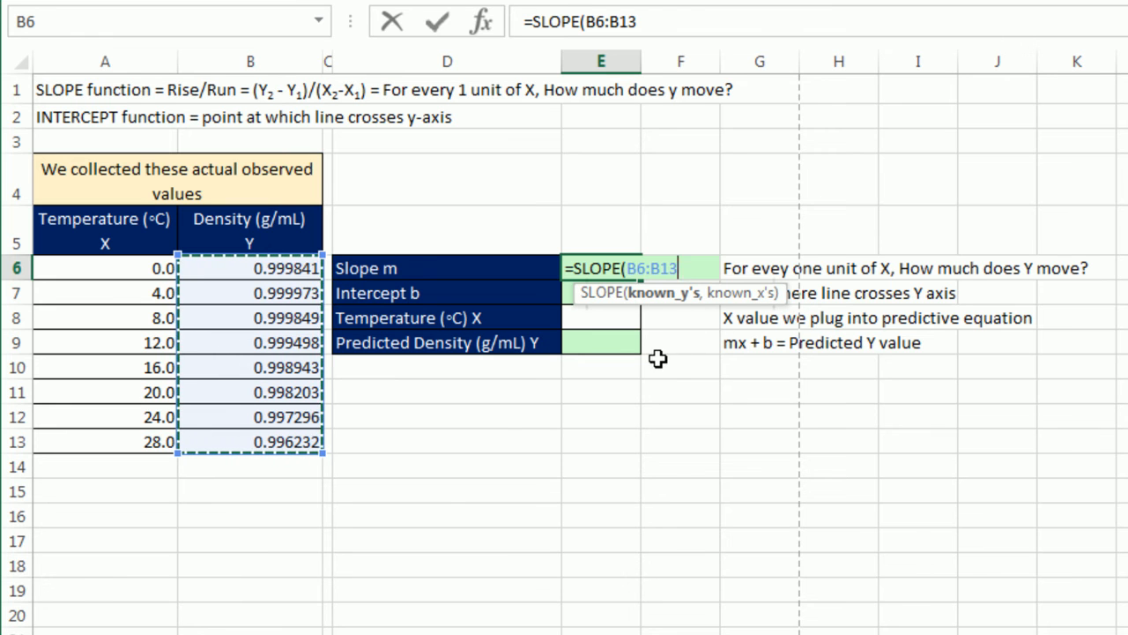
# - Complete the SLOPE formula in E6 with the temperature values A6:A13 as the known x's and enter it
pyautogui.write(',')
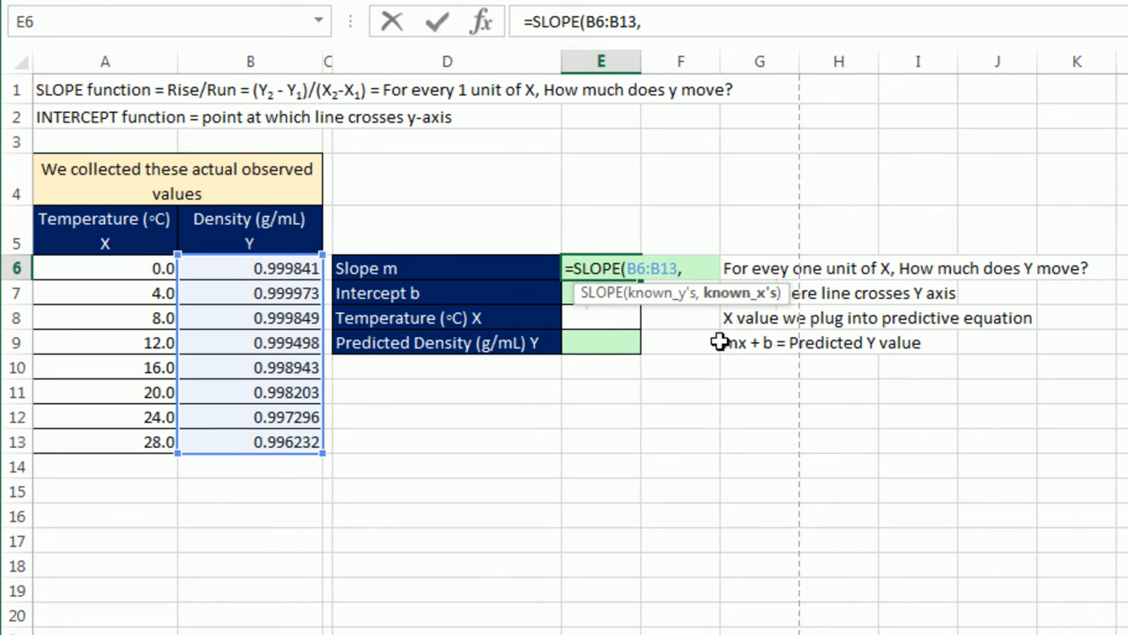
pyautogui.moveTo(120, 270); pyautogui.dragTo(132, 446)
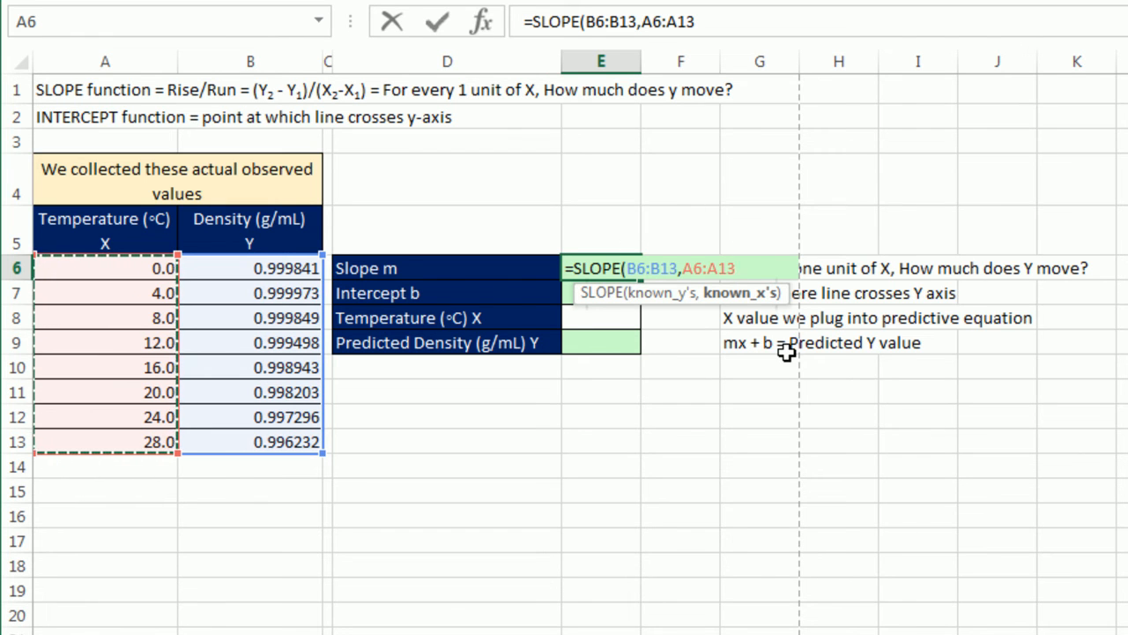
pyautogui.write(')')
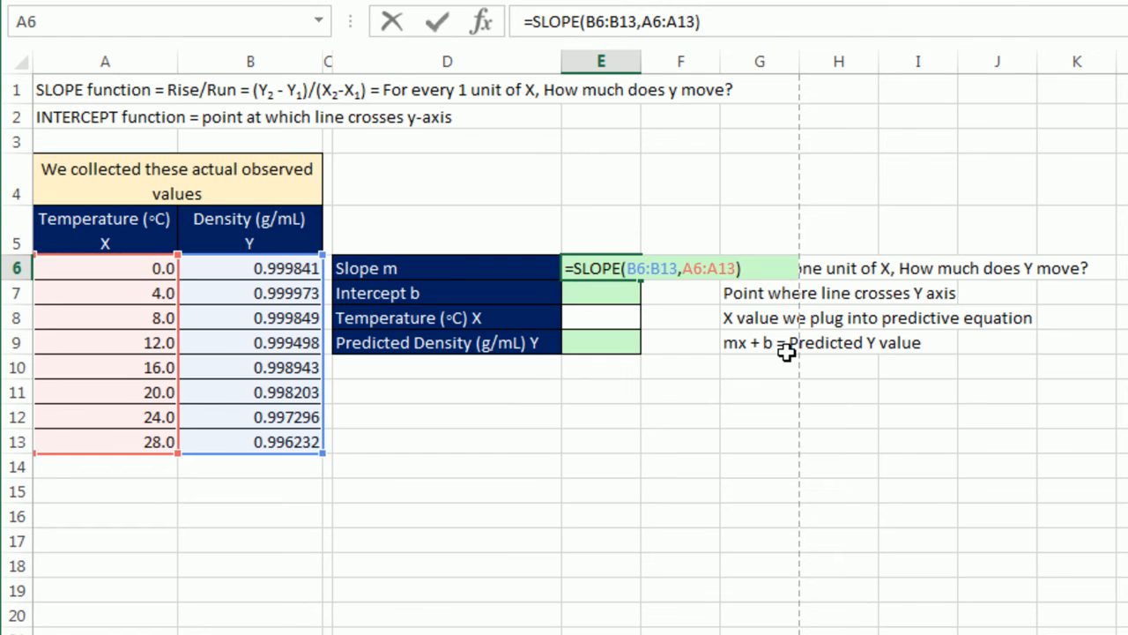
pyautogui.press('Return')
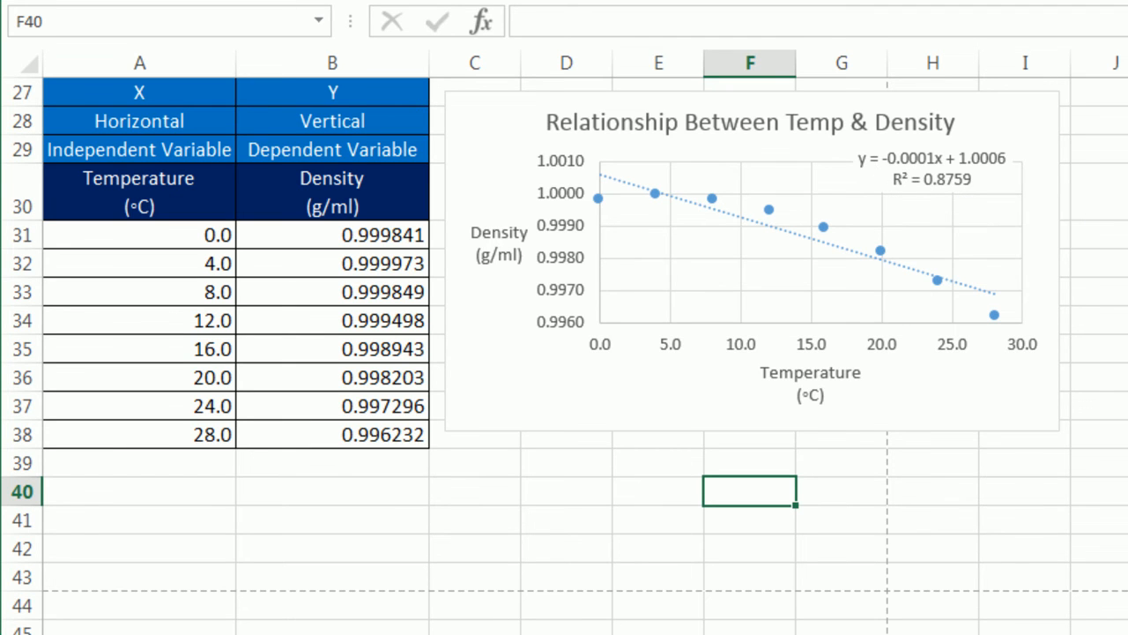
# - Enter an INTERCEPT formula in E7 with the densities B6:B13 as known y's and the temperatures A6:A13 as known x's
pyautogui.click(564, 633)
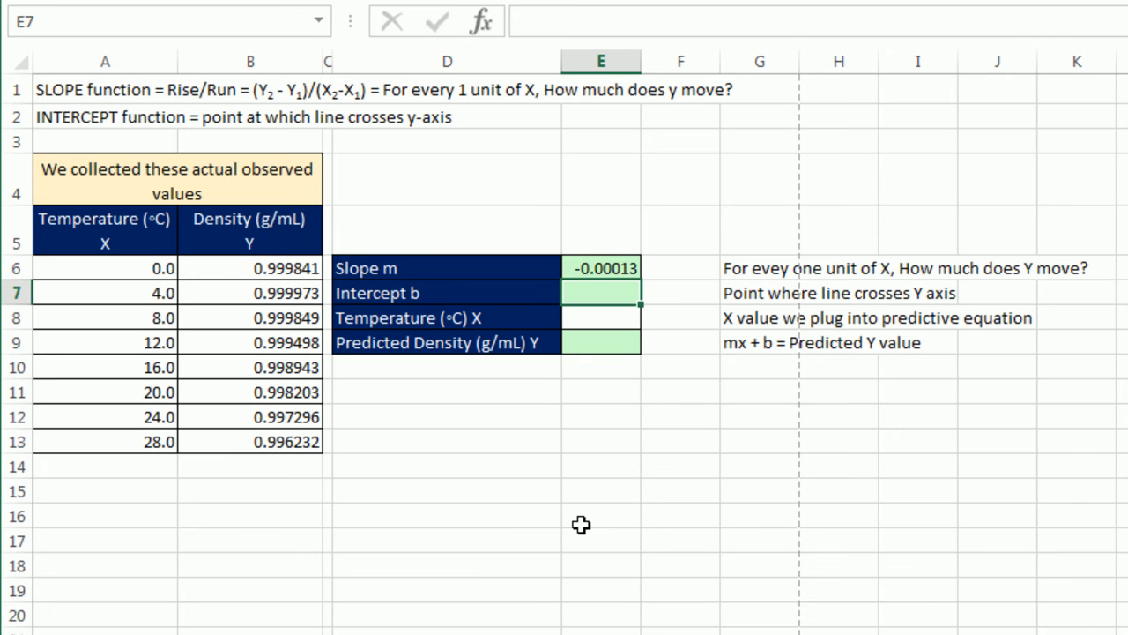
pyautogui.write('=')
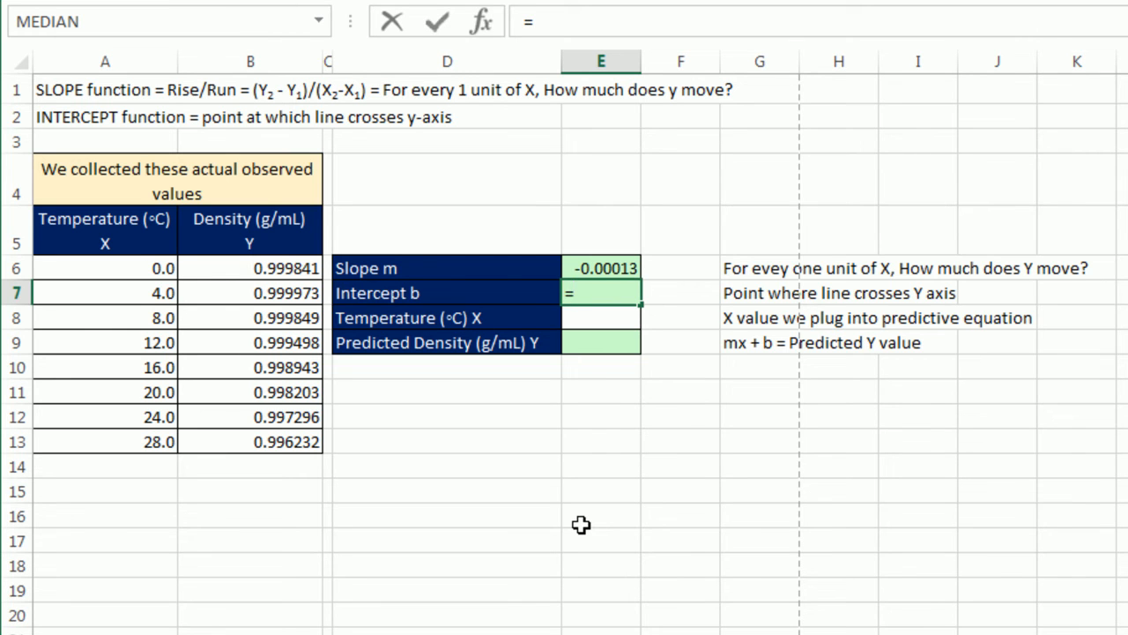
pyautogui.write('in')
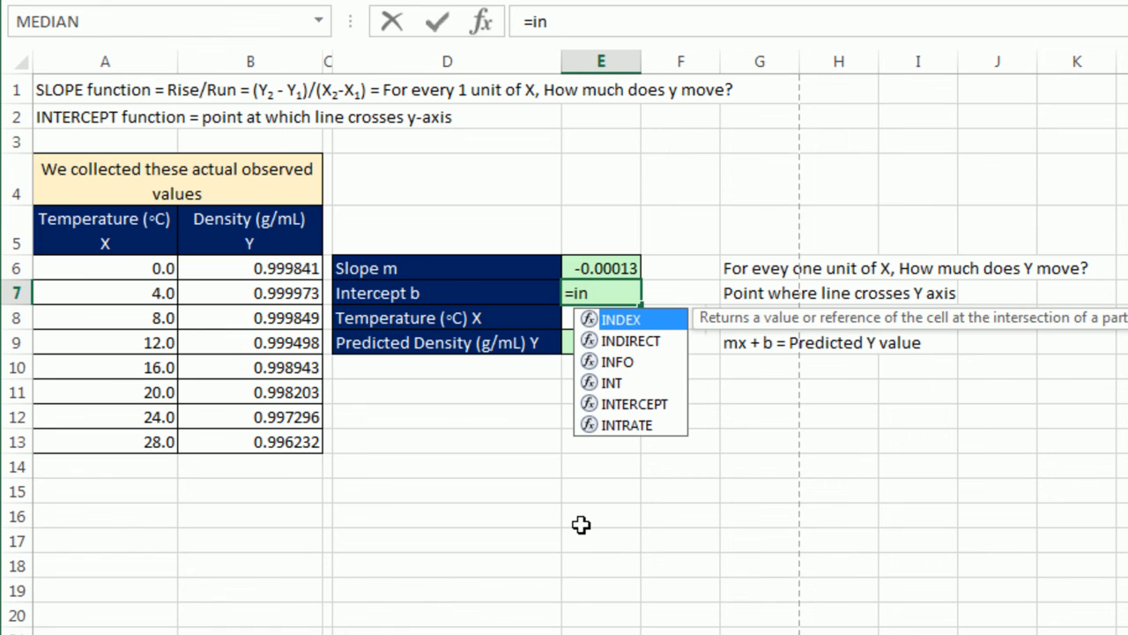
pyautogui.write('te')
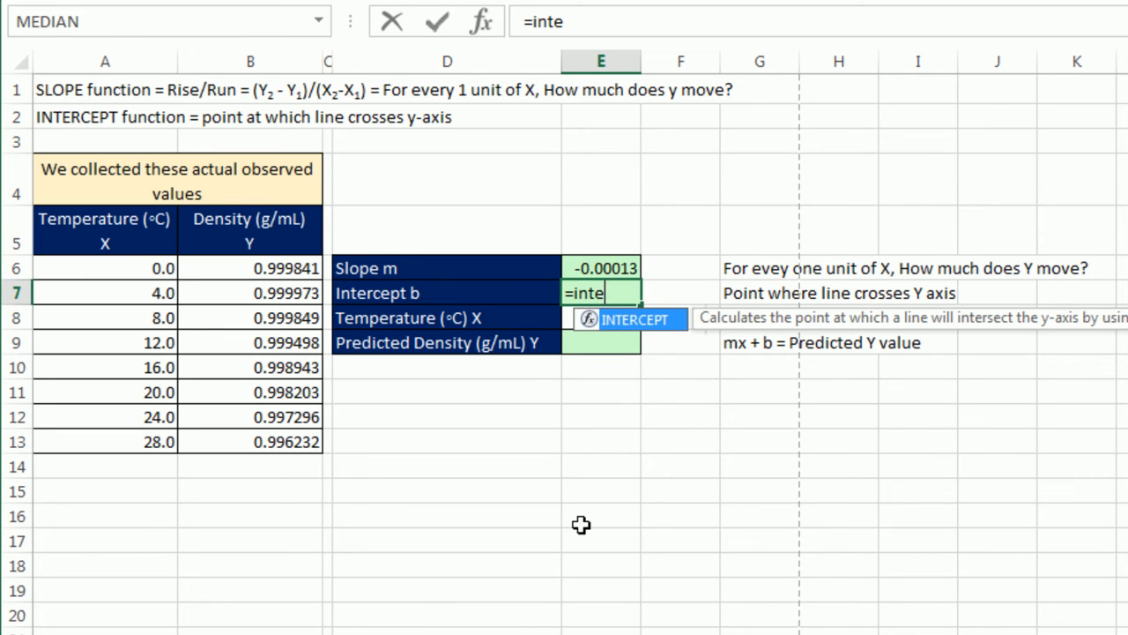
pyautogui.press('Tab')
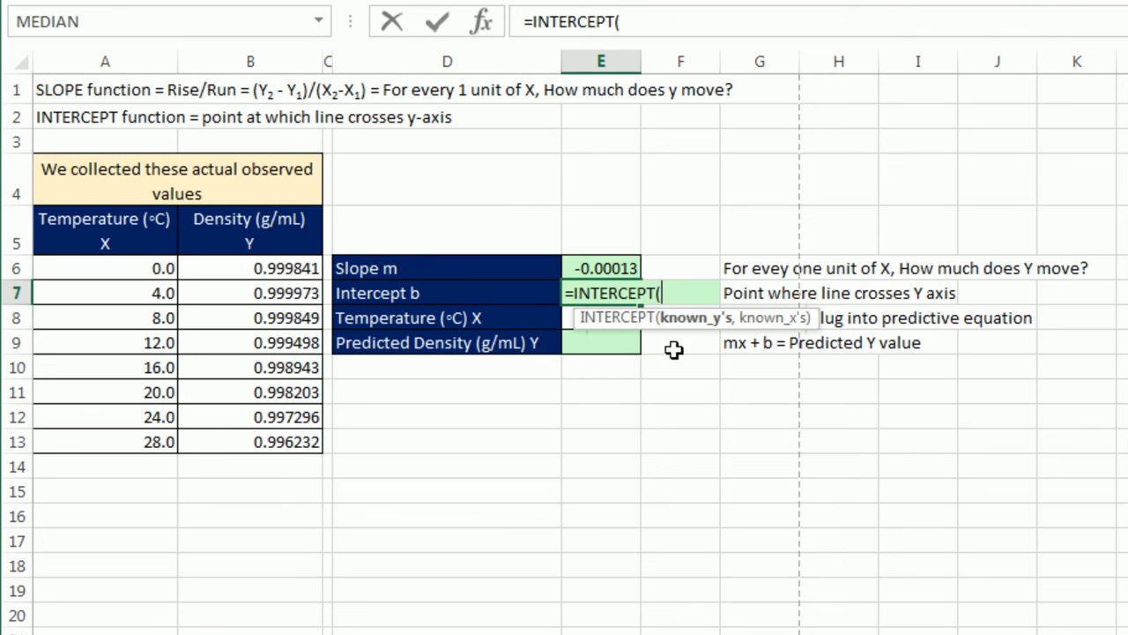
pyautogui.moveTo(237, 268); pyautogui.dragTo(260, 432)
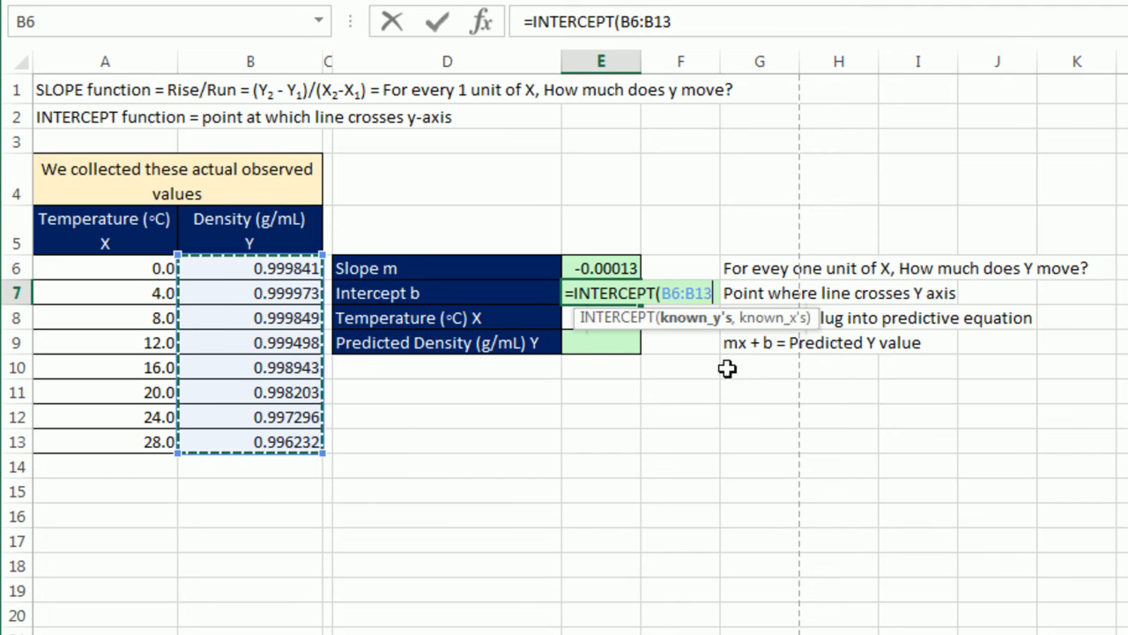
pyautogui.write(',')
pyautogui.moveTo(151, 267); pyautogui.dragTo(150, 438)
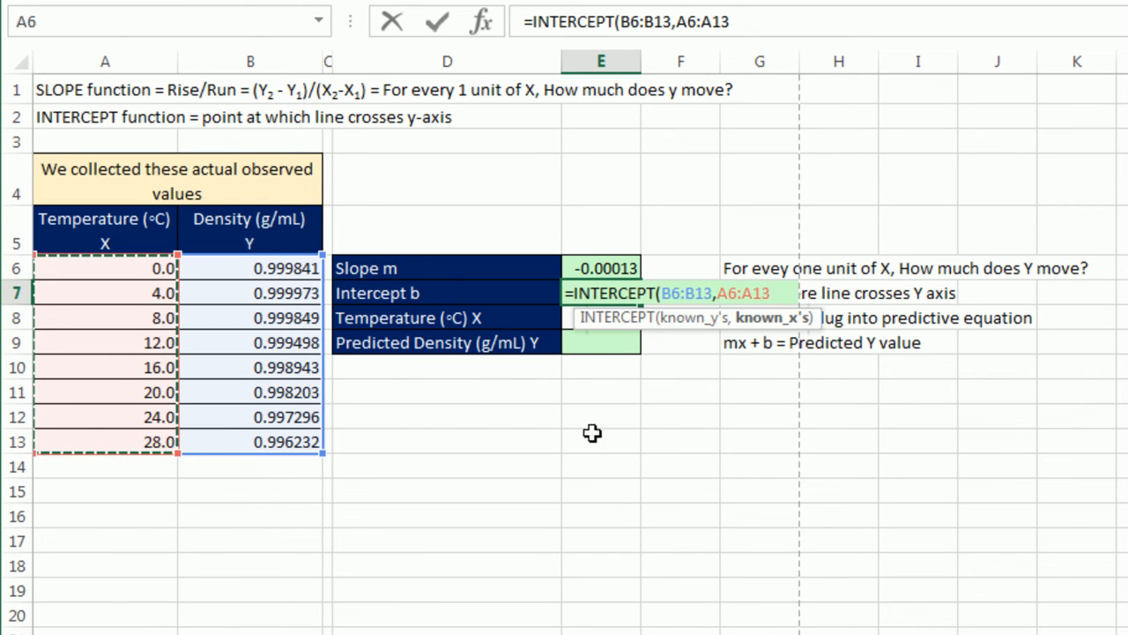
pyautogui.write(')')
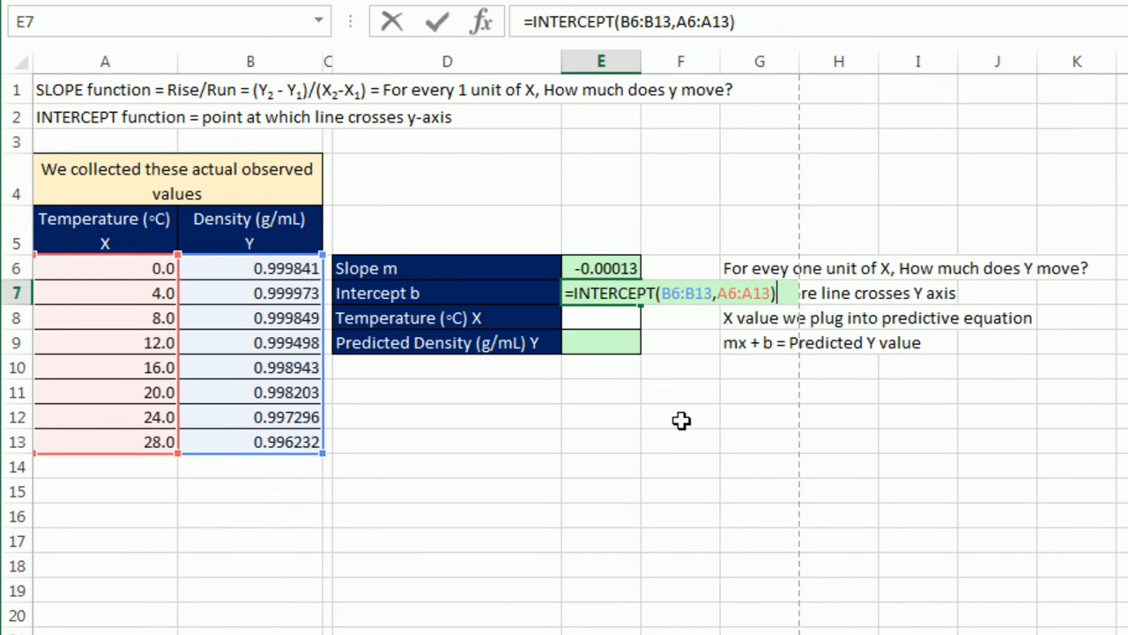
pyautogui.press('Return')
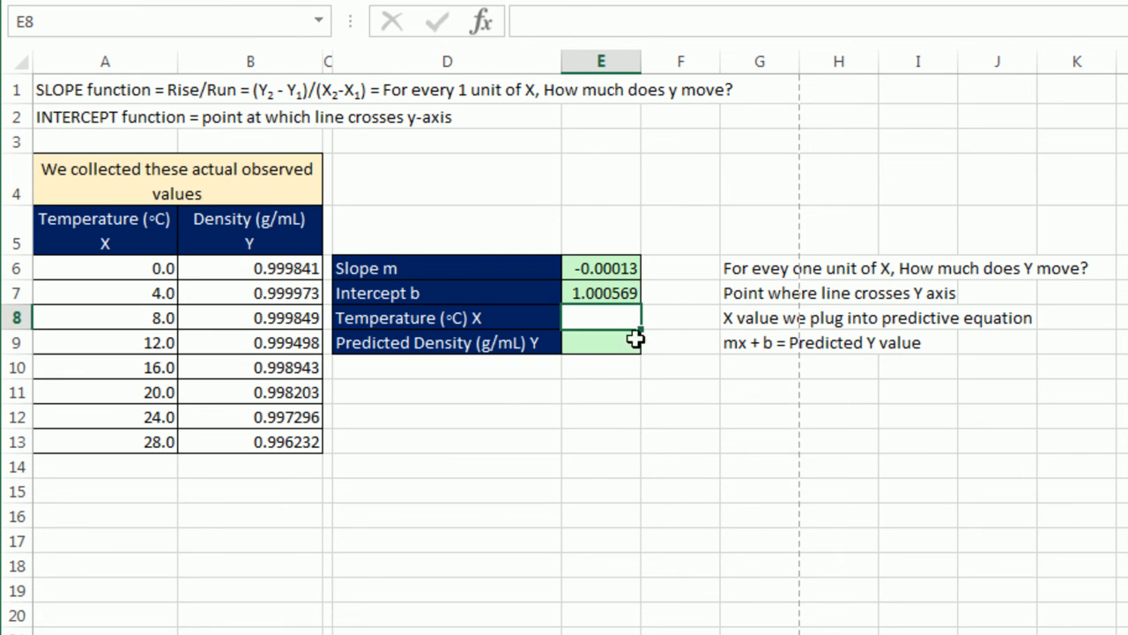
# - Enter 25.5 as the temperature in E8 and calculate the predicted density in E9 with the formula =E6*E8+E7
pyautogui.write('25.5')
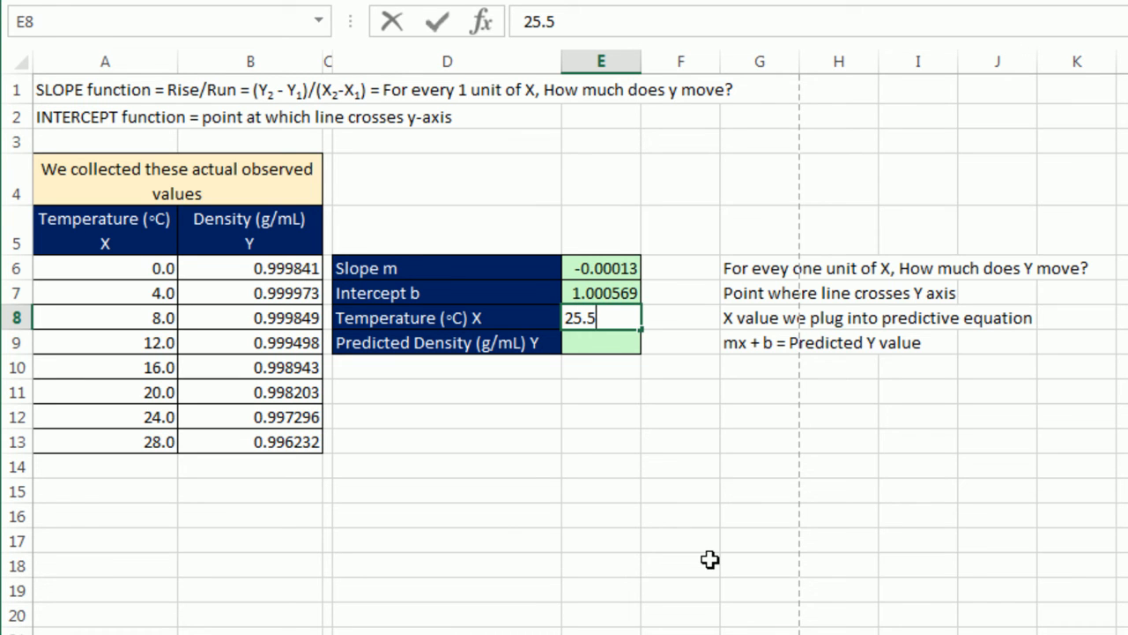
pyautogui.press('Return')
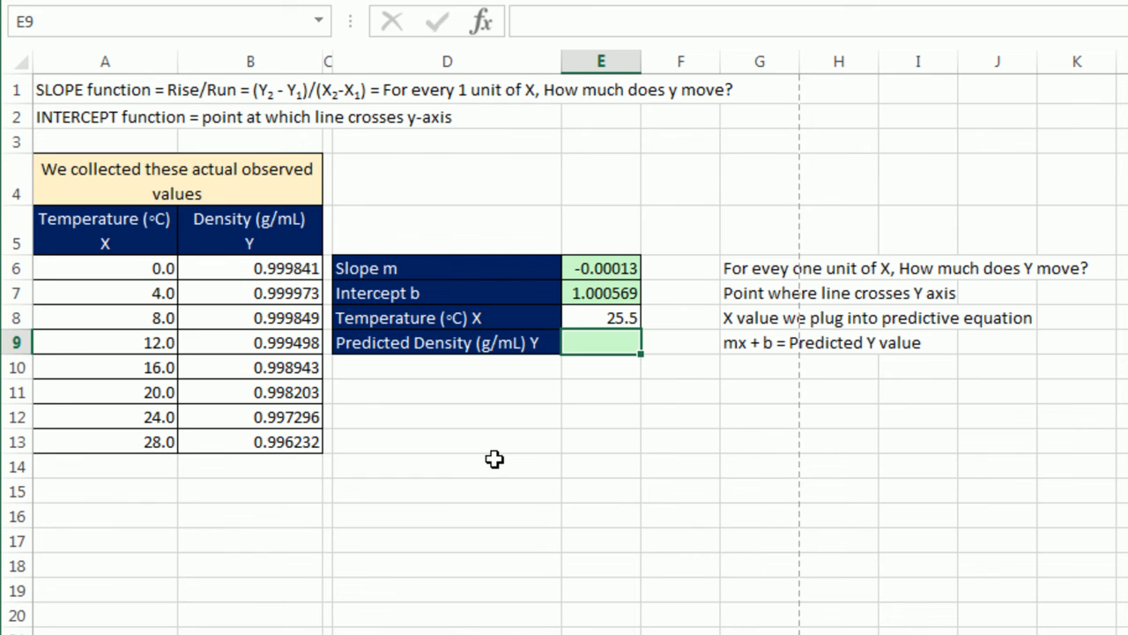
pyautogui.write('=')
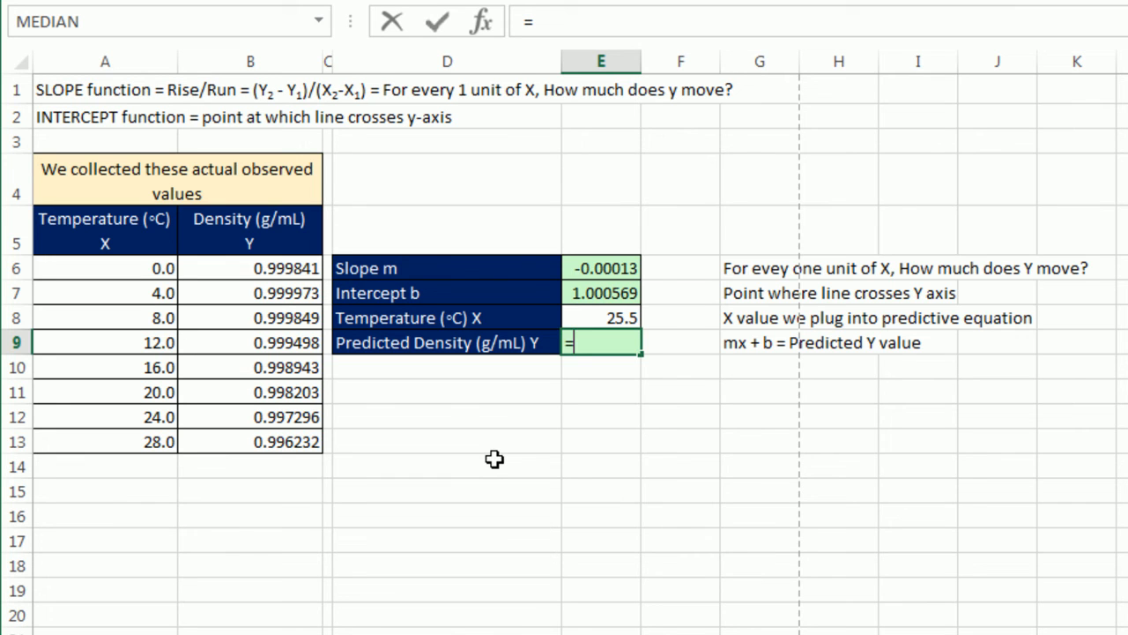
pyautogui.click(603, 270)
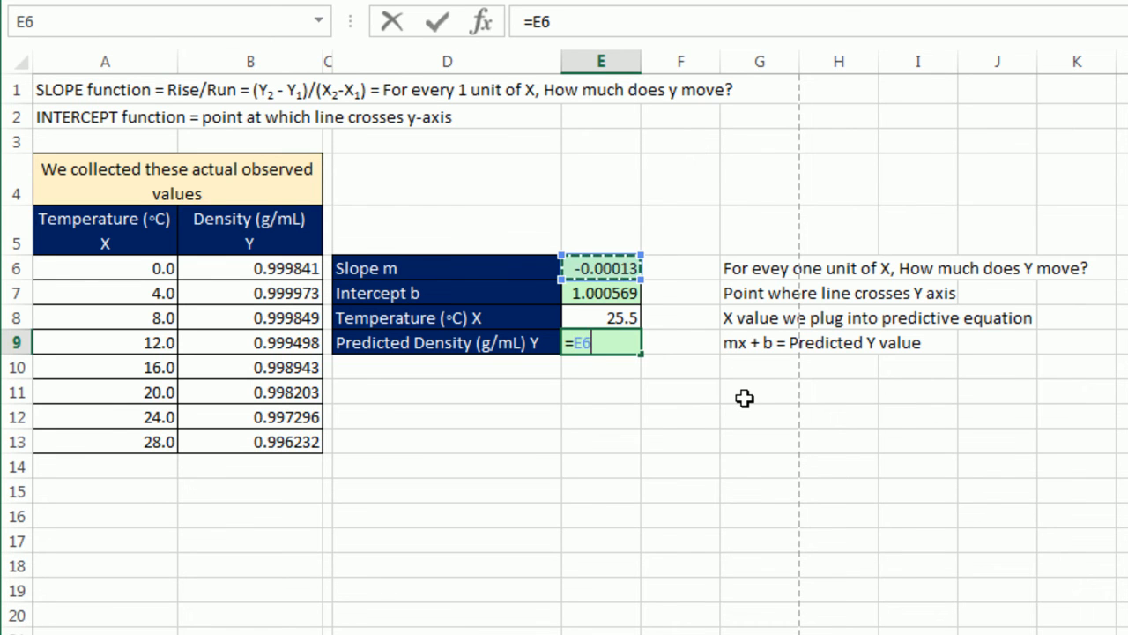
pyautogui.write('*')
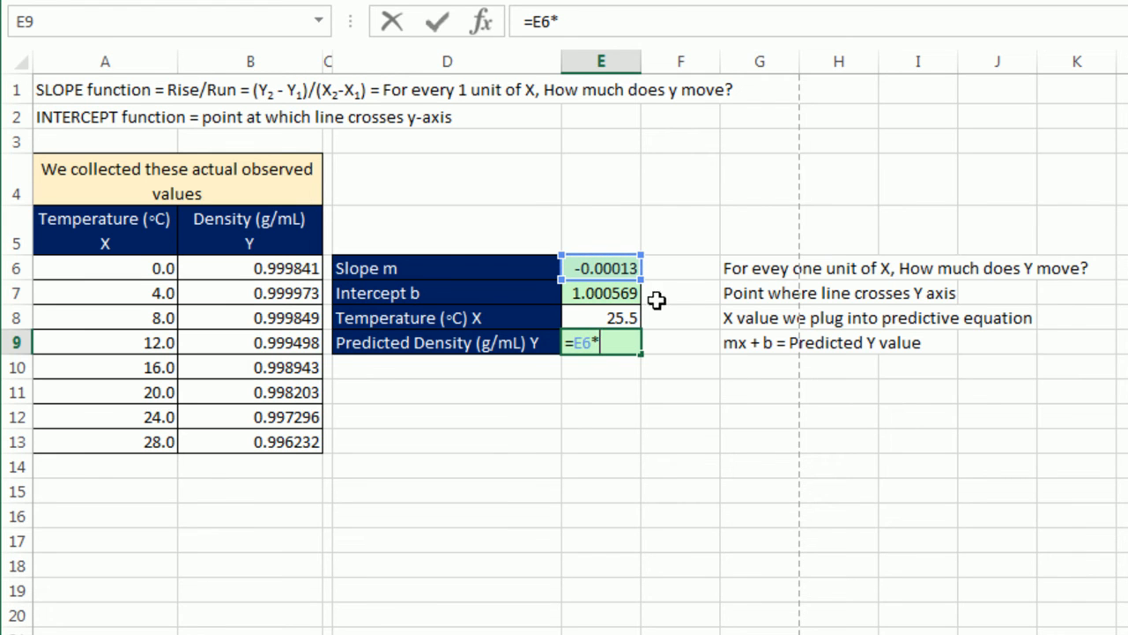
pyautogui.click(622, 316)
pyautogui.write('+')
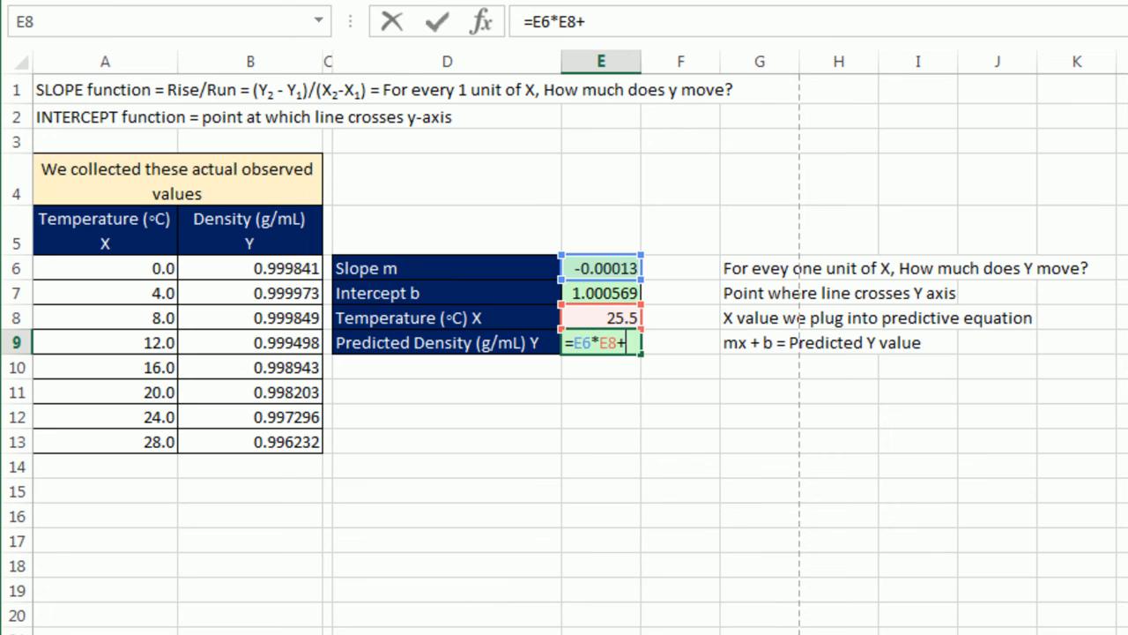
pyautogui.click(610, 293)
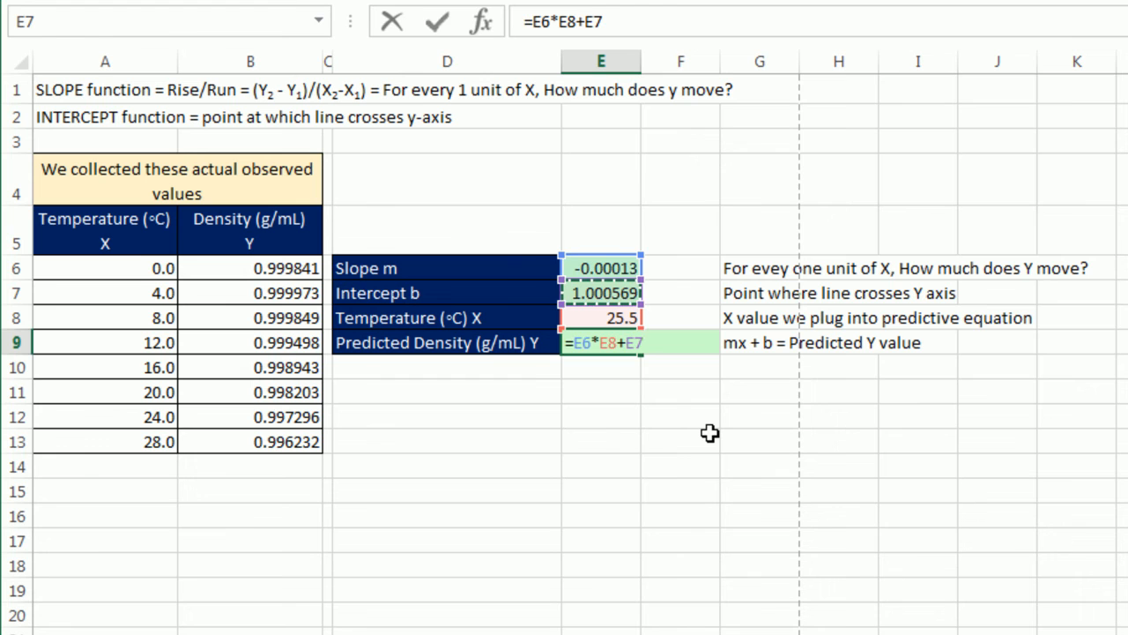
pyautogui.press('Return')
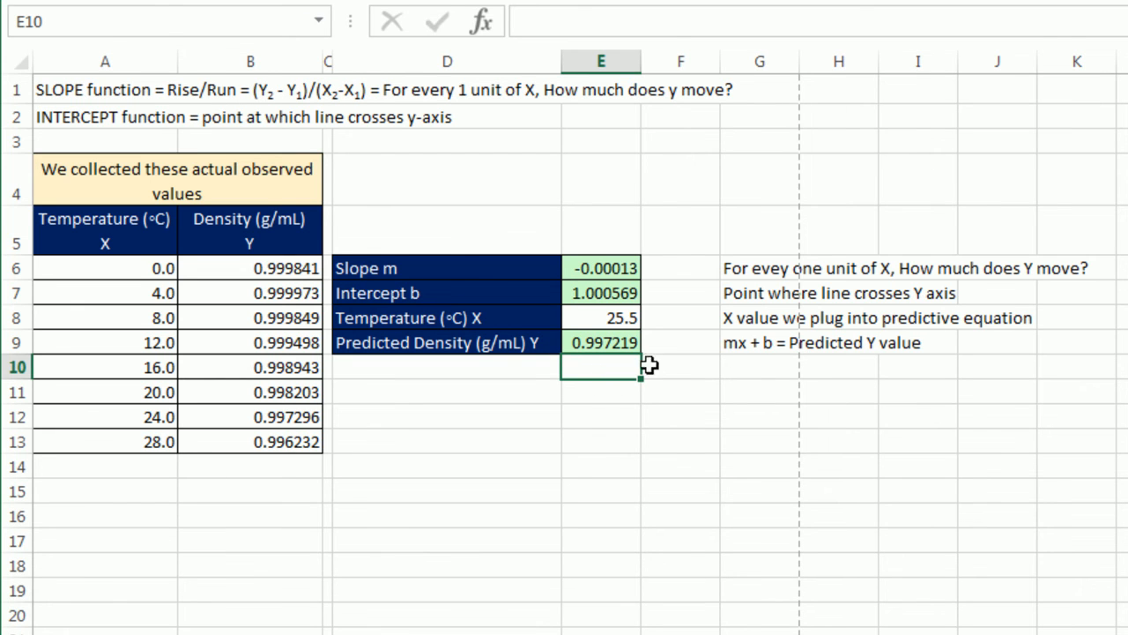
# - Test the prediction with temperatures of 35.75 and 8 in E8, and set the temperature back to 25.5
pyautogui.click(630, 320)
pyautogui.write('35.75')
pyautogui.press('Return')
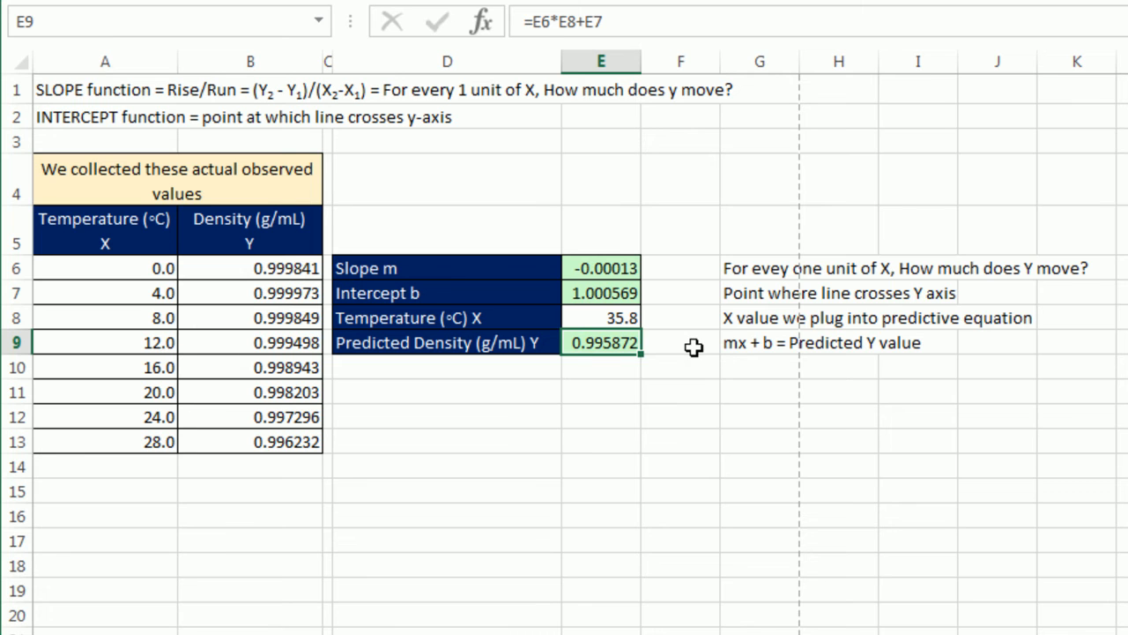
pyautogui.click(593, 317)
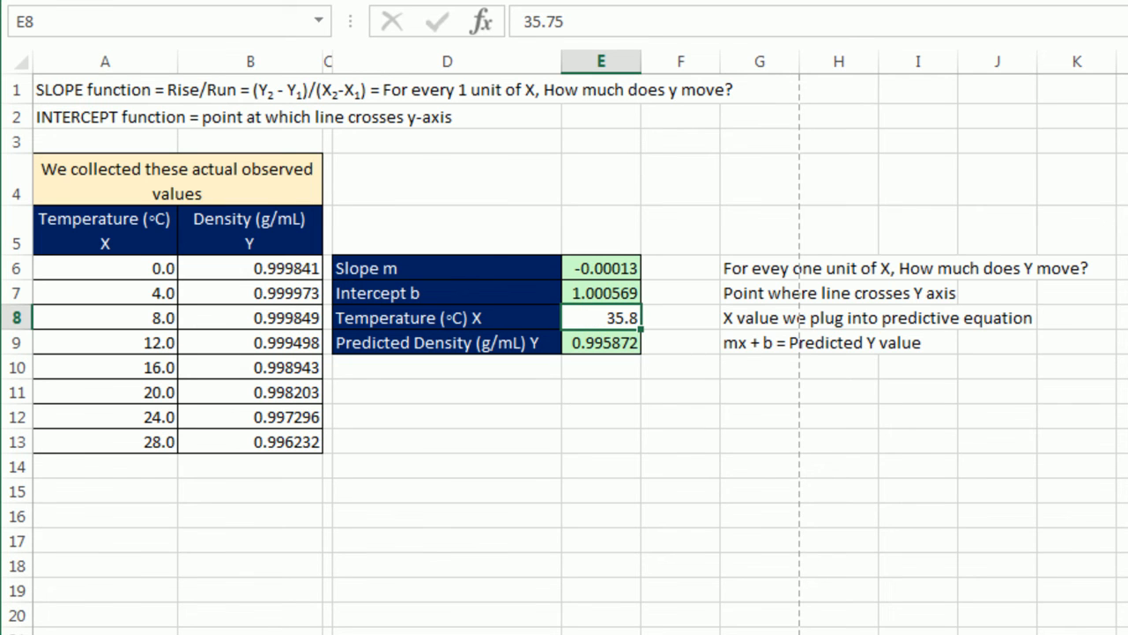
pyautogui.write('8')
pyautogui.press('Return')
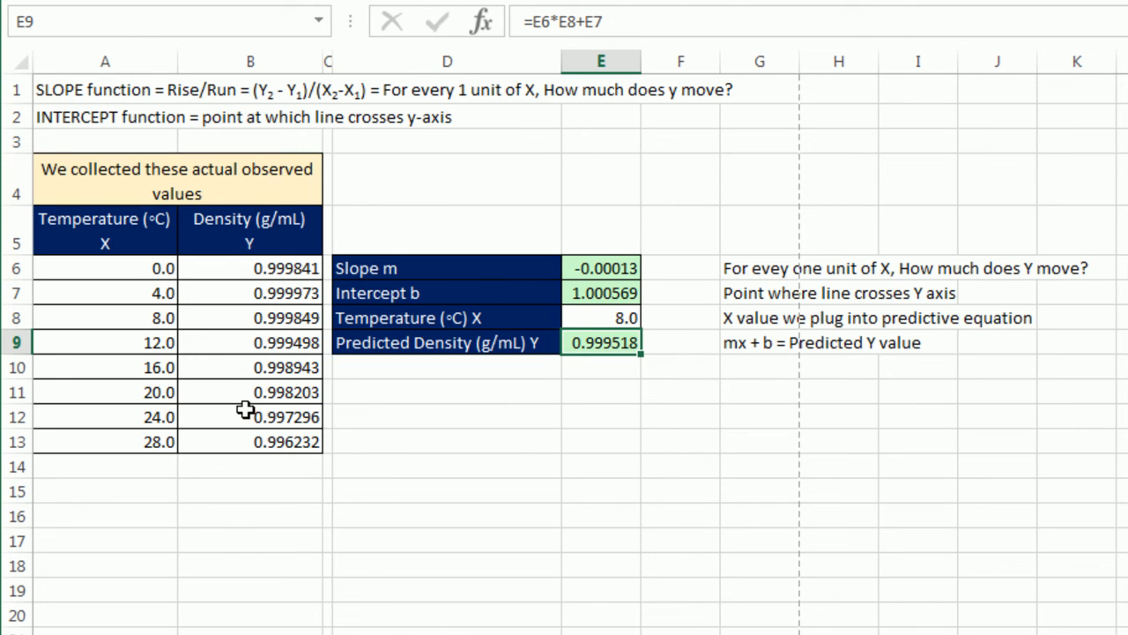
pyautogui.click(594, 310)
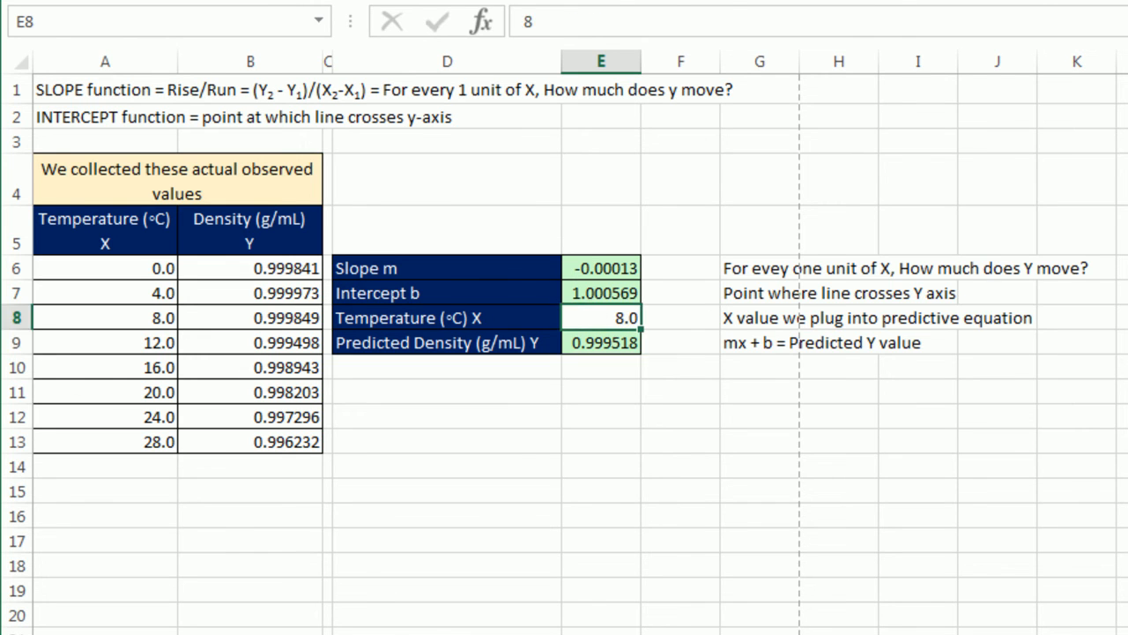
pyautogui.write('25.5')
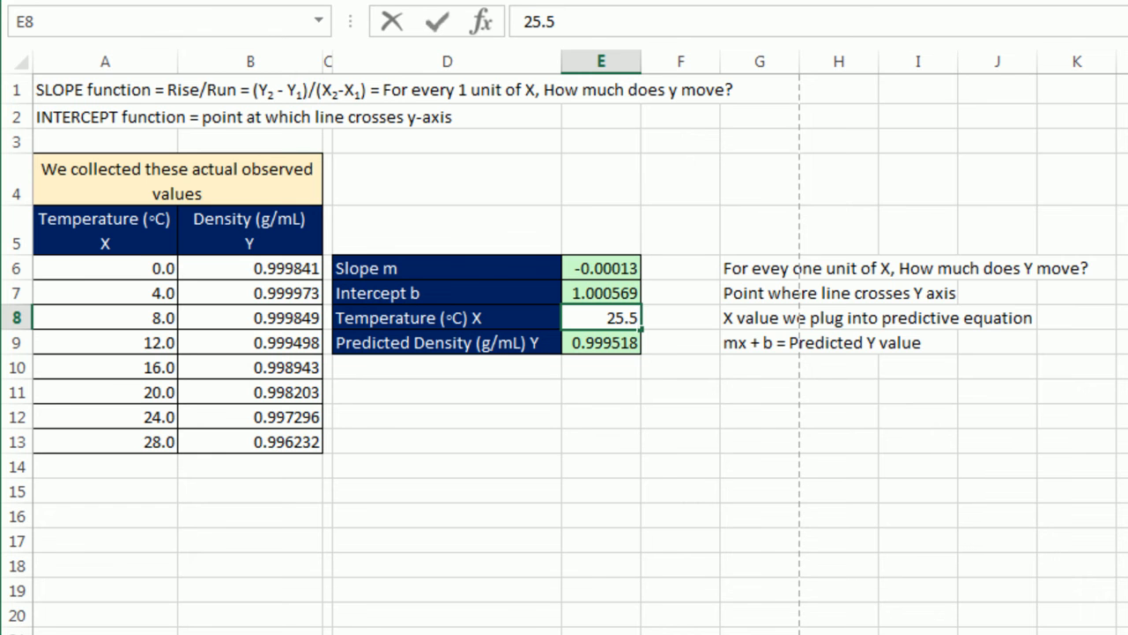
pyautogui.press('Return')
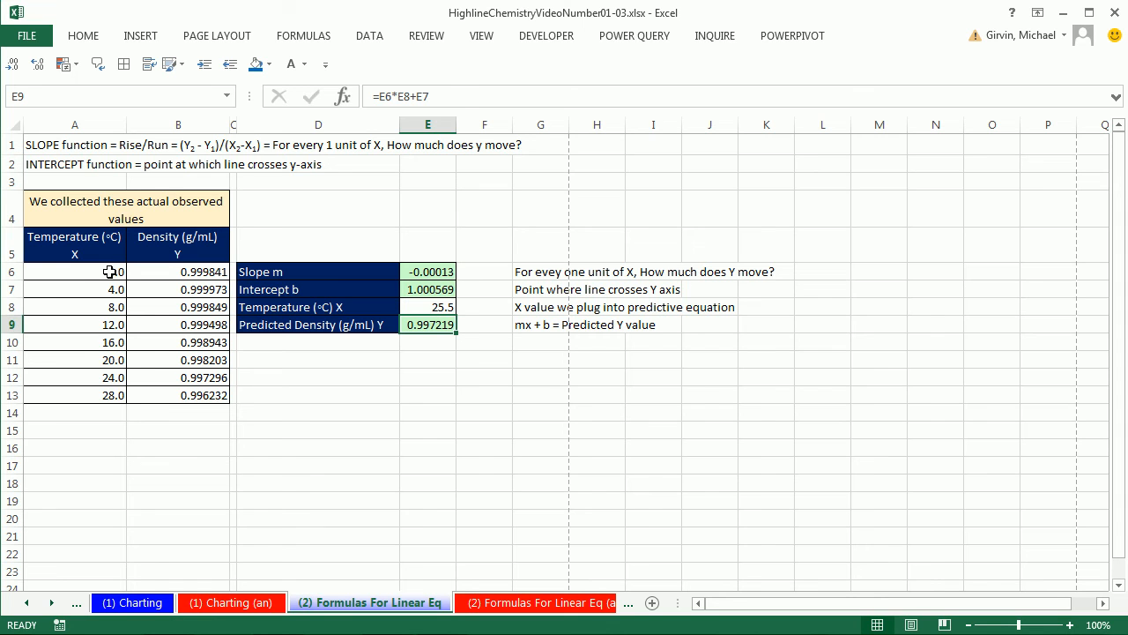
# - Copy the Temperature and Density column headers in A5:B5 to A16:B16
pyautogui.moveTo(53, 248); pyautogui.dragTo(166, 245)
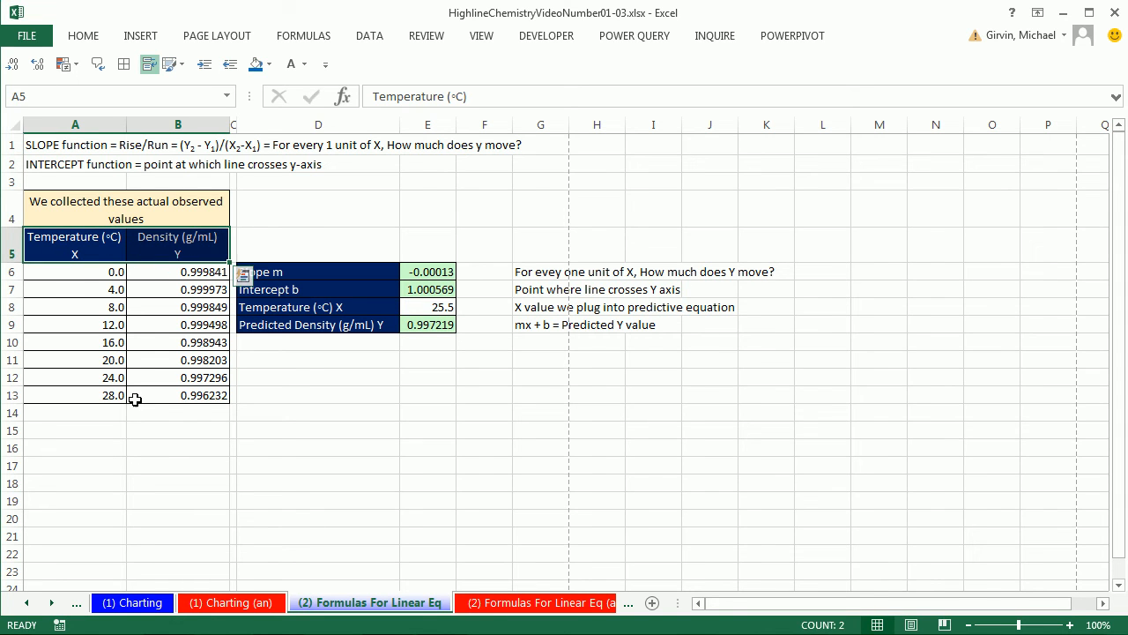
pyautogui.hotkey('ctrl', 'c')
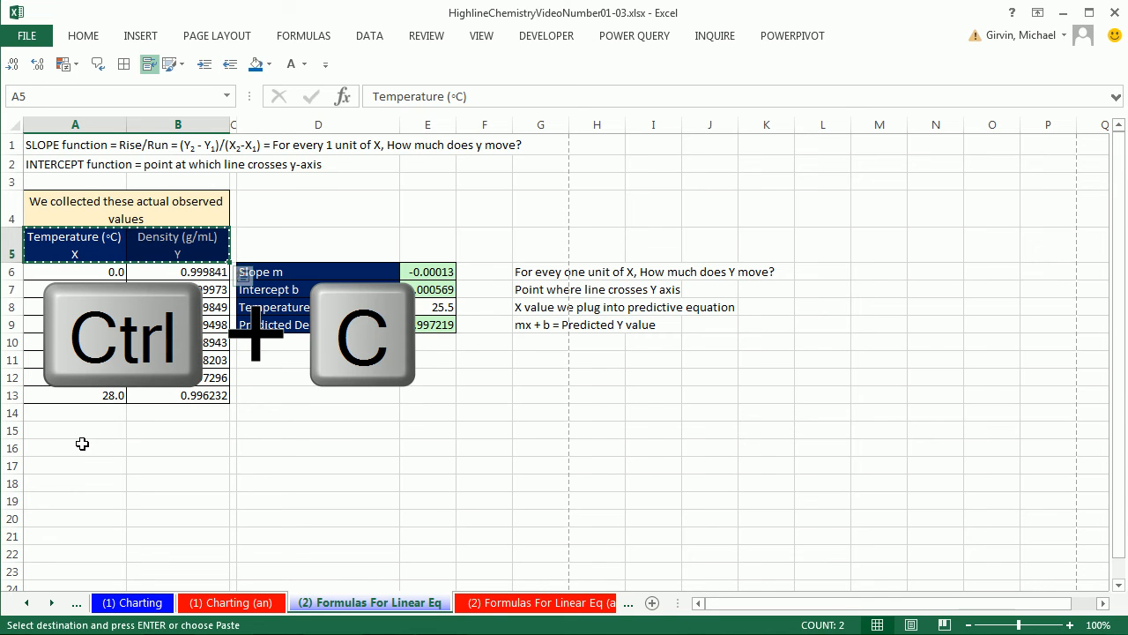
pyautogui.click(78, 447)
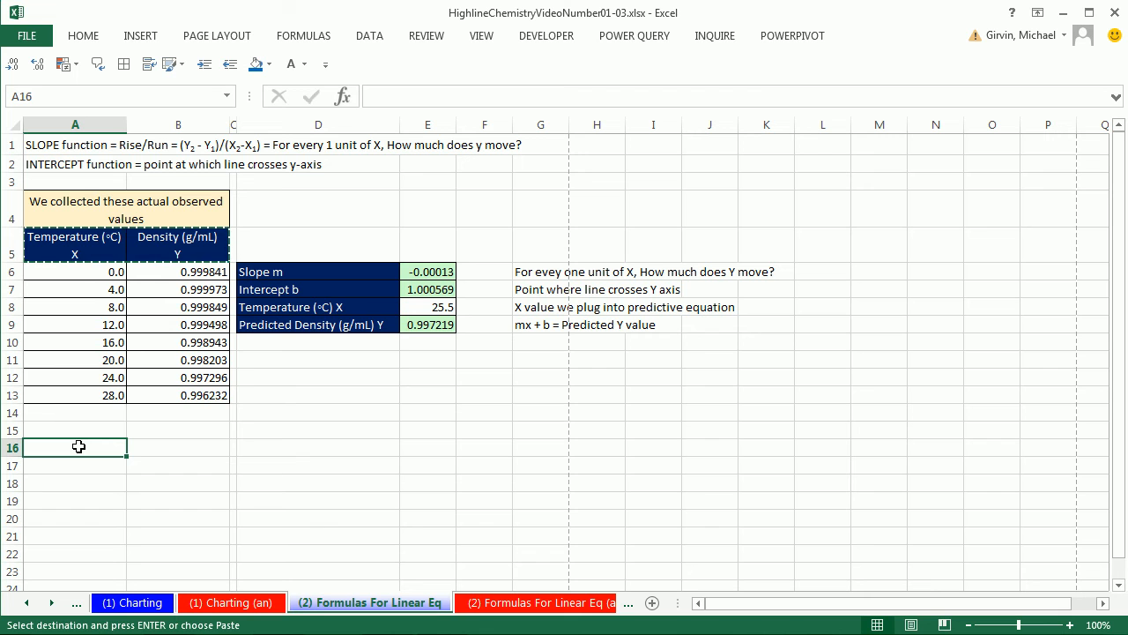
pyautogui.hotkey('ctrl', 'v')
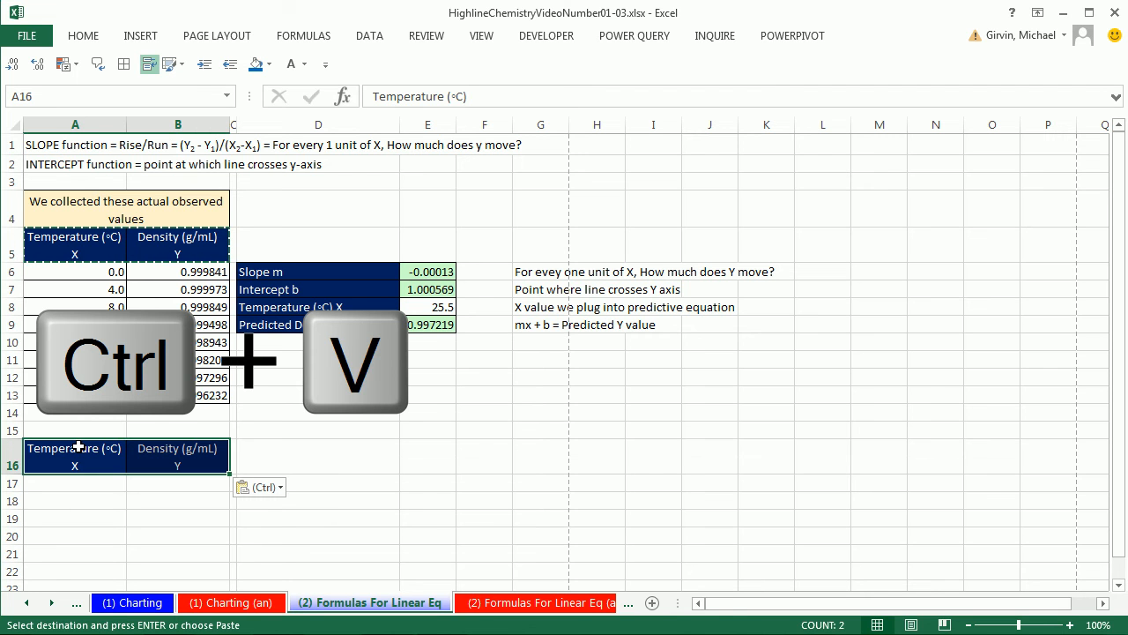
# - Enter 0 and 1 in A17 and A18 and fill the series down to 40 in A57
pyautogui.click(80, 486)
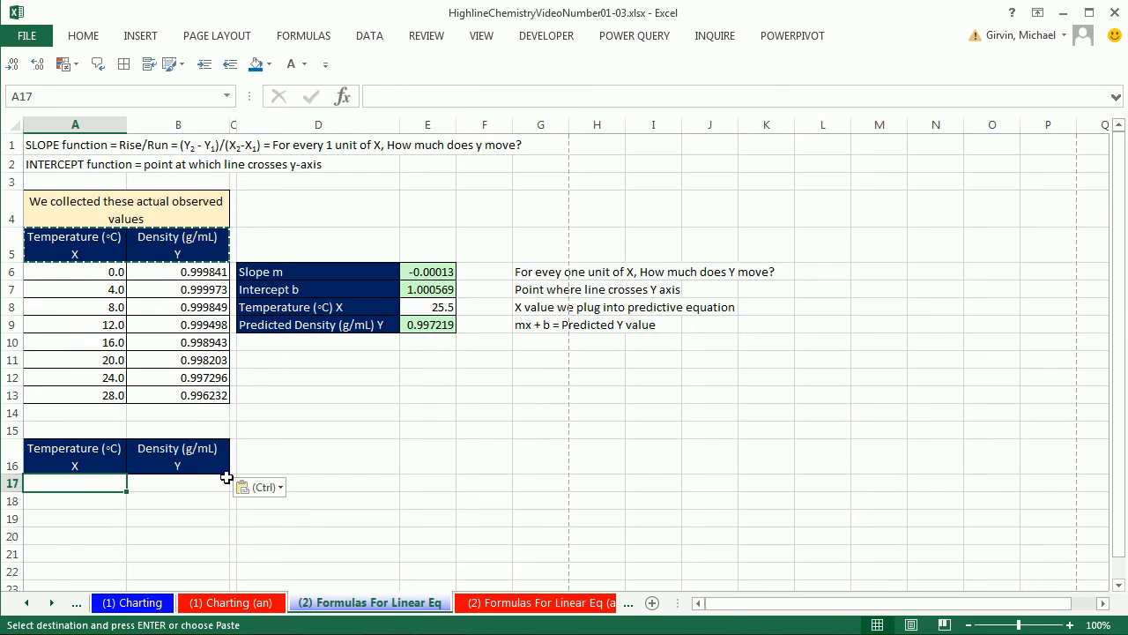
pyautogui.scroll(-1, 316, 494)
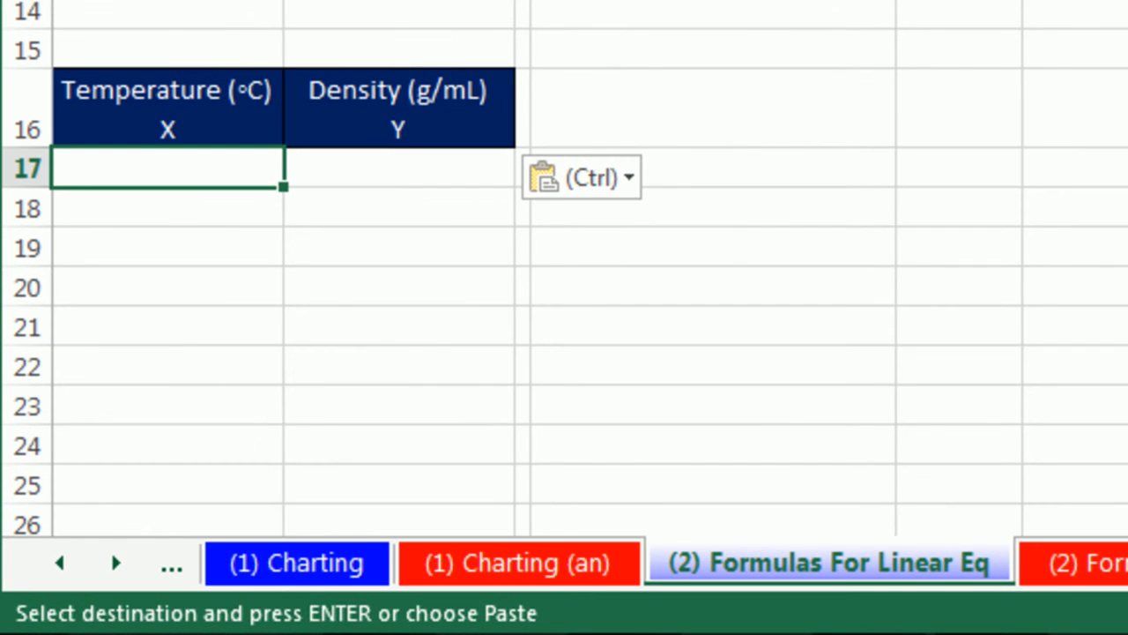
pyautogui.write('0')
pyautogui.press('Return')
pyautogui.write('1')
pyautogui.press('Return')
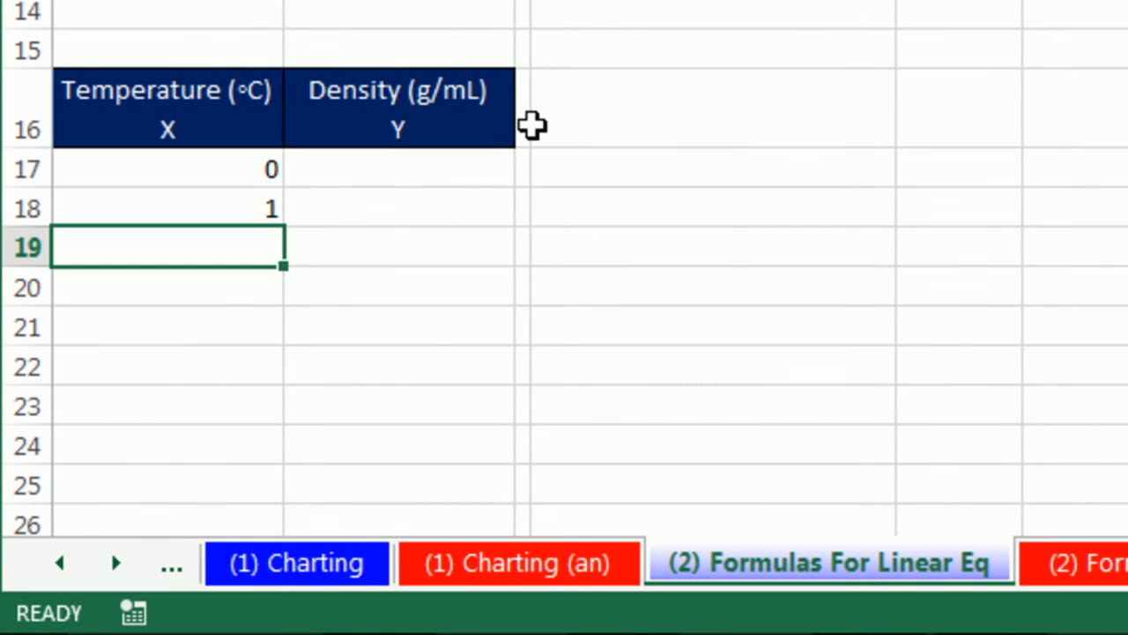
pyautogui.moveTo(241, 181); pyautogui.dragTo(252, 223)
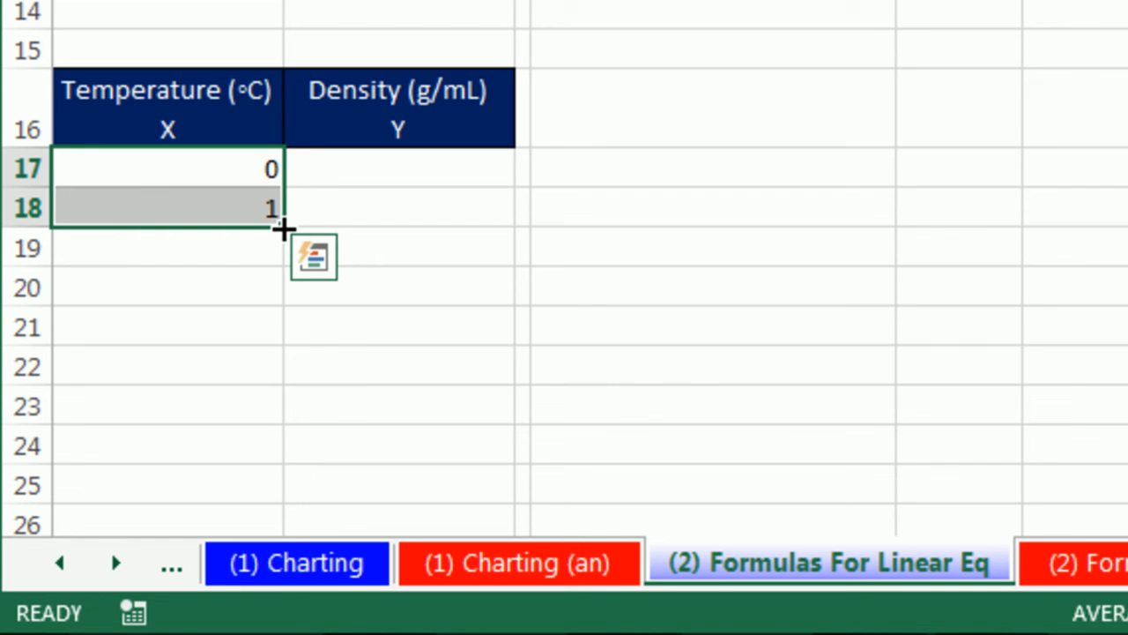
pyautogui.moveTo(282, 228); pyautogui.dragTo(298, 374)
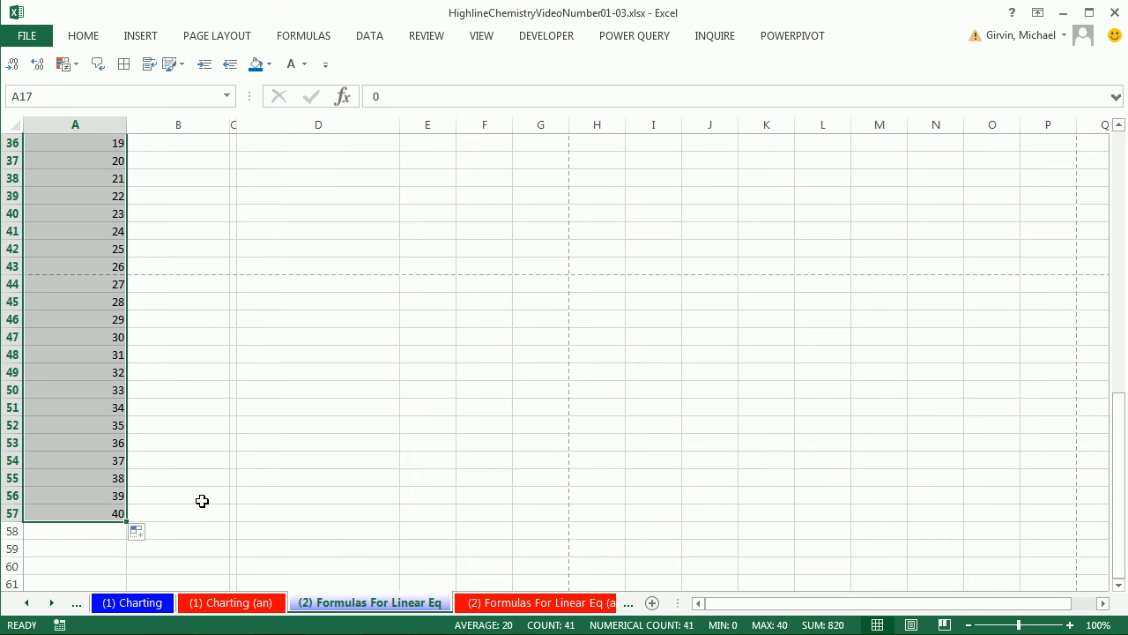
# - Apply all borders to the filled temperature series in A17:A57
pyautogui.scroll(9, 202, 500)
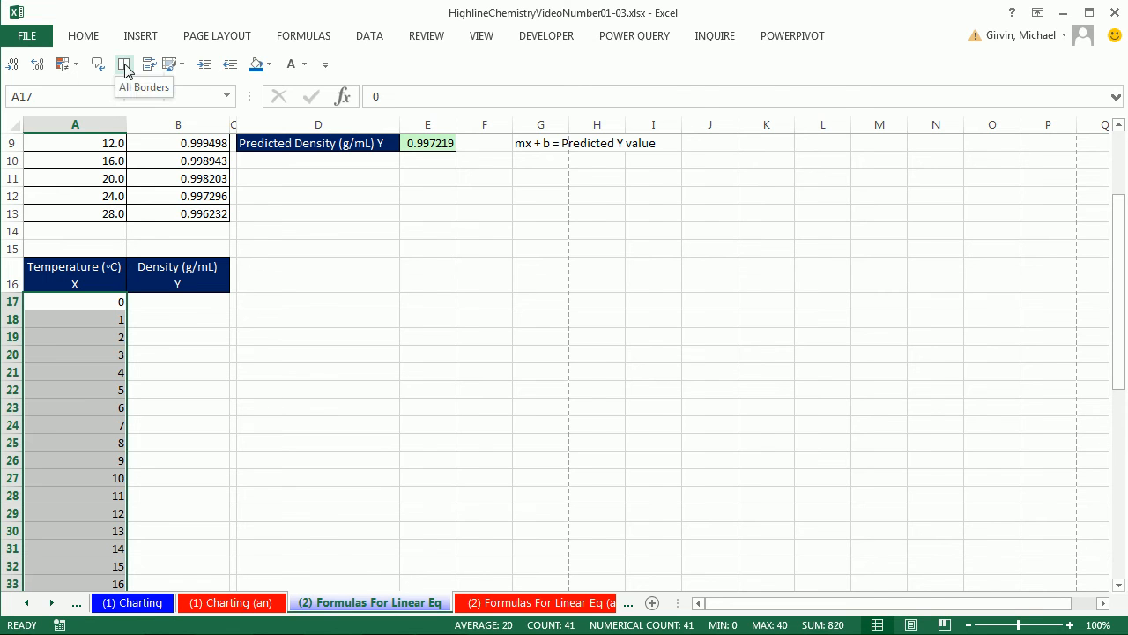
pyautogui.click(84, 35)
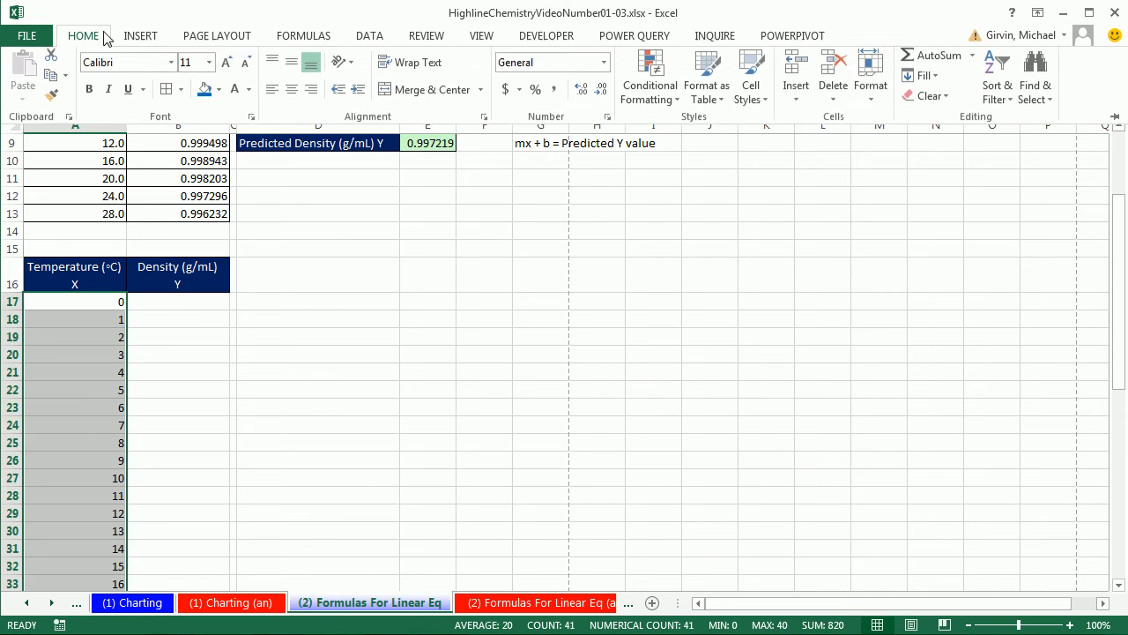
pyautogui.click(165, 95)
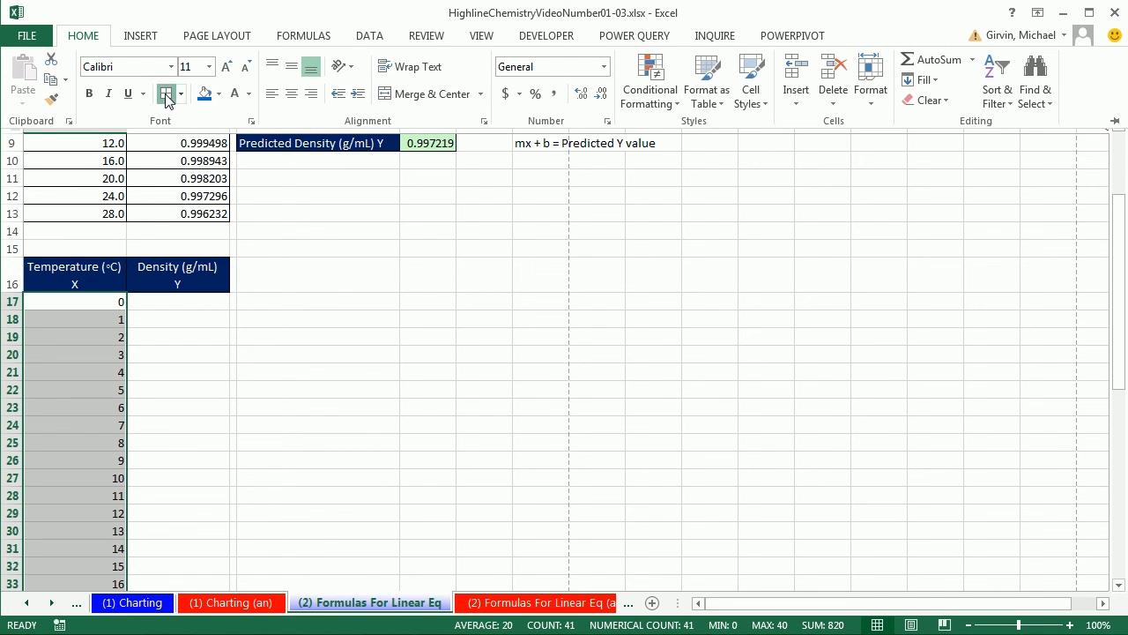
# - Select cell B17 under the lower Density header and keep the ribbon permanently expanded
pyautogui.click(188, 300)
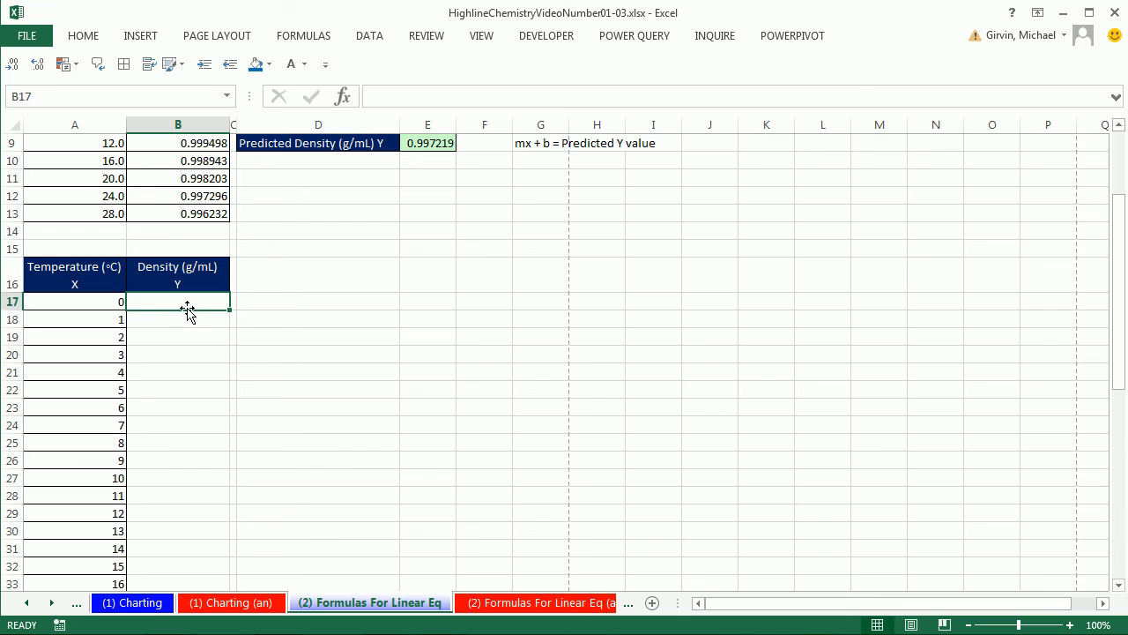
pyautogui.click(87, 39)
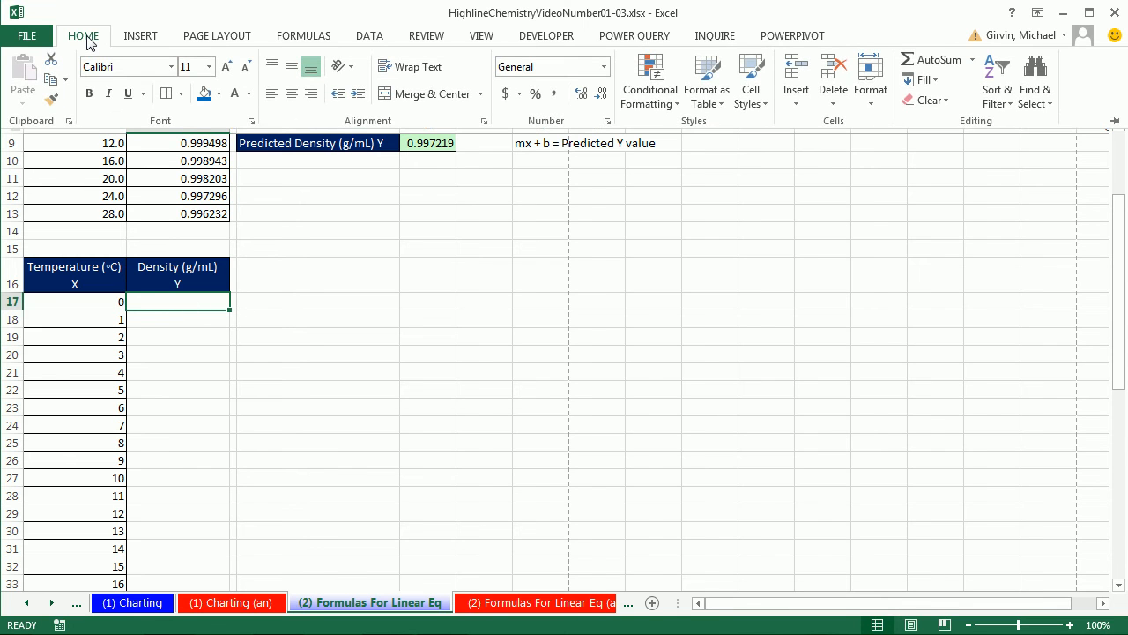
pyautogui.rightClick(81, 43)
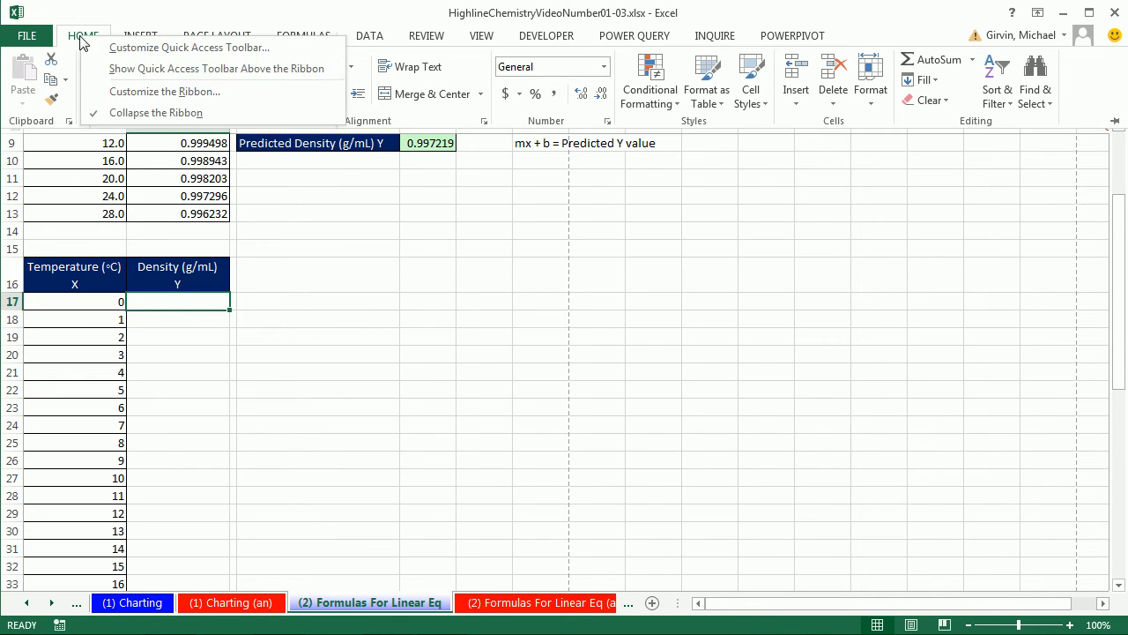
pyautogui.click(124, 112)
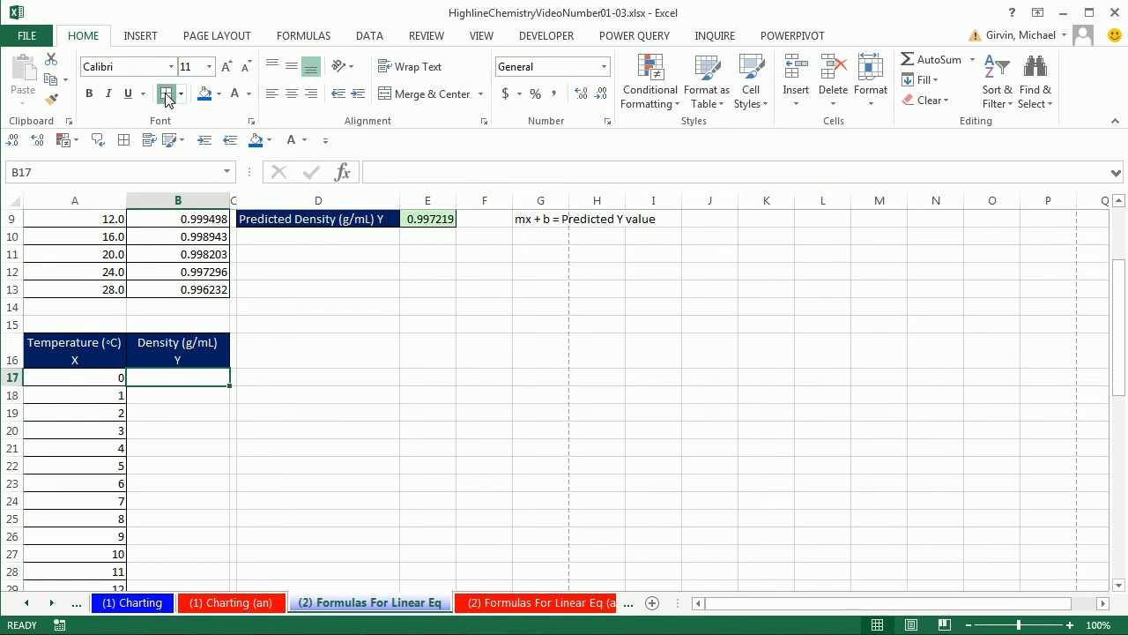
# - Fill cell B17 with the light green just beside white in the standard color honeycomb
pyautogui.click(219, 94)
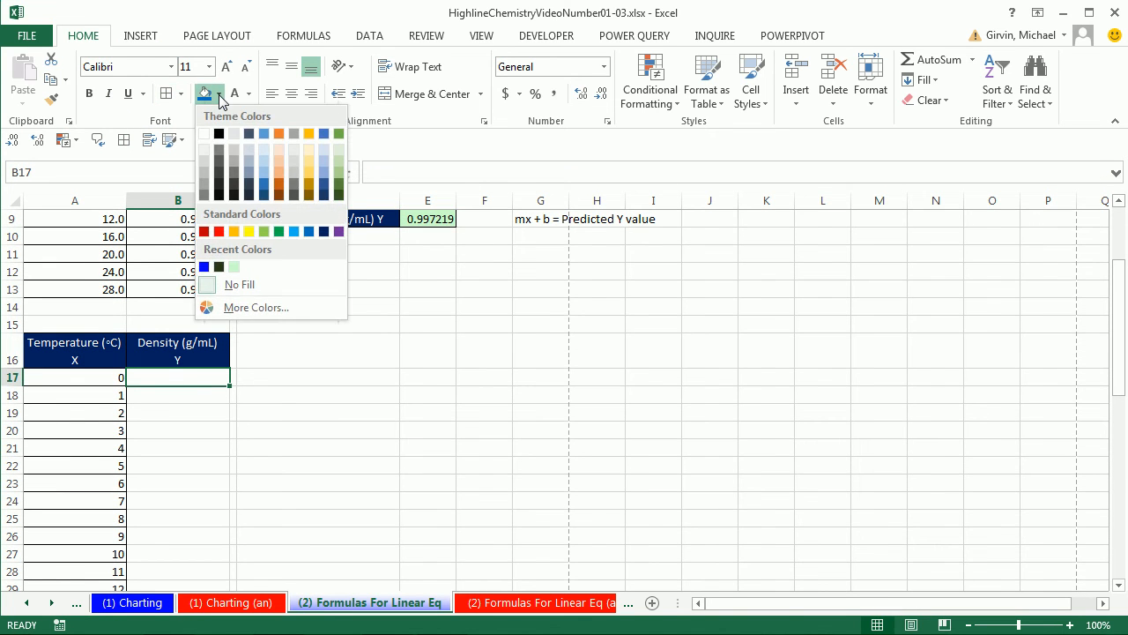
pyautogui.click(236, 308)
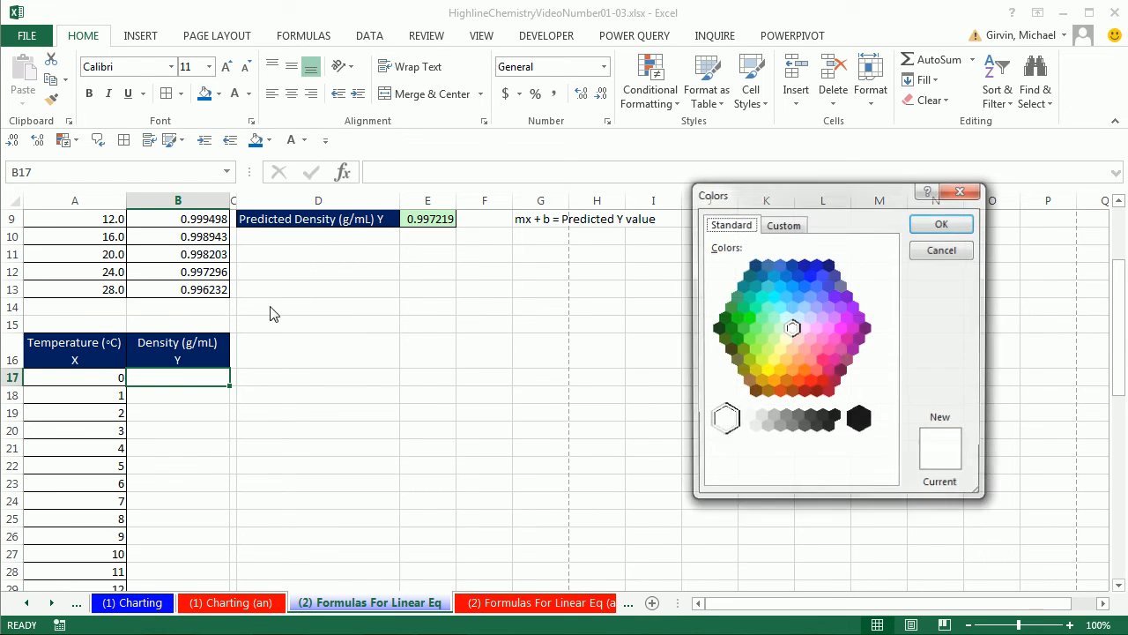
pyautogui.click(780, 329)
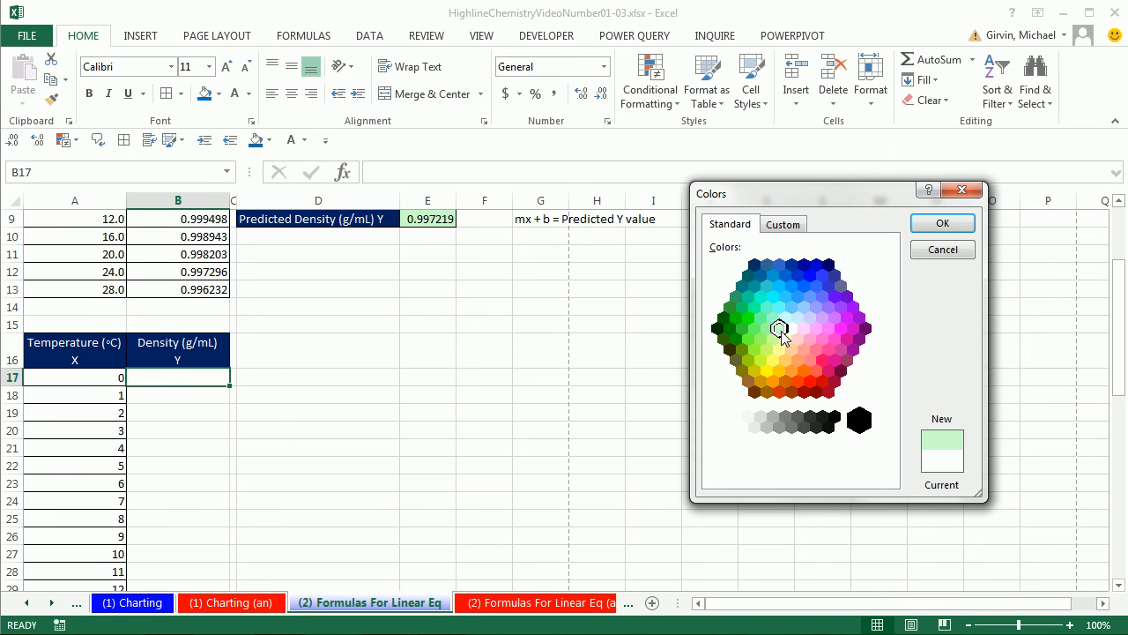
pyautogui.click(943, 225)
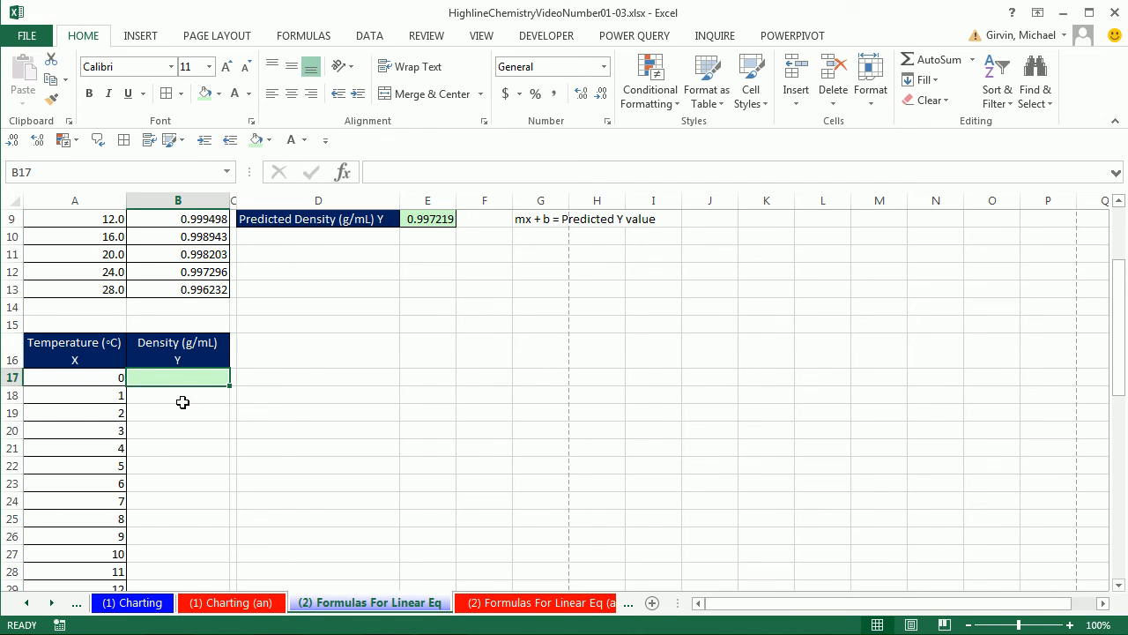
pyautogui.scroll(2, 287, 406)
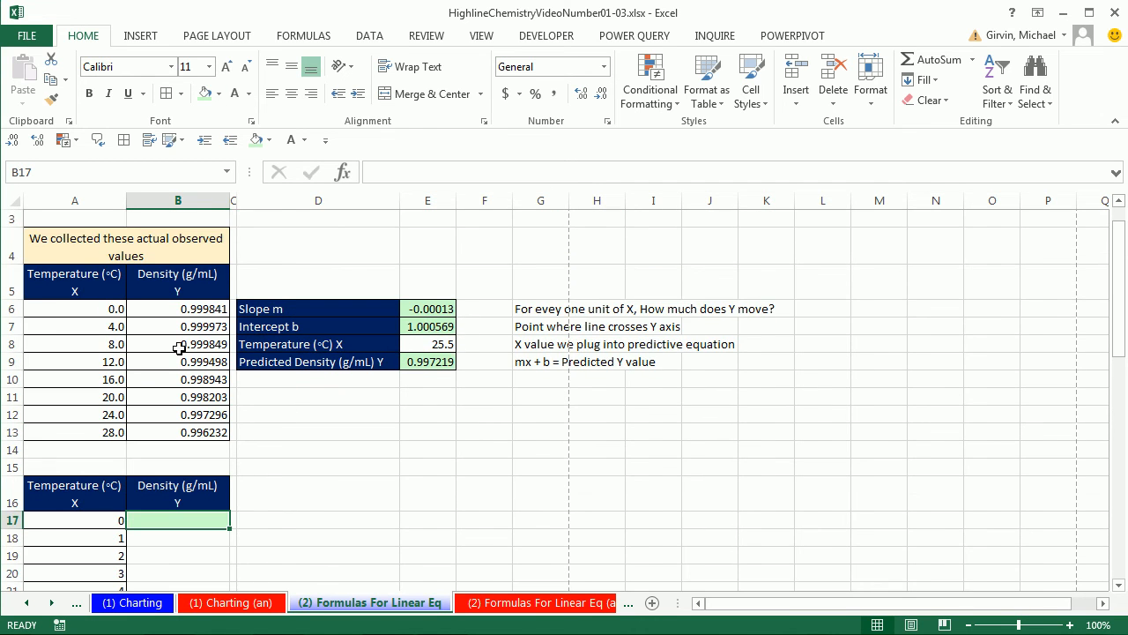
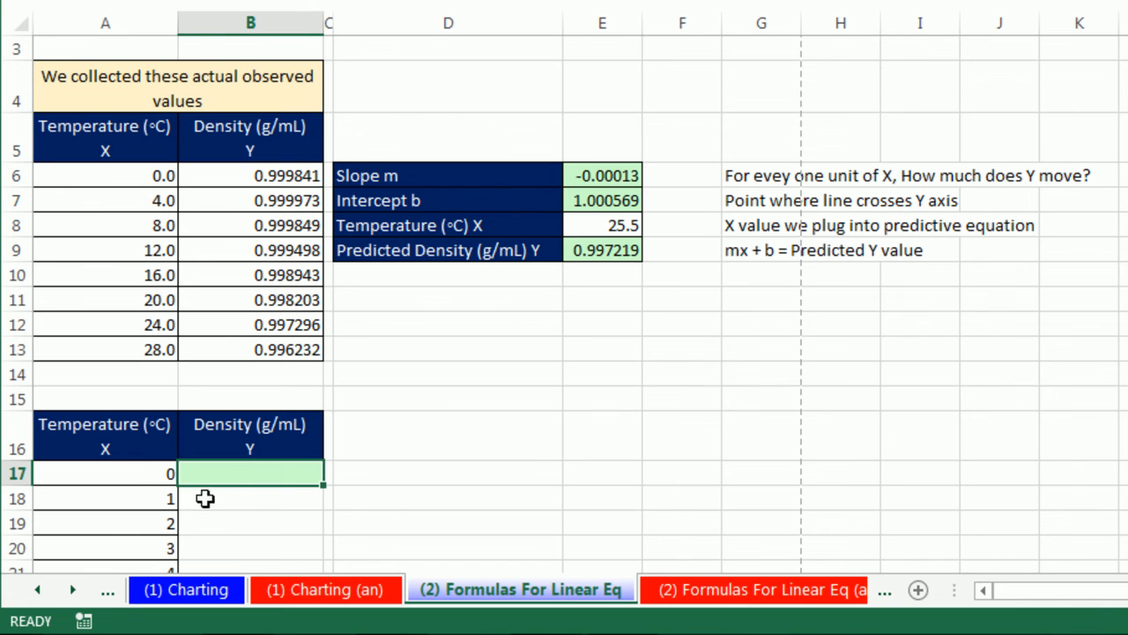
# - Examine temperature cells A17:A19 with their empty density cells, and the slope and intercept cells E6 and E7
pyautogui.click(251, 504)
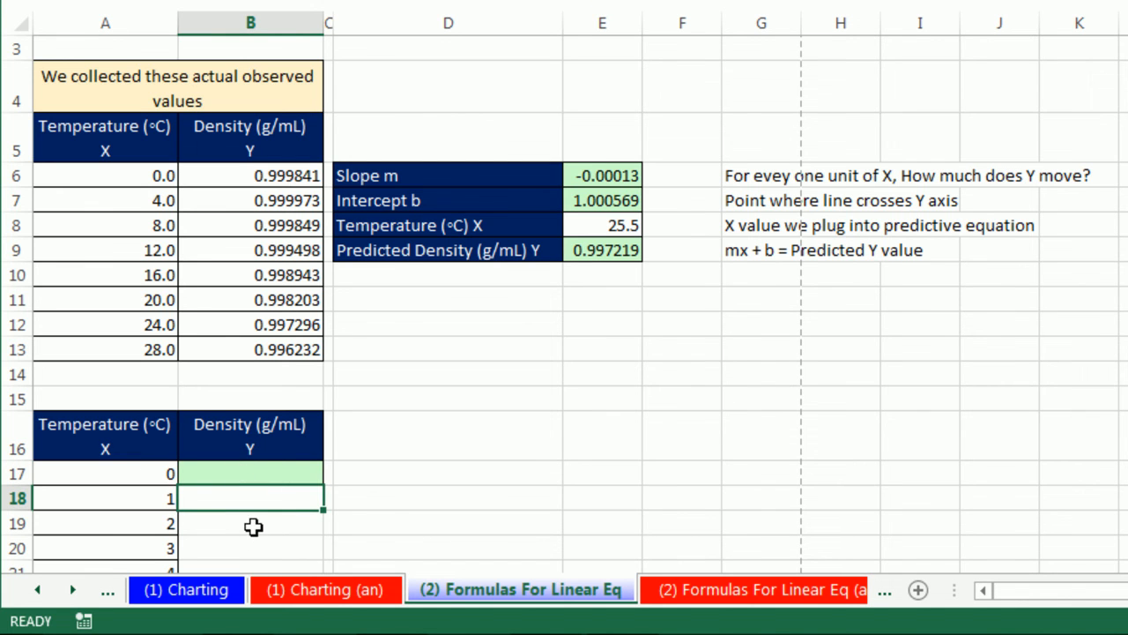
pyautogui.click(253, 527)
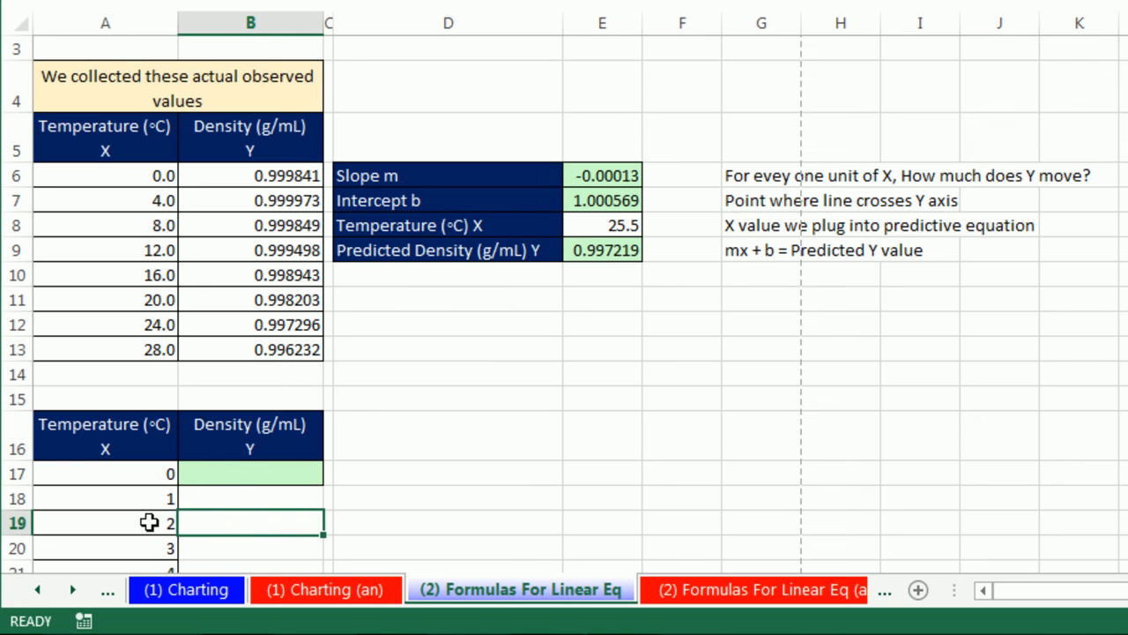
pyautogui.click(257, 474)
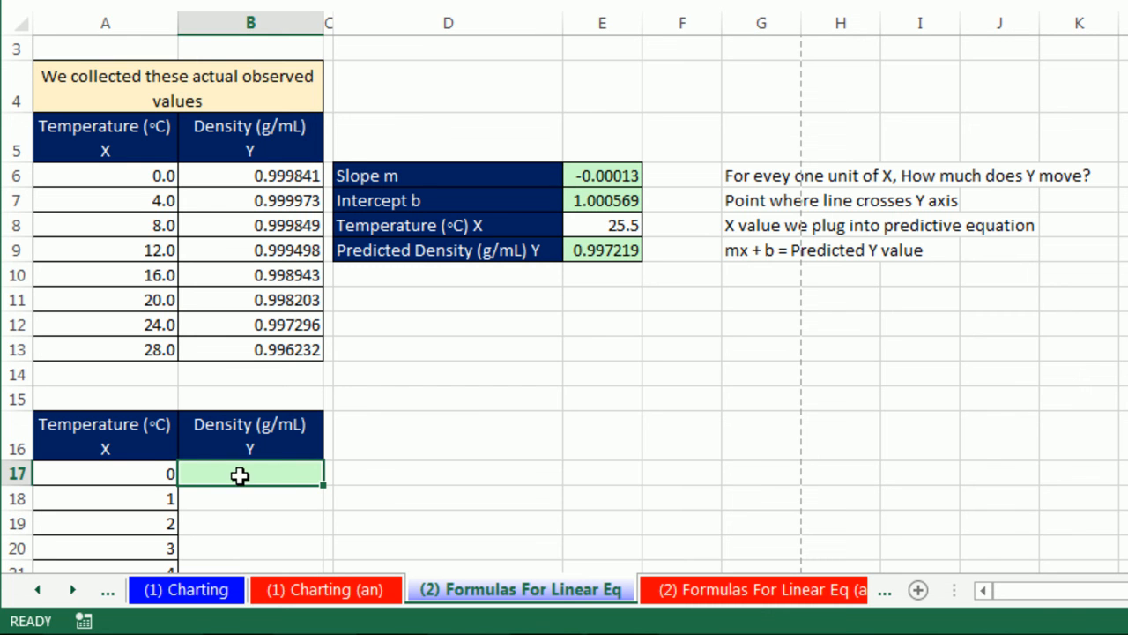
pyautogui.click(147, 470)
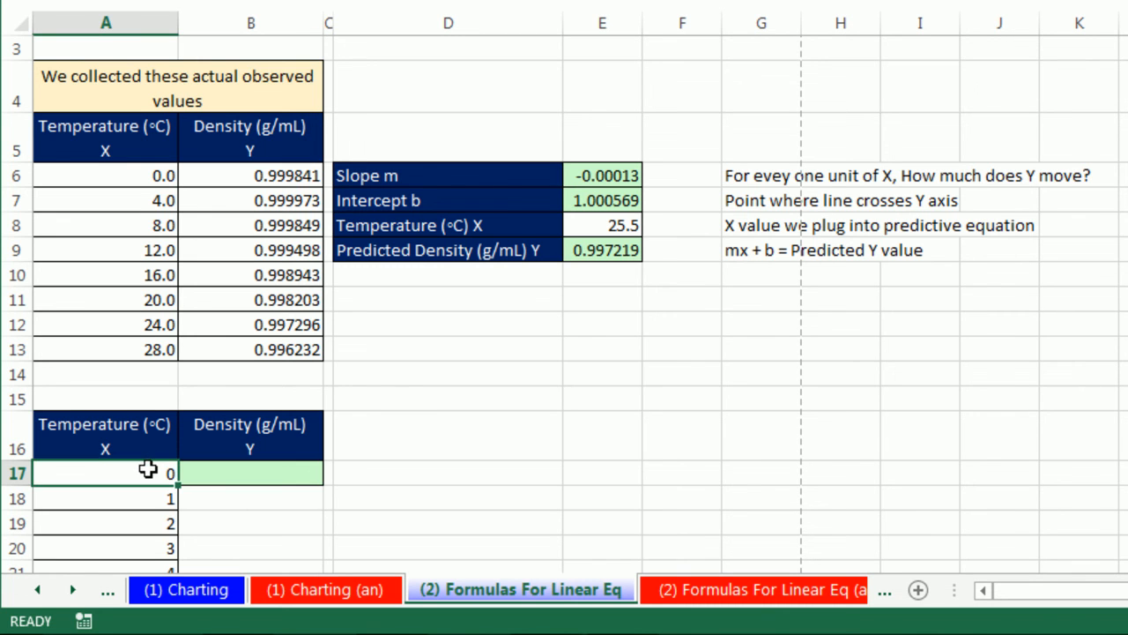
pyautogui.click(262, 496)
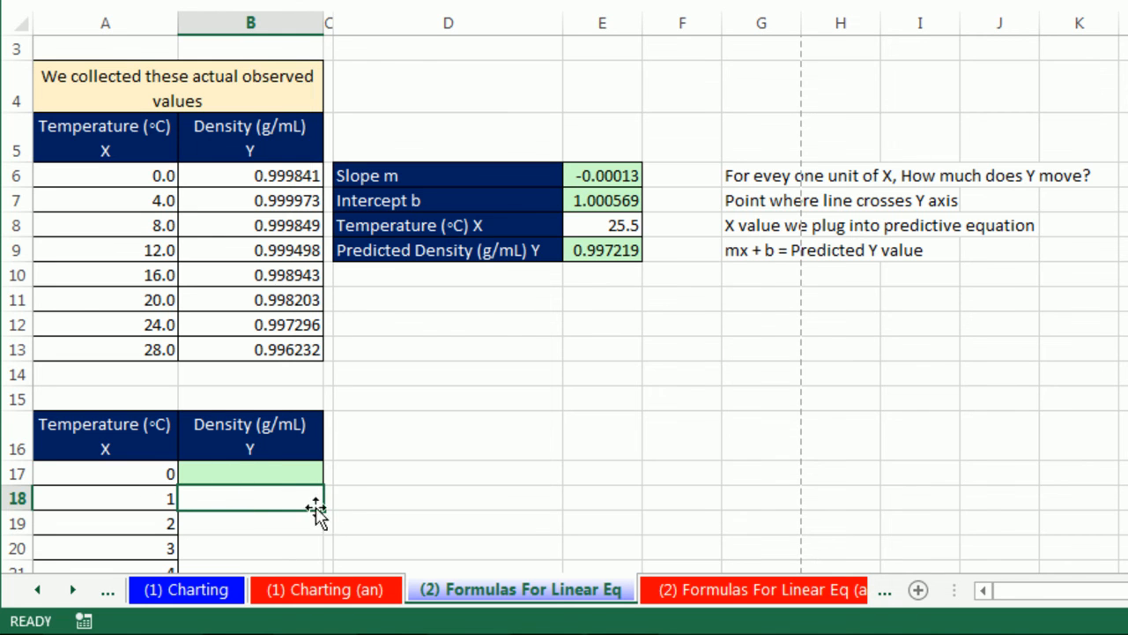
pyautogui.click(160, 494)
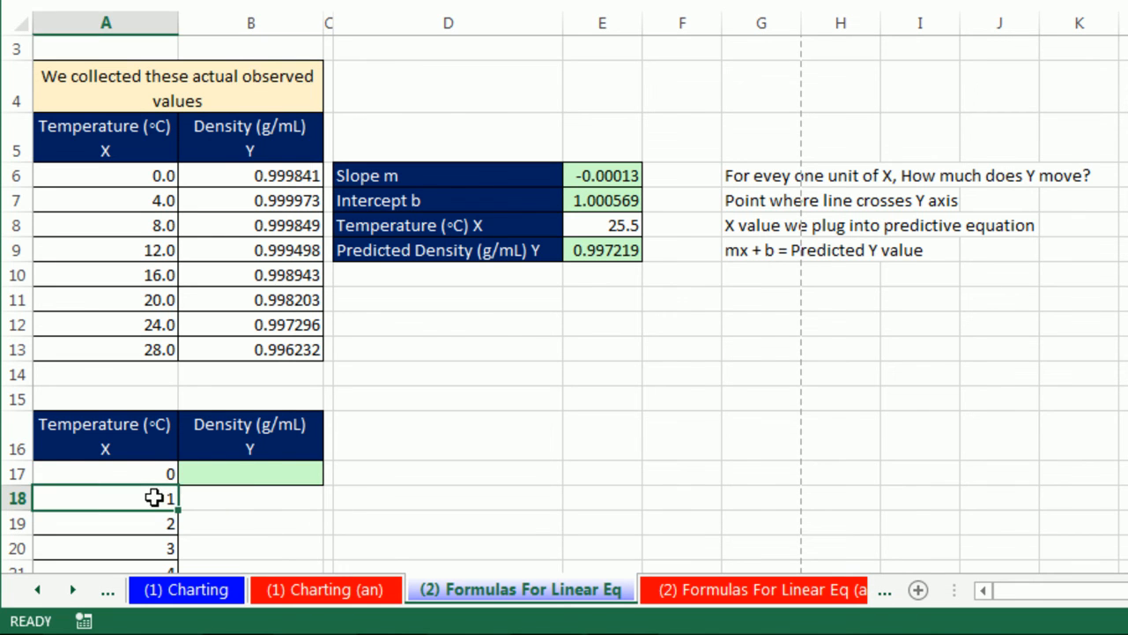
pyautogui.click(229, 524)
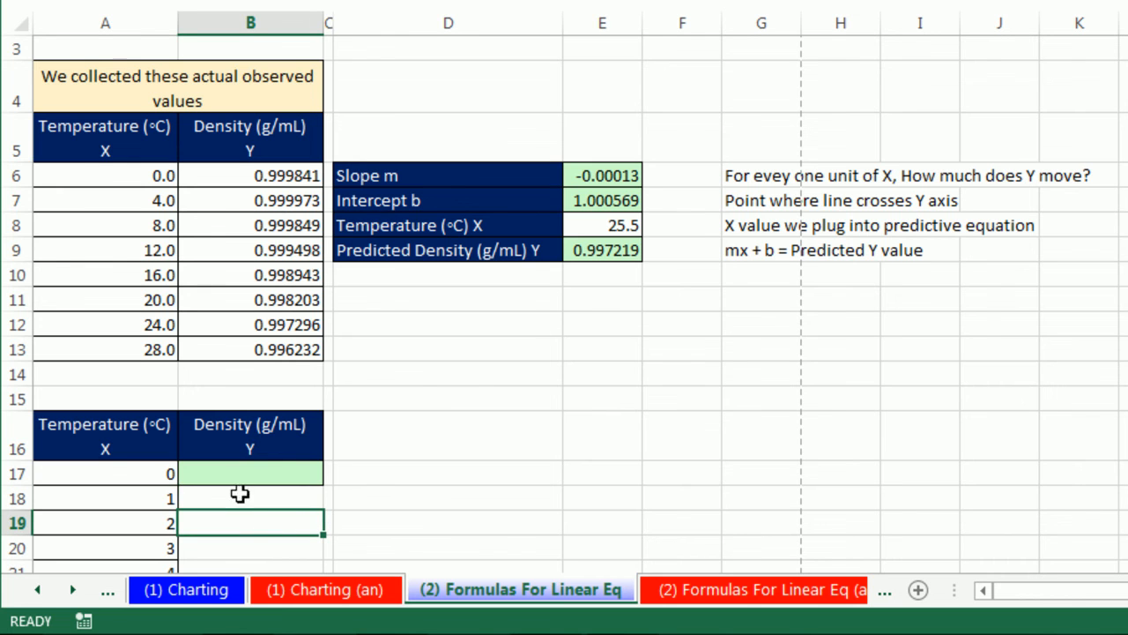
pyautogui.click(141, 523)
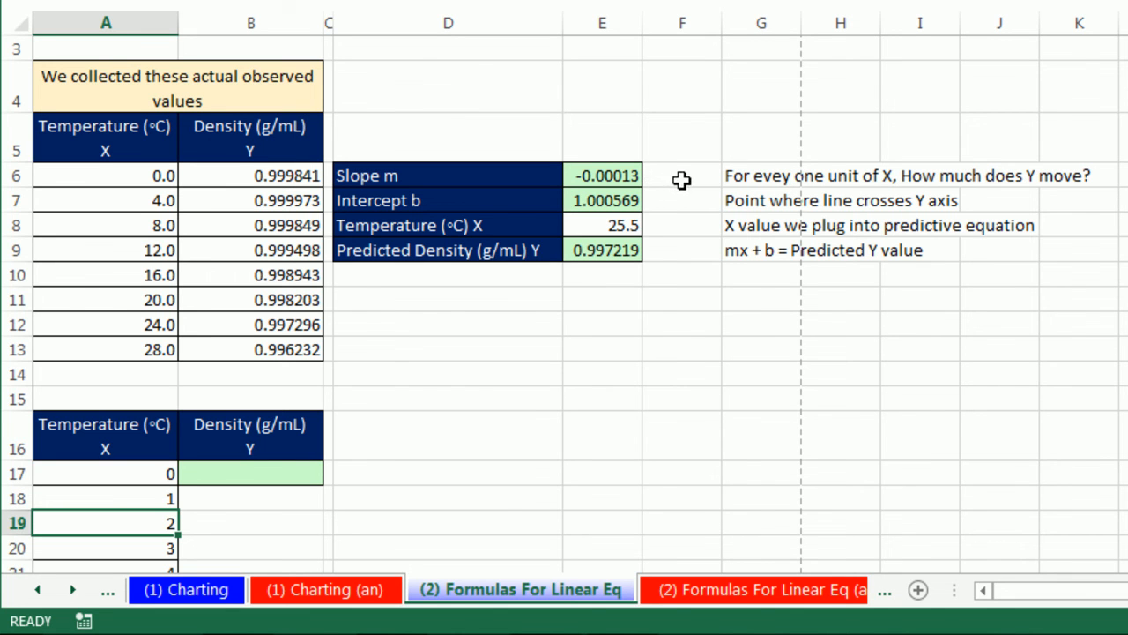
pyautogui.click(608, 174)
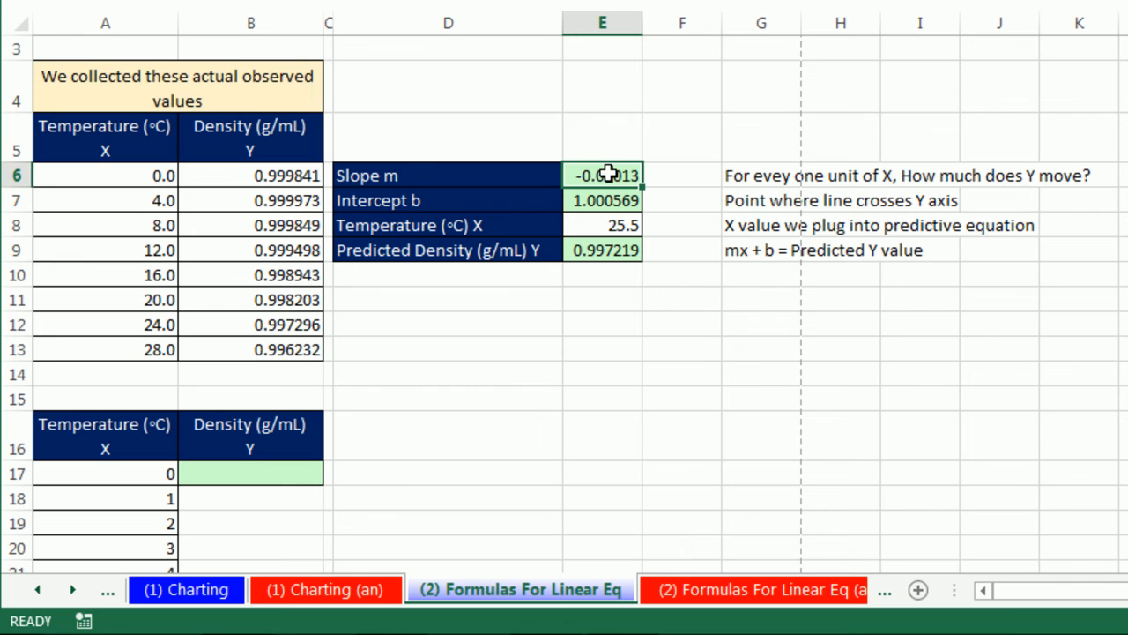
pyautogui.click(610, 200)
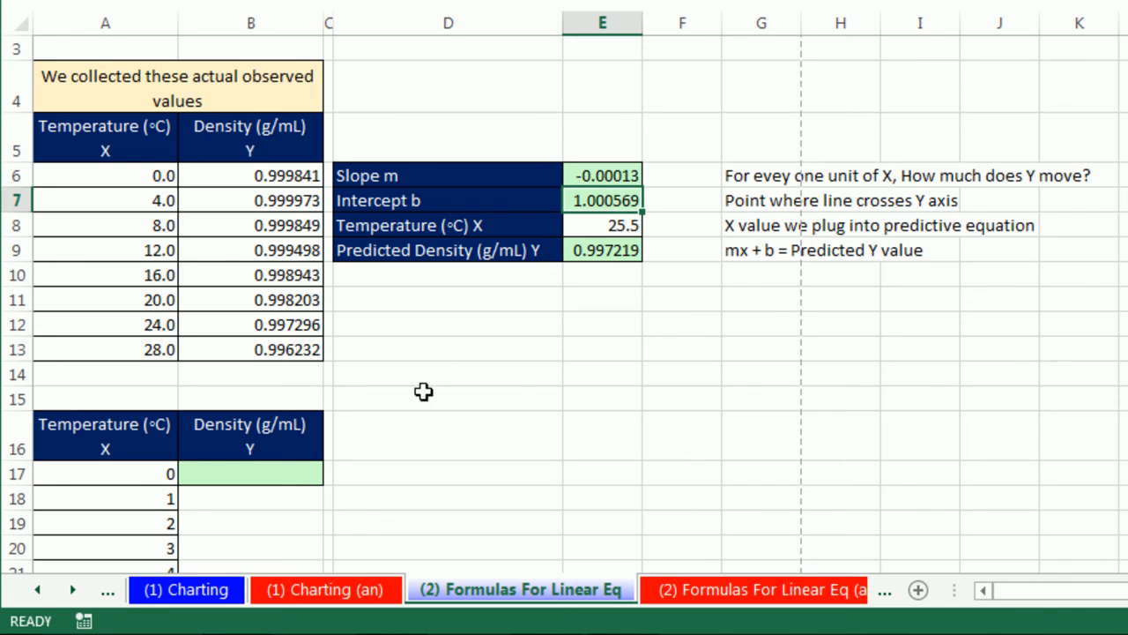
# - Enter the predicted density formula =E6*A17+E7 in cell B17, multiplying slope by temperature and adding the intercept
pyautogui.click(304, 476)
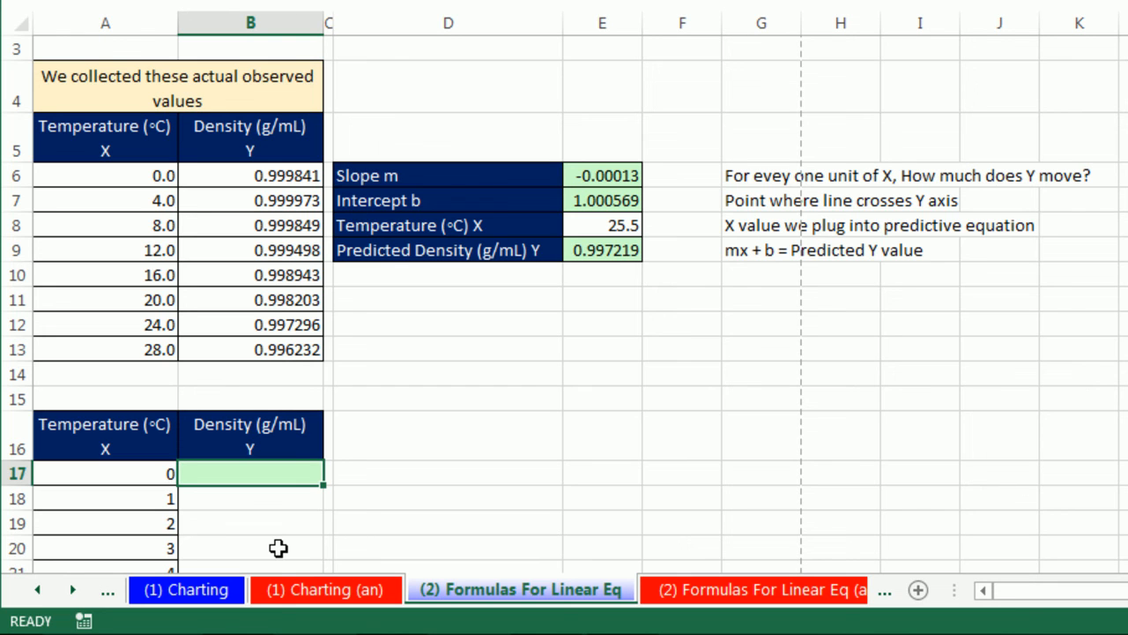
pyautogui.write('=')
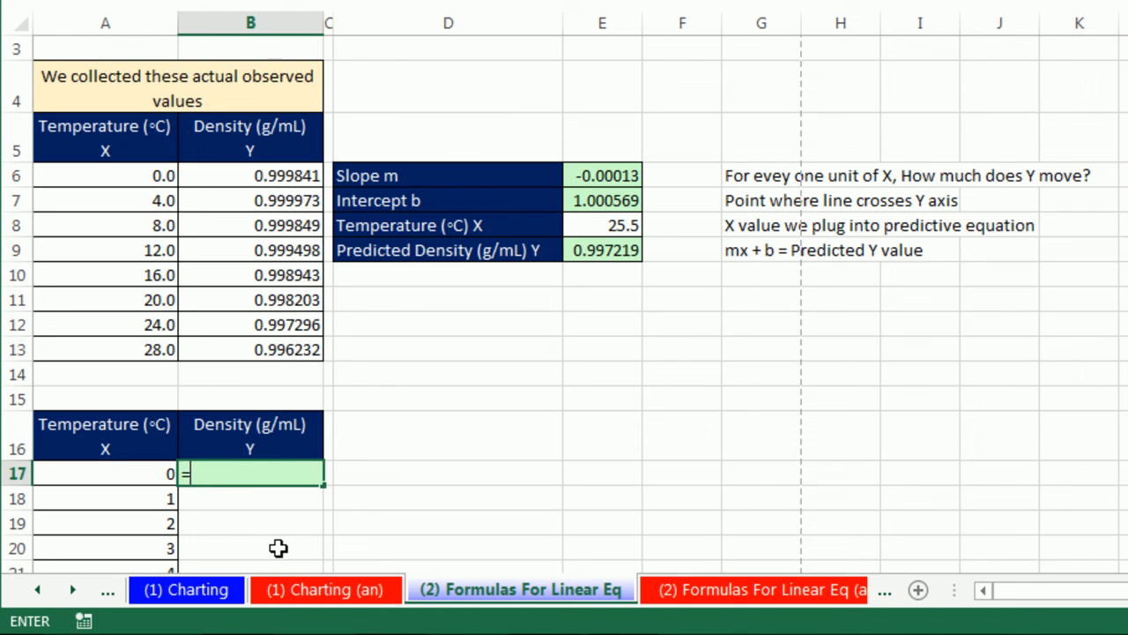
pyautogui.click(621, 174)
pyautogui.write('*')
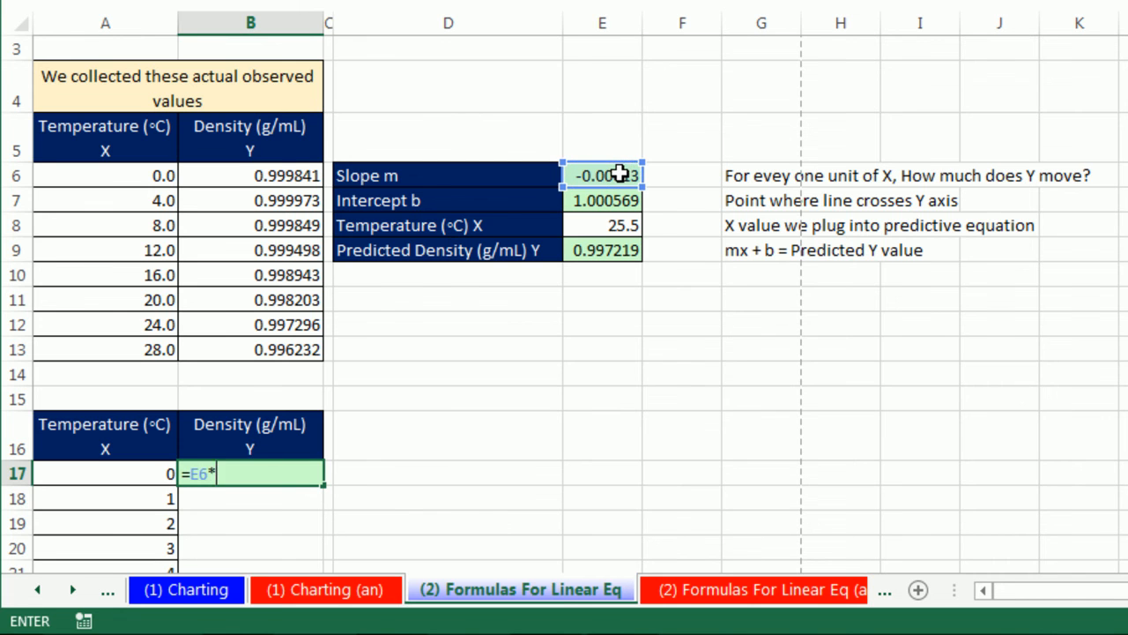
pyautogui.click(109, 477)
pyautogui.write('+')
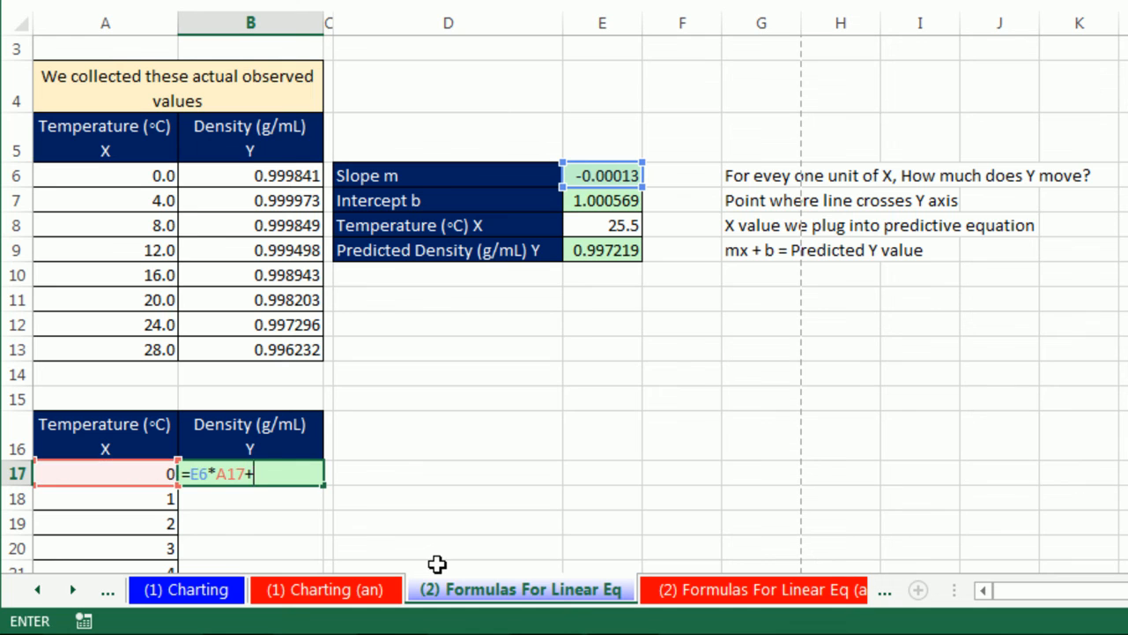
pyautogui.click(611, 202)
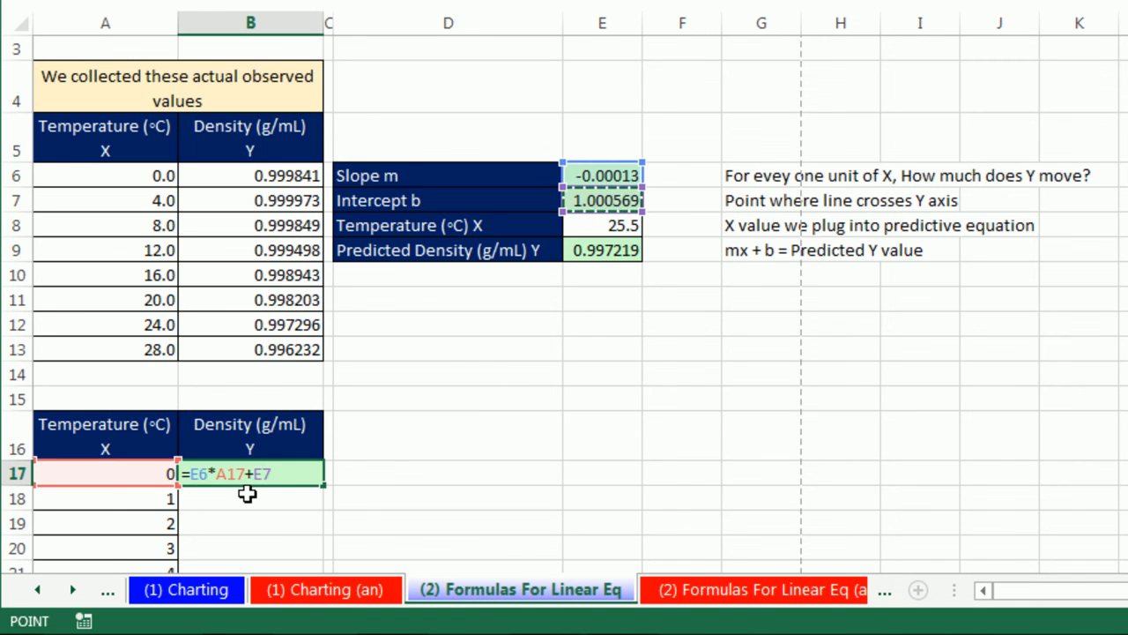
pyautogui.hotkey('ctrl', 'Return')
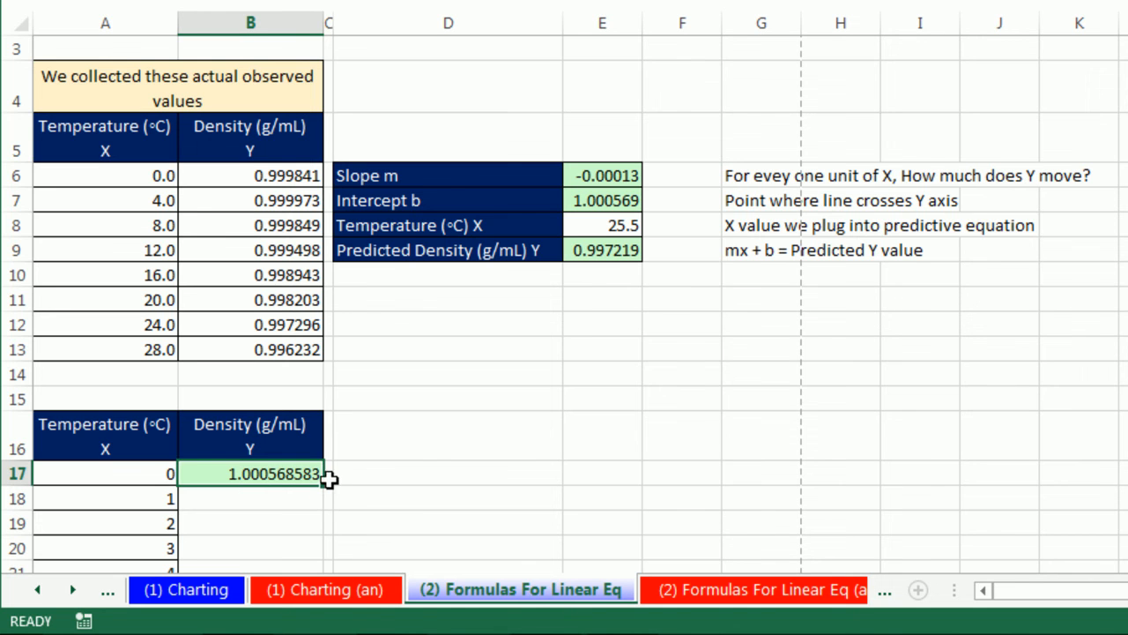
# - Try copying the density formula from B17 into B18, inspect its cell references, and clear the copied formula
pyautogui.moveTo(327, 484); pyautogui.dragTo(323, 510)
pyautogui.click(291, 498)
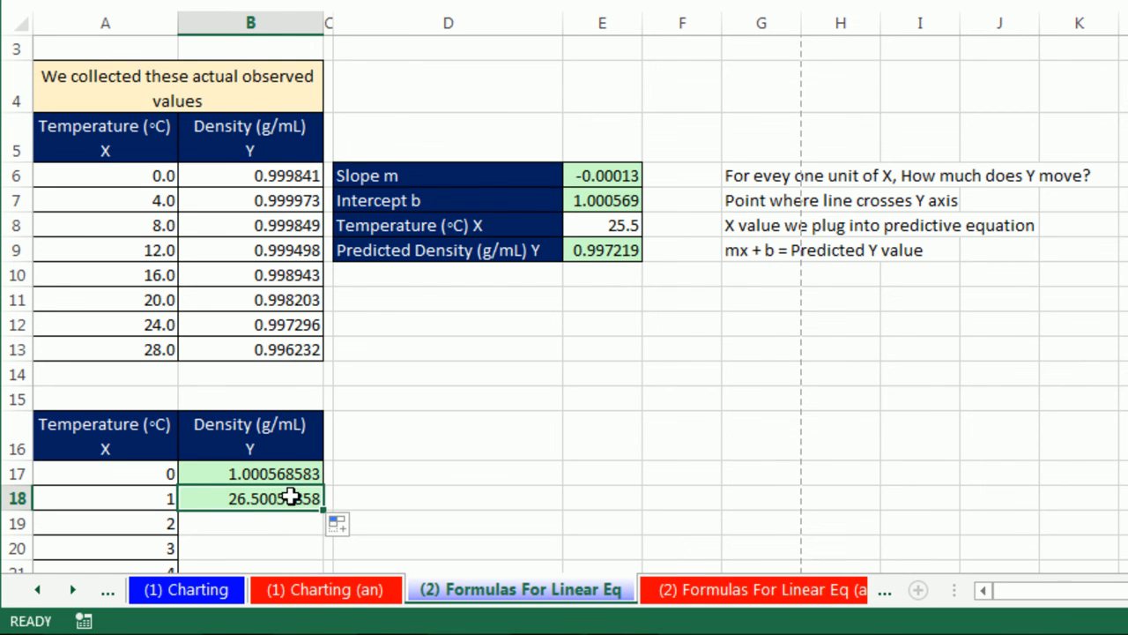
pyautogui.press('F2')
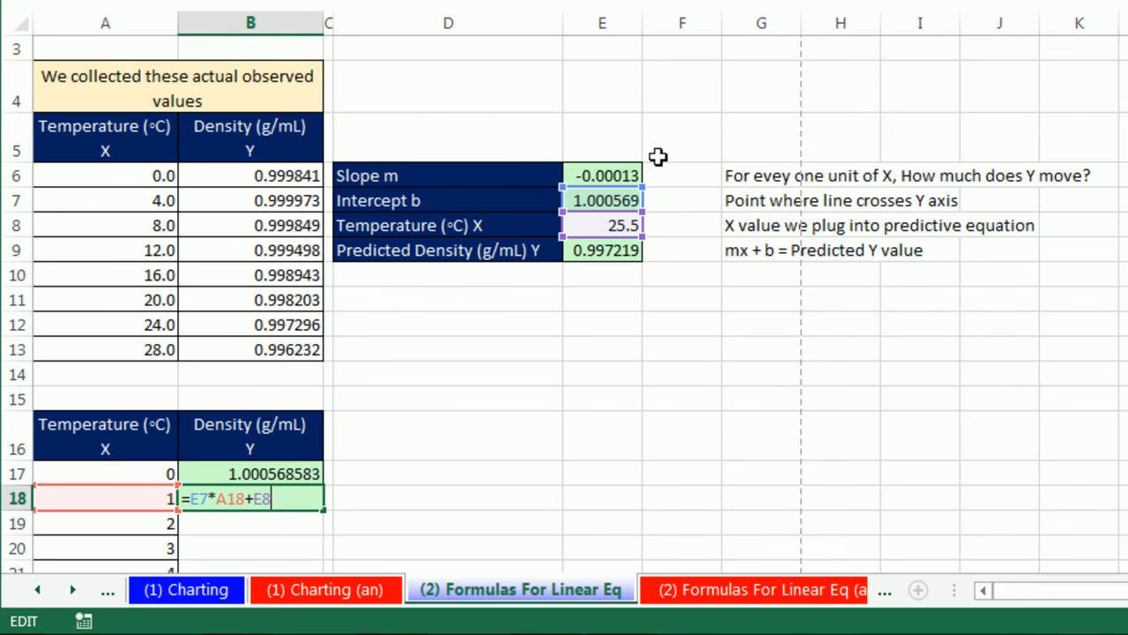
pyautogui.press('Escape')
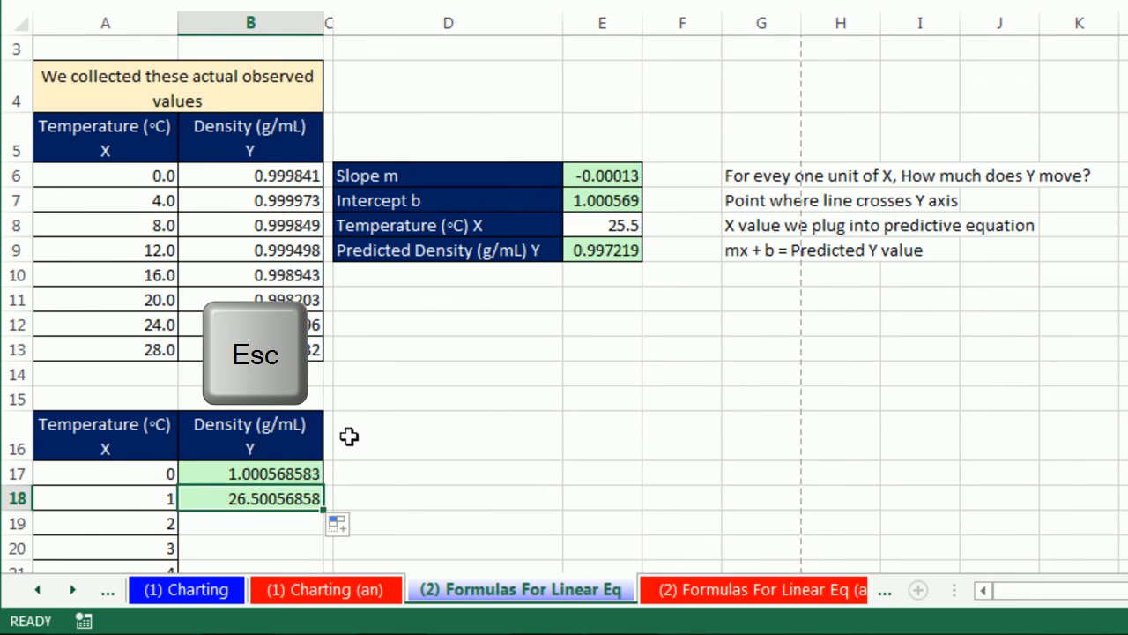
pyautogui.press('Delete')
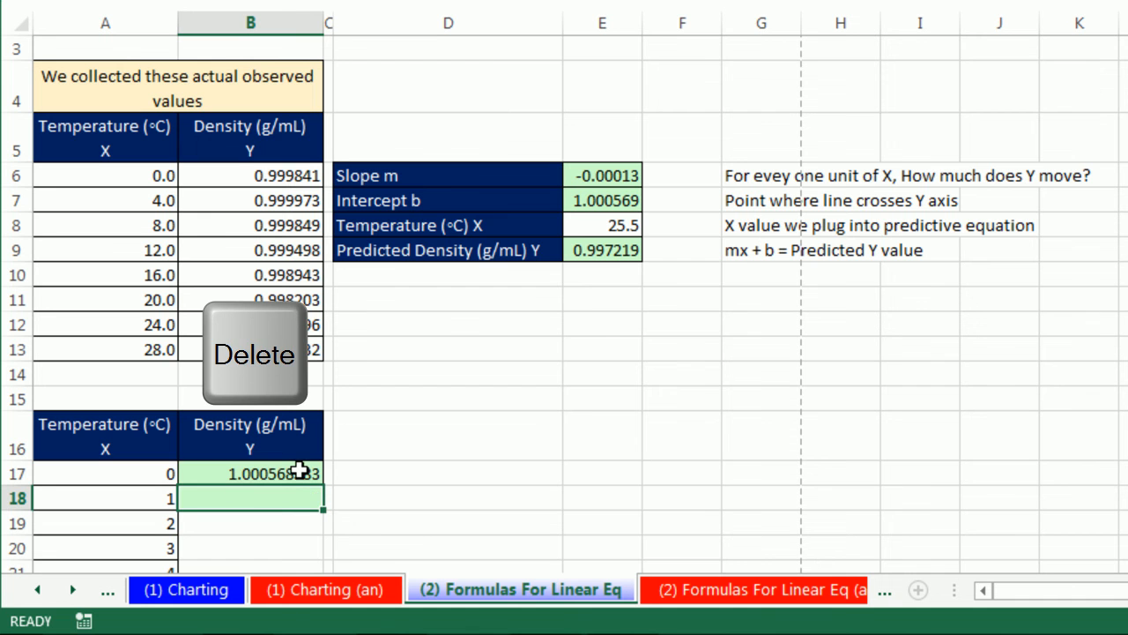
# - Lock the slope and intercept references in B17 as absolute so the formula reads =$E$6*A17+$E$7
pyautogui.click(284, 473)
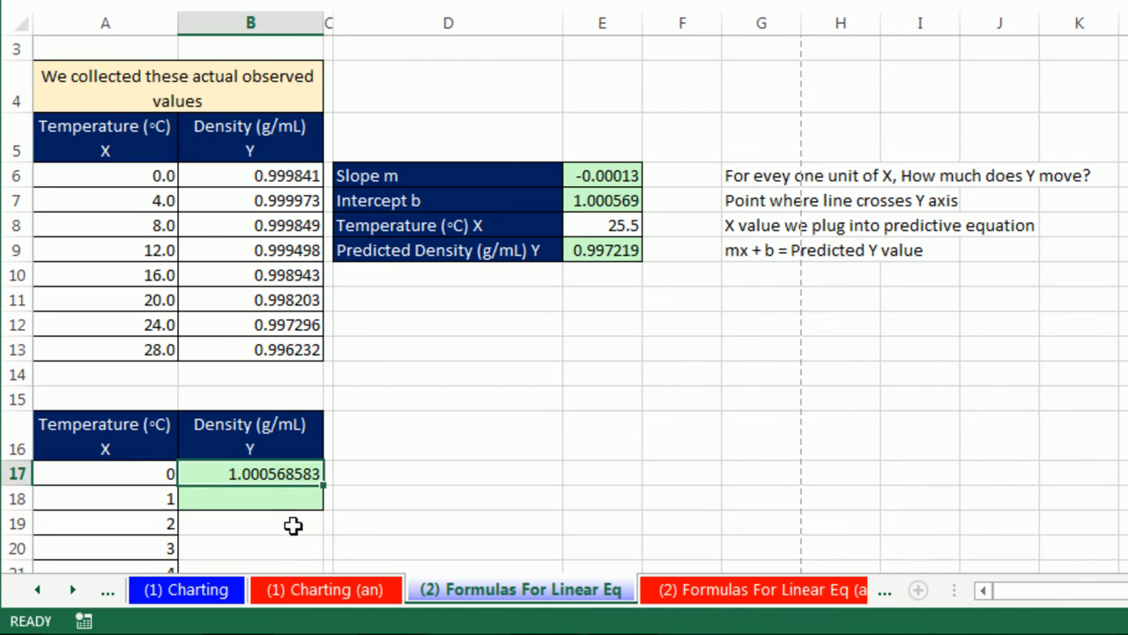
pyautogui.press('F2')
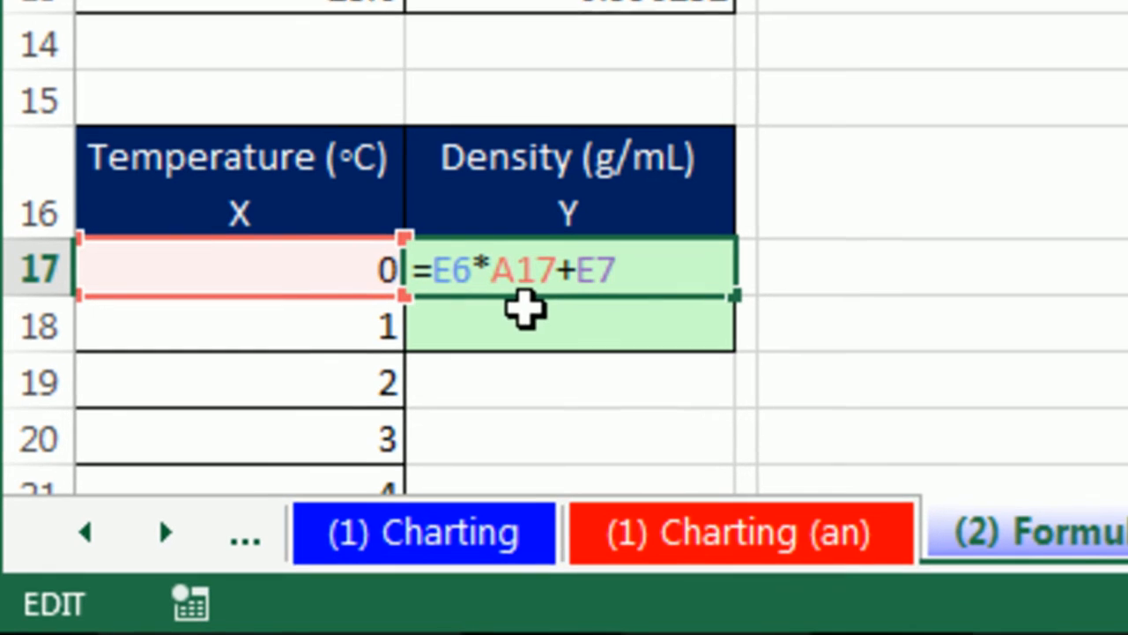
pyautogui.click(518, 269)
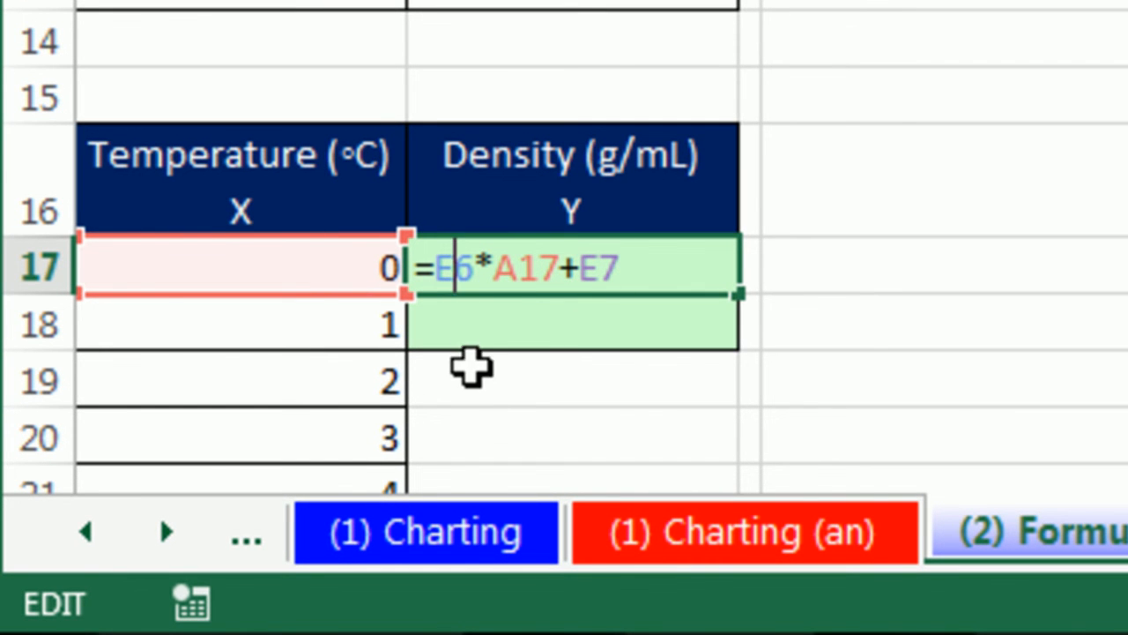
pyautogui.click(432, 267)
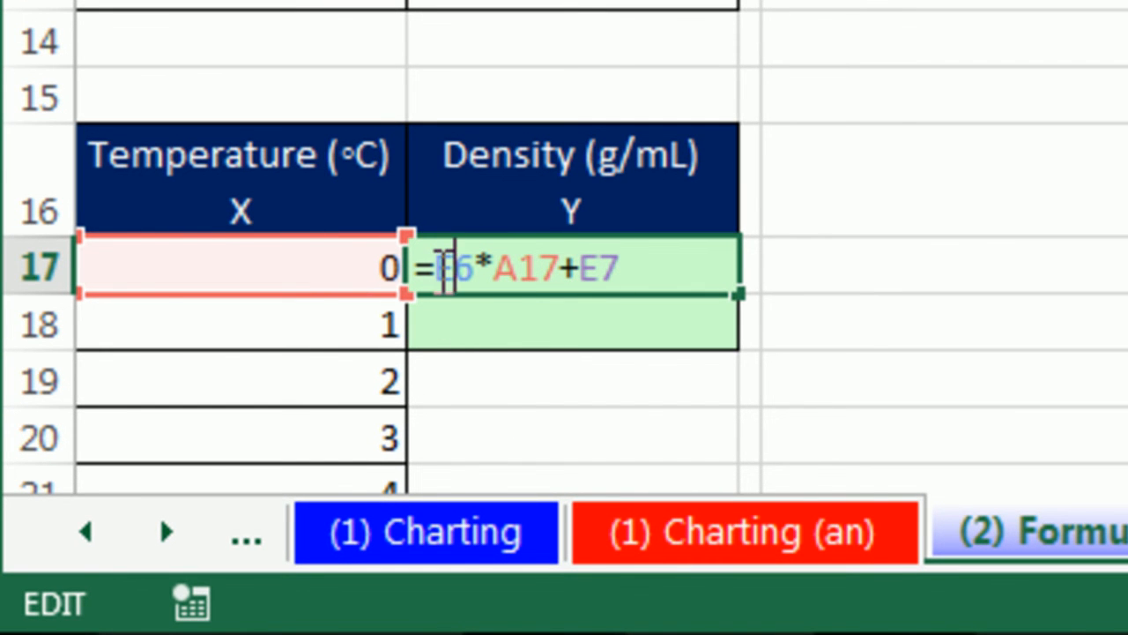
pyautogui.click(479, 264)
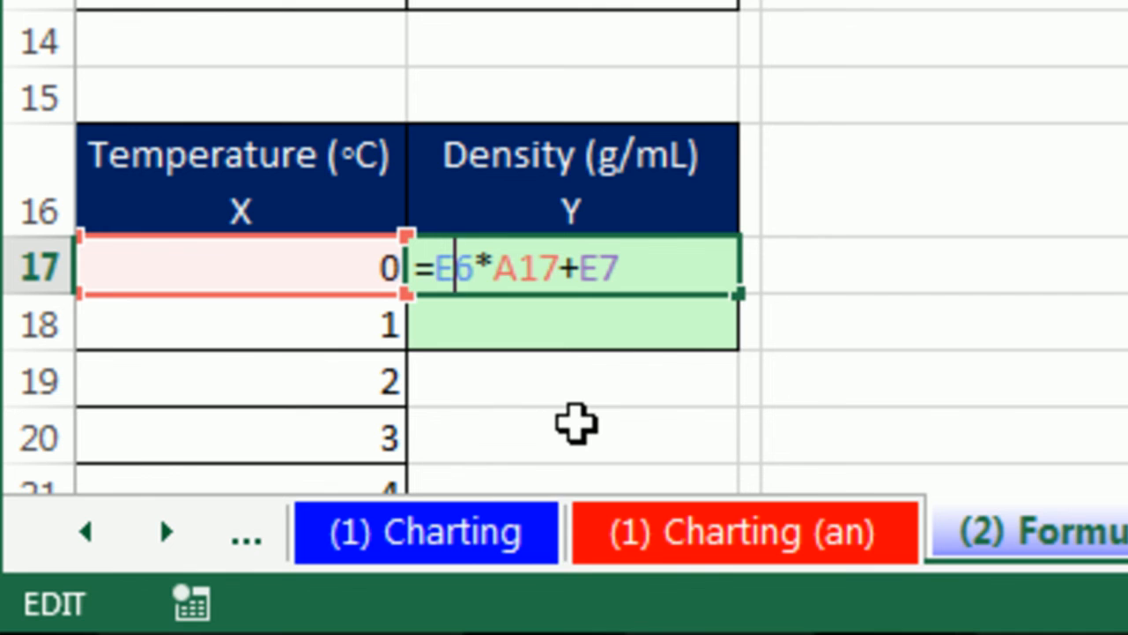
pyautogui.press('F4')
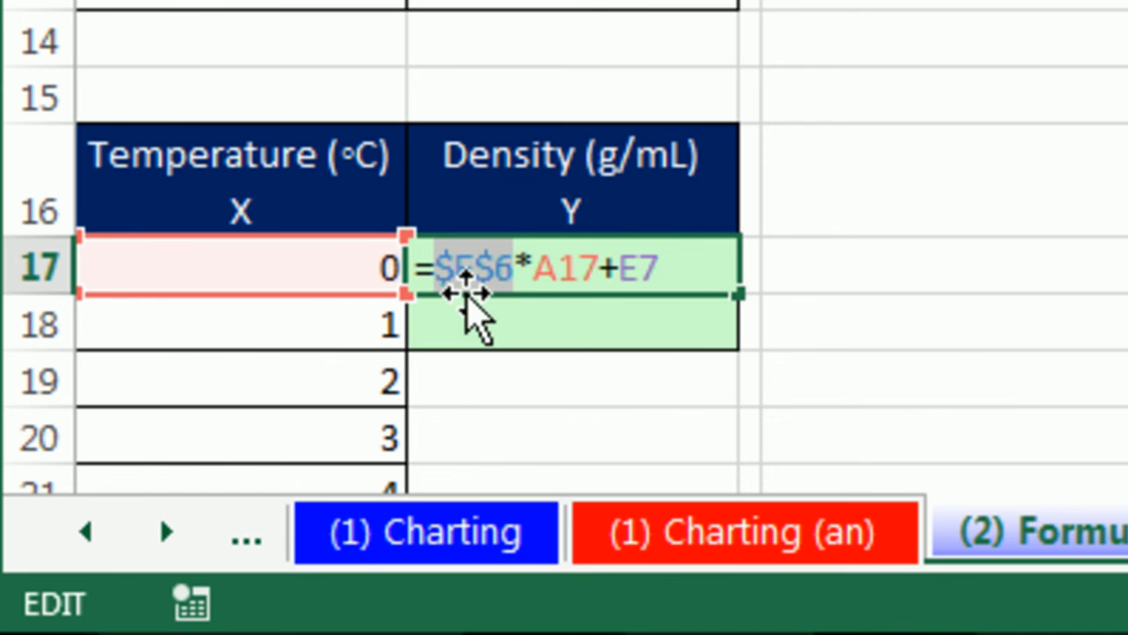
pyautogui.click(562, 266)
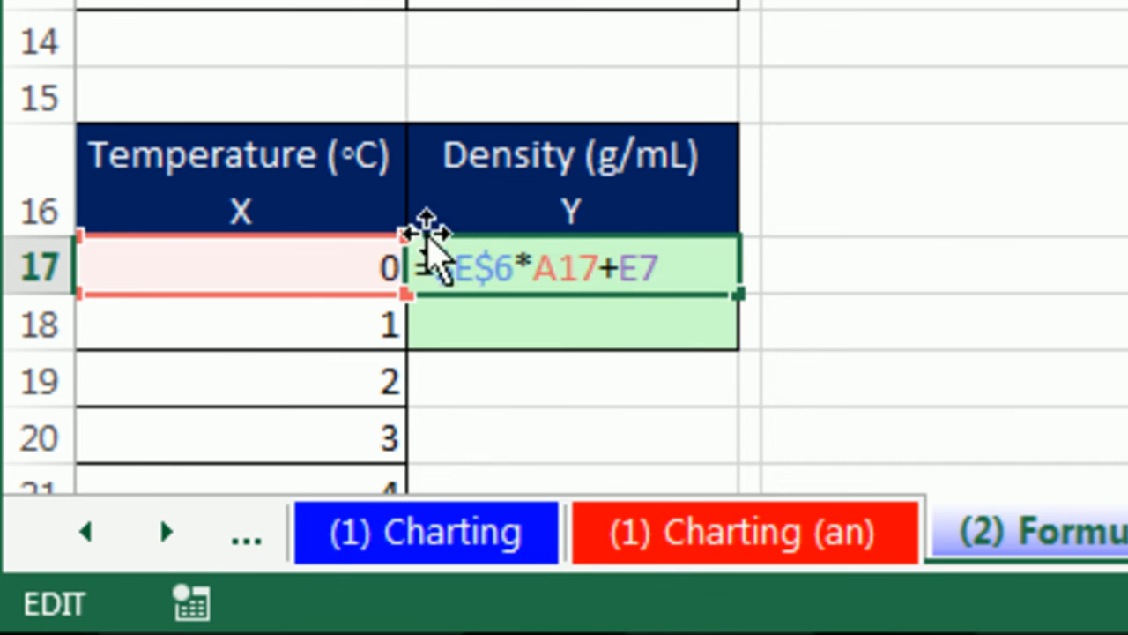
pyautogui.click(641, 266)
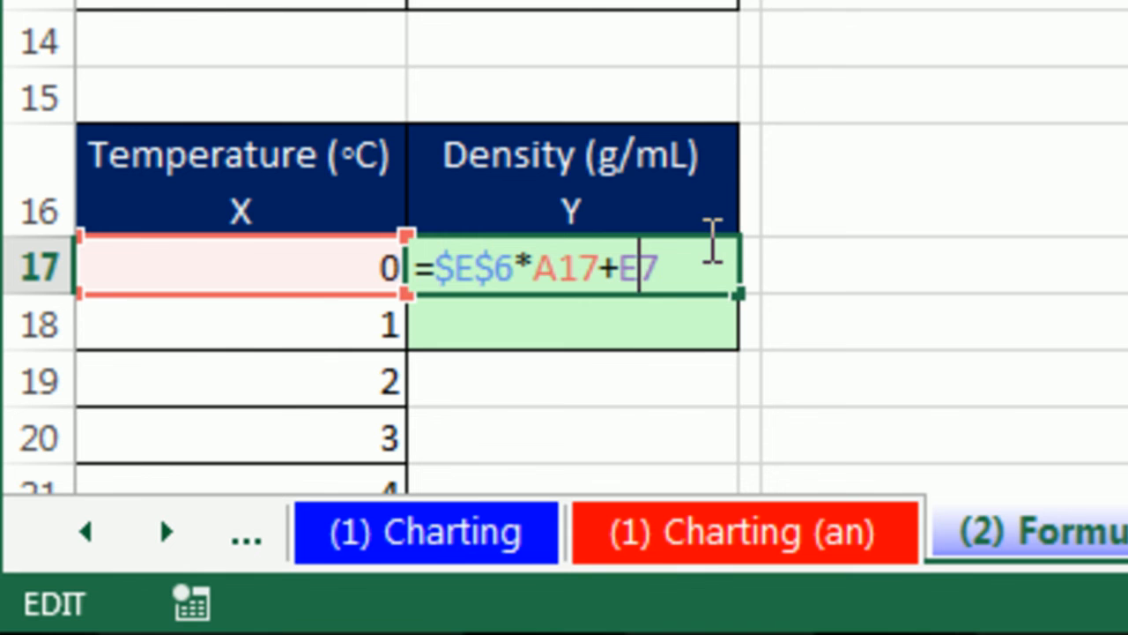
pyautogui.press('F4')
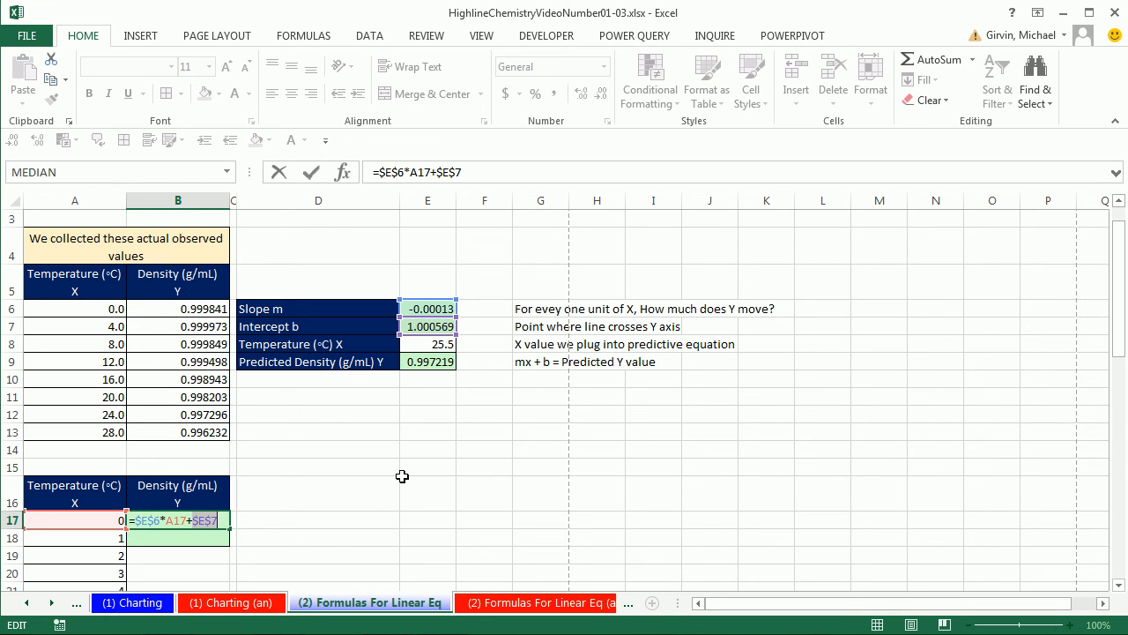
pyautogui.press('Return')
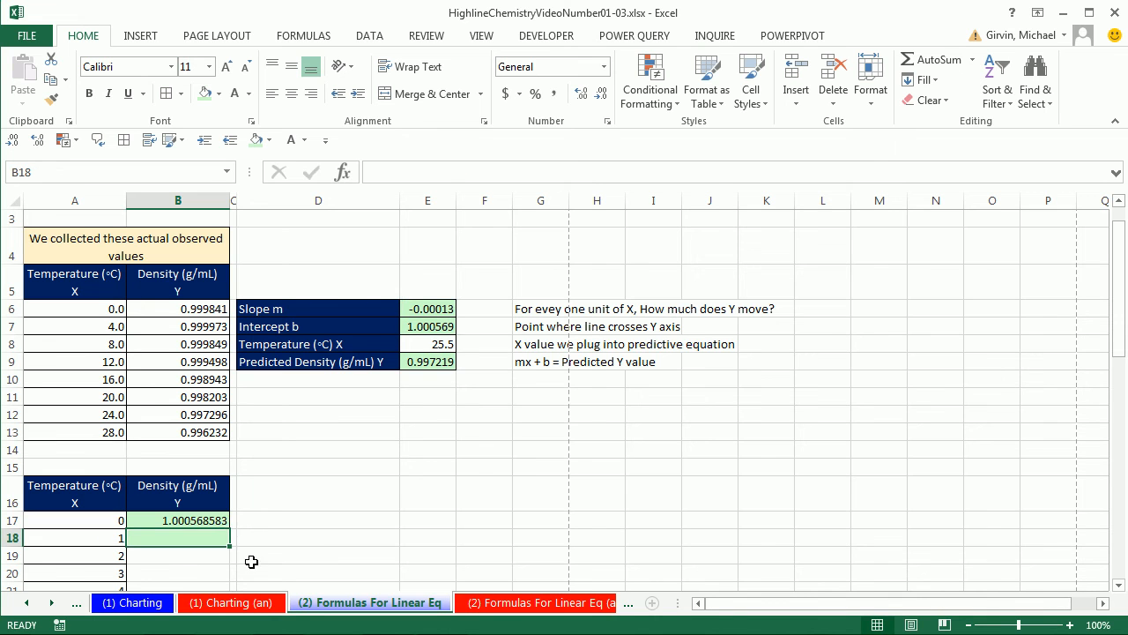
# - Check where the temperature series ends, and fill the B17 density formula down beside it to B57
pyautogui.click(220, 521)
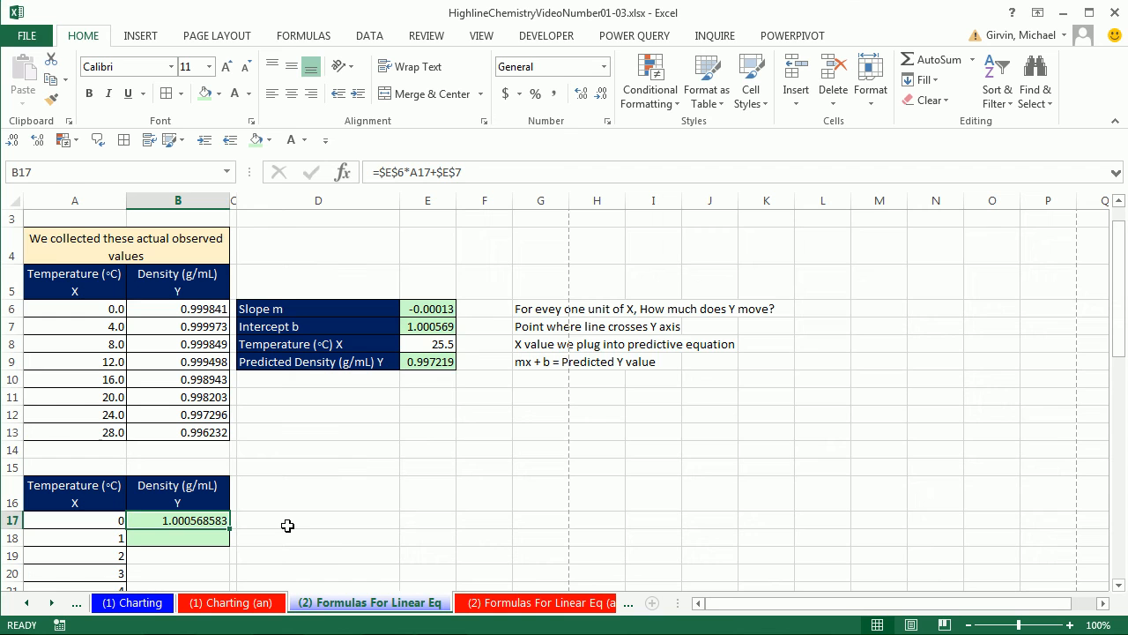
pyautogui.scroll(-4, 287, 526)
pyautogui.scroll(-2, 287, 525)
pyautogui.scroll(-6, 232, 441)
pyautogui.scroll(-6, 215, 443)
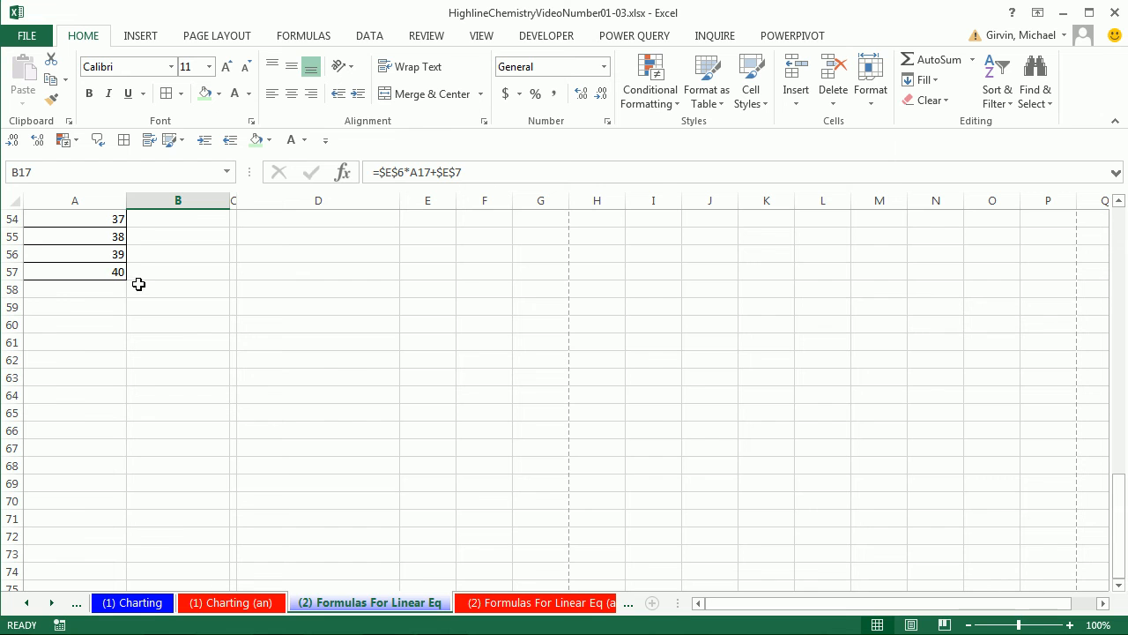
pyautogui.scroll(12, 324, 387)
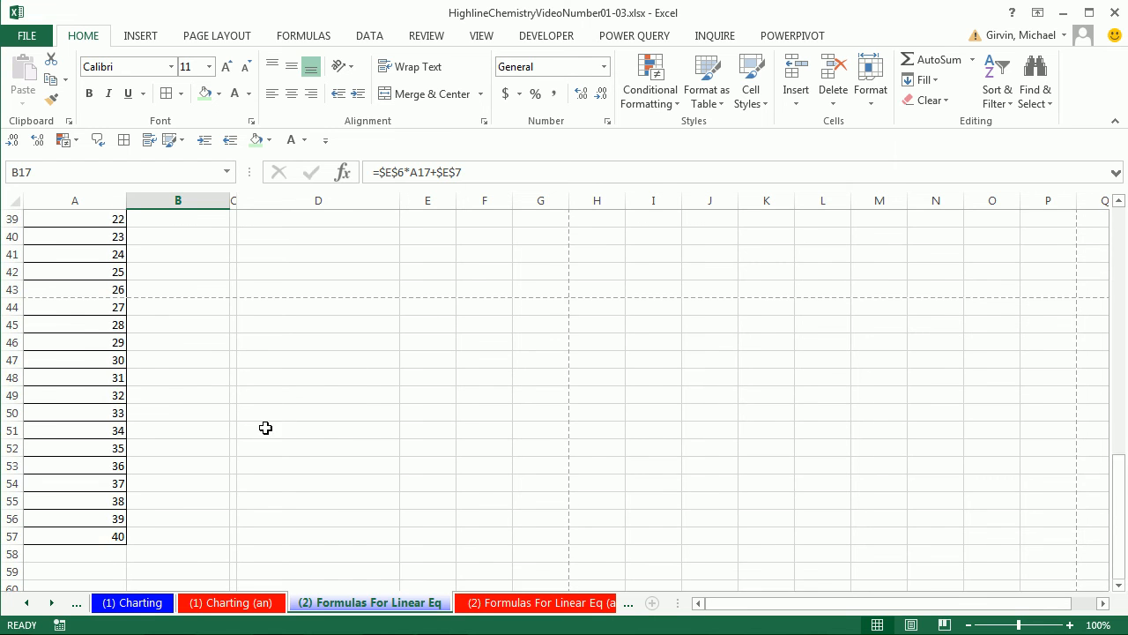
pyautogui.scroll(2, 323, 473)
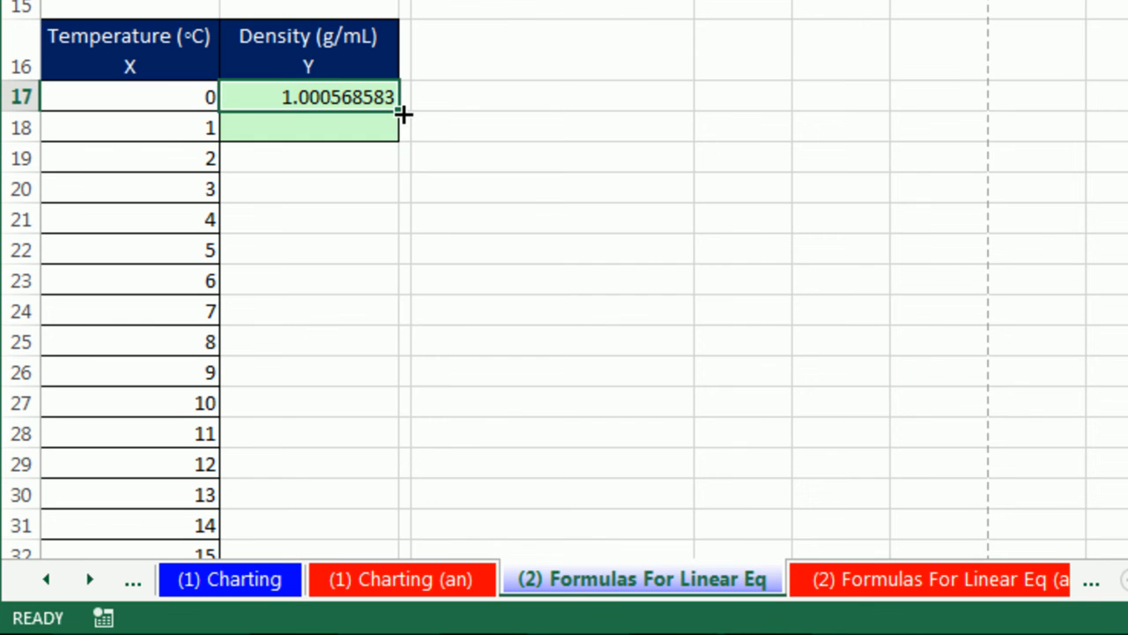
pyautogui.doubleClick(402, 113)
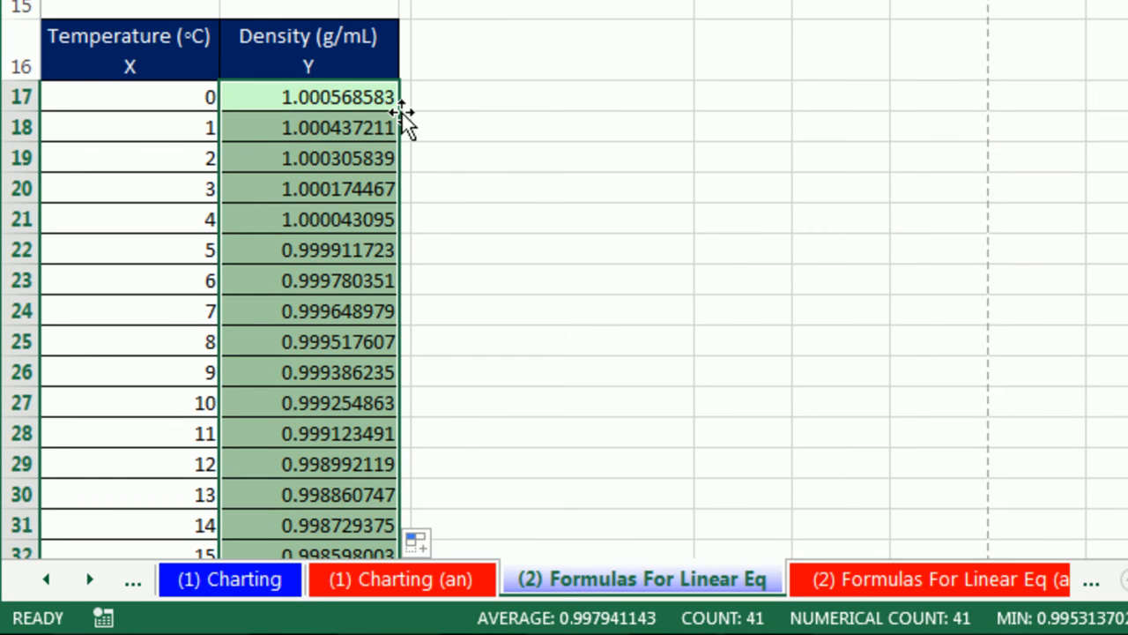
# - Check in the last filled cell, B57, that the density formula references the slope, the intercept and the temperature beside it
pyautogui.scroll(-6, 402, 112)
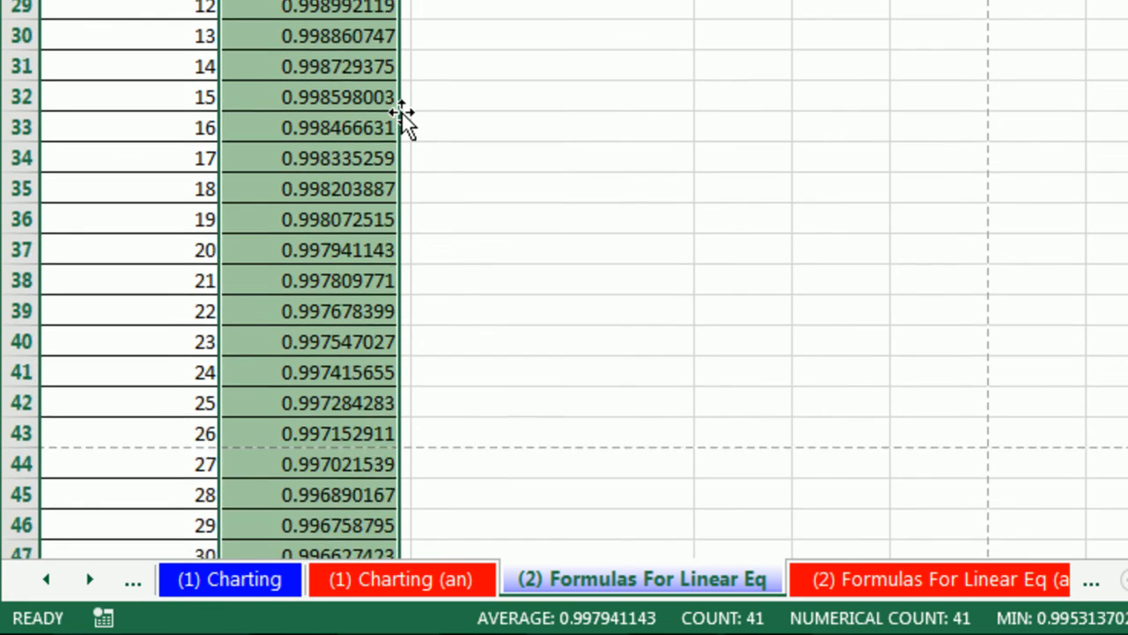
pyautogui.scroll(-4, 402, 123)
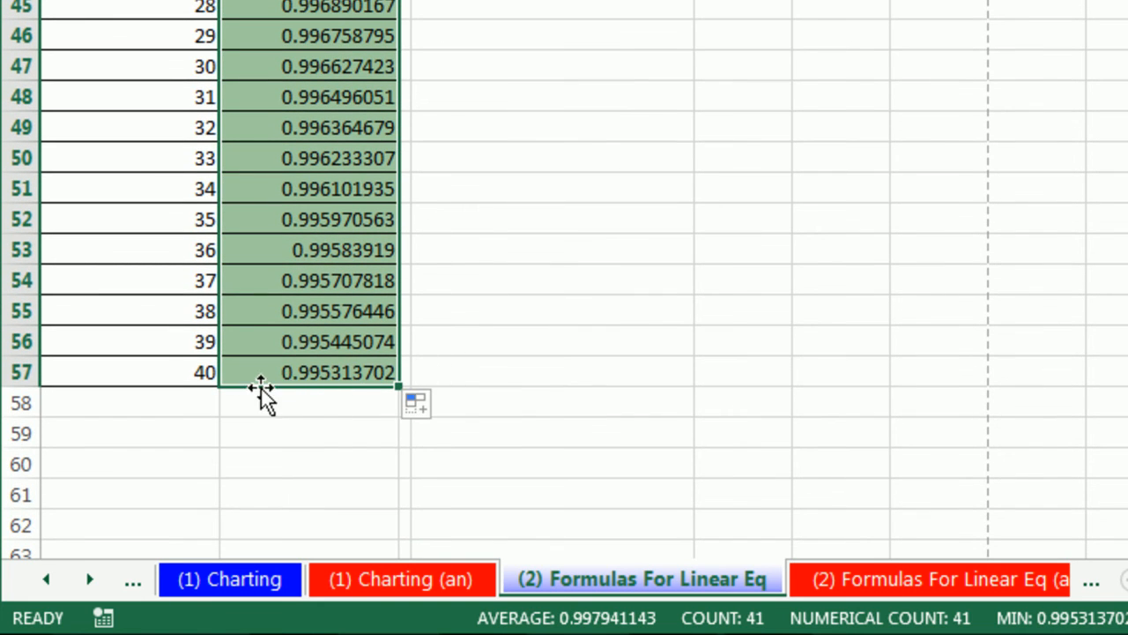
pyautogui.click(305, 374)
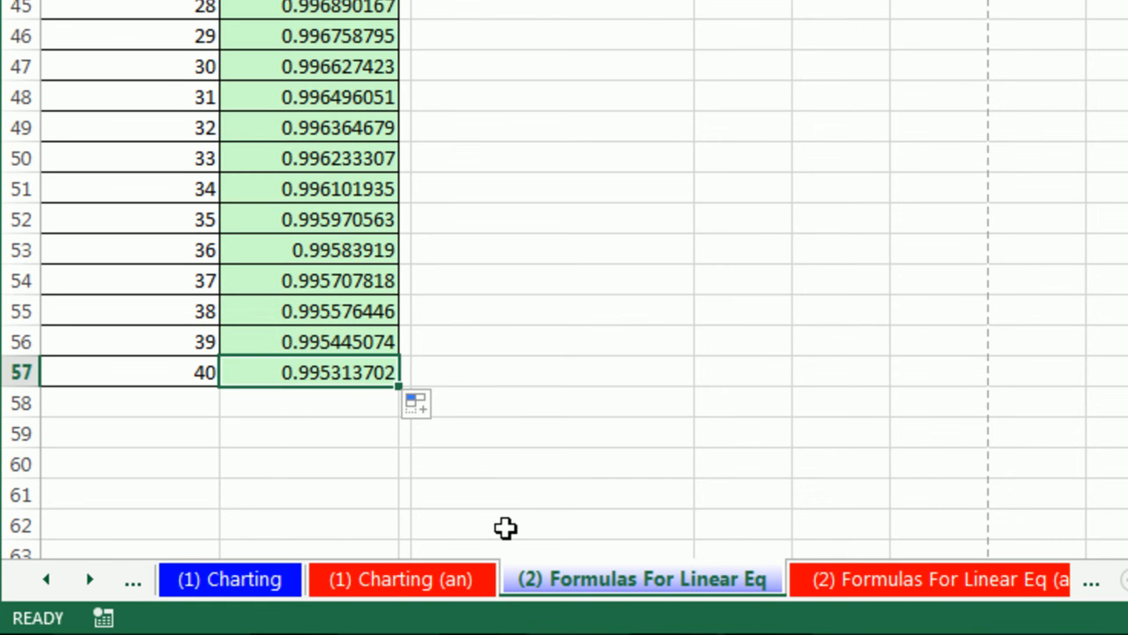
pyautogui.press('F2')
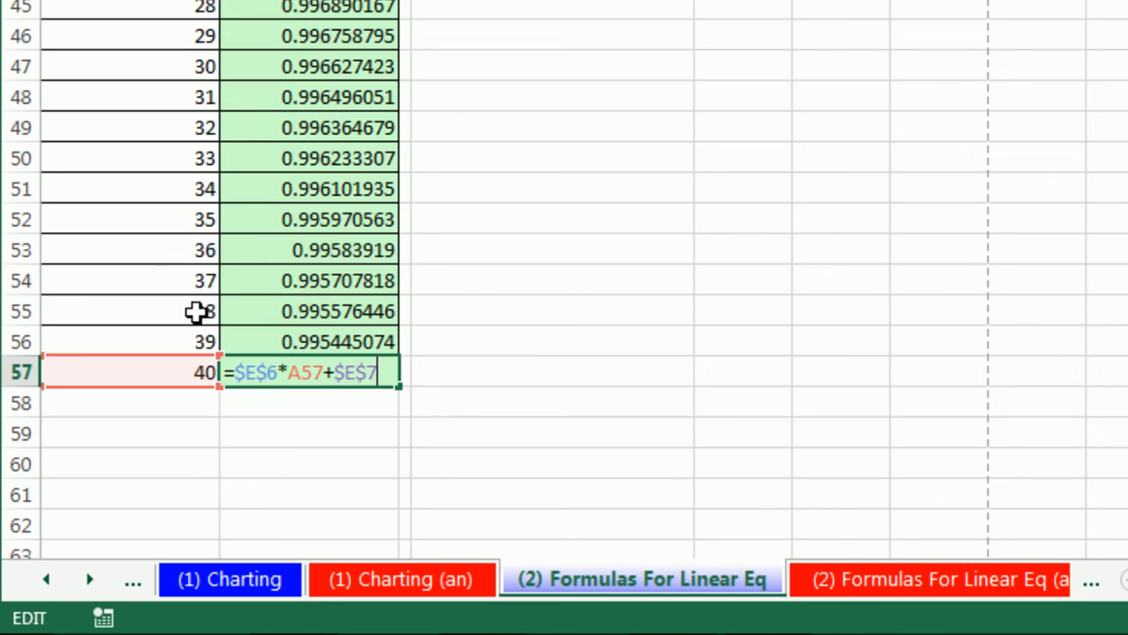
pyautogui.scroll(4, 585, 554)
pyautogui.scroll(10, 582, 353)
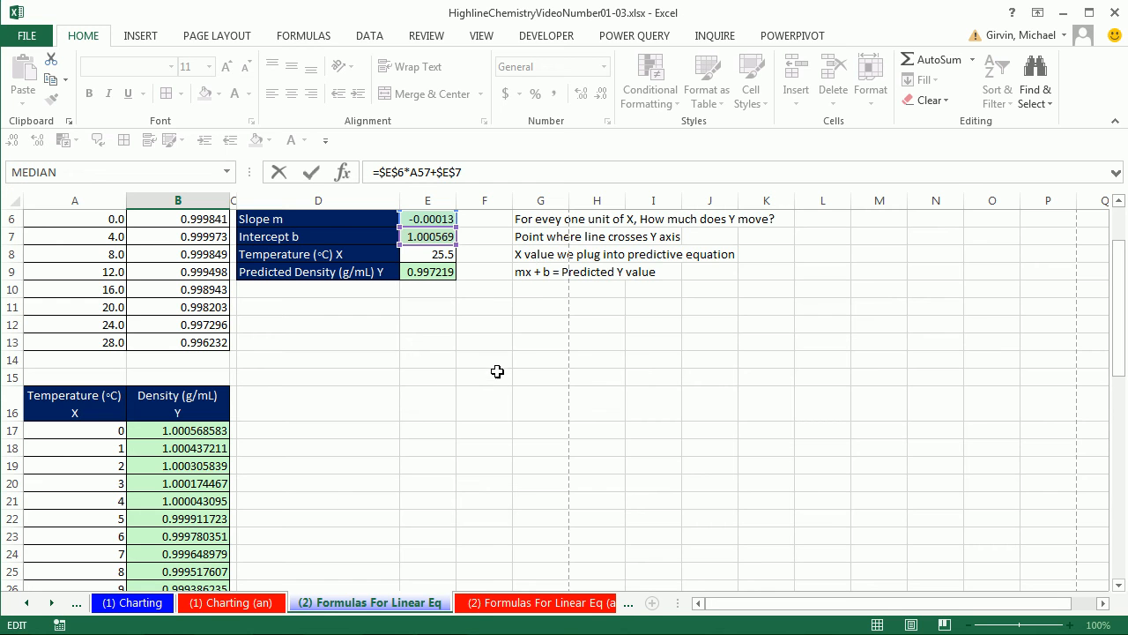
pyautogui.scroll(2, 486, 365)
pyautogui.scroll(-13, 449, 438)
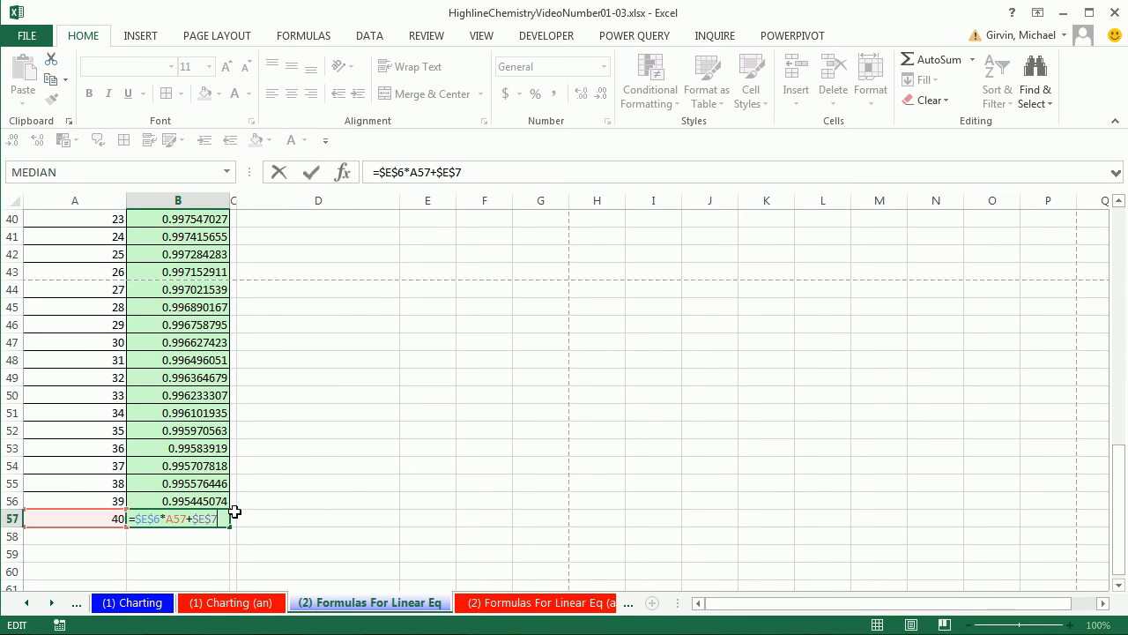
pyautogui.hotkey('ctrl', 'Return')
pyautogui.scroll(9, 335, 509)
pyautogui.scroll(3, 335, 509)
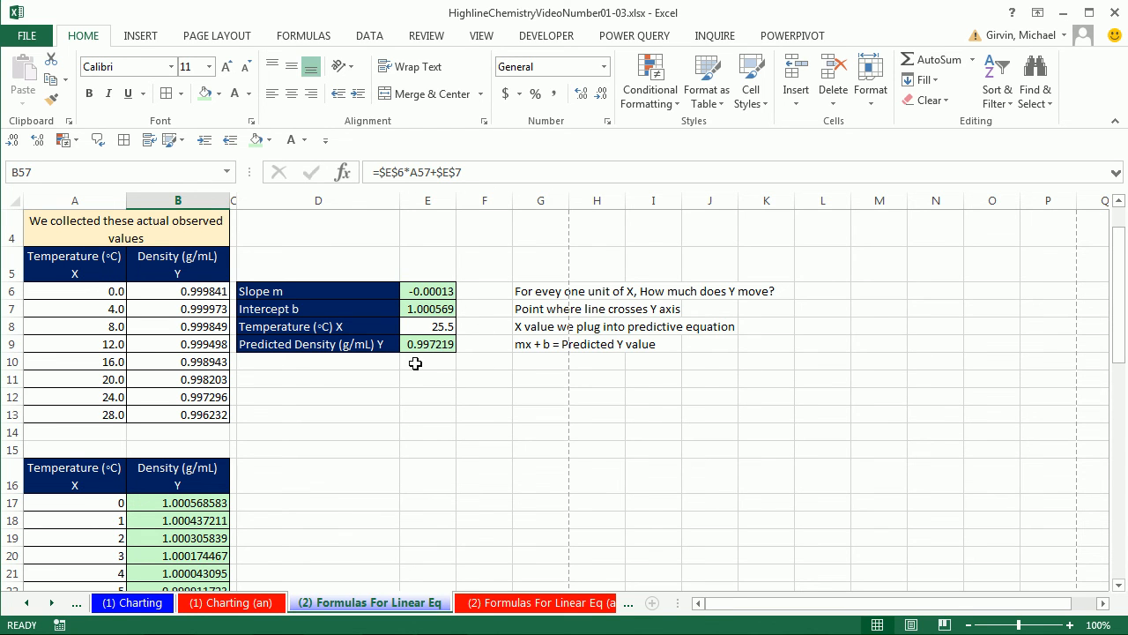
# - On the (3) Formula R & RSQ sheet, calculate the coefficient of correlation in E5 with =PEARSON(B6:B13,A6:A13)
pyautogui.click(51, 606)
pyautogui.click(51, 607)
pyautogui.click(51, 606)
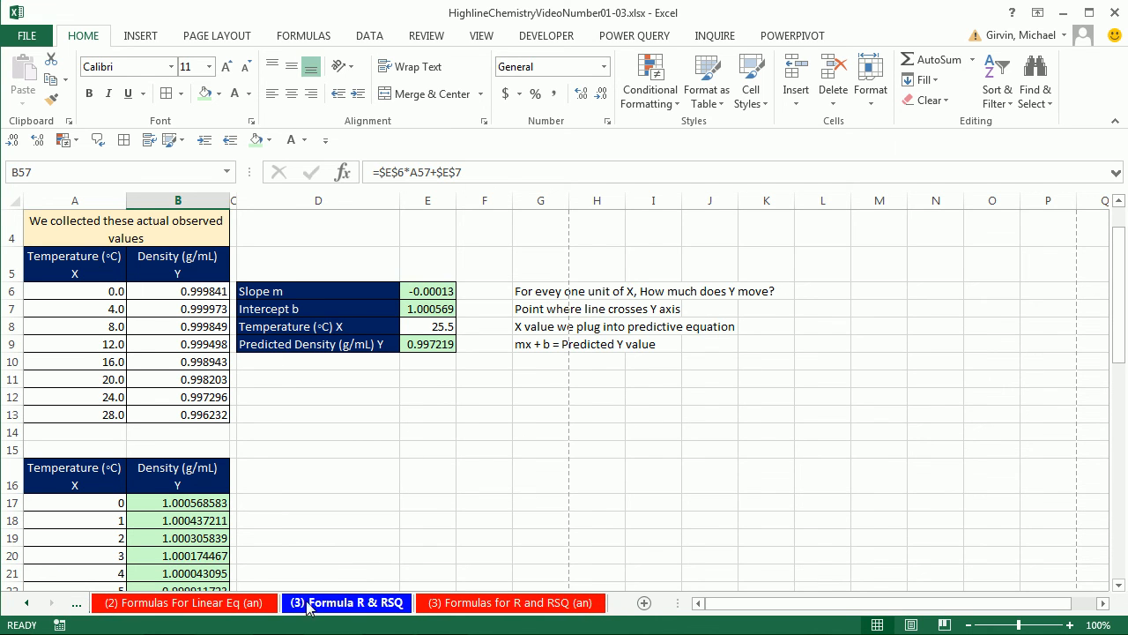
pyautogui.click(363, 609)
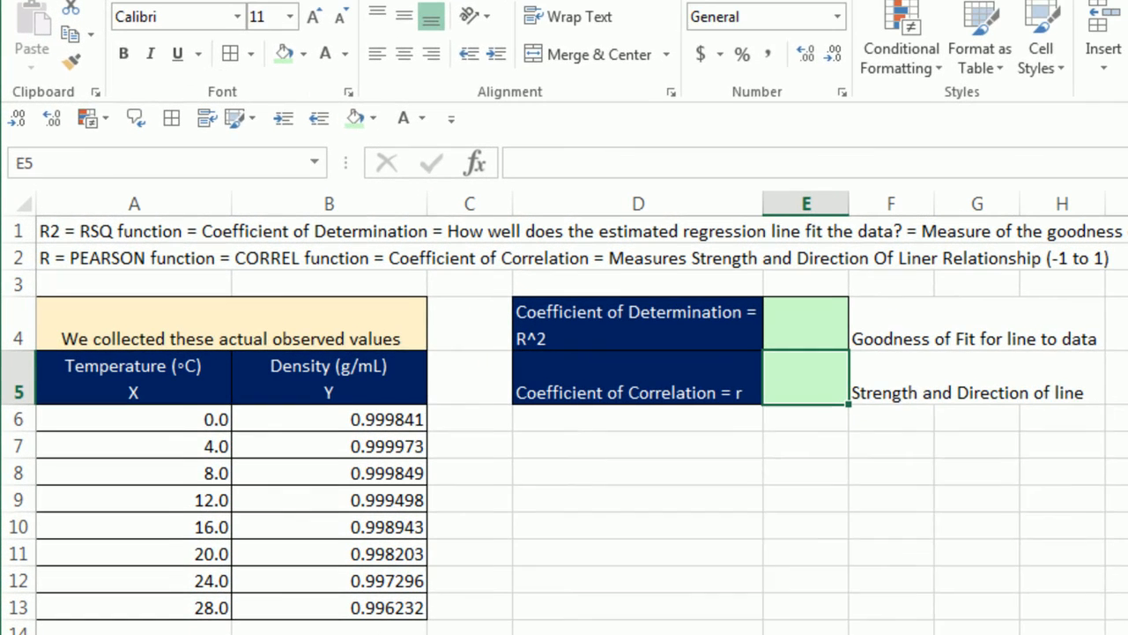
pyautogui.write('=')
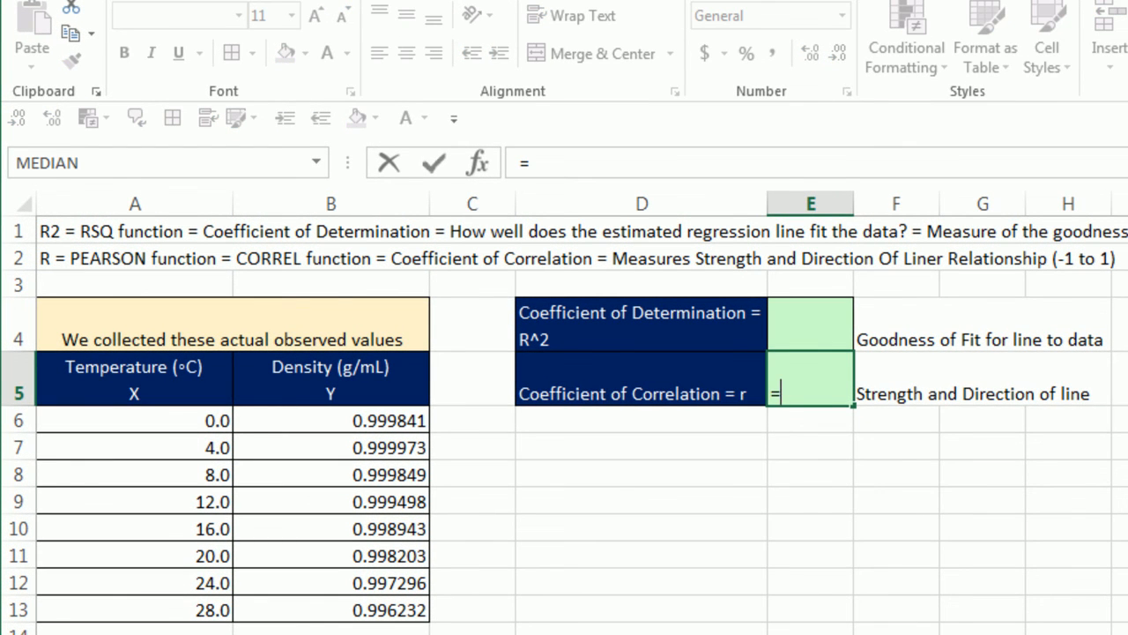
pyautogui.write('PE')
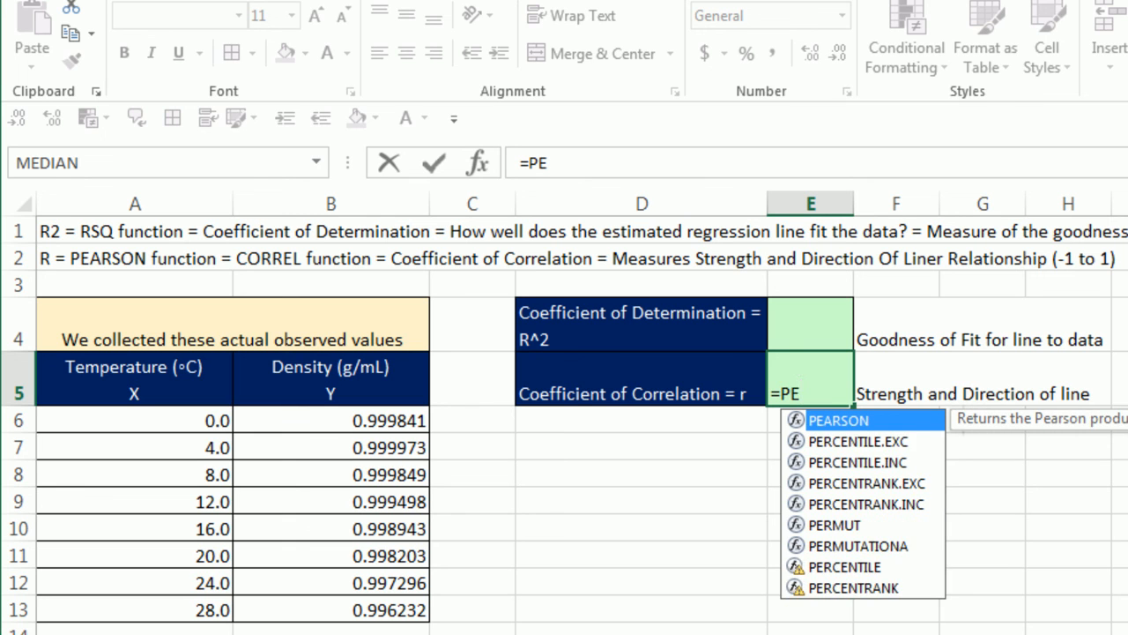
pyautogui.write('A')
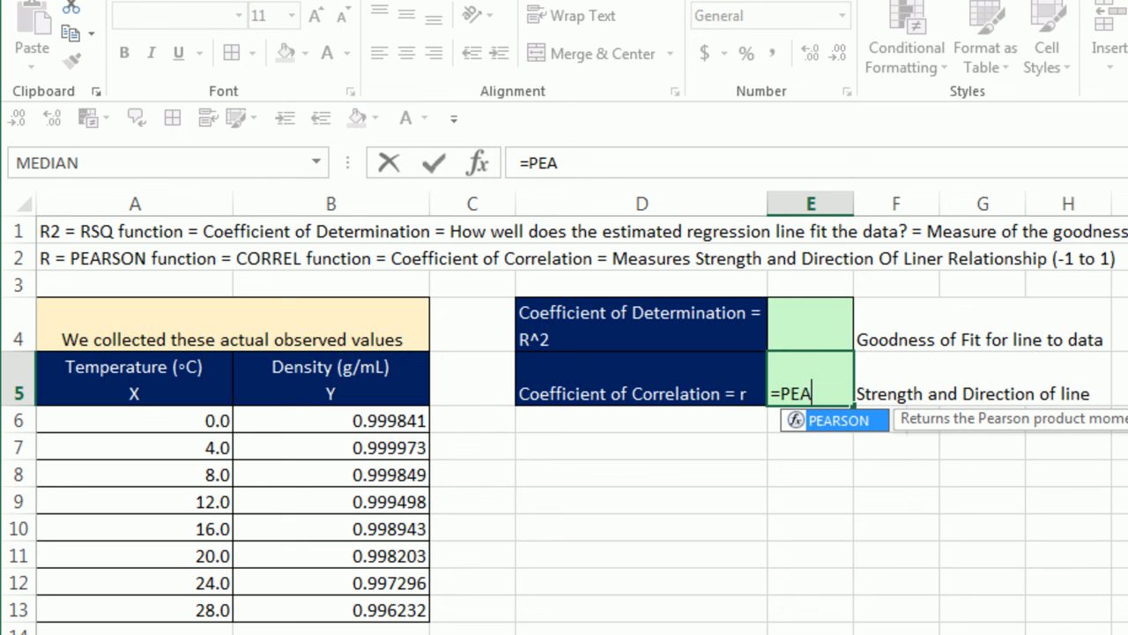
pyautogui.press('Tab')
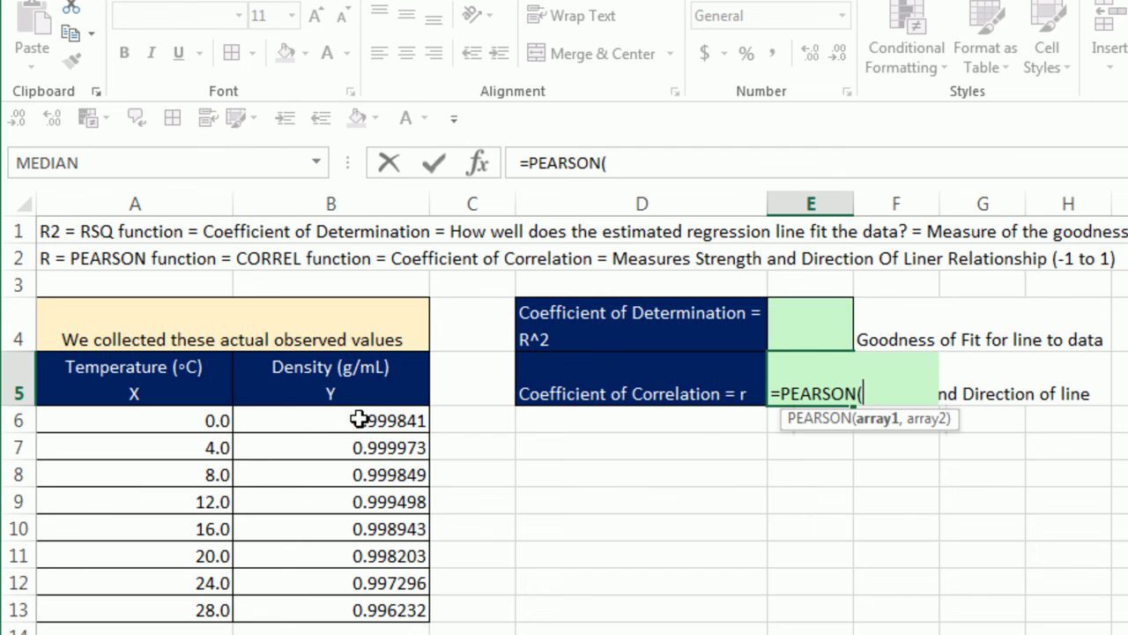
pyautogui.moveTo(359, 419); pyautogui.dragTo(368, 622)
pyautogui.write(',')
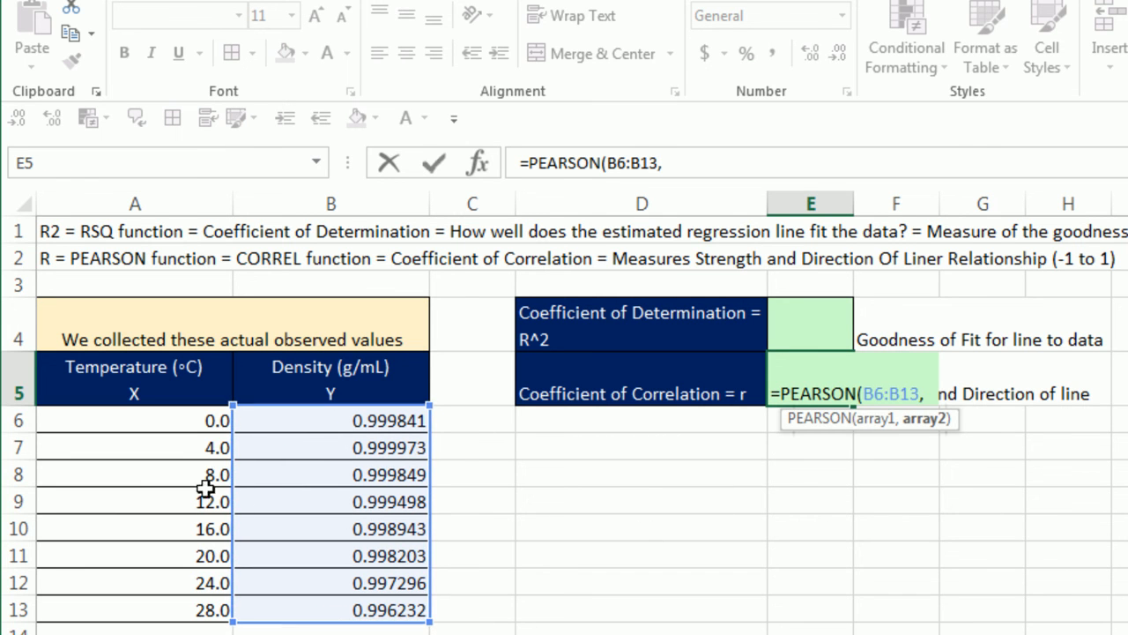
pyautogui.moveTo(194, 420); pyautogui.dragTo(186, 602)
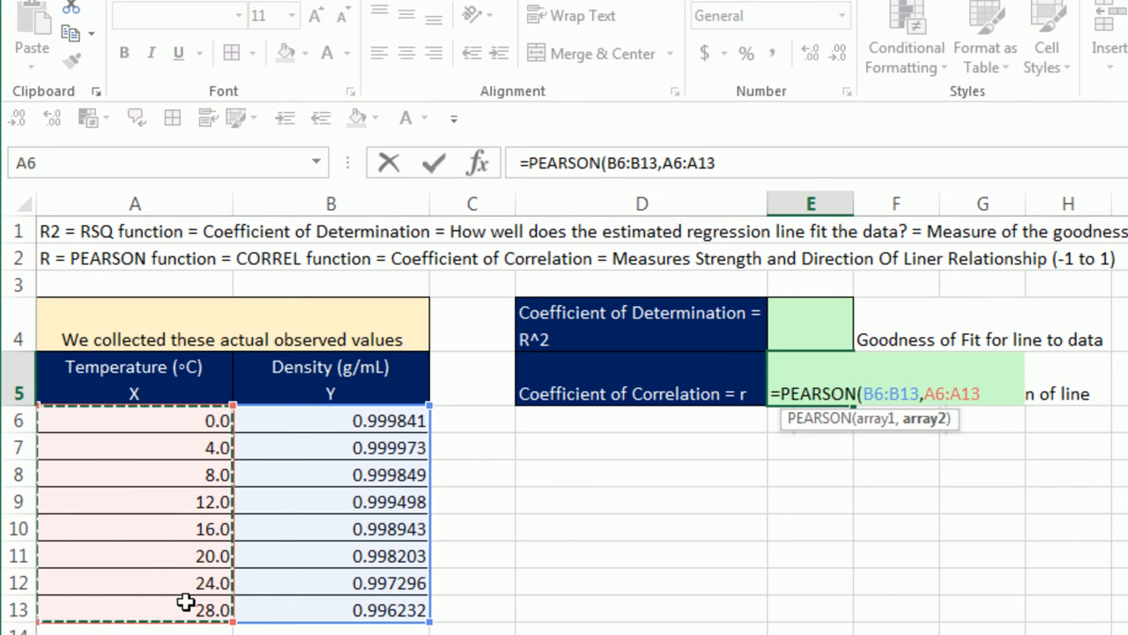
pyautogui.write(')')
pyautogui.press('Return')
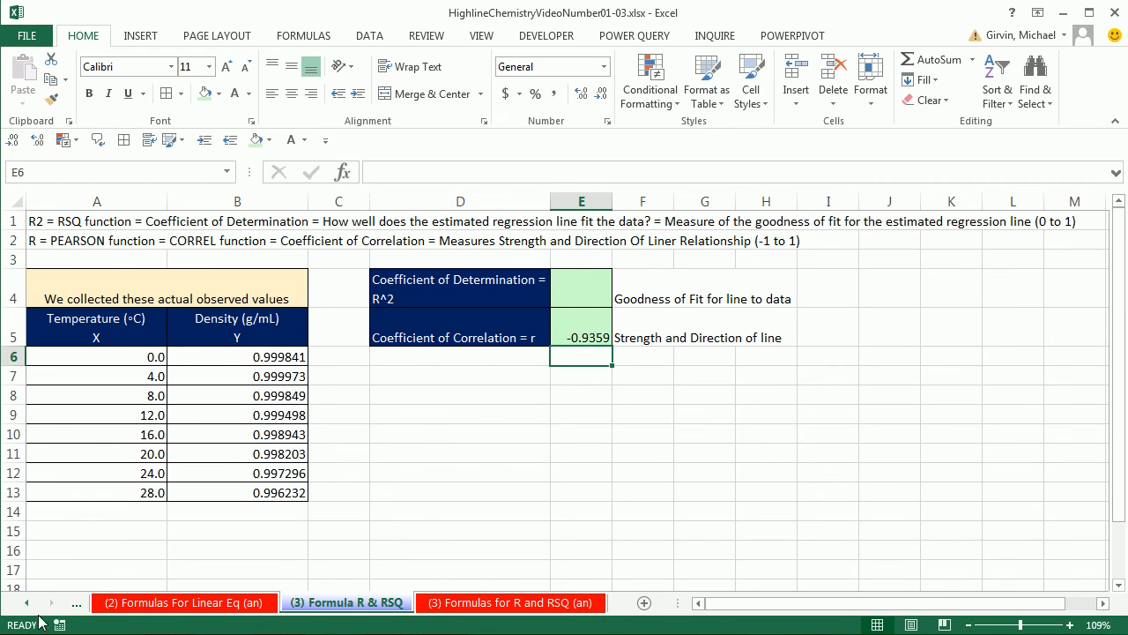
# - Look at the trendline and its R² label on the (1) Charting sheet, and return to the (3) Formula R & RSQ sheet
pyautogui.click(29, 607)
pyautogui.click(29, 607)
pyautogui.click(117, 606)
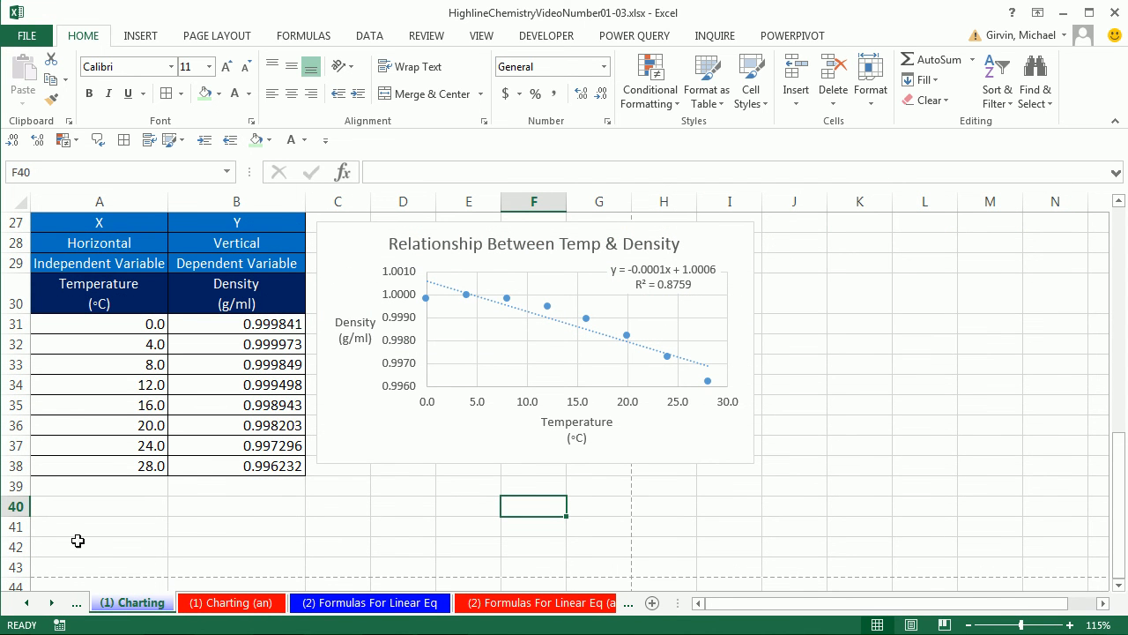
pyautogui.click(54, 606)
pyautogui.click(54, 607)
pyautogui.click(54, 607)
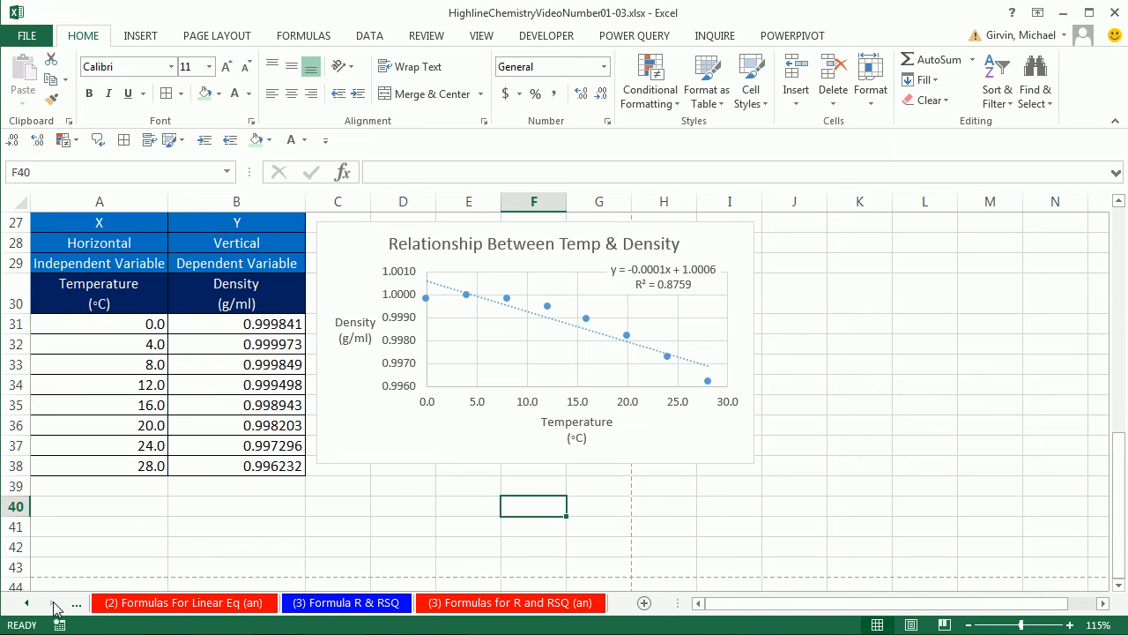
pyautogui.click(365, 608)
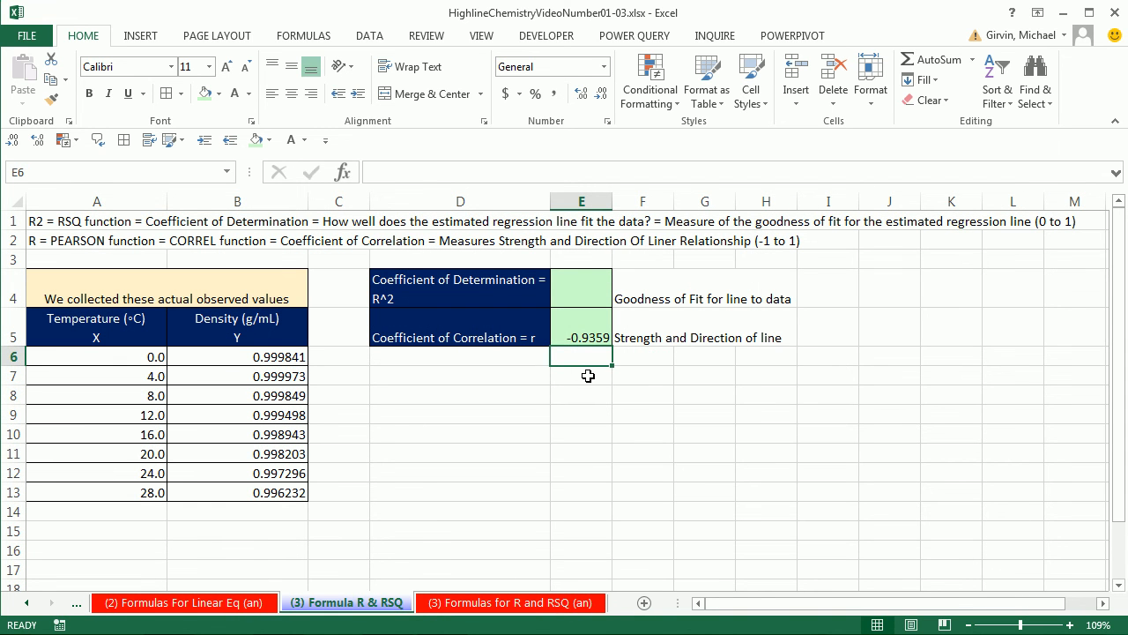
# - Square the coefficient of correlation in cell E7 with the formula =E5^2
pyautogui.click(584, 377)
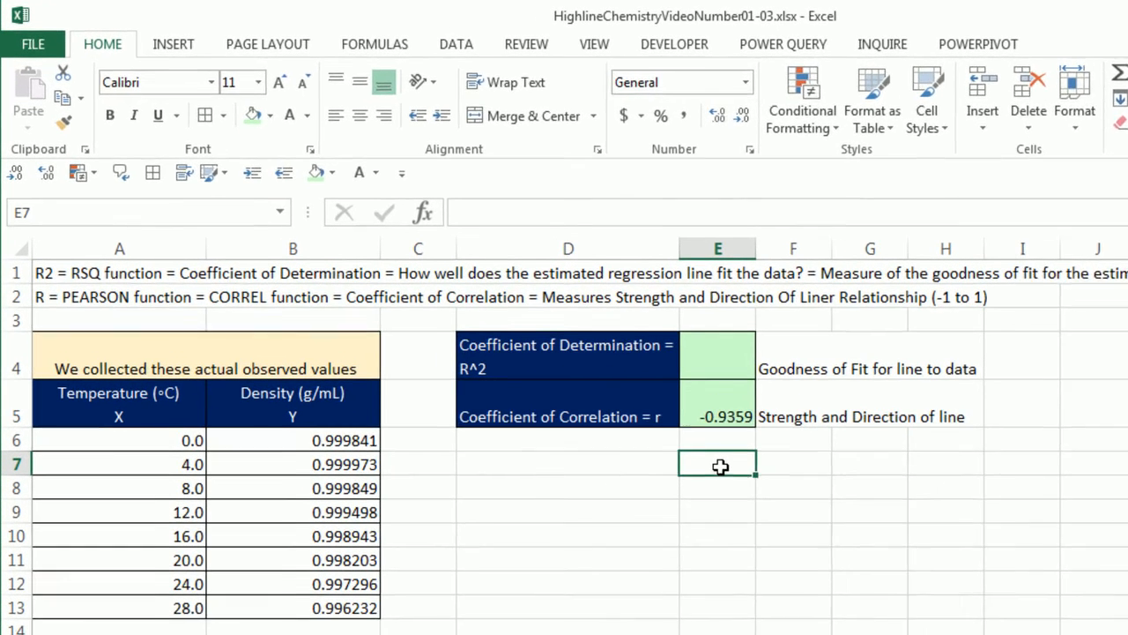
pyautogui.write('=')
pyautogui.click(749, 409)
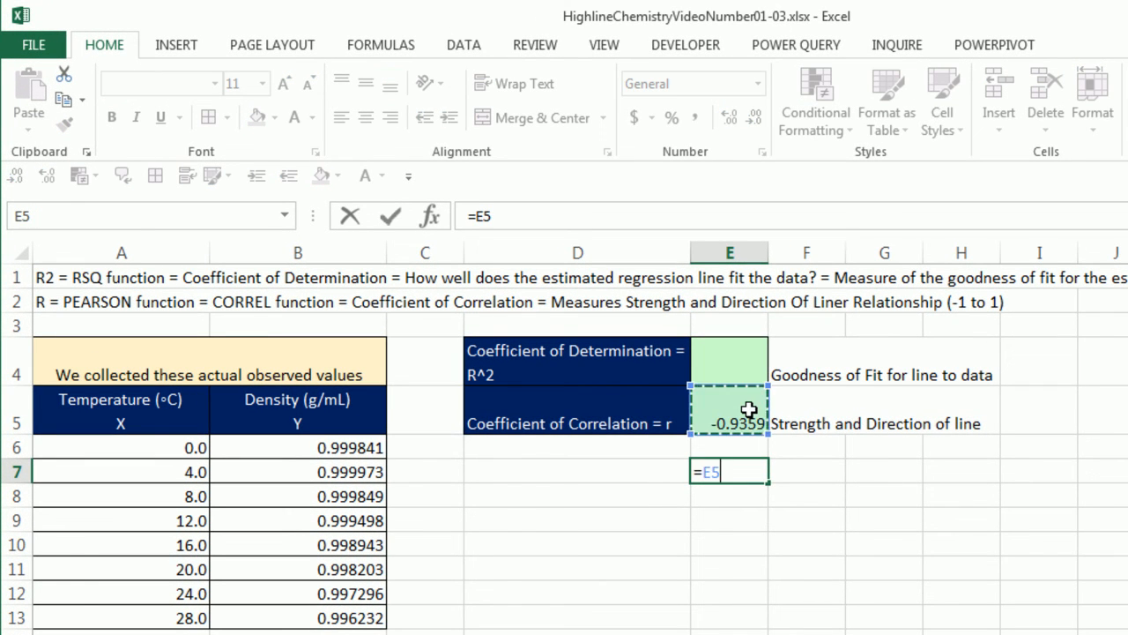
pyautogui.write('^')
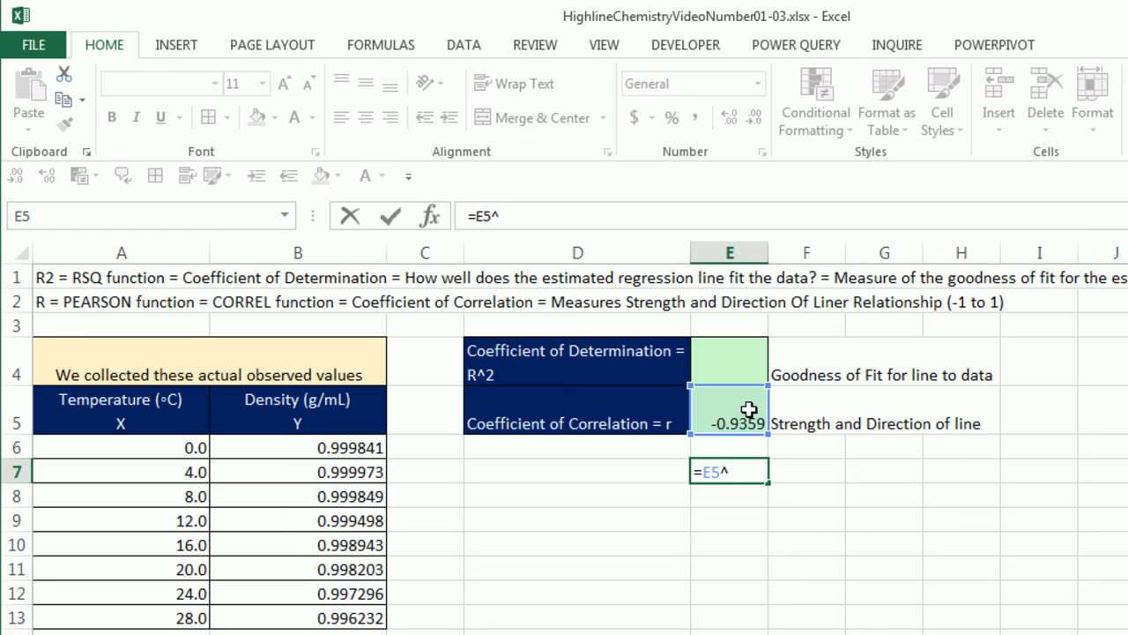
pyautogui.write('2')
pyautogui.hotkey('ctrl', 'Return')
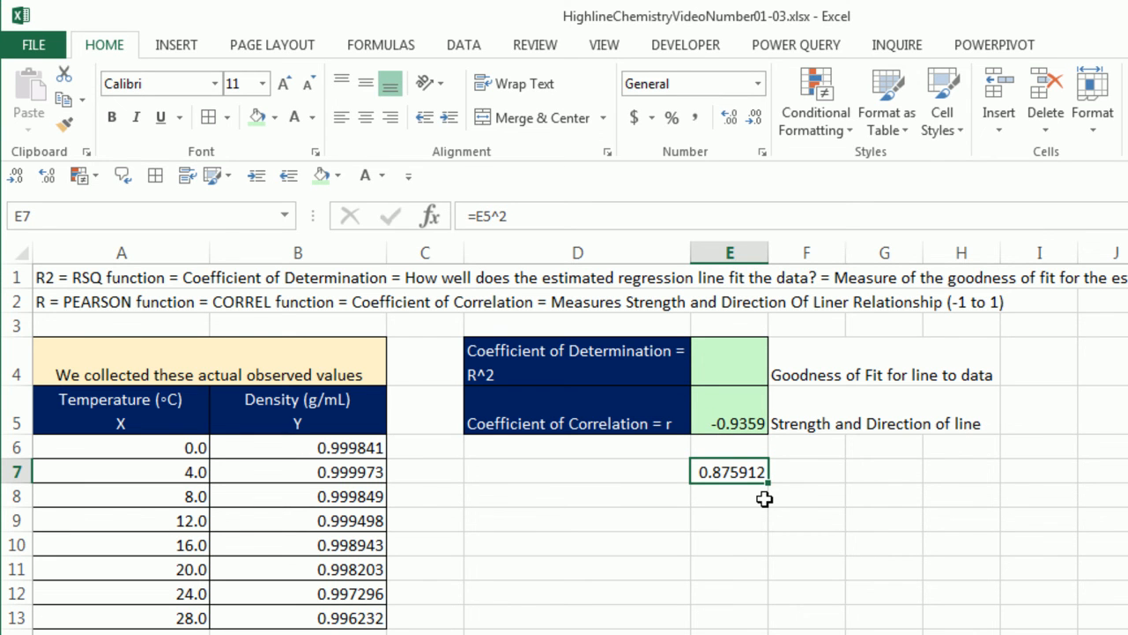
# - Calculate the coefficient of determination in E4 with =RSQ(B6:B13,A6:A13), using densities as known y's and temperatures as known x's
pyautogui.click(732, 365)
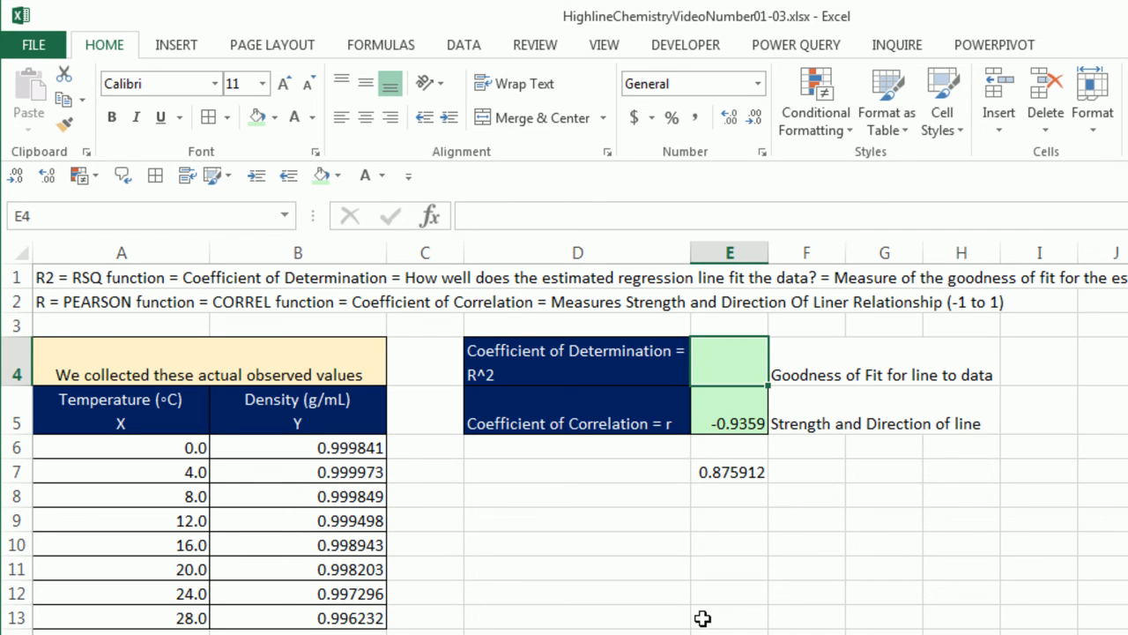
pyautogui.write('=')
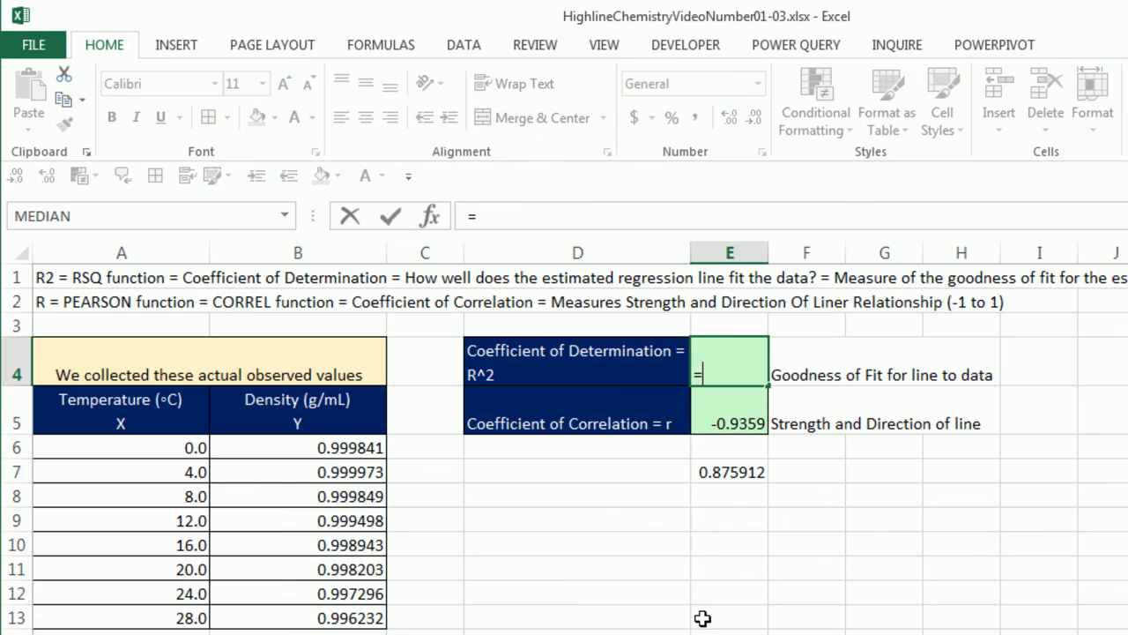
pyautogui.write('RS')
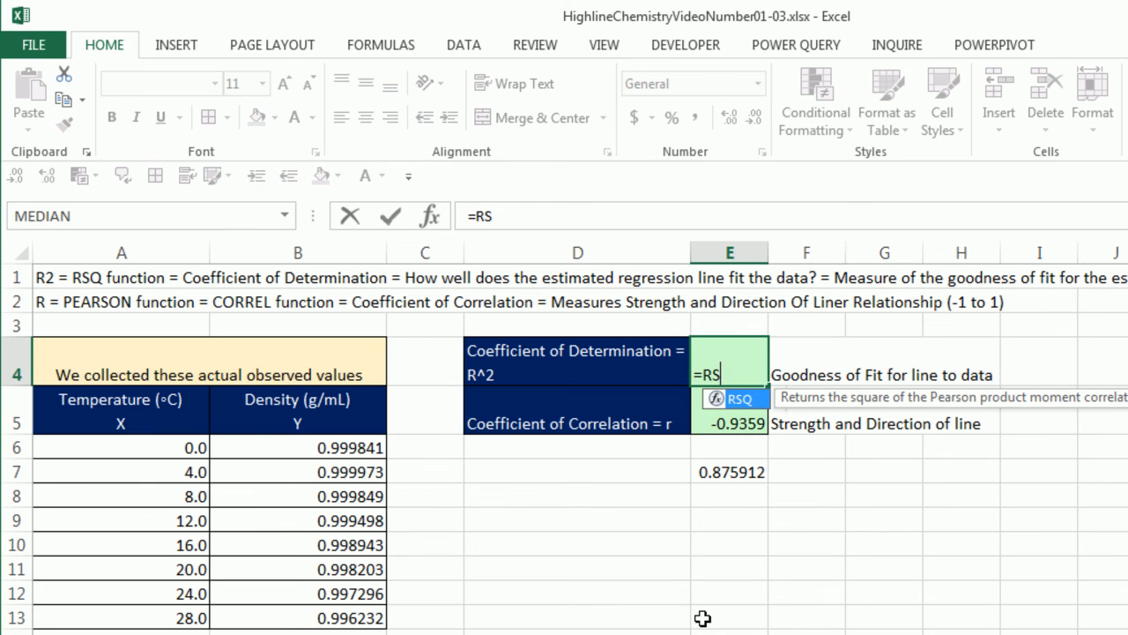
pyautogui.press('Tab')
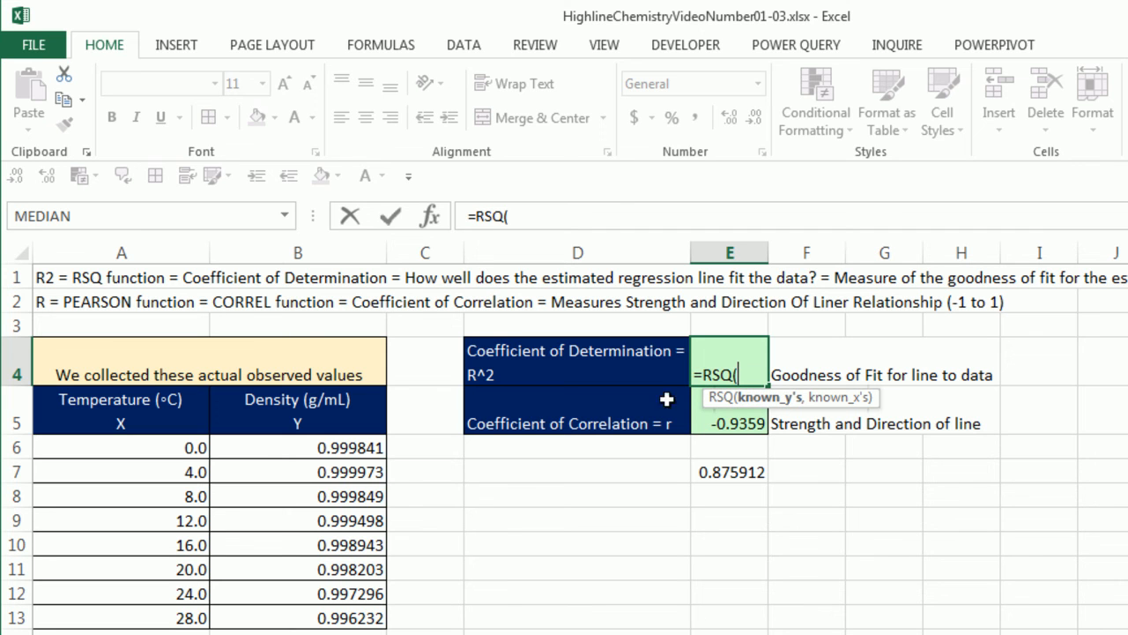
pyautogui.moveTo(261, 448); pyautogui.dragTo(304, 606)
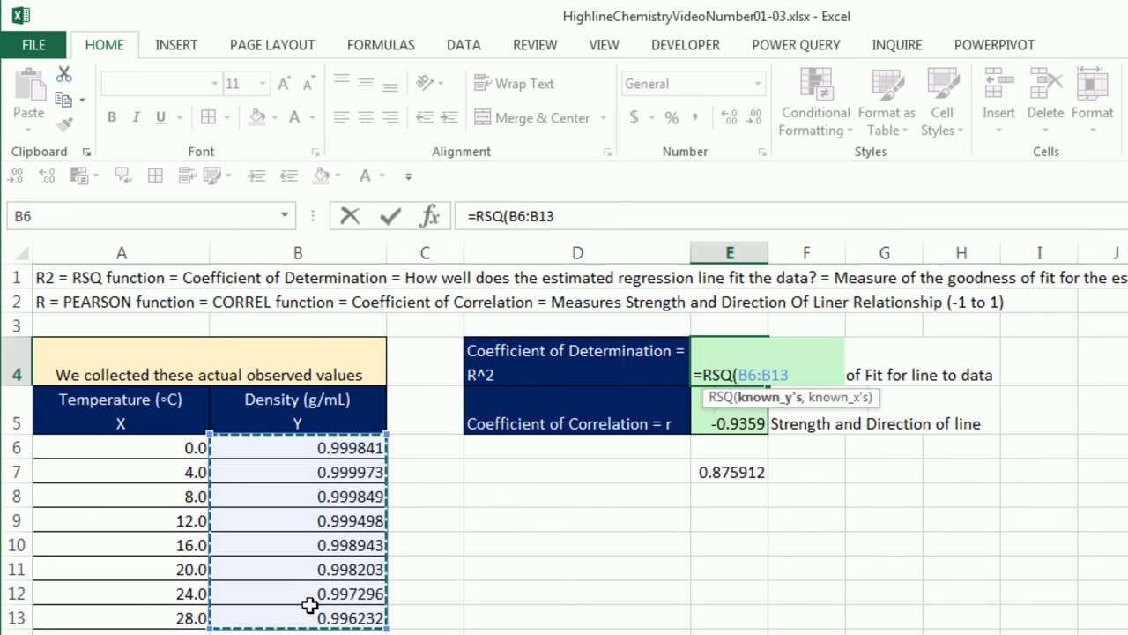
pyautogui.write(',')
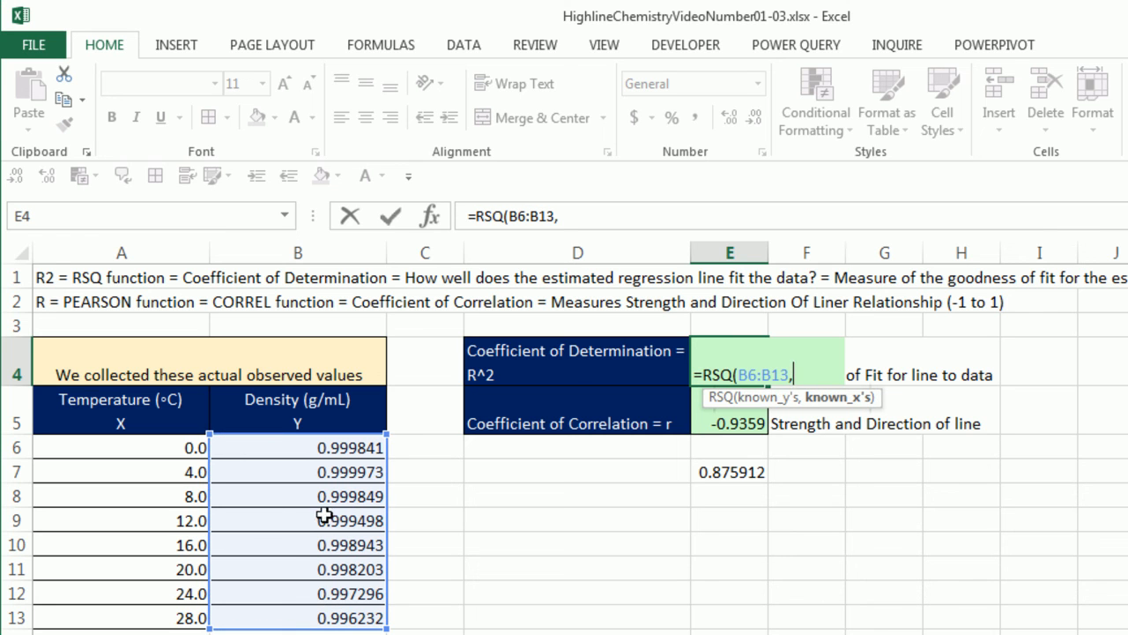
pyautogui.moveTo(181, 448); pyautogui.dragTo(176, 617)
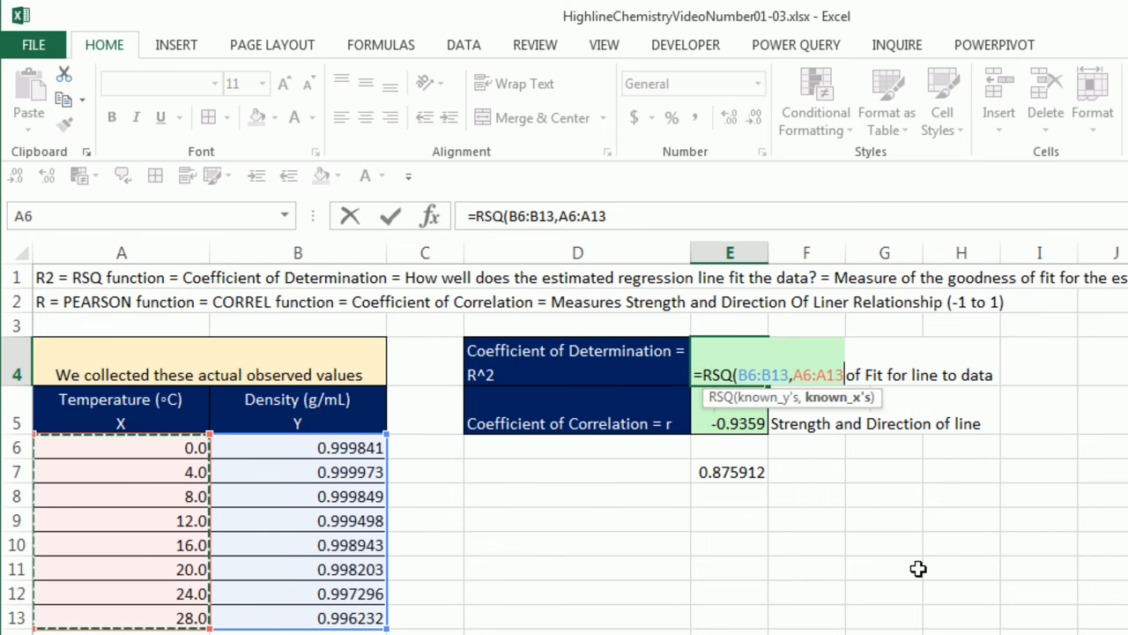
pyautogui.write(')')
pyautogui.hotkey('ctrl', 'Return')
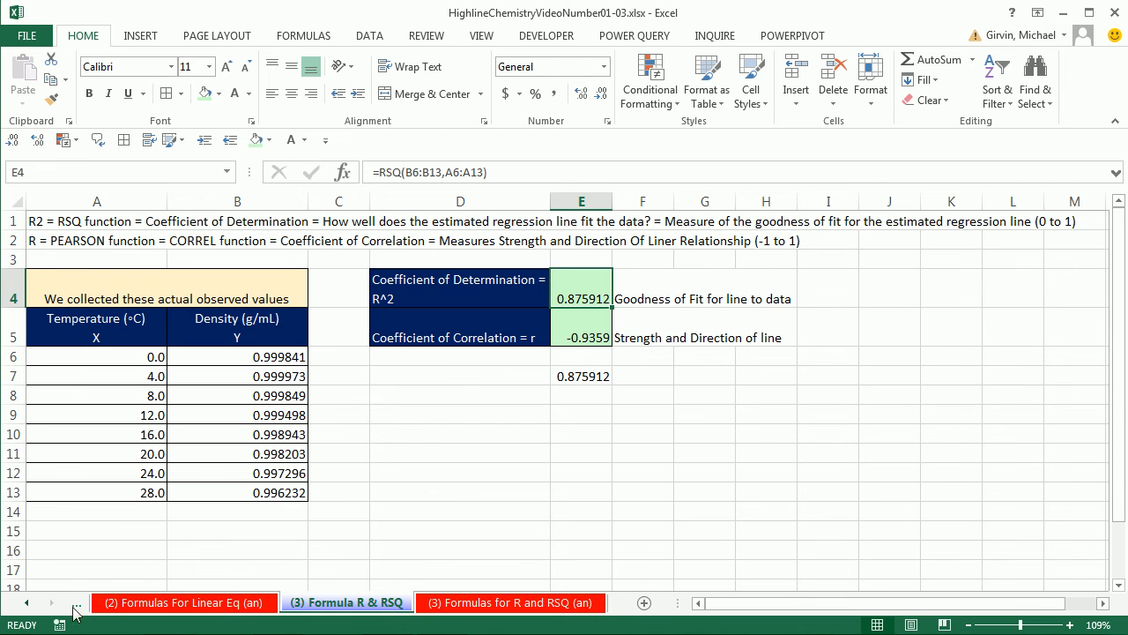
# - Review the predictions on the (2) Formulas For Linear Eq sheet and the temperature-density chart on the (1) Charting sheet
pyautogui.click(28, 604)
pyautogui.click(27, 604)
pyautogui.click(27, 603)
pyautogui.click(303, 604)
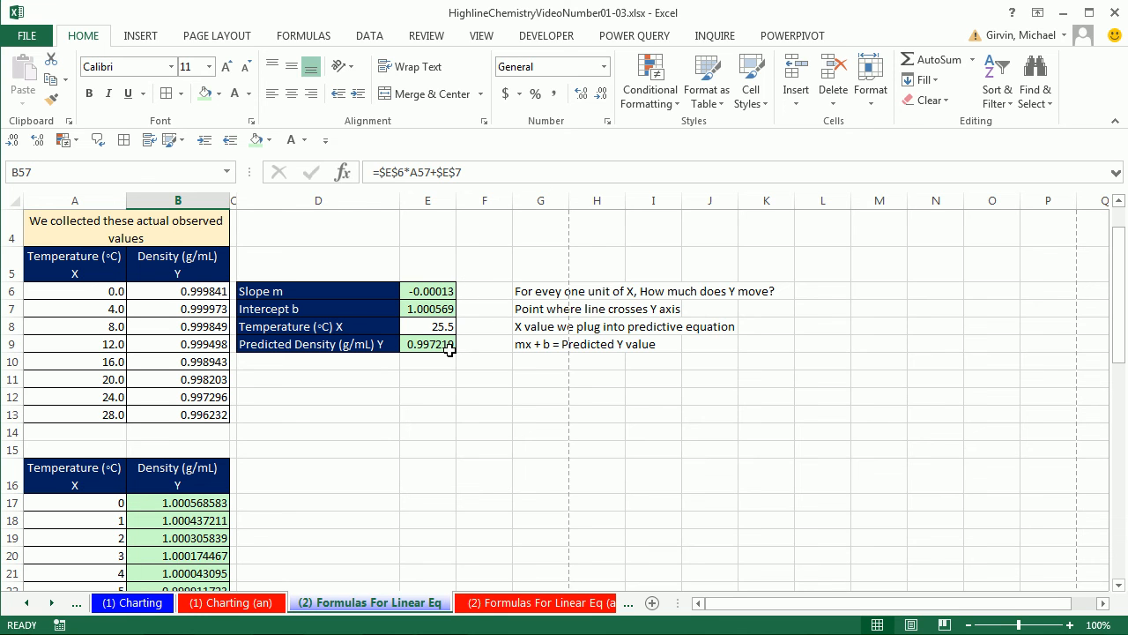
pyautogui.scroll(-1, 261, 401)
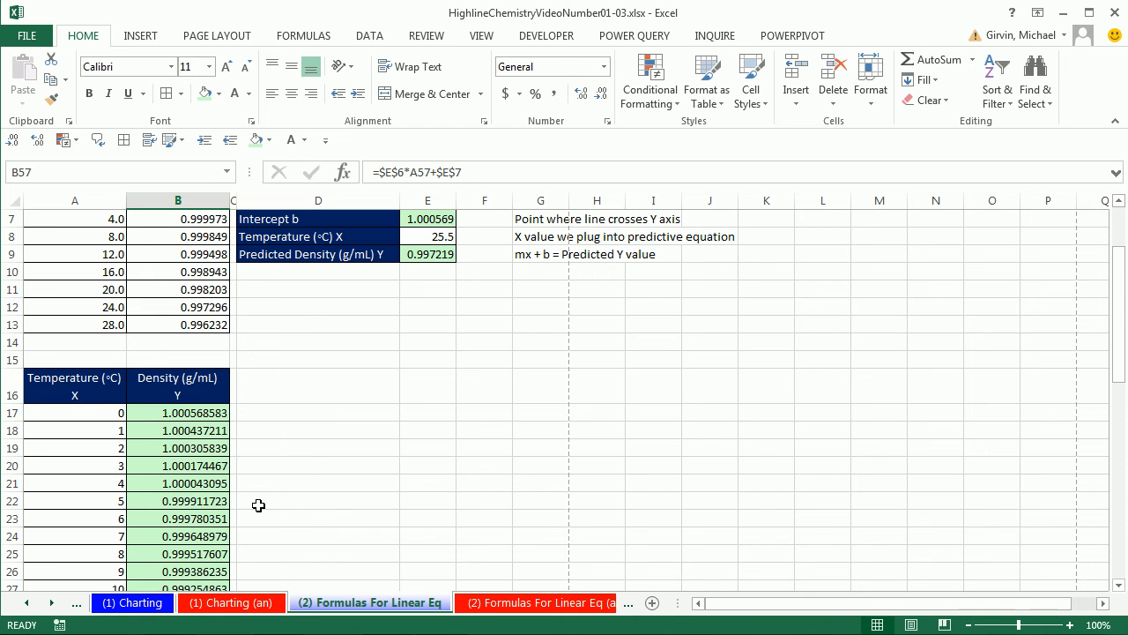
pyautogui.click(147, 609)
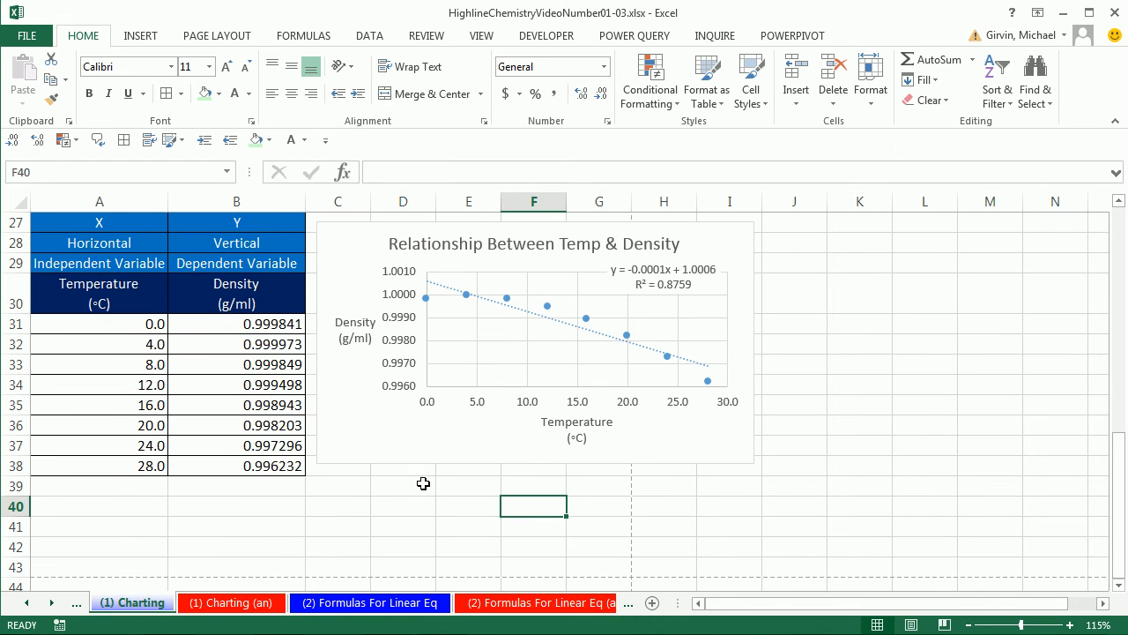